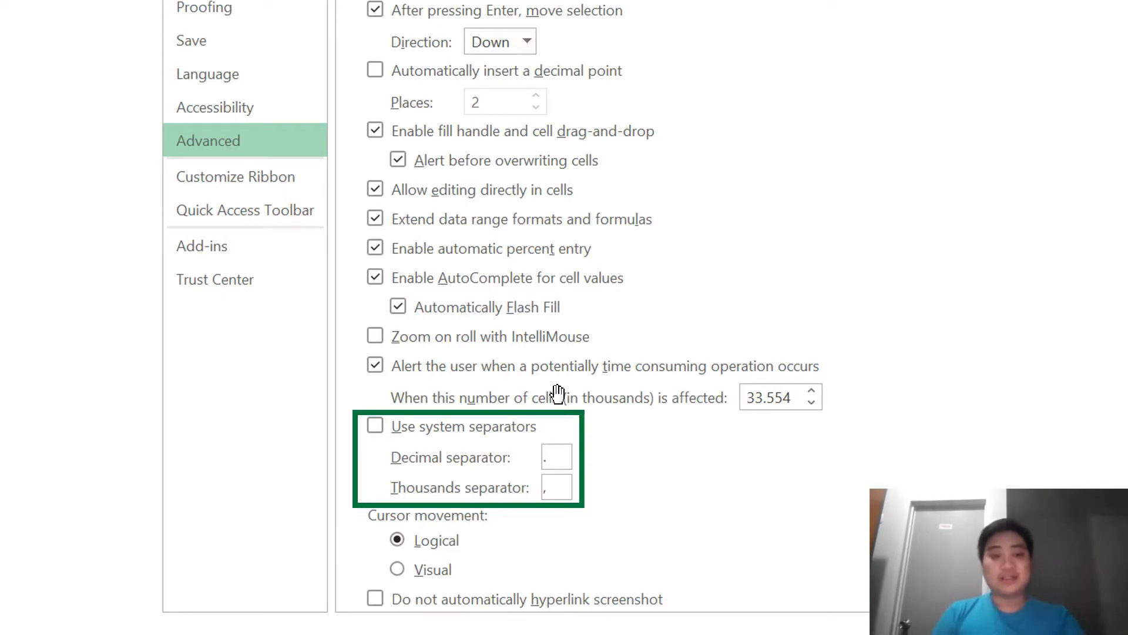
Switch from the PowerPoint slide show to the DatAcademy_Data Excel workbook.
key("alt+Tab")
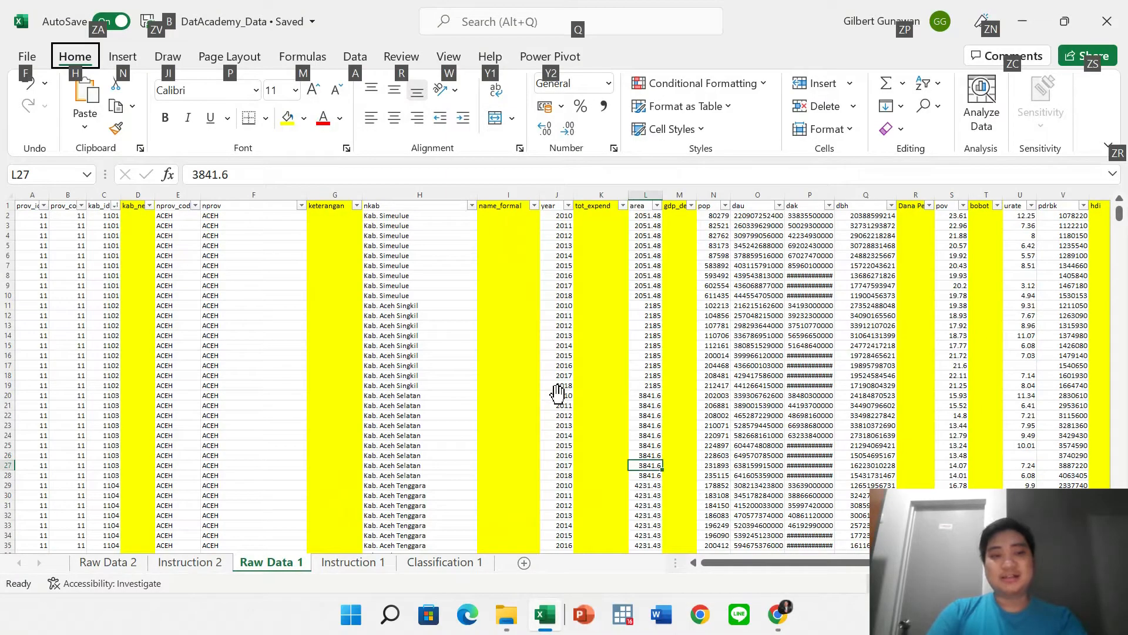
key("Escape")
left_click(509, 345)
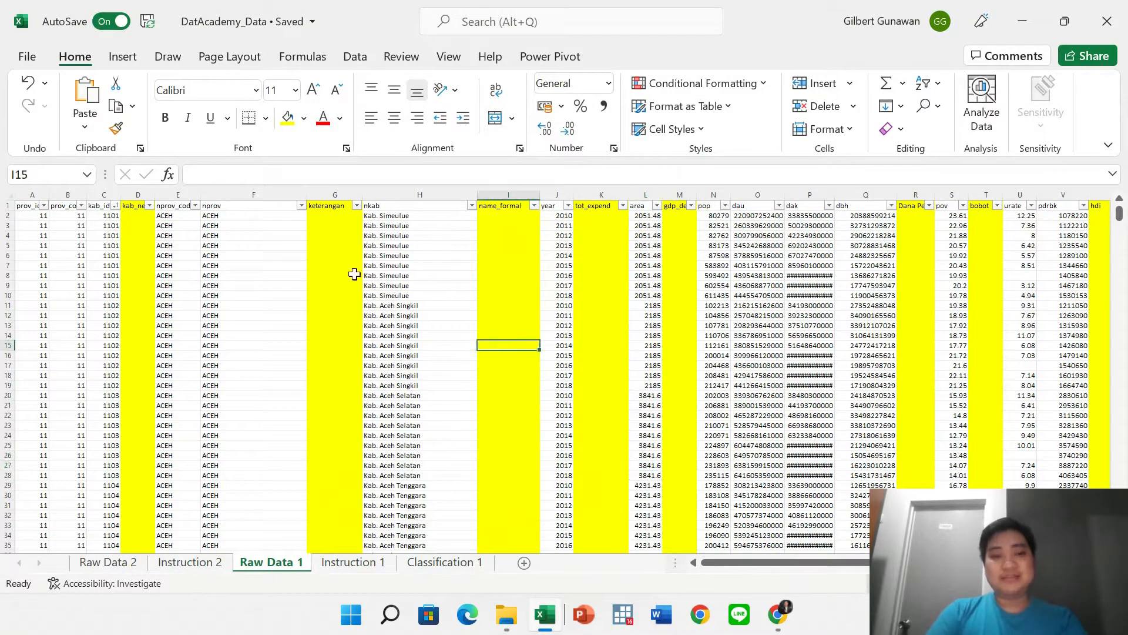
left_click(336, 247)
left_click_drag(336, 250, 829, 389)
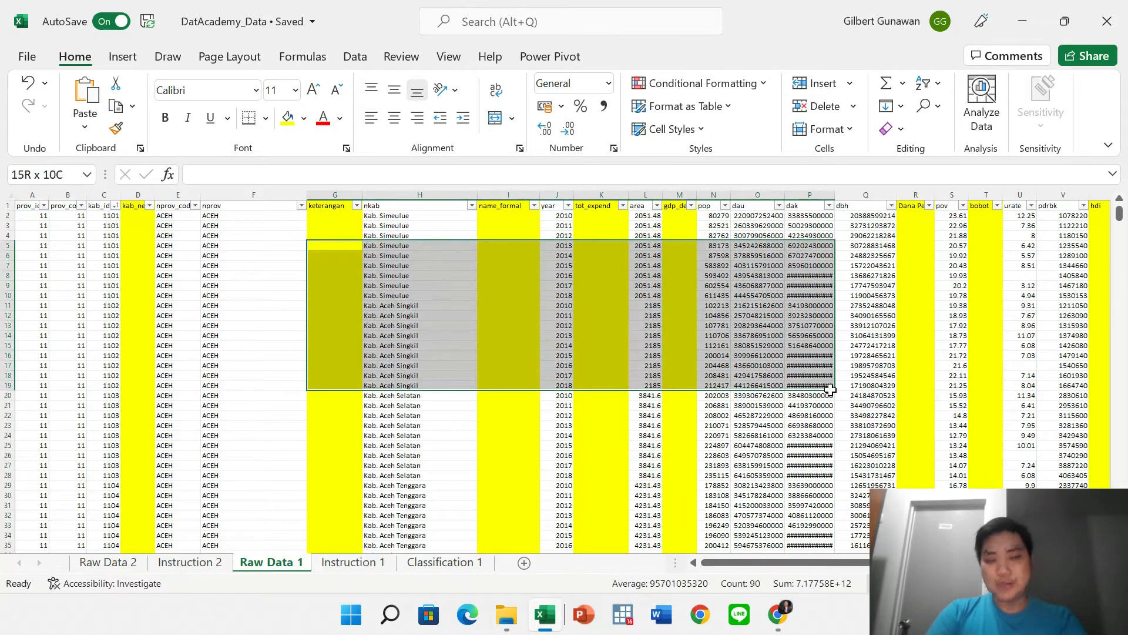
left_click(738, 339)
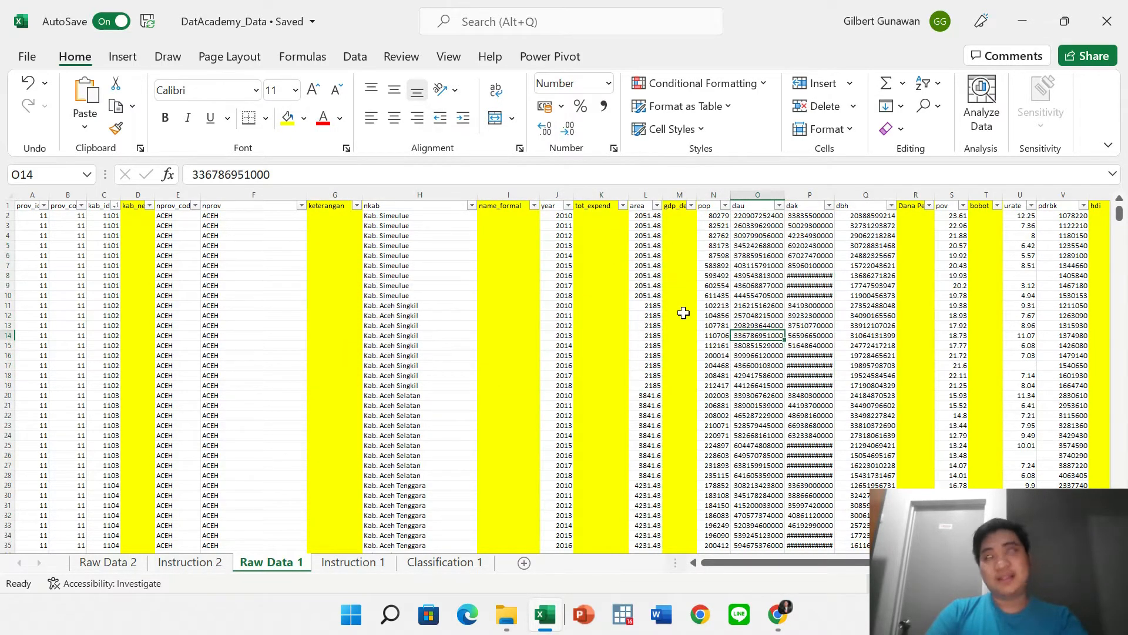
left_click_drag(601, 257, 592, 319)
key("super+Tab")
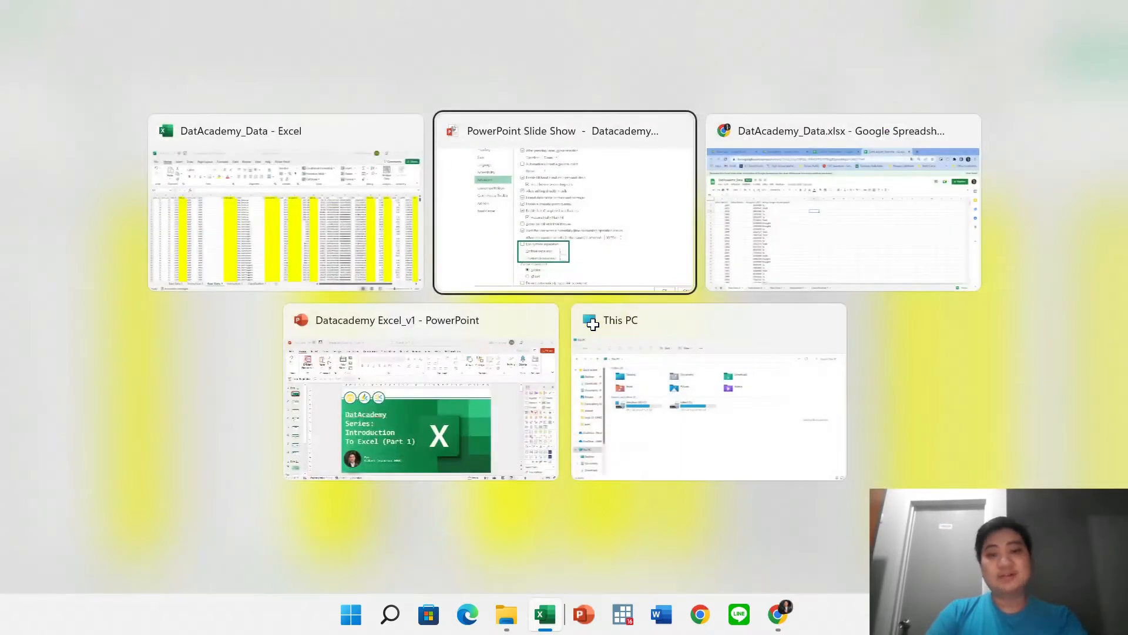
key("Right")
key("Return")
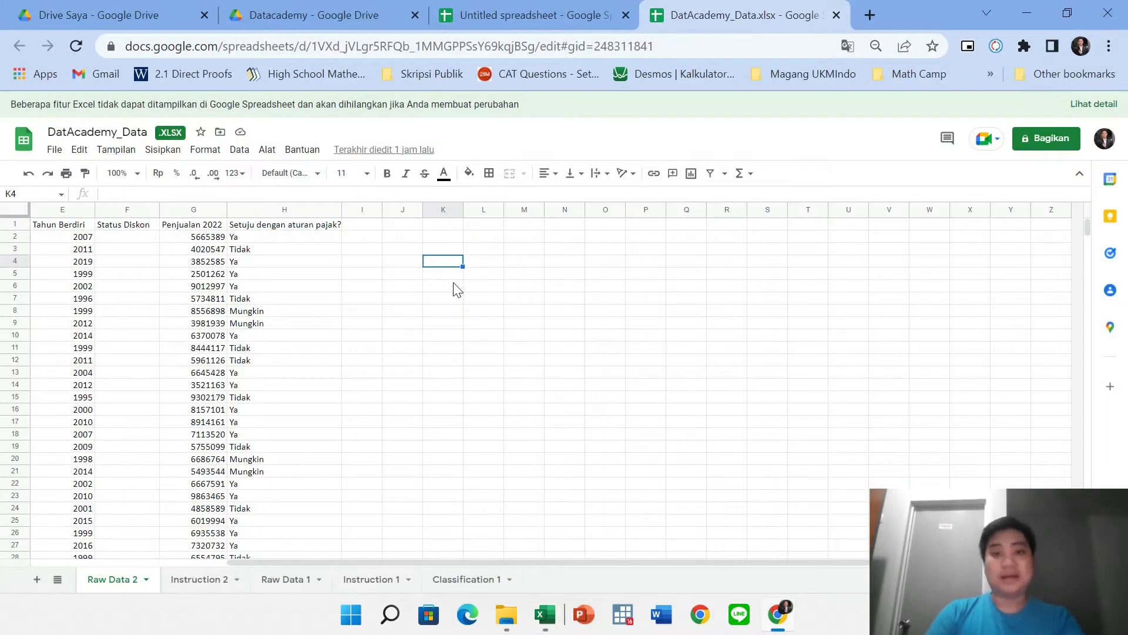
key("alt+Tab")
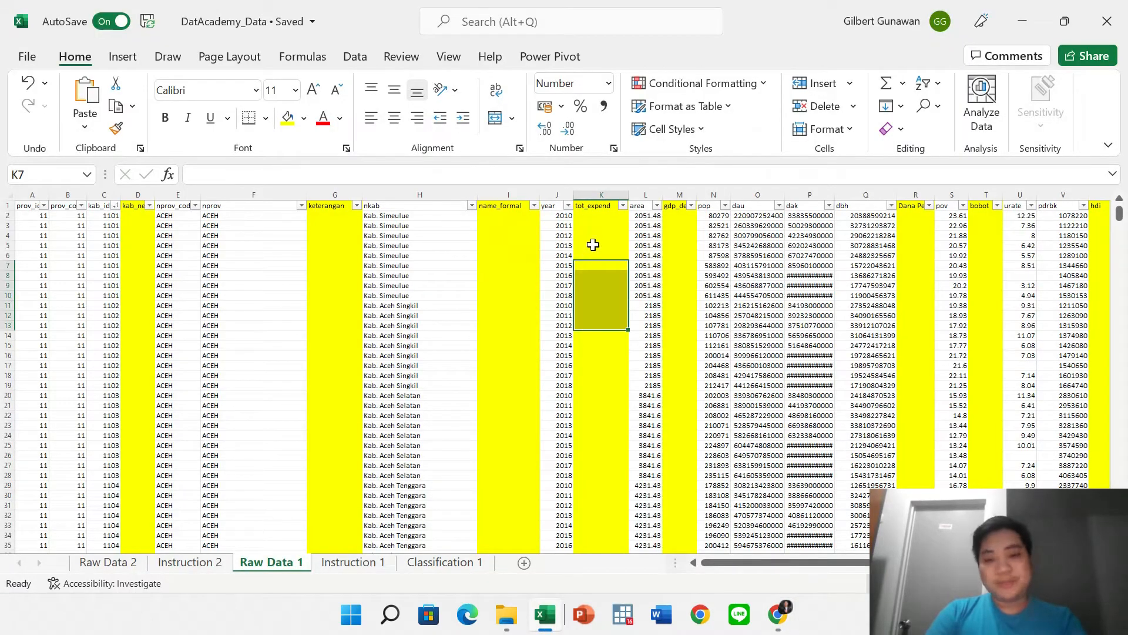
left_click(594, 244)
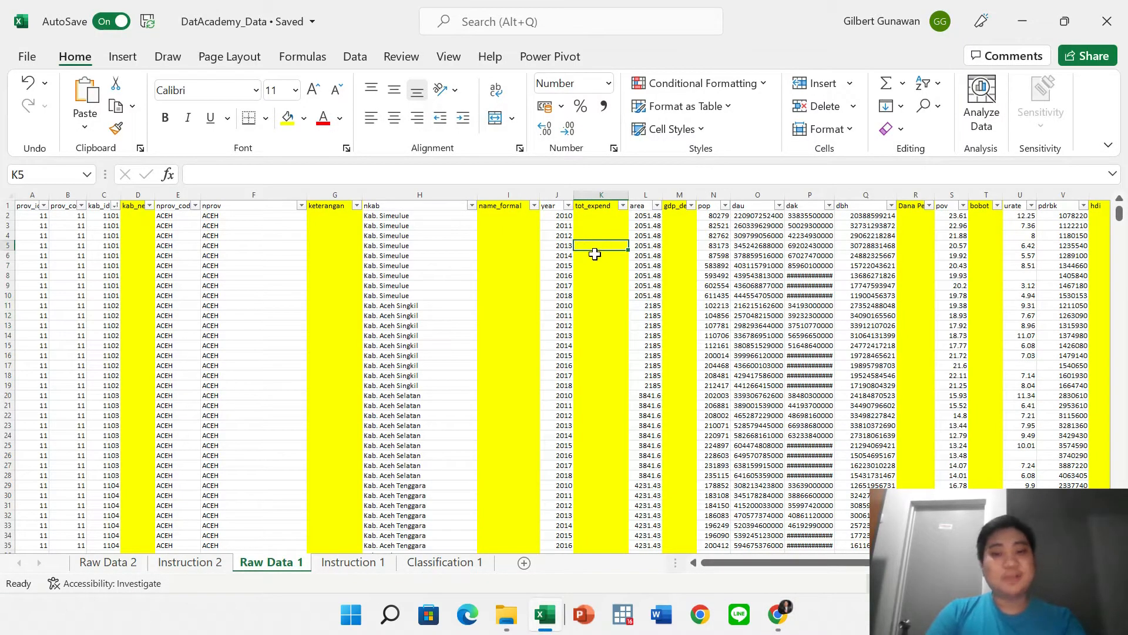
left_click_drag(593, 265, 584, 356)
left_click(682, 315)
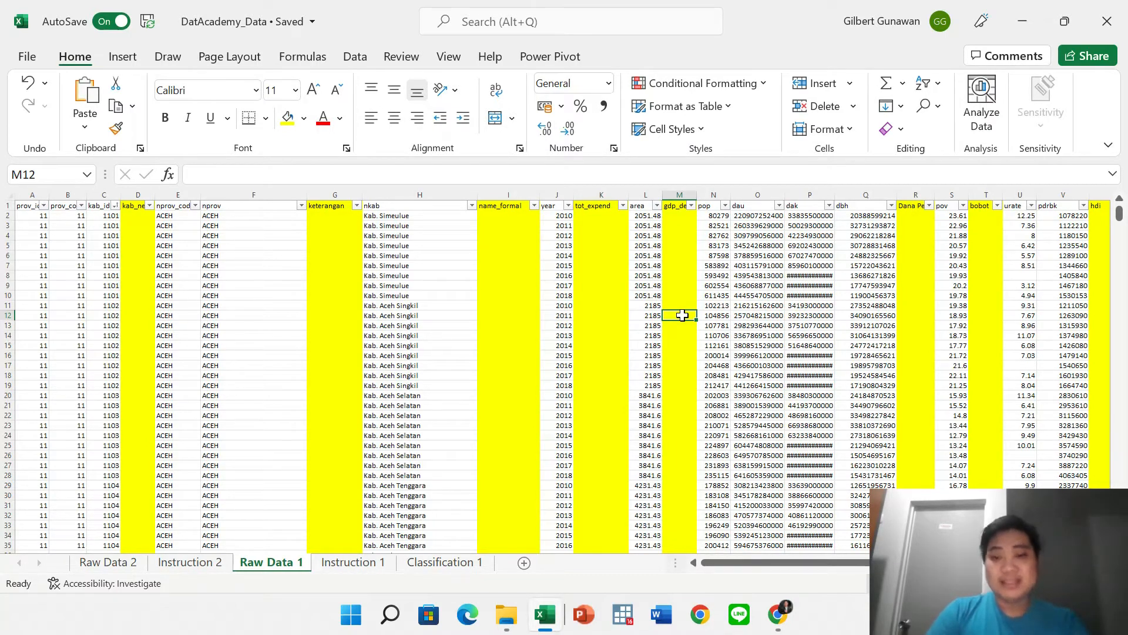
Try replacing the decimal point with a comma in L2 (2051.48) and L3, then undo.
scroll(682, 315, "up", 6, "ctrl")
scroll(681, 315, "up", 4)
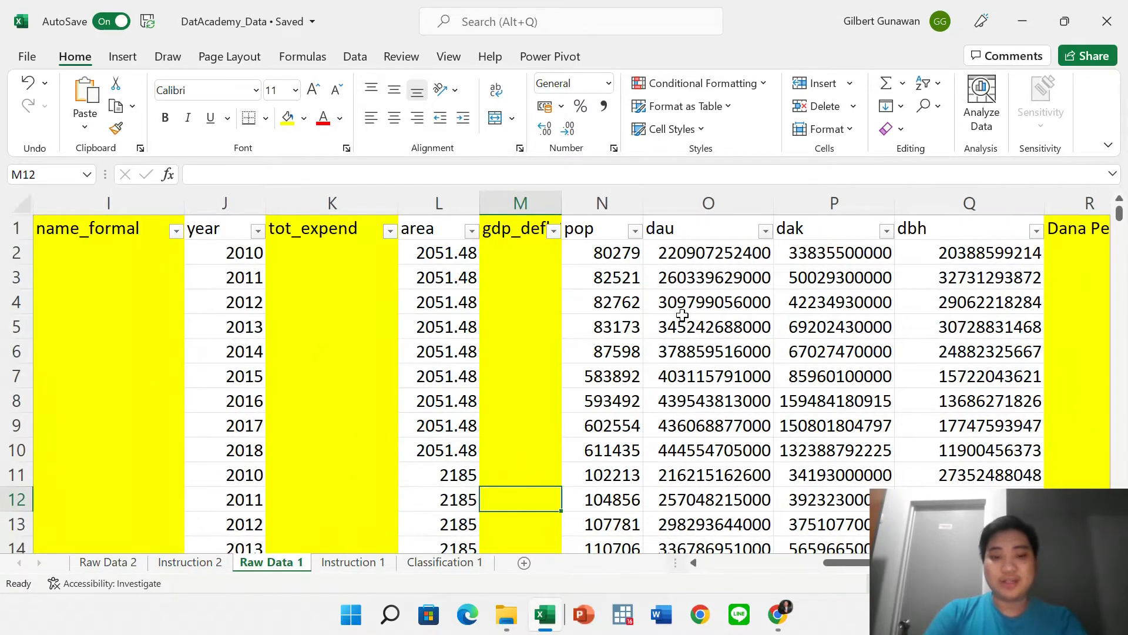
left_click(463, 257)
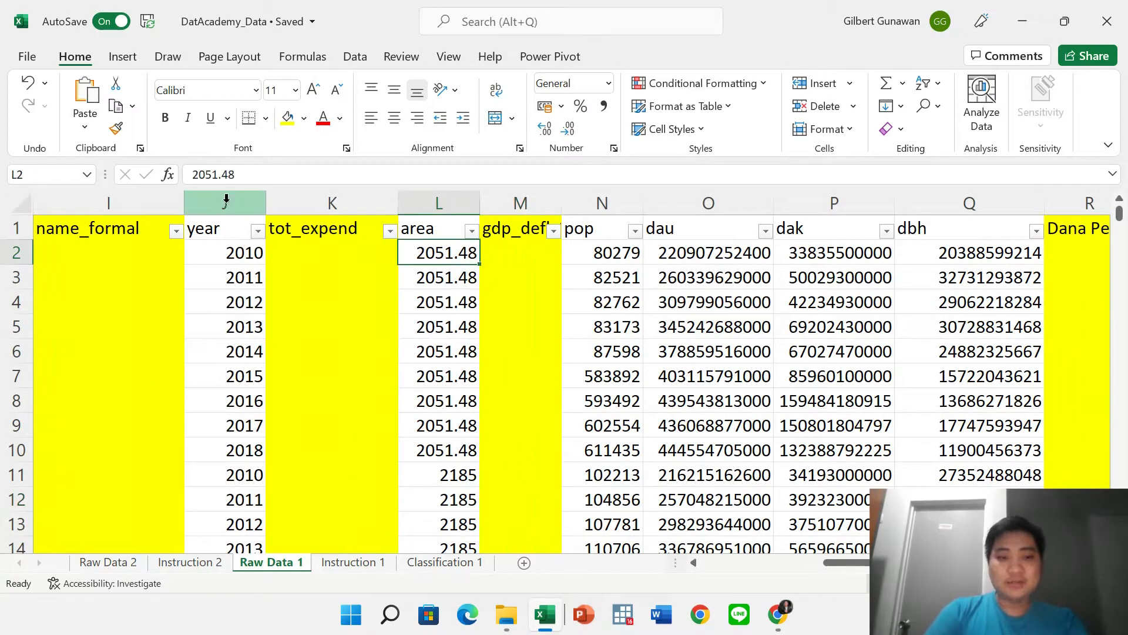
left_click(225, 176)
key("BackSpace")
type(",")
key("Return")
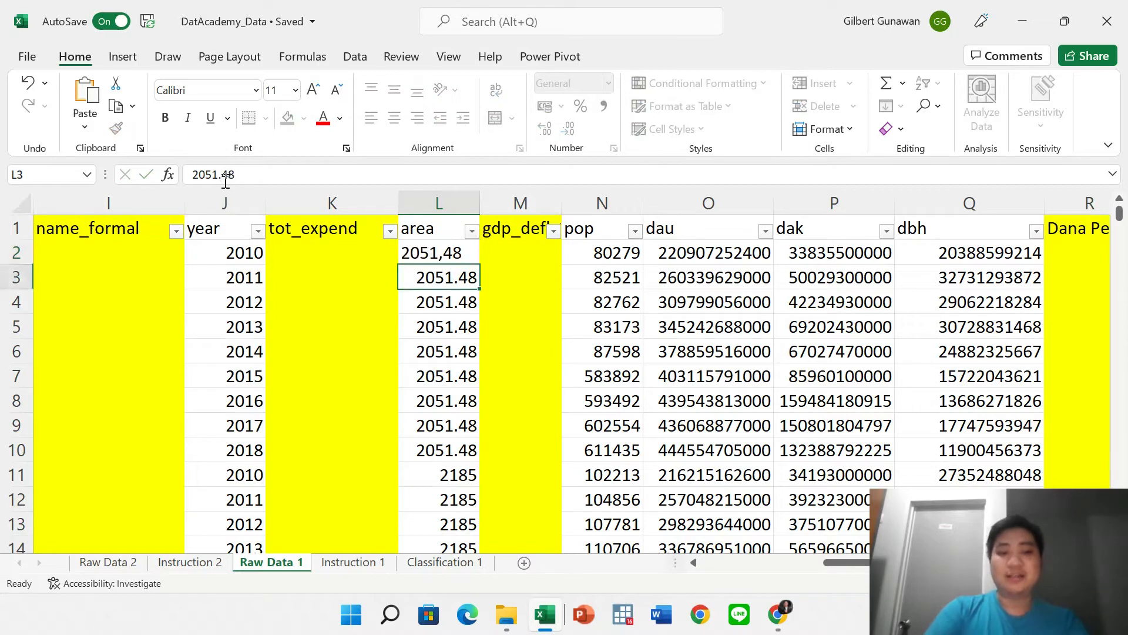
left_click(225, 176)
key("BackSpace")
type(",")
key("Return")
key("ctrl+z")
key("ctrl+z")
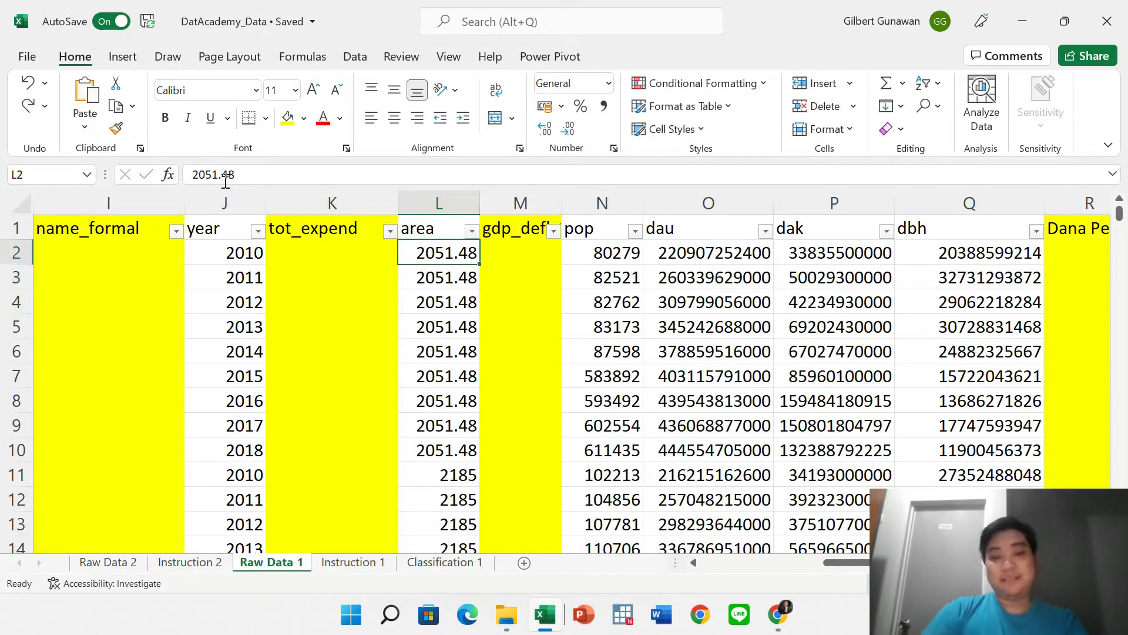
Look over cells M5, N8, O5 and R3, then go to the File backstage Home page.
left_click(541, 334)
scroll(540, 334, "down", 2)
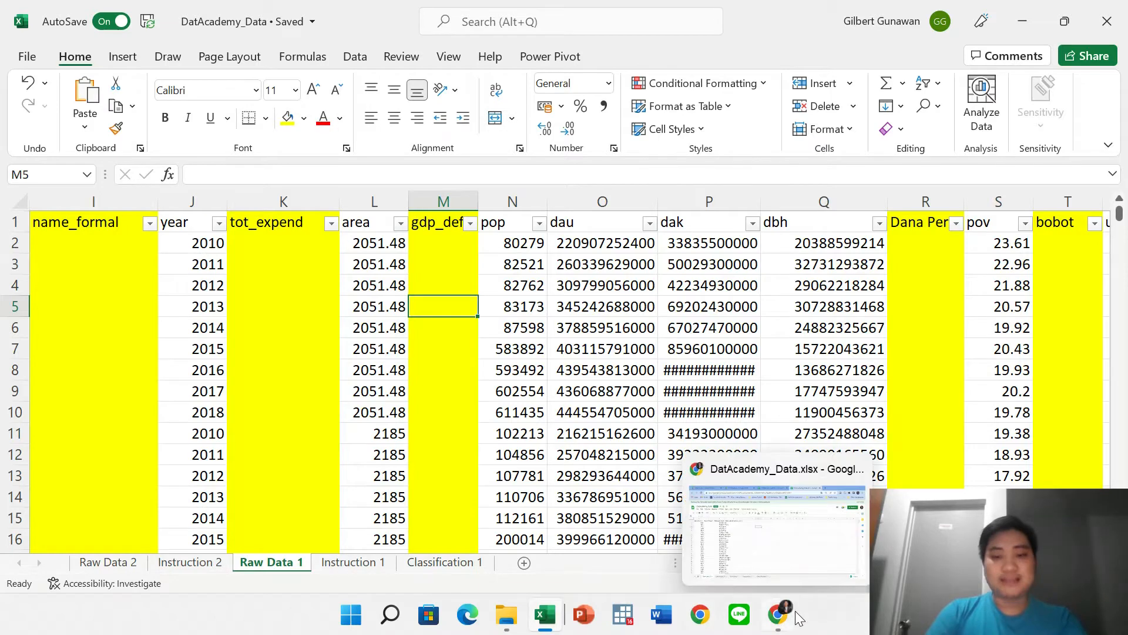
left_click(523, 363)
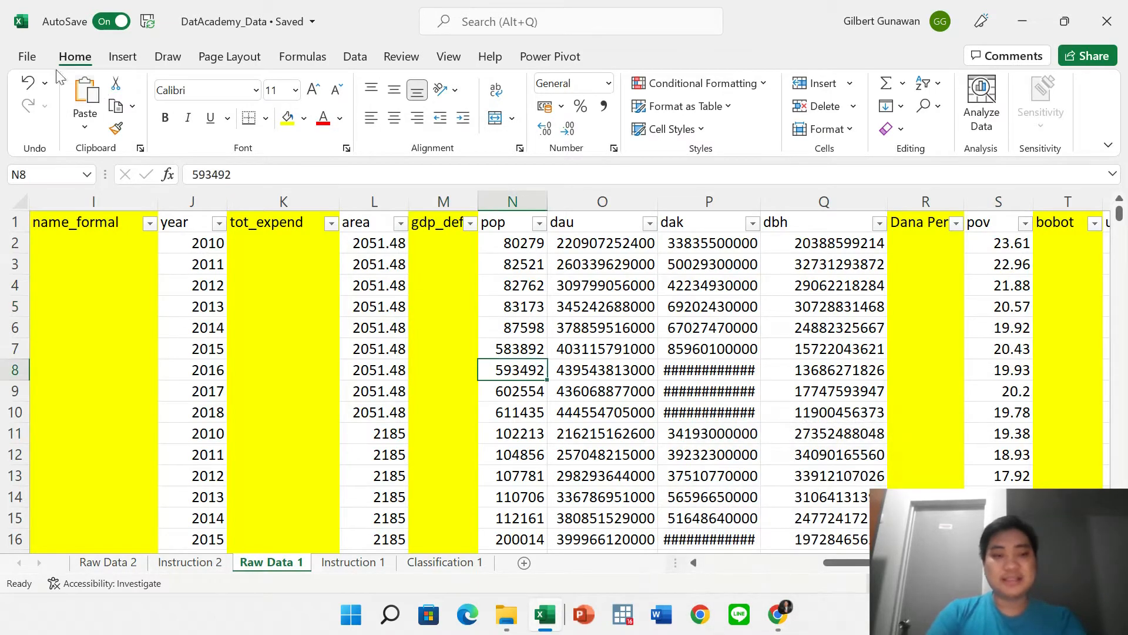
left_click(553, 310)
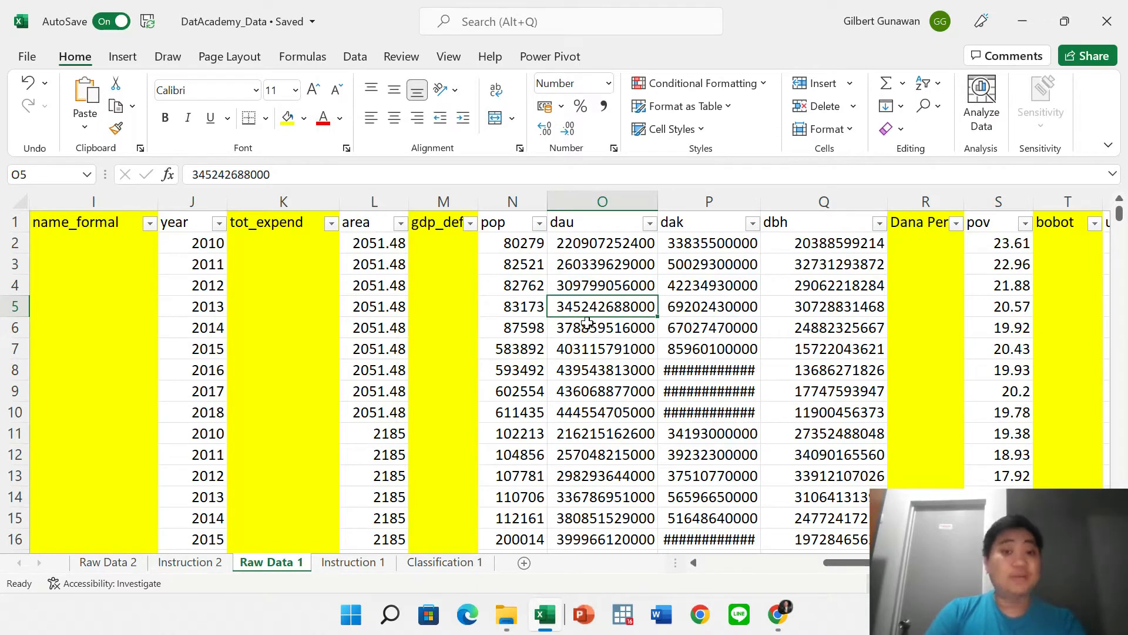
scroll(588, 322, "down", 2)
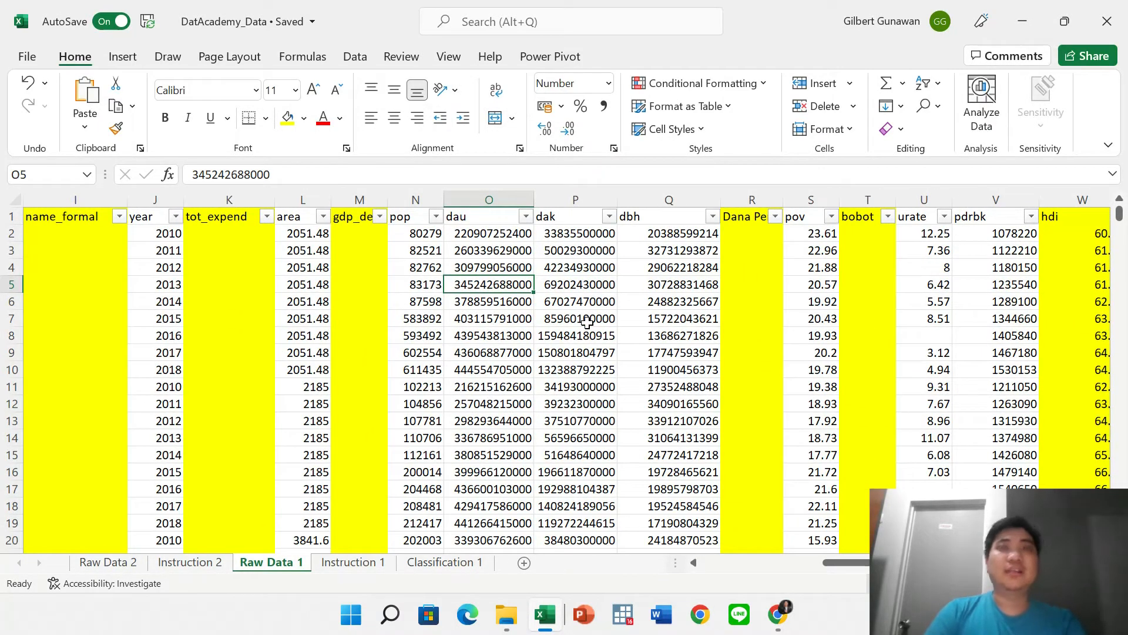
left_click(751, 254)
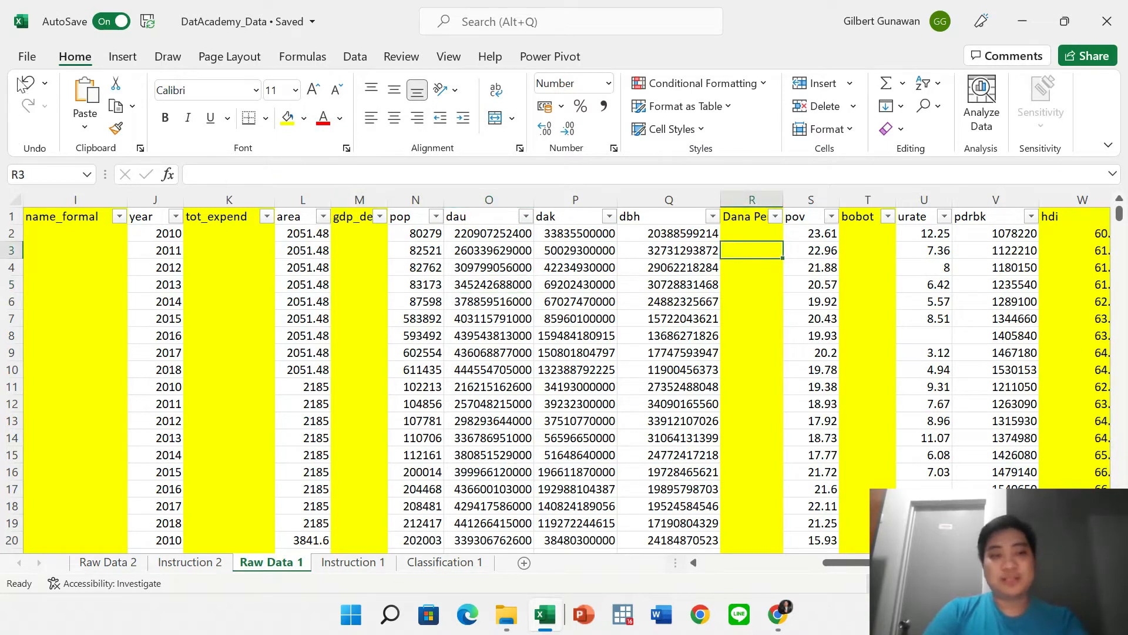
left_click(26, 57)
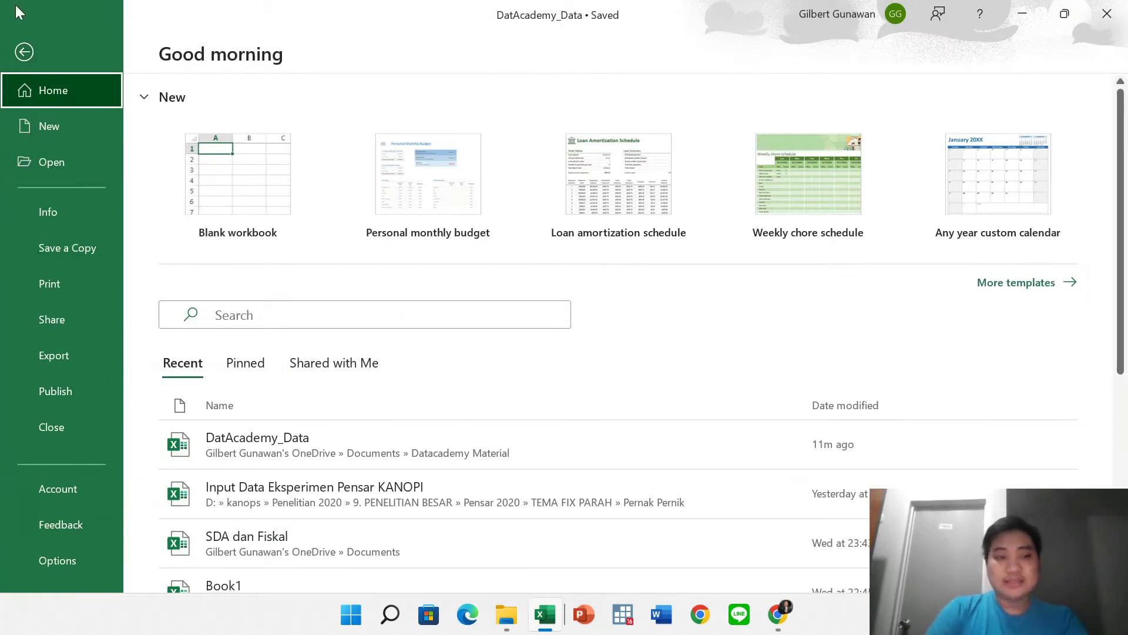
Leave the file page and glance at the PowerPoint slide show before returning to Excel.
left_click(19, 55)
key("alt+Tab")
key("alt+Tab")
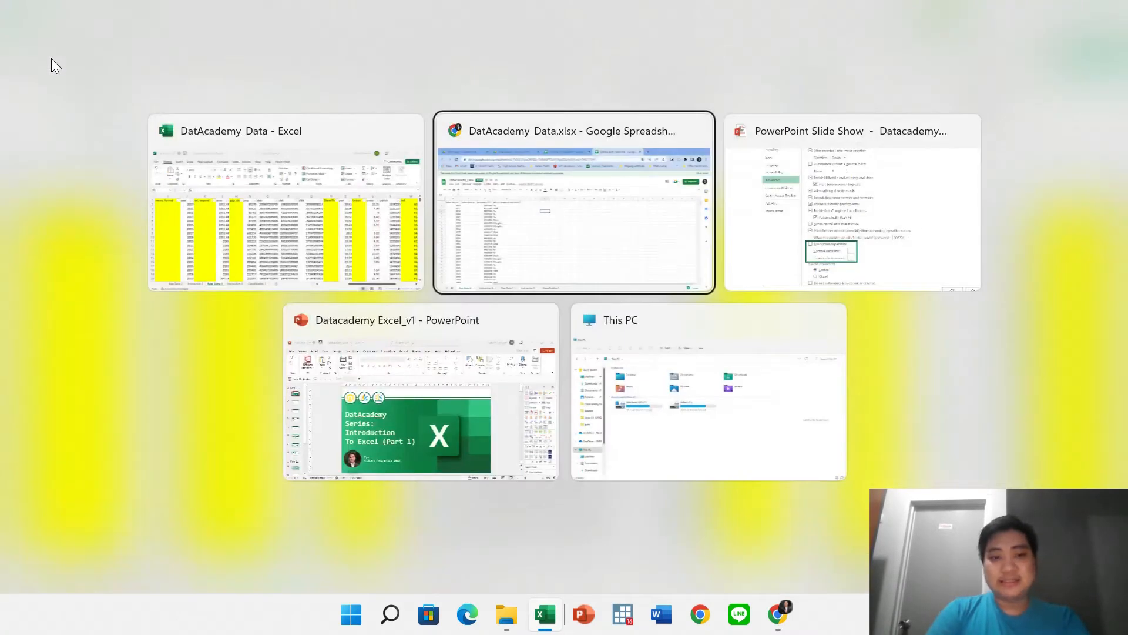
key("alt+Tab")
key("alt+shift+Tab")
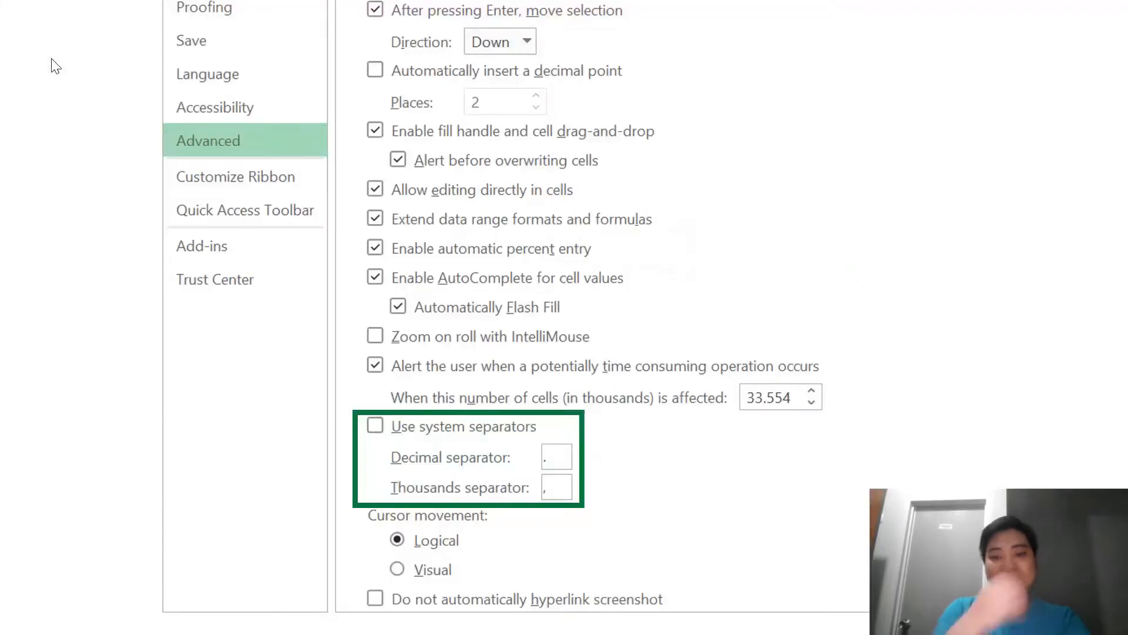
right_click(354, 154)
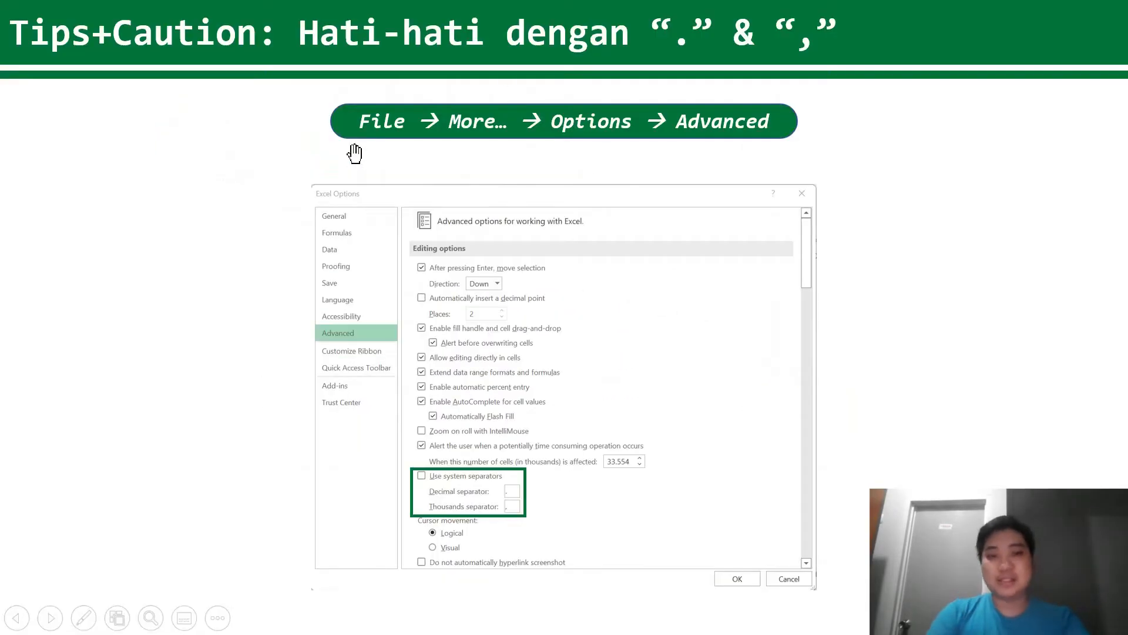
key("alt+Tab")
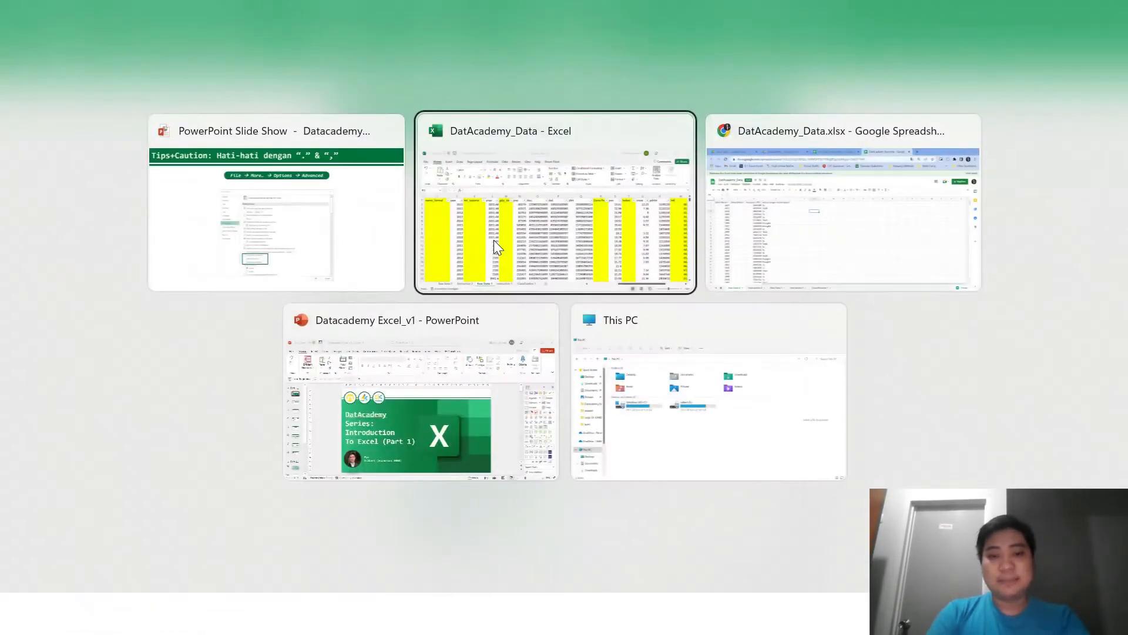
left_click(494, 240)
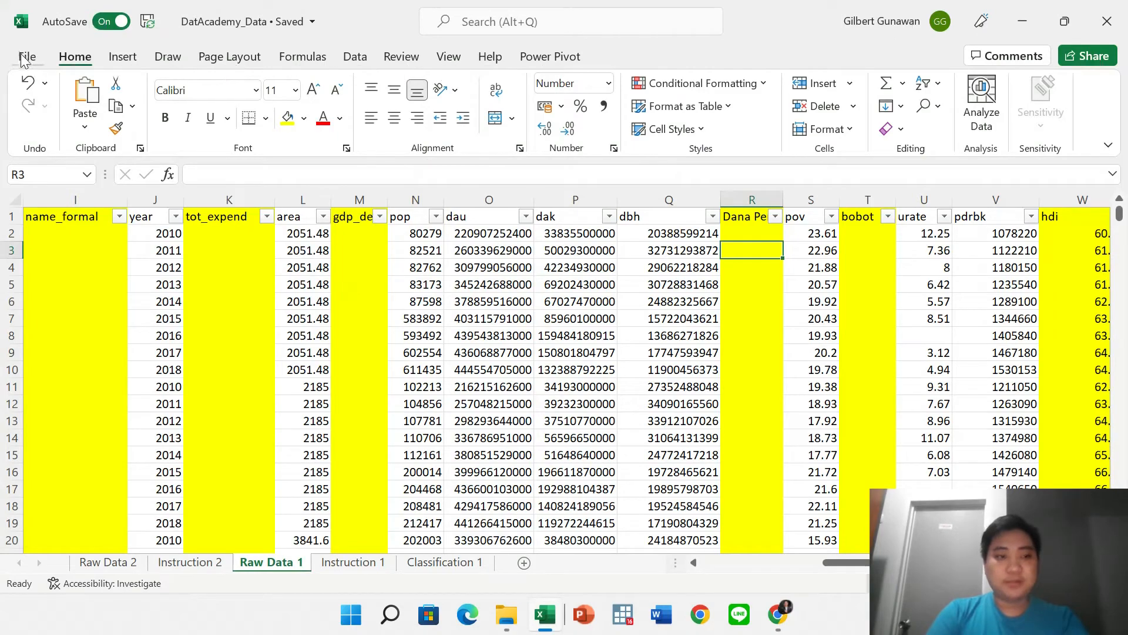
Review the Advanced options' decimal separator '.' and thousands separator ',', then close Excel Options.
left_click(27, 56)
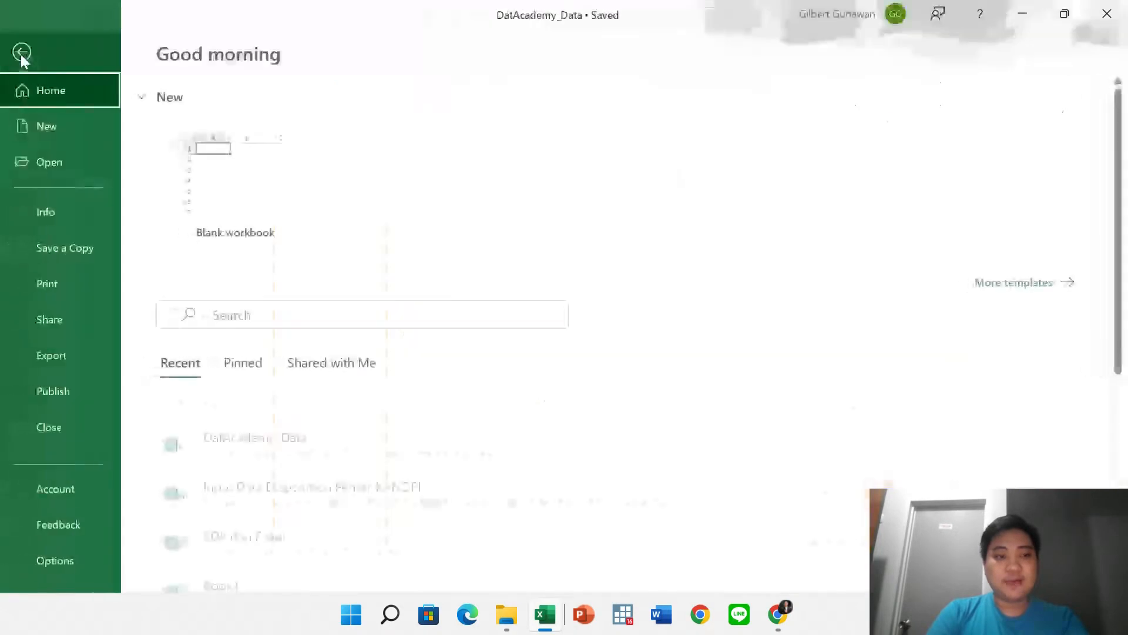
left_click(68, 553)
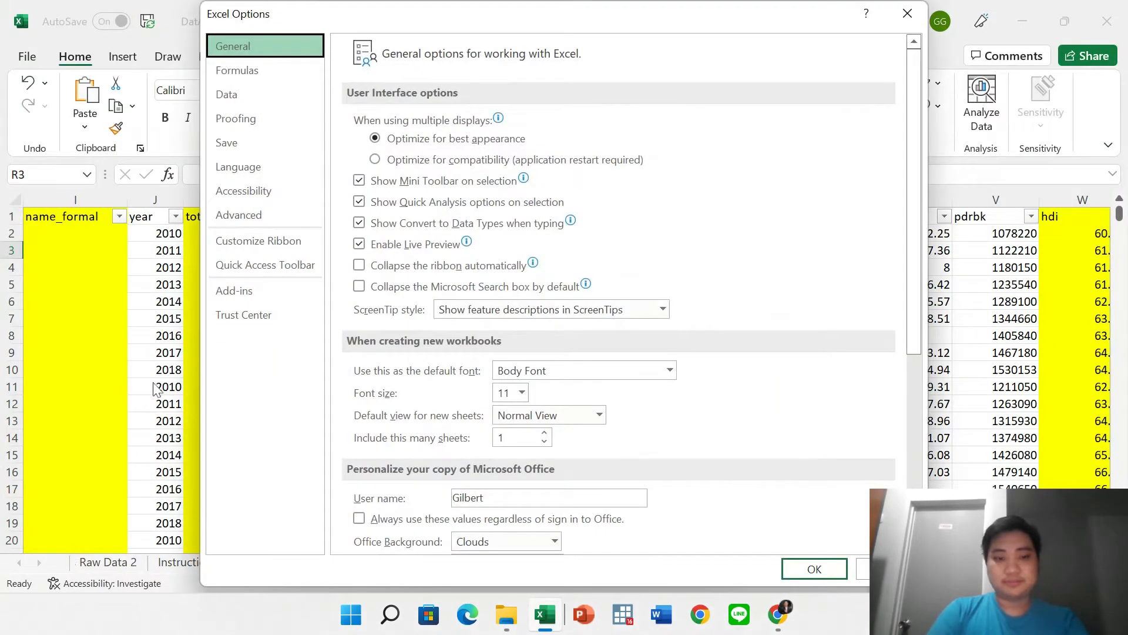
left_click(236, 219)
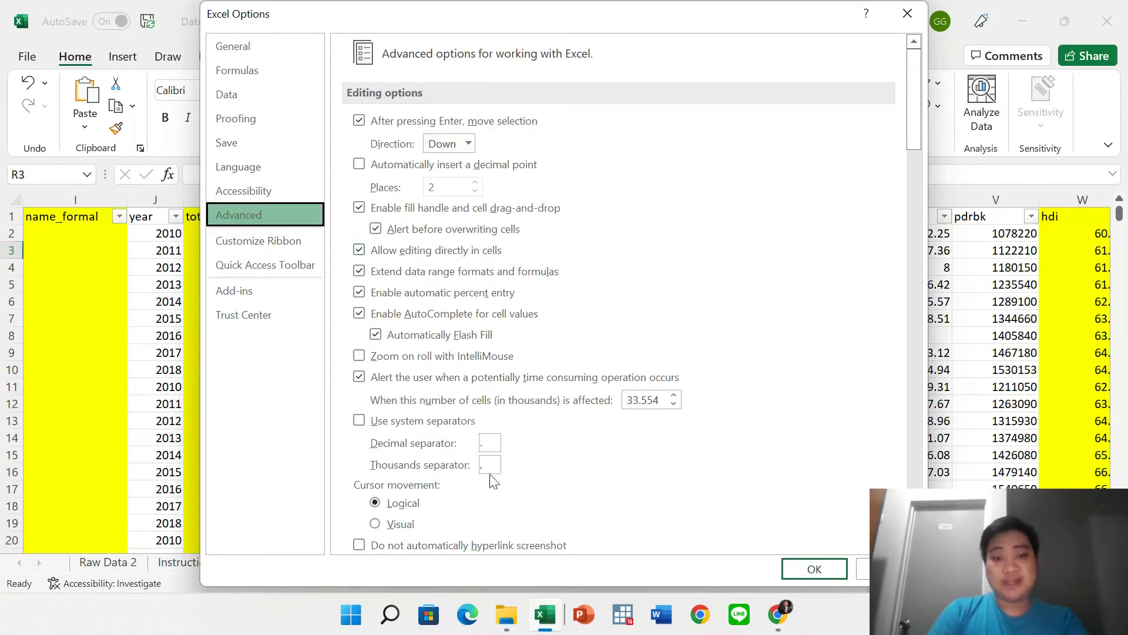
scroll(491, 438, "down", 5)
scroll(491, 438, "up", 3)
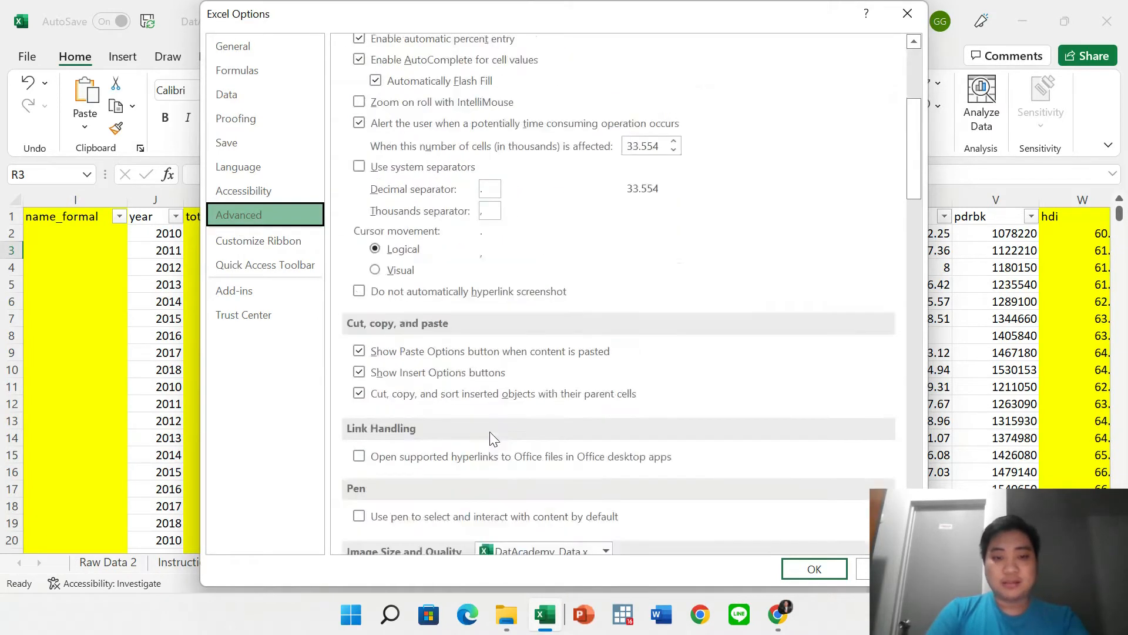
scroll(451, 408, "up", 2)
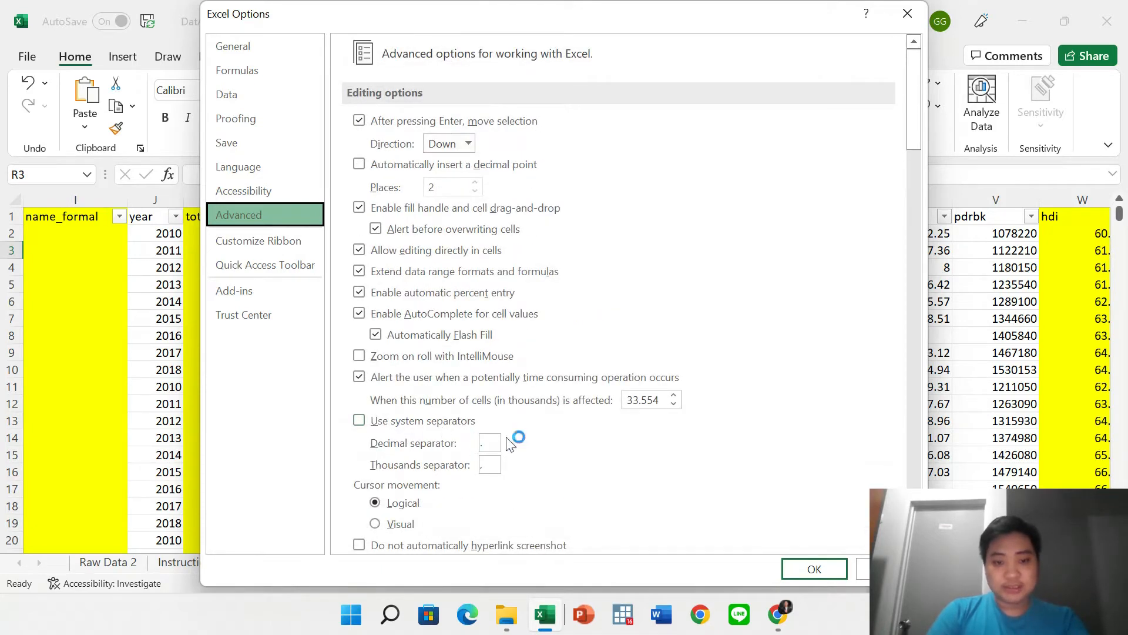
left_click(490, 442)
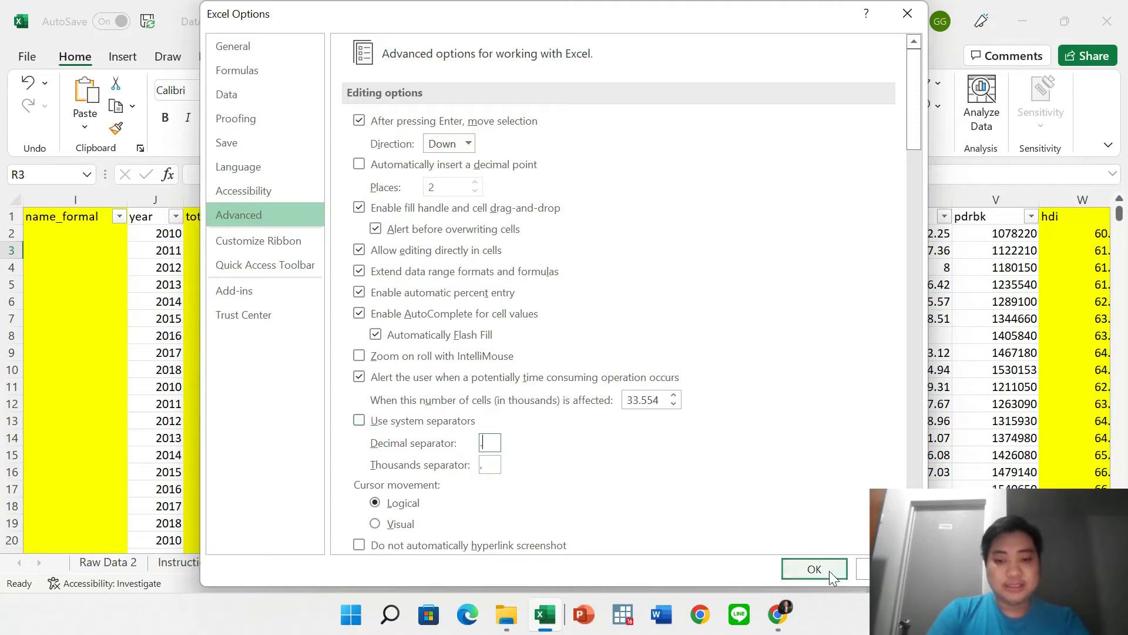
left_click(814, 569)
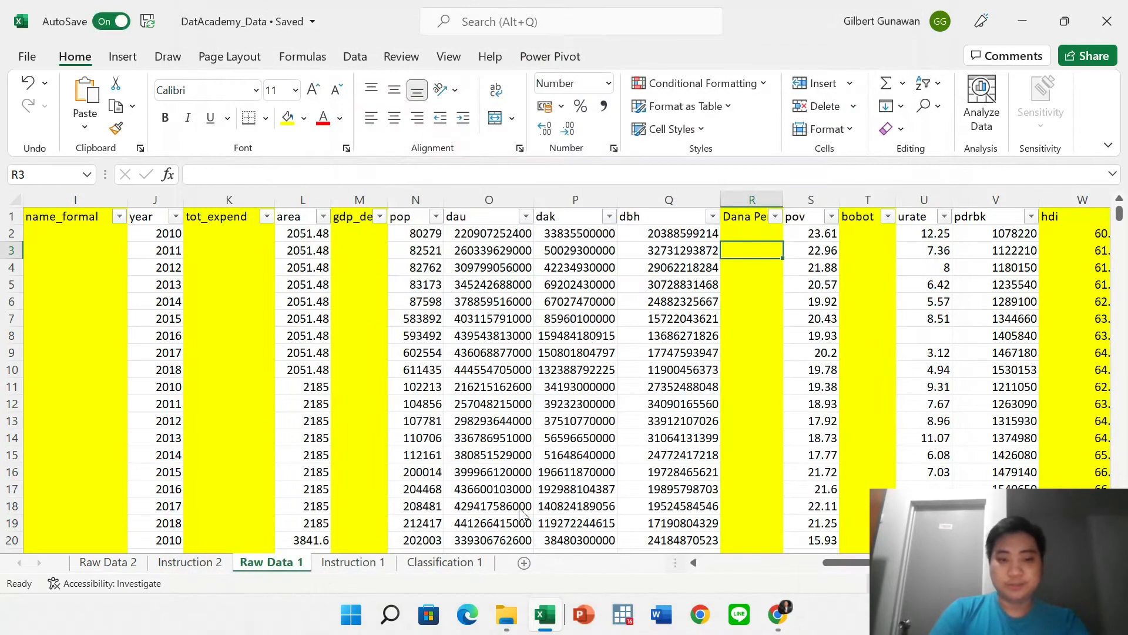
Select the pov values to view their sum in the status bar.
left_click(506, 421)
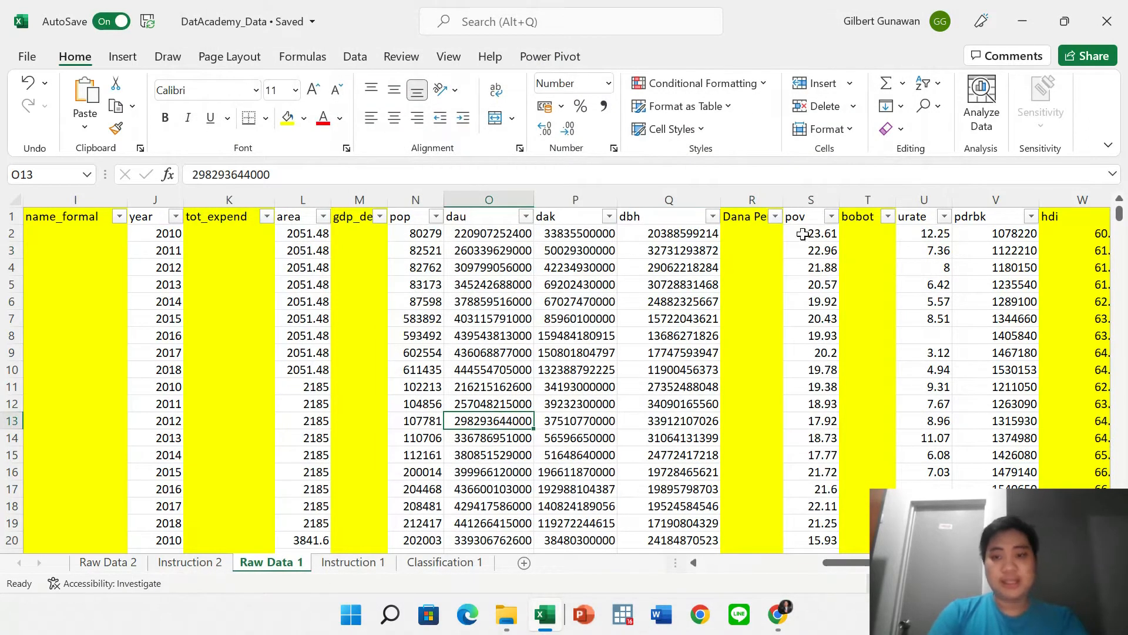
left_click_drag(810, 235, 797, 438)
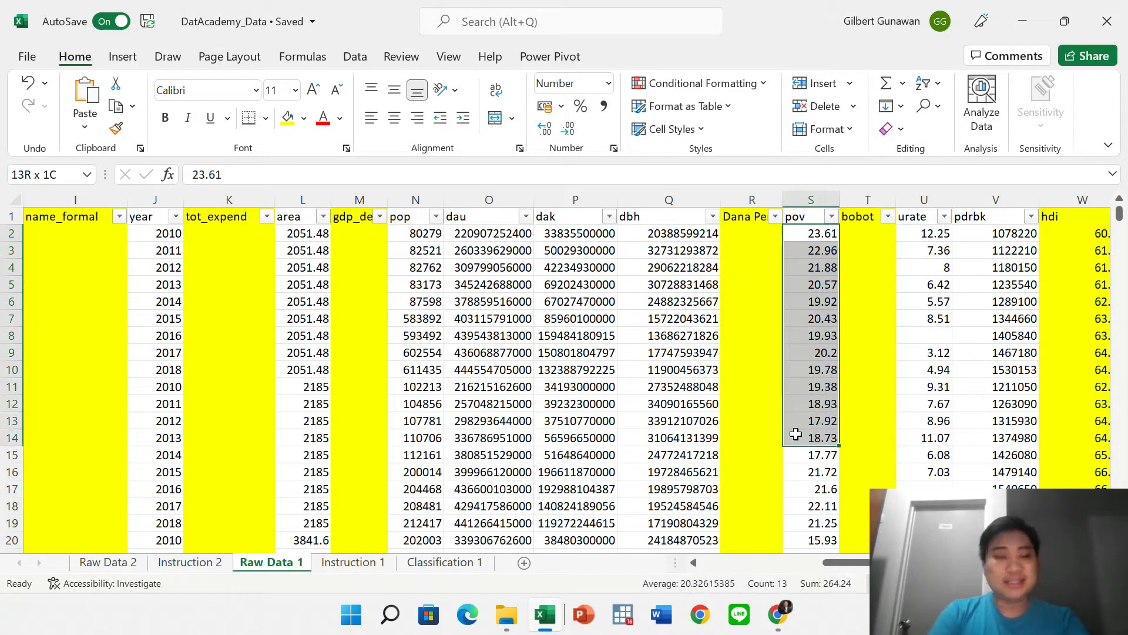
left_click(767, 345)
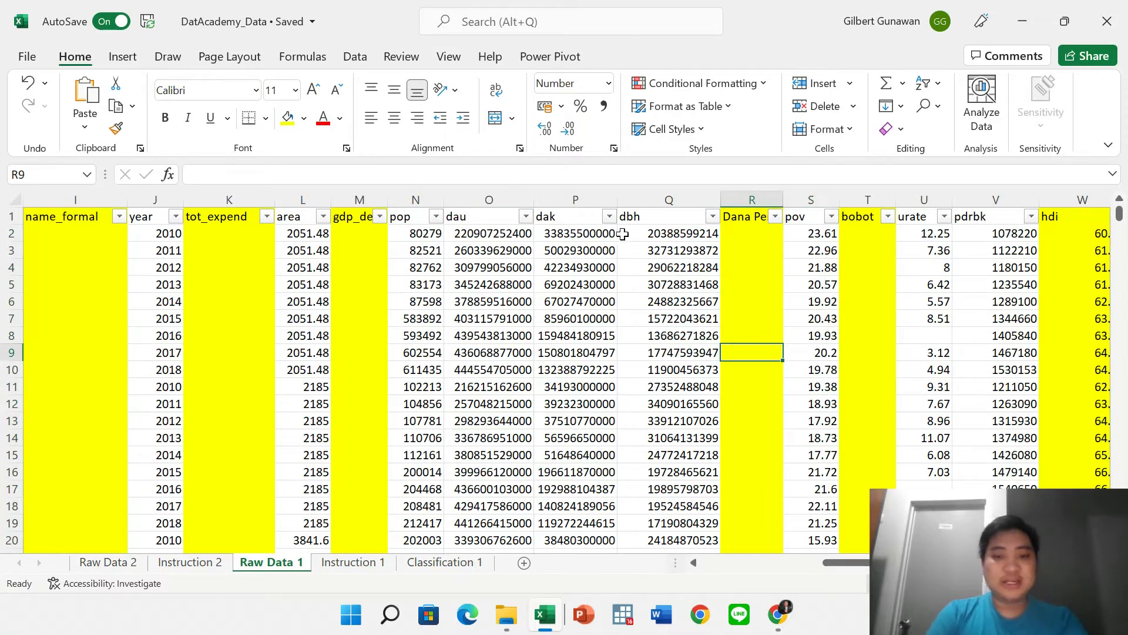
Apply Comma Style to the dak figures in column P, undo it, and switch to PowerPoint.
left_click_drag(579, 234, 555, 472)
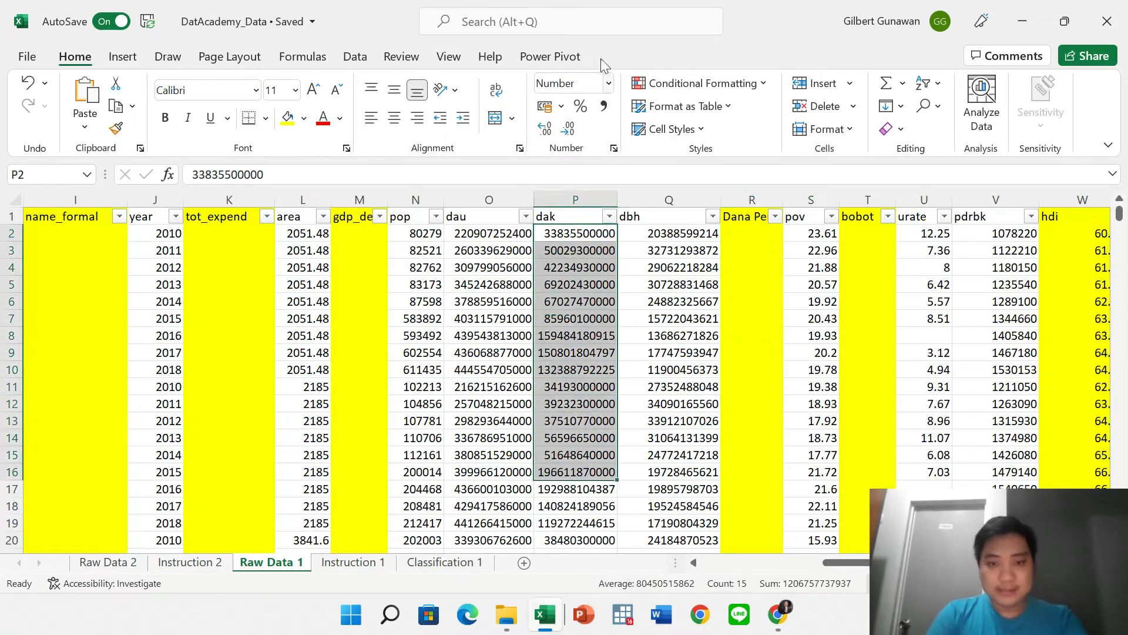
left_click(604, 106)
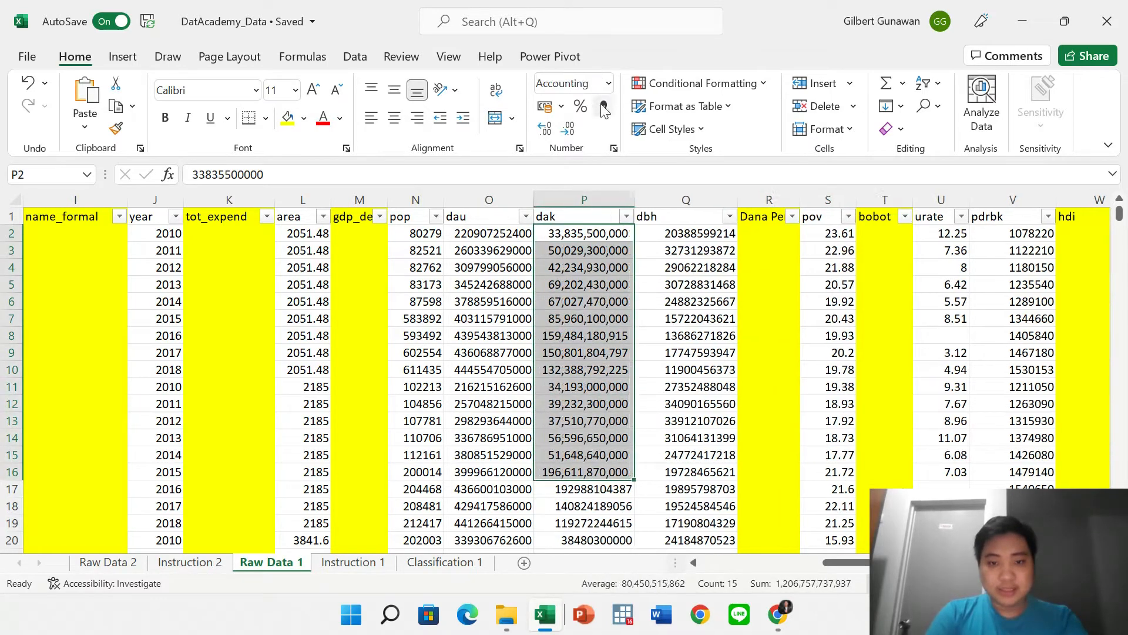
left_click(702, 388)
key("ctrl+z")
left_click(755, 370)
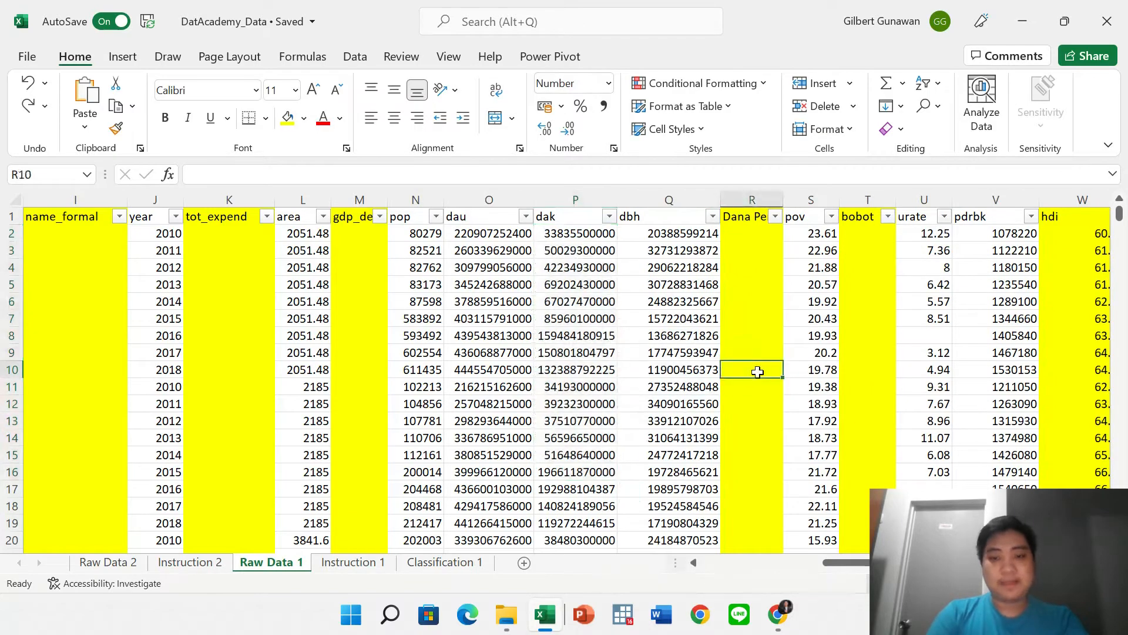
key("alt+Tab")
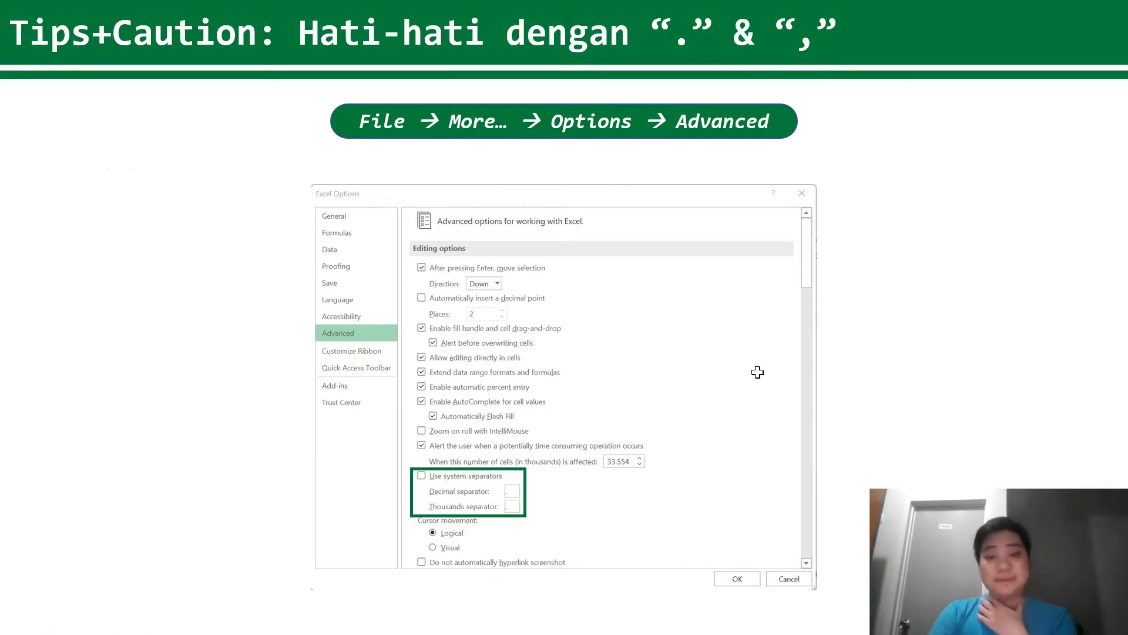
Advance to the View and Data ribbon slide, step back, then return to Excel's Raw Data 1.
left_click(757, 372)
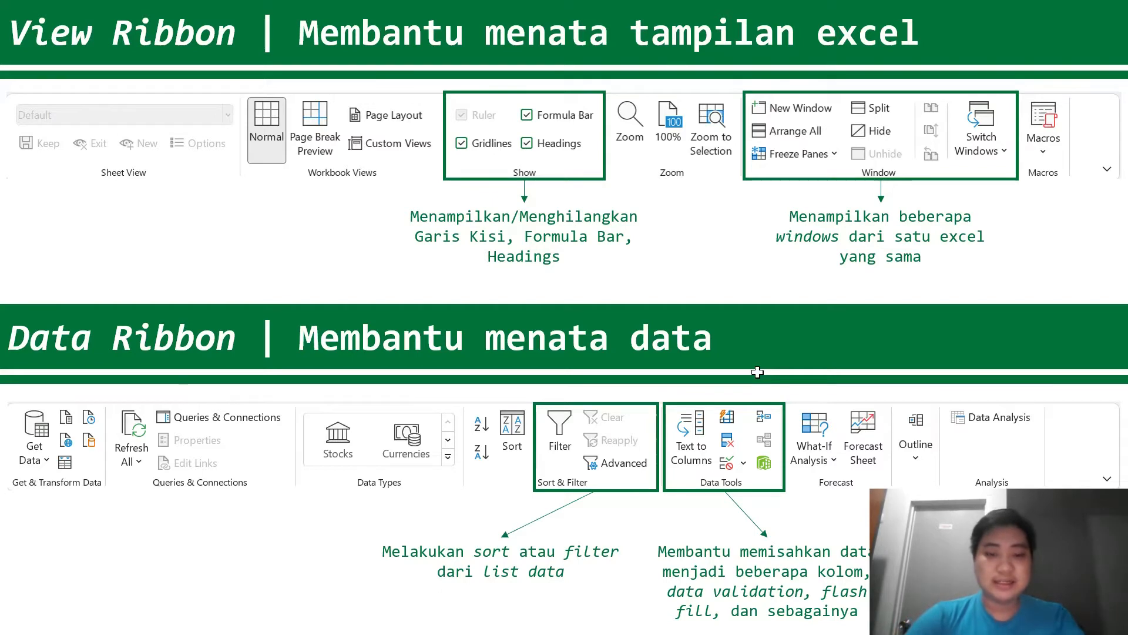
key("Left")
key("Left")
key("Left")
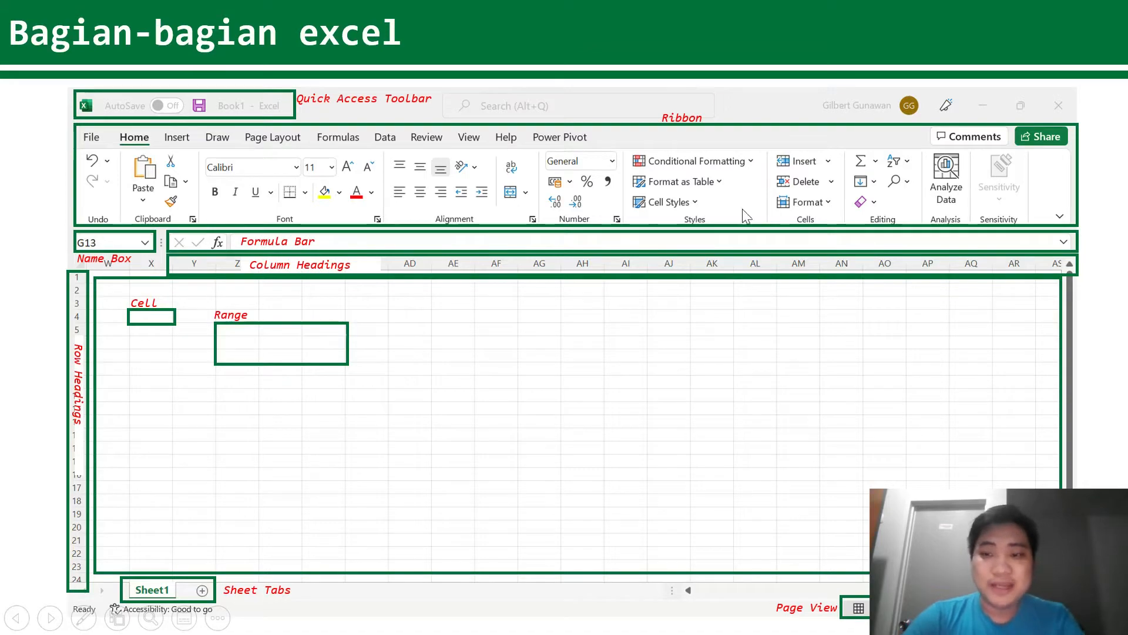
key("alt+Tab")
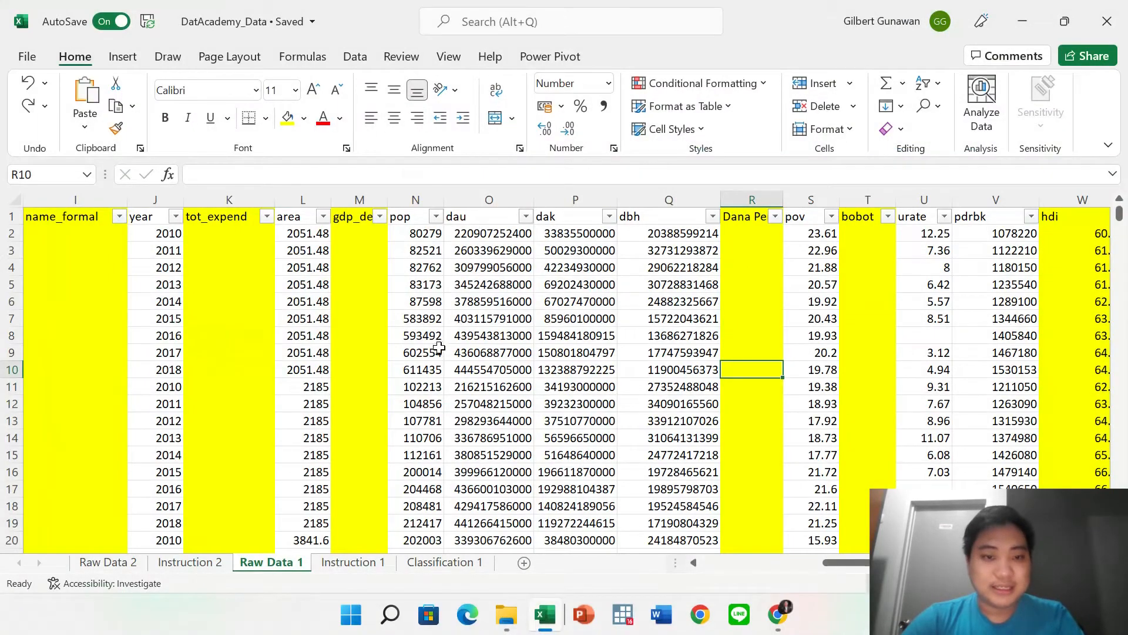
left_click(438, 351)
left_click(553, 358)
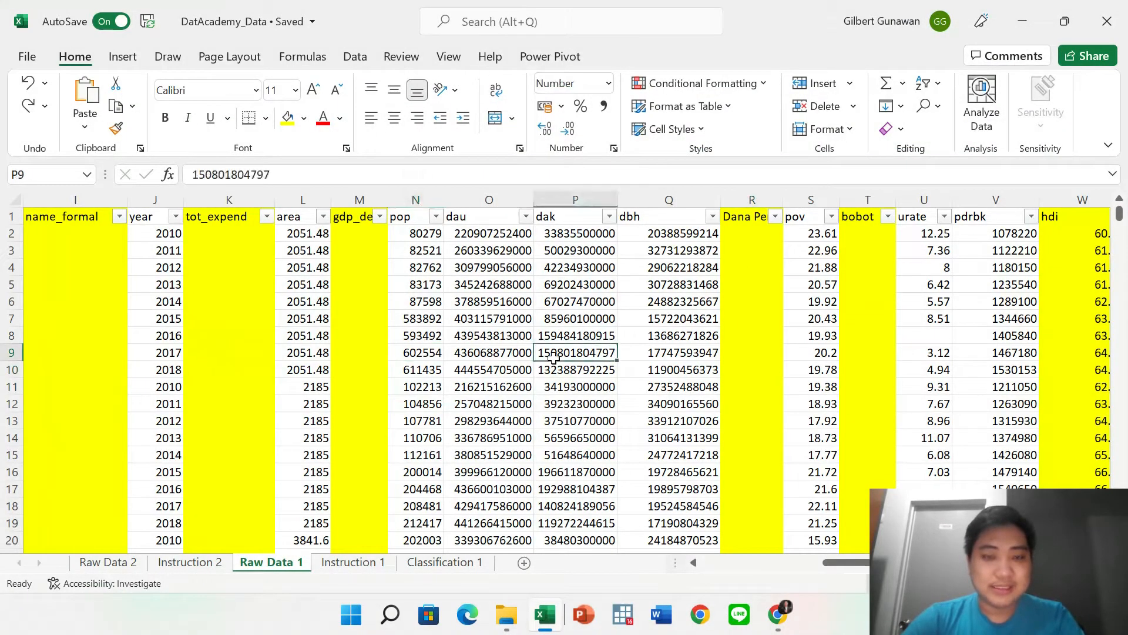
Look at the Power Pivot settings and close them again.
left_click(566, 59)
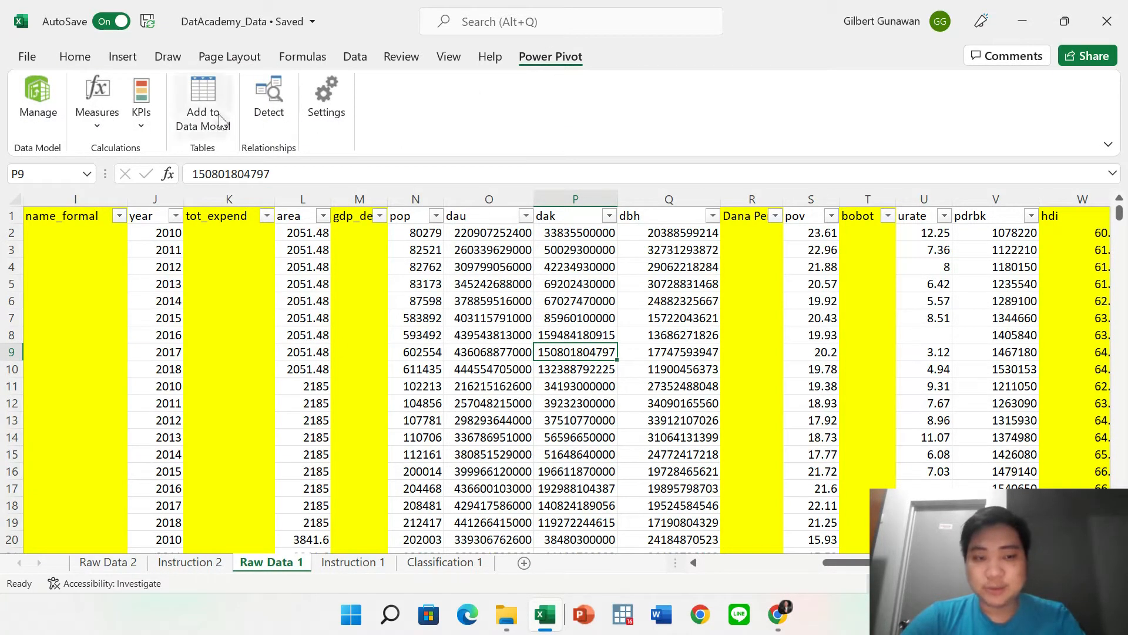
left_click(332, 82)
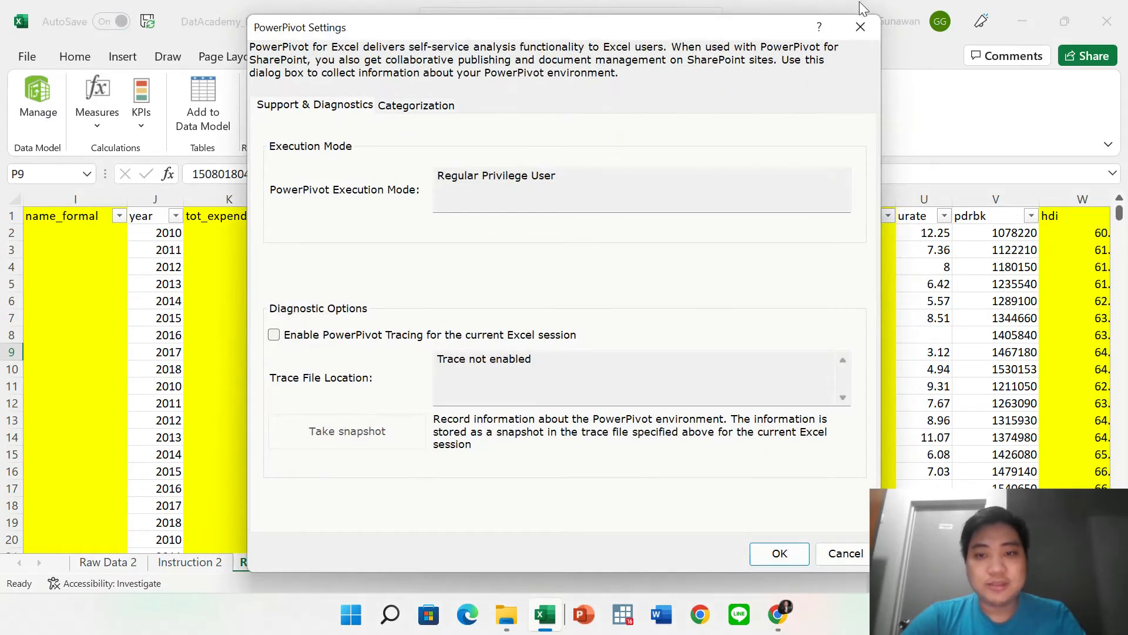
left_click(861, 26)
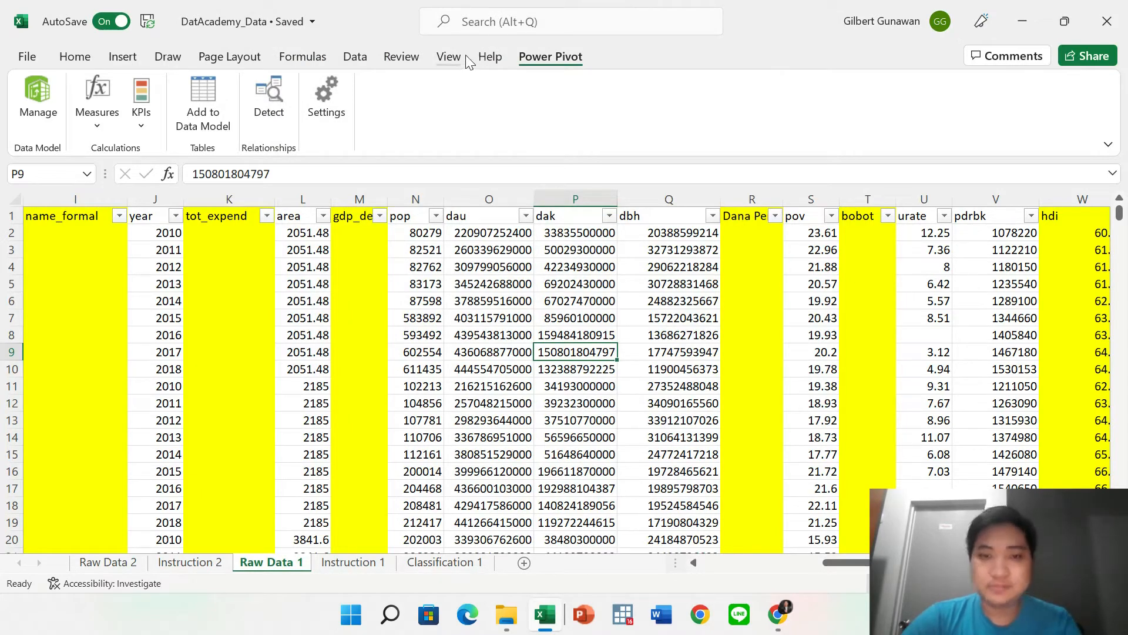
Insert a new blank worksheet, Sheet4, after Raw Data 1.
left_click(449, 57)
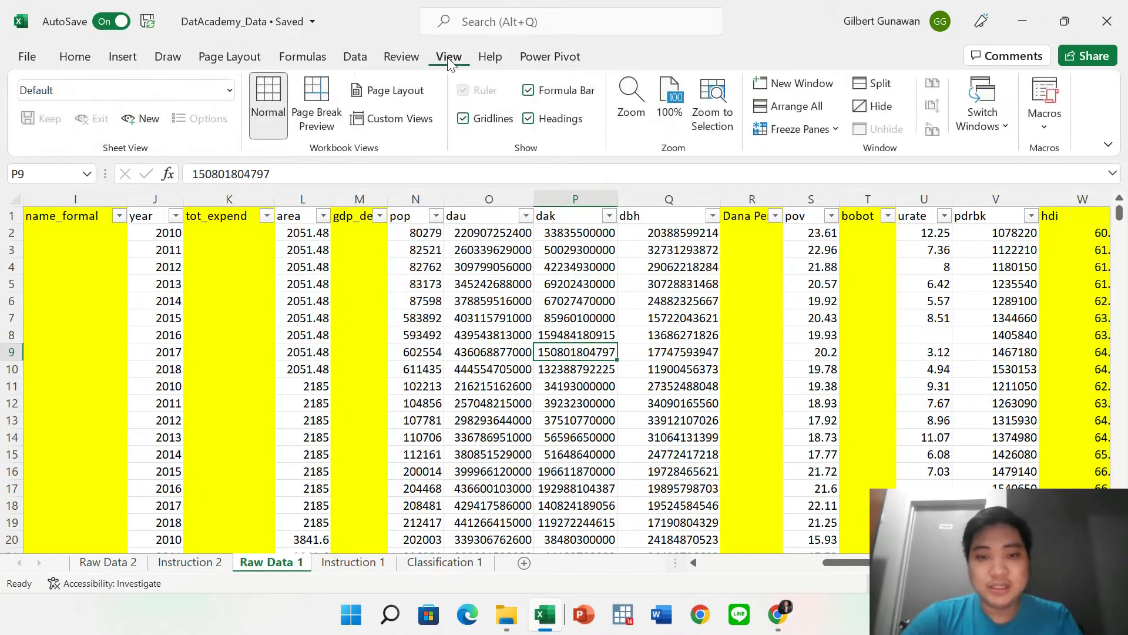
left_click(418, 453)
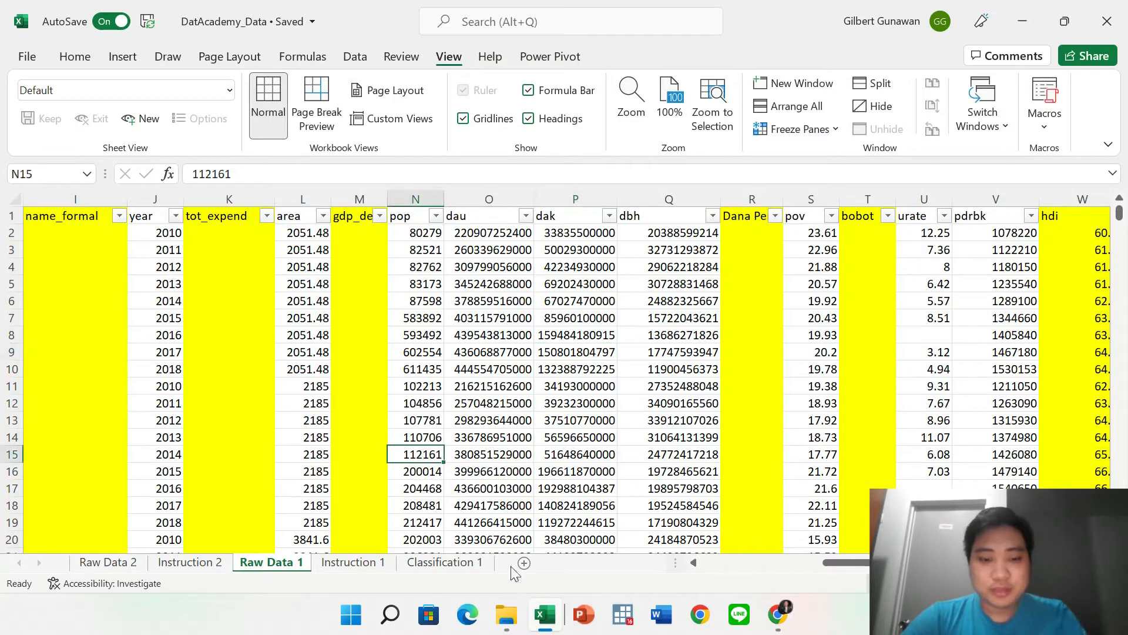
left_click(523, 562)
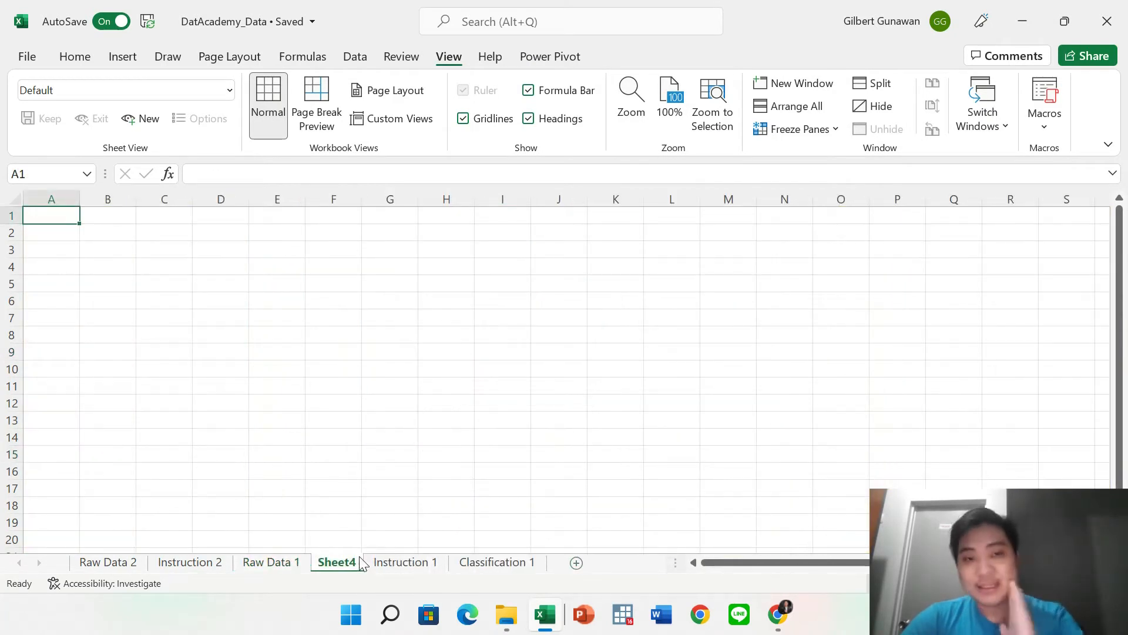
left_click(378, 404)
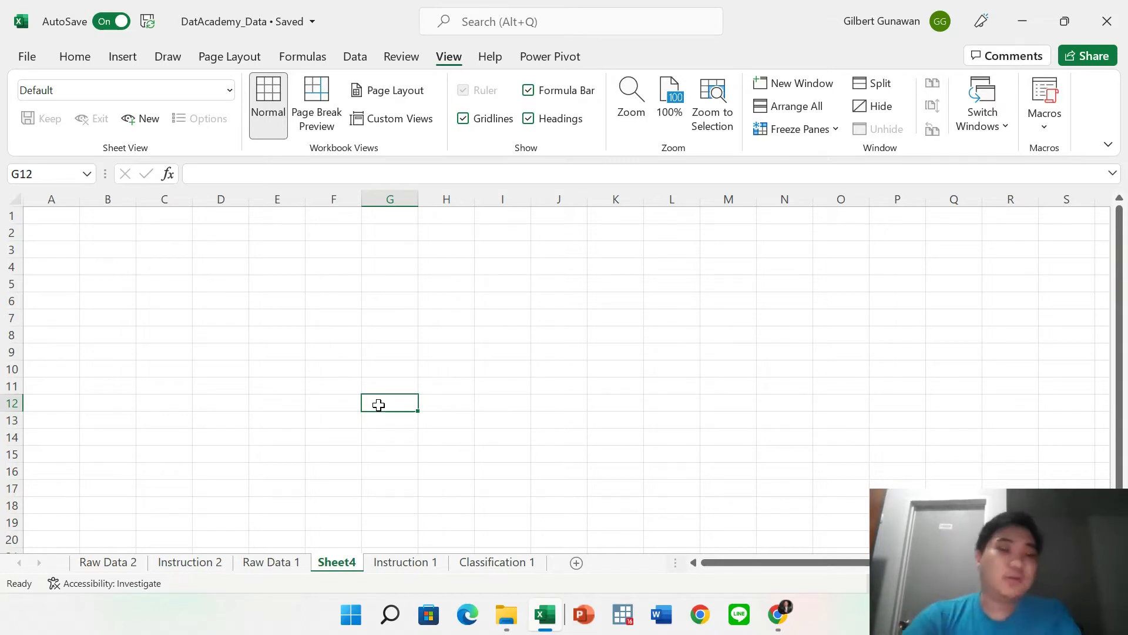
left_click_drag(184, 261, 454, 385)
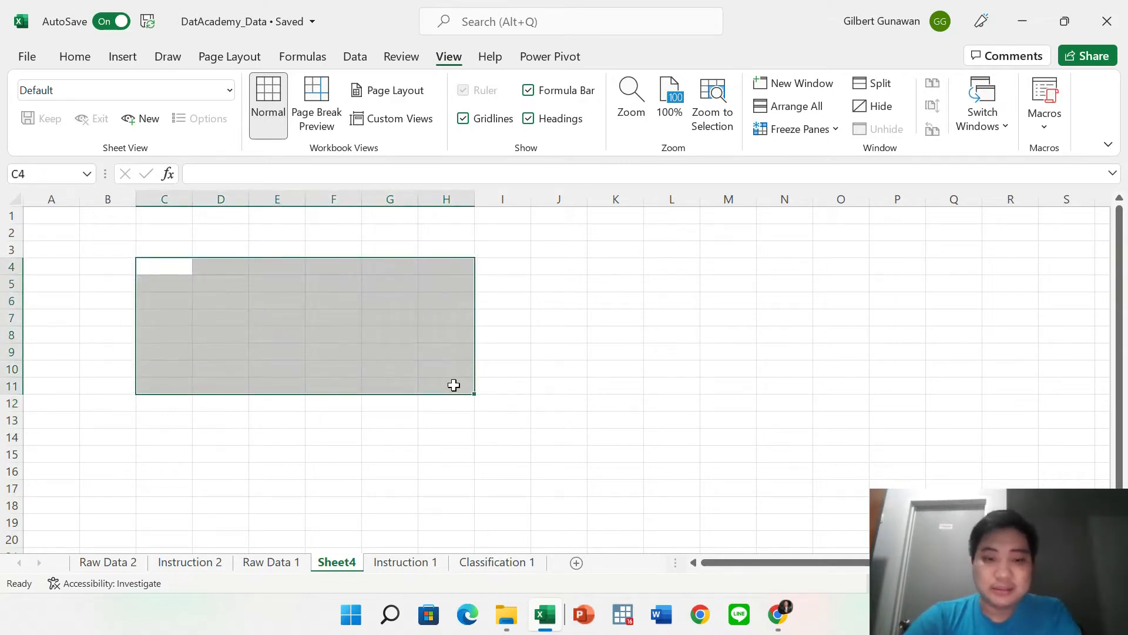
left_click(582, 399)
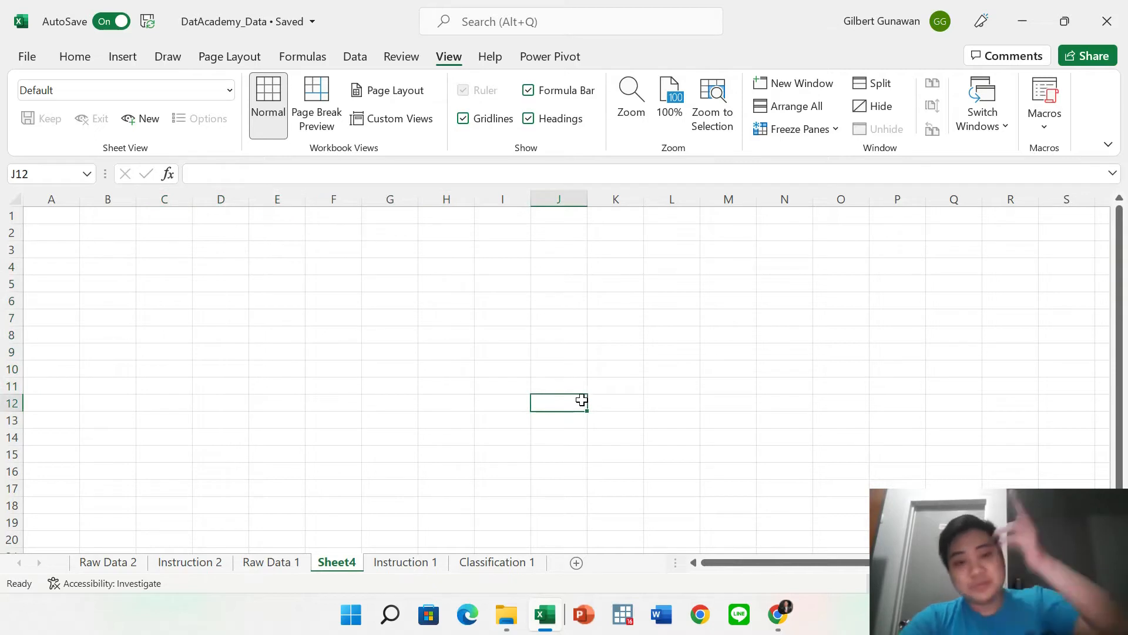
left_click(434, 300)
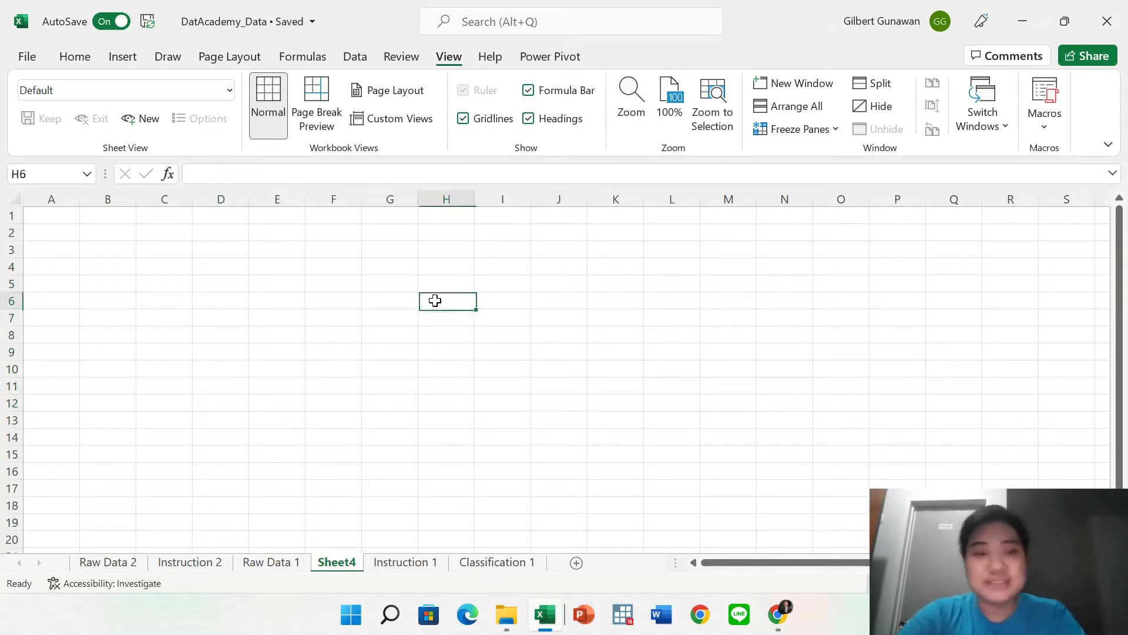
left_click(470, 120)
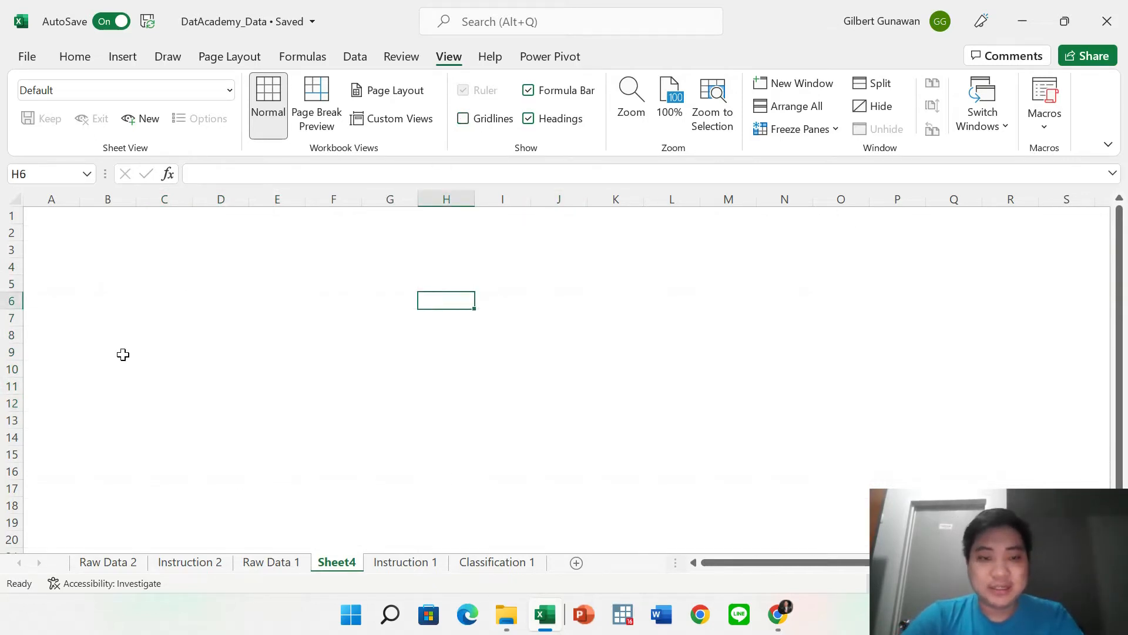
left_click(378, 380)
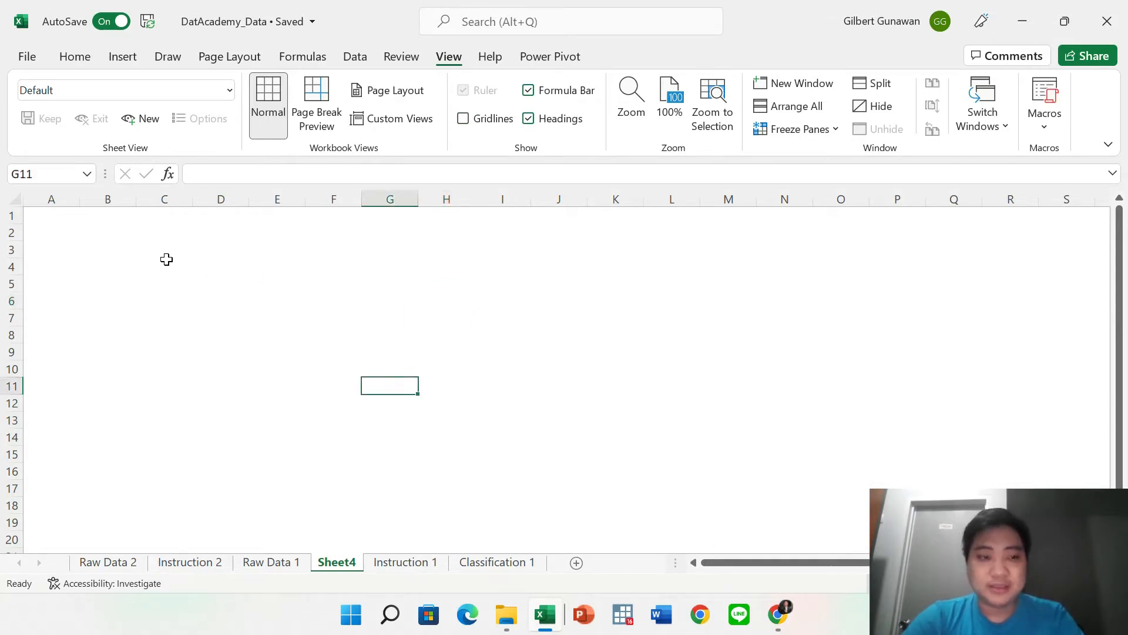
left_click_drag(112, 253, 552, 448)
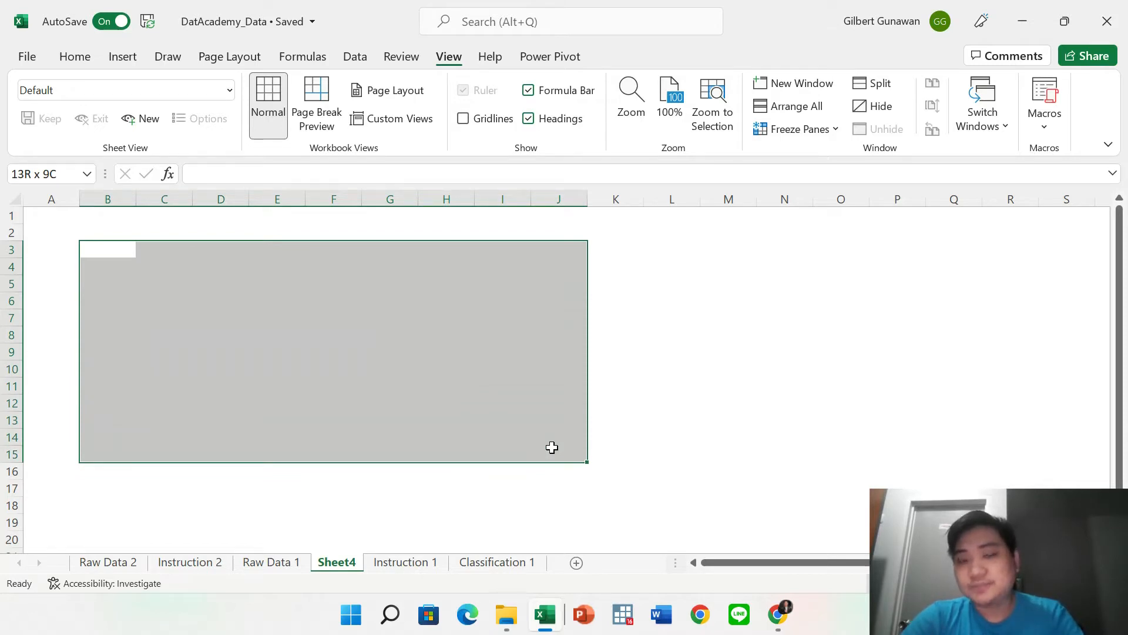
left_click_drag(552, 448, 554, 300)
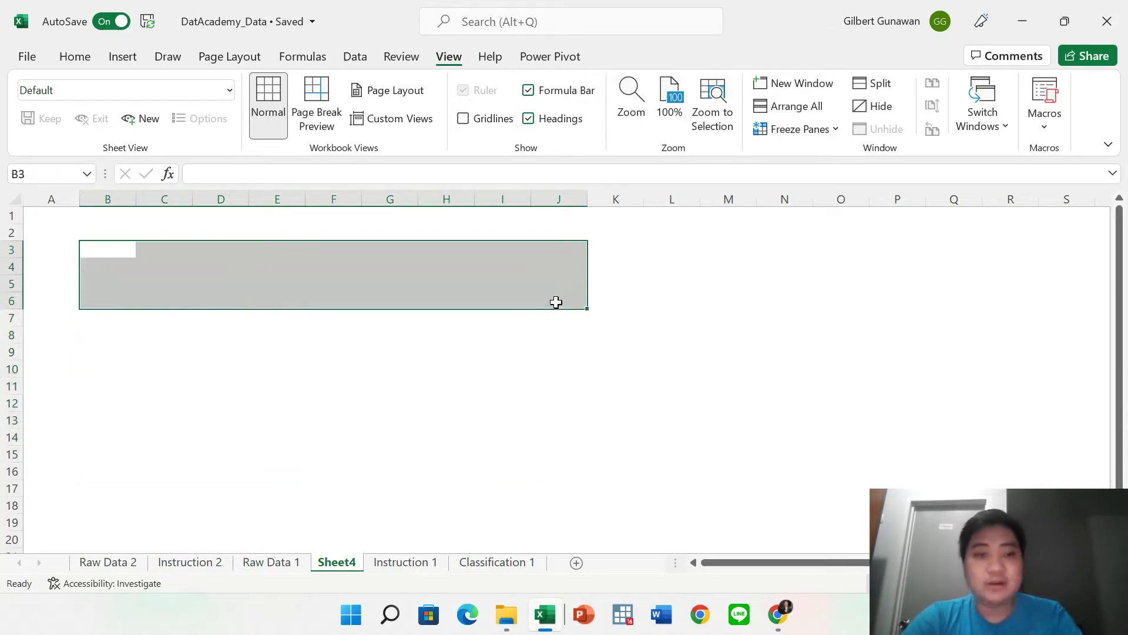
left_click(502, 386)
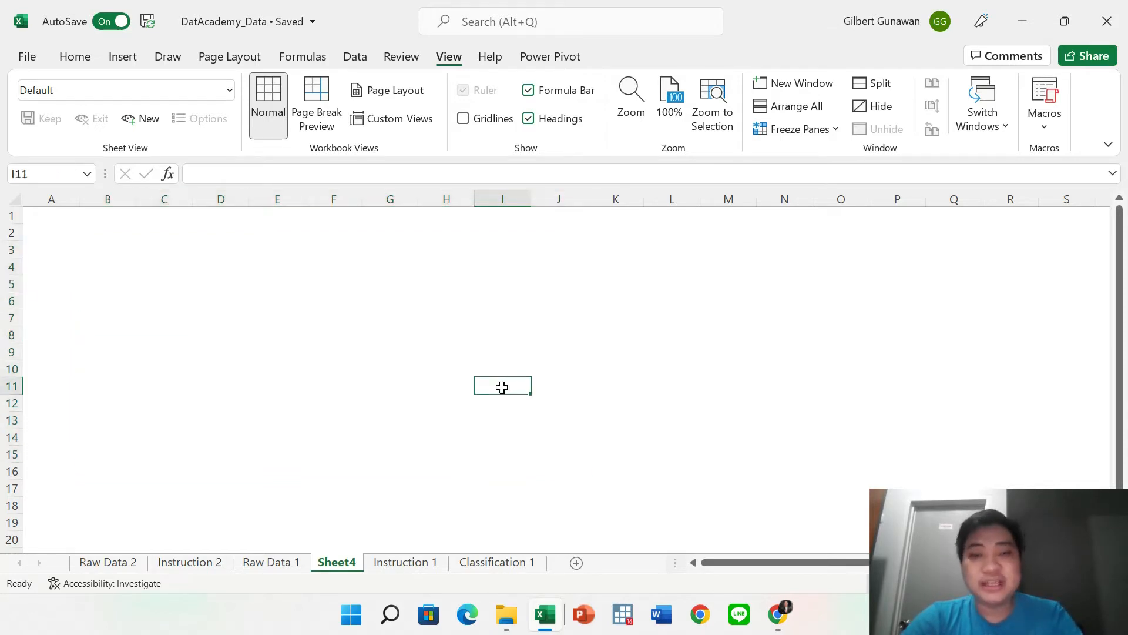
left_click(592, 255)
left_click_drag(592, 255, 86, 330)
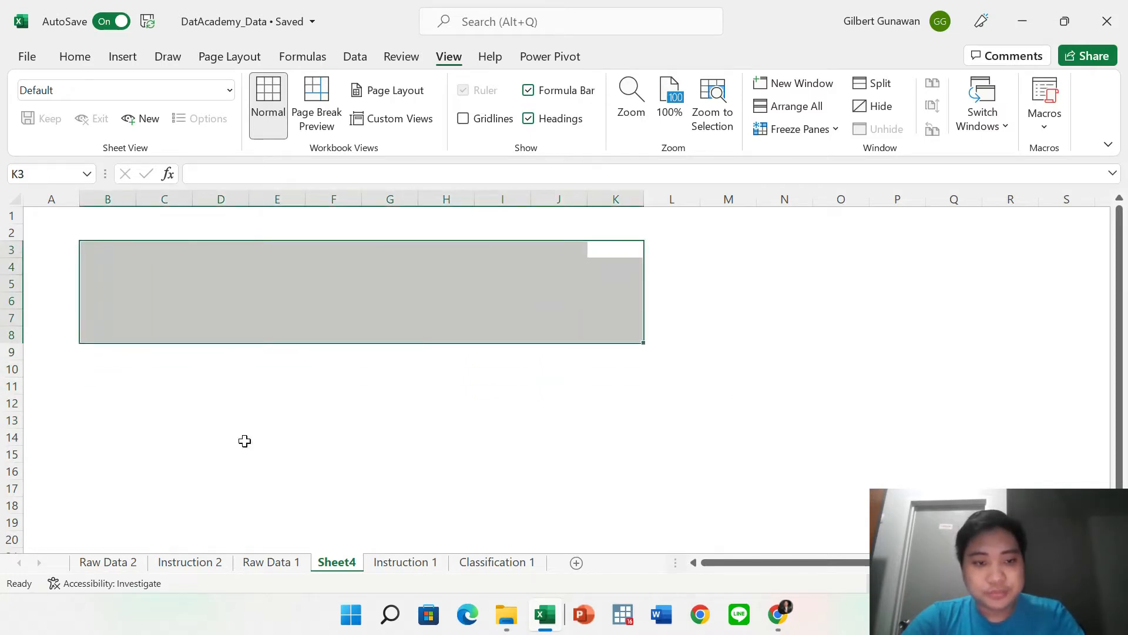
left_click(244, 441)
left_click(463, 119)
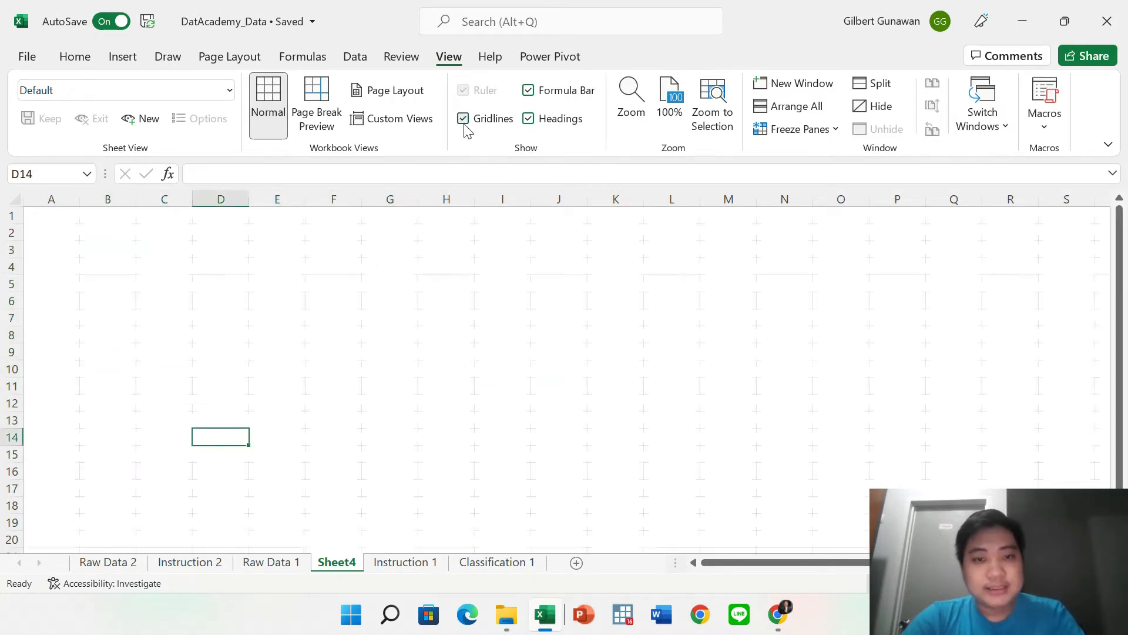
left_click(530, 94)
left_click(530, 94)
left_click(531, 119)
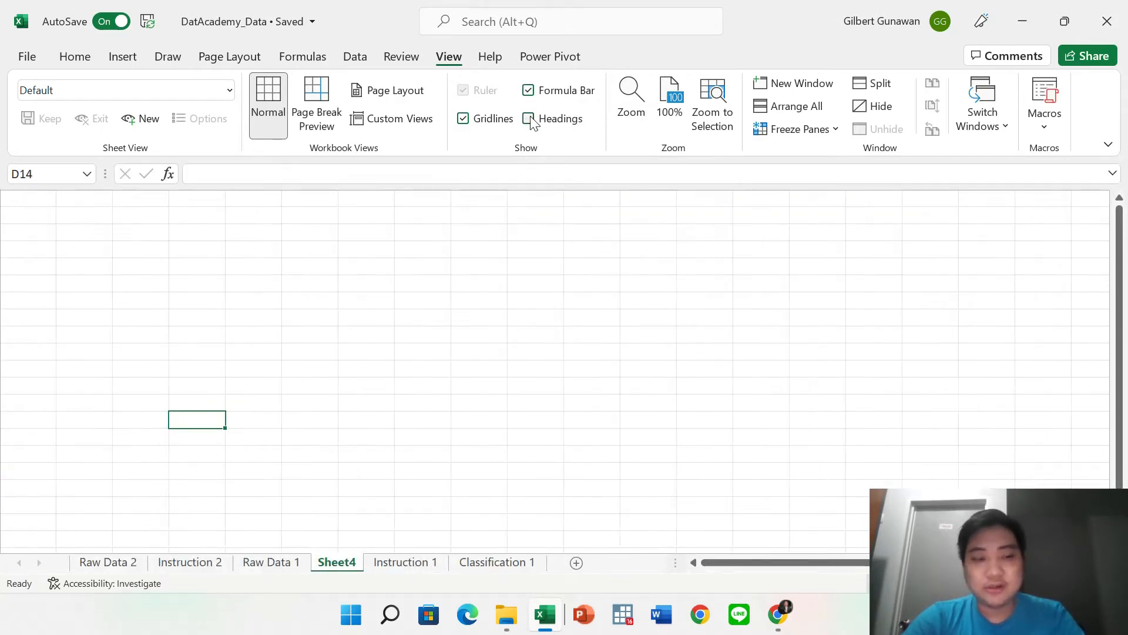
left_click(531, 120)
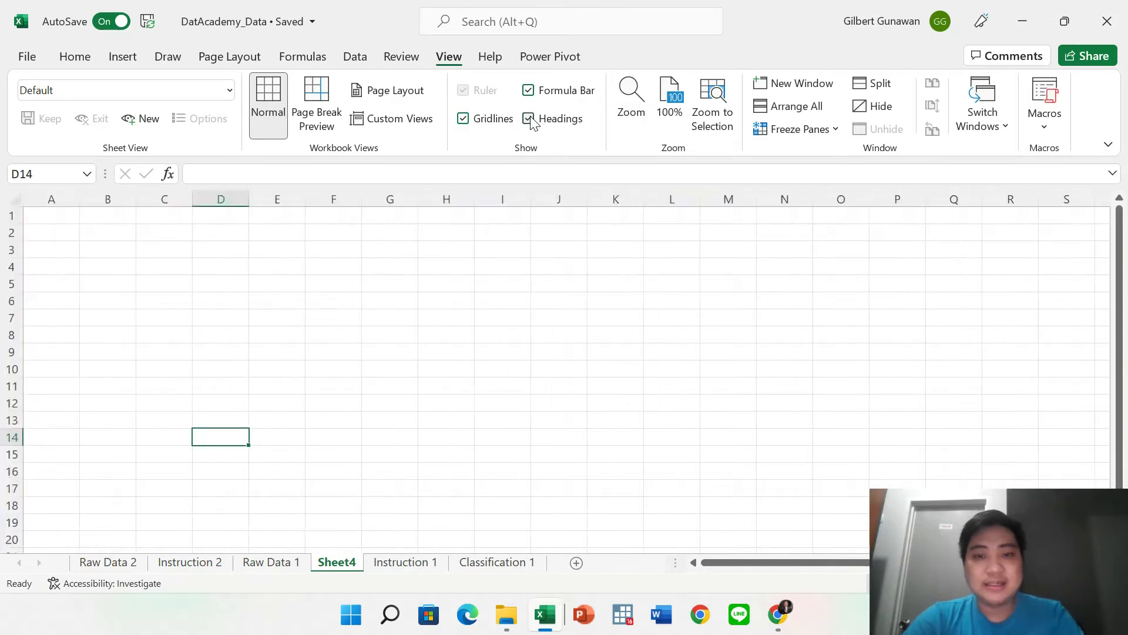
left_click(432, 357)
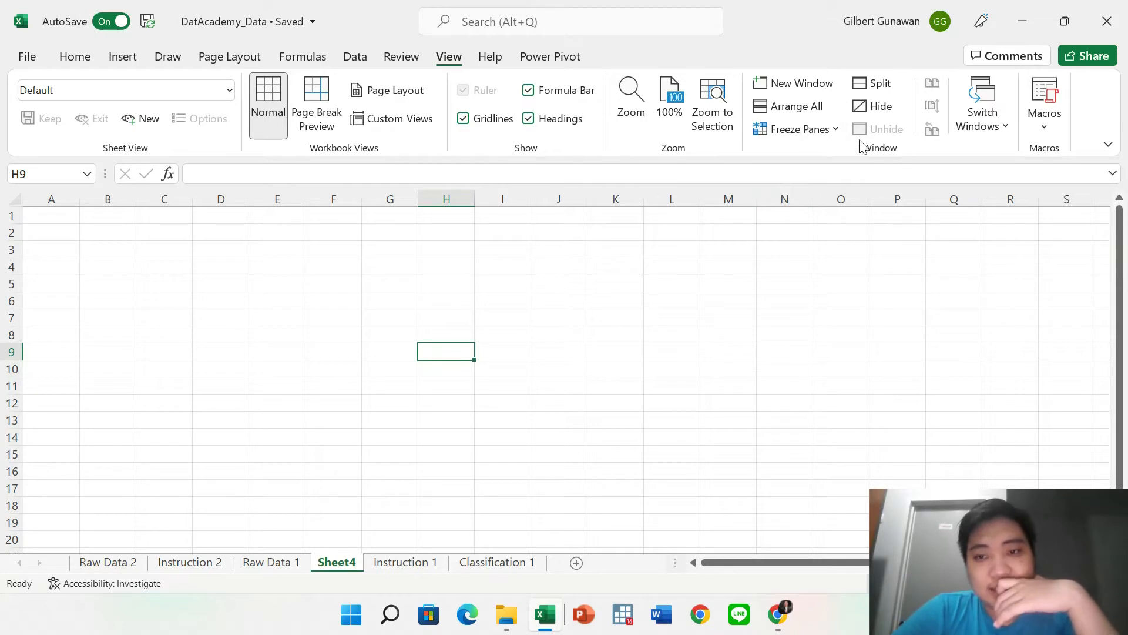
left_click(234, 386)
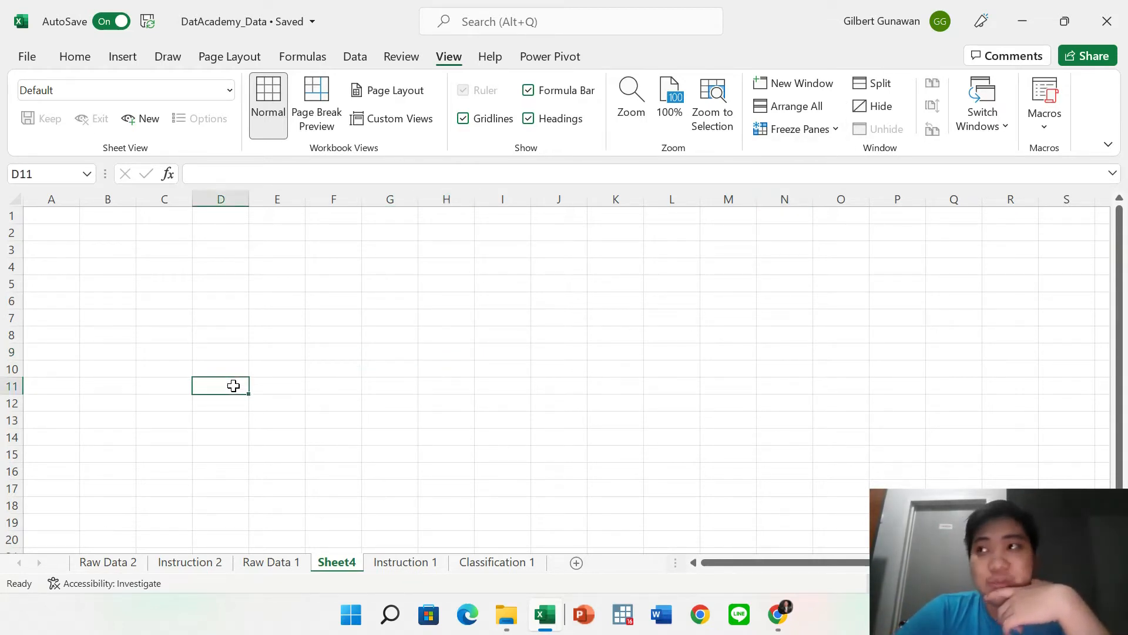
Return to Raw Data 1 and browse the nprov values and header columns.
left_click(271, 563)
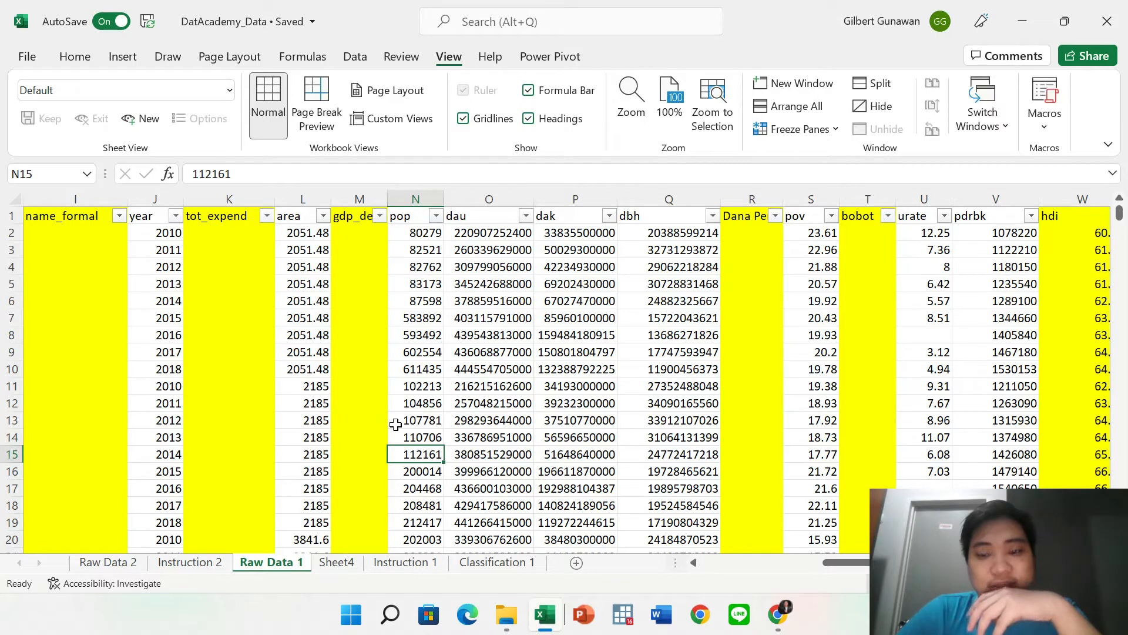
scroll(396, 425, "left", 5)
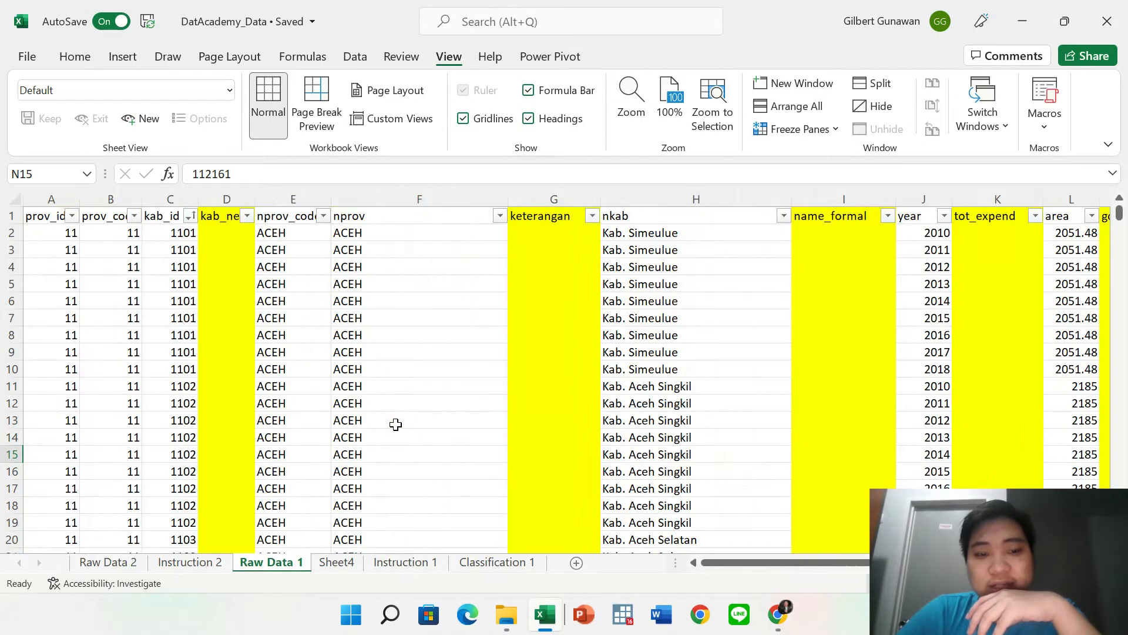
left_click_drag(351, 232, 376, 488)
left_click_drag(553, 217, 1017, 197)
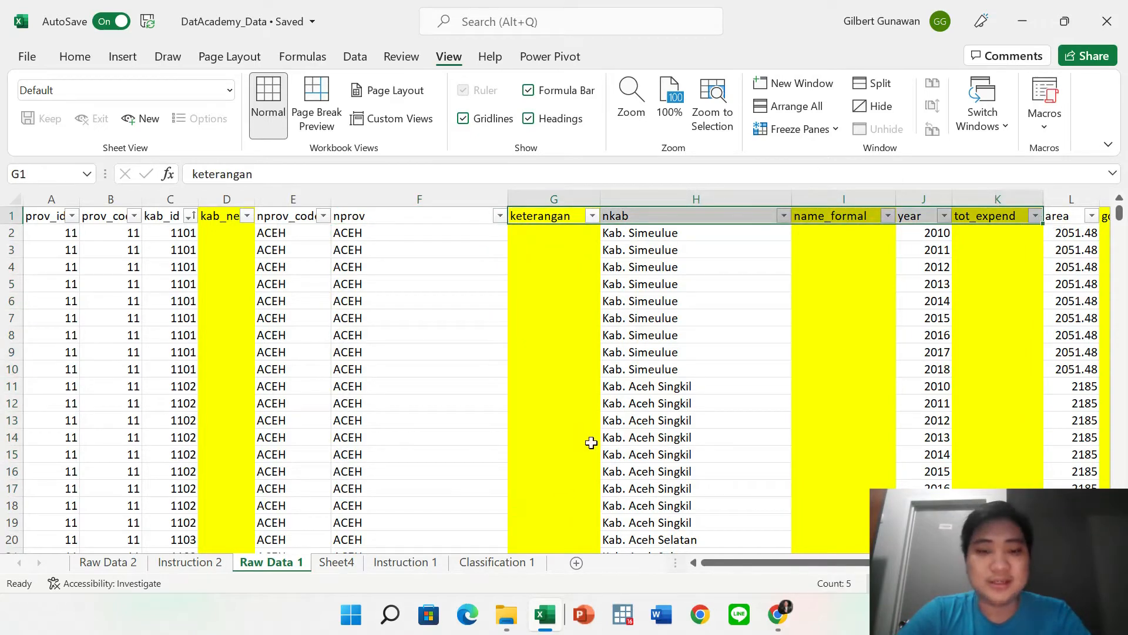
scroll(592, 443, "down", 6)
scroll(591, 442, "down", 13)
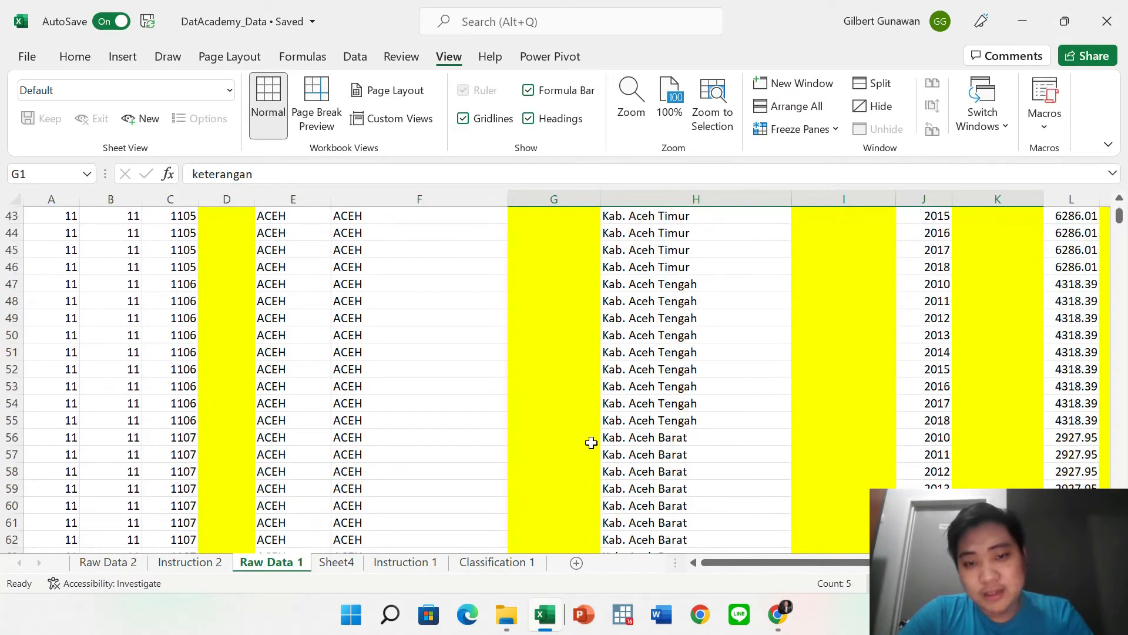
Select the header row and open the Freeze Panes dropdown on the View tab.
left_click(554, 285)
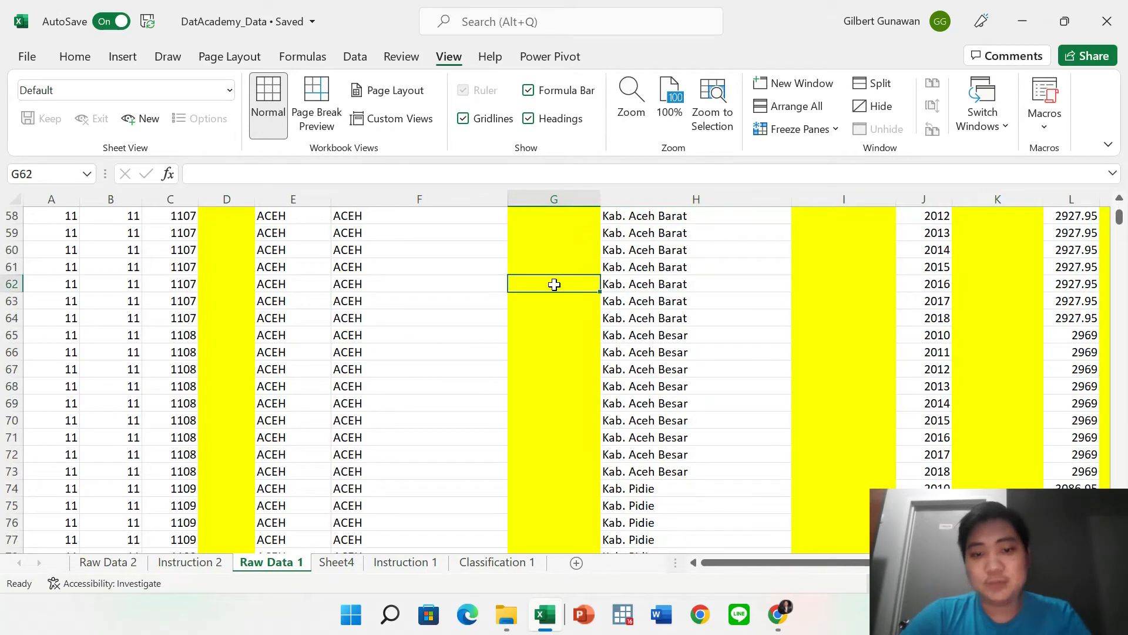
key("Right")
key("Right")
key("Right")
scroll(554, 285, "up", 19)
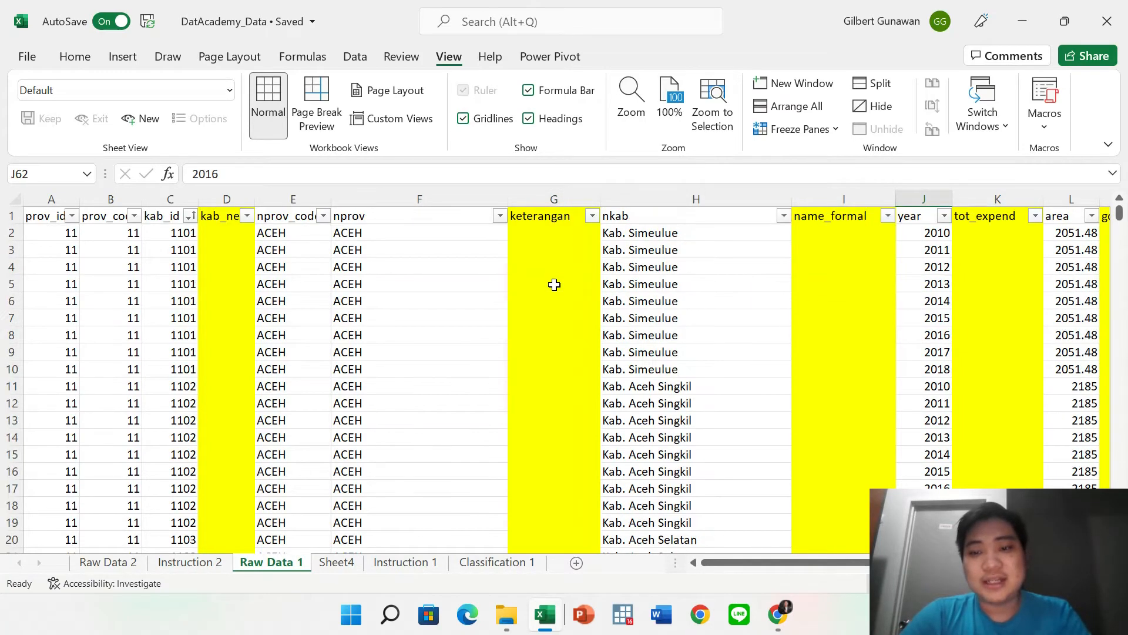
left_click(579, 315)
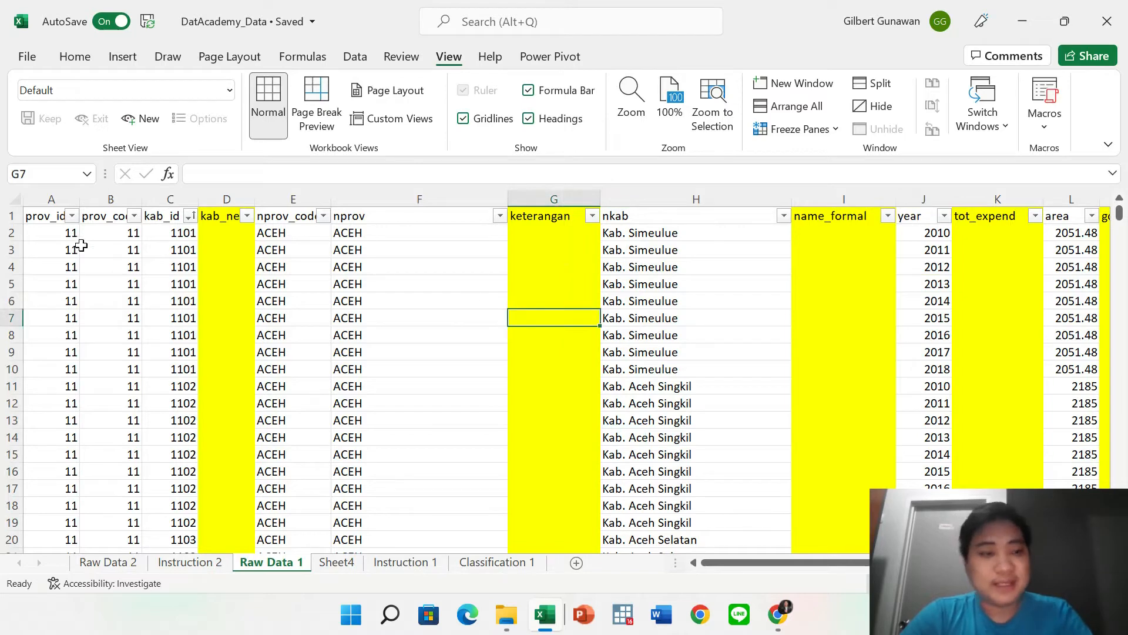
left_click(7, 215)
left_click(788, 134)
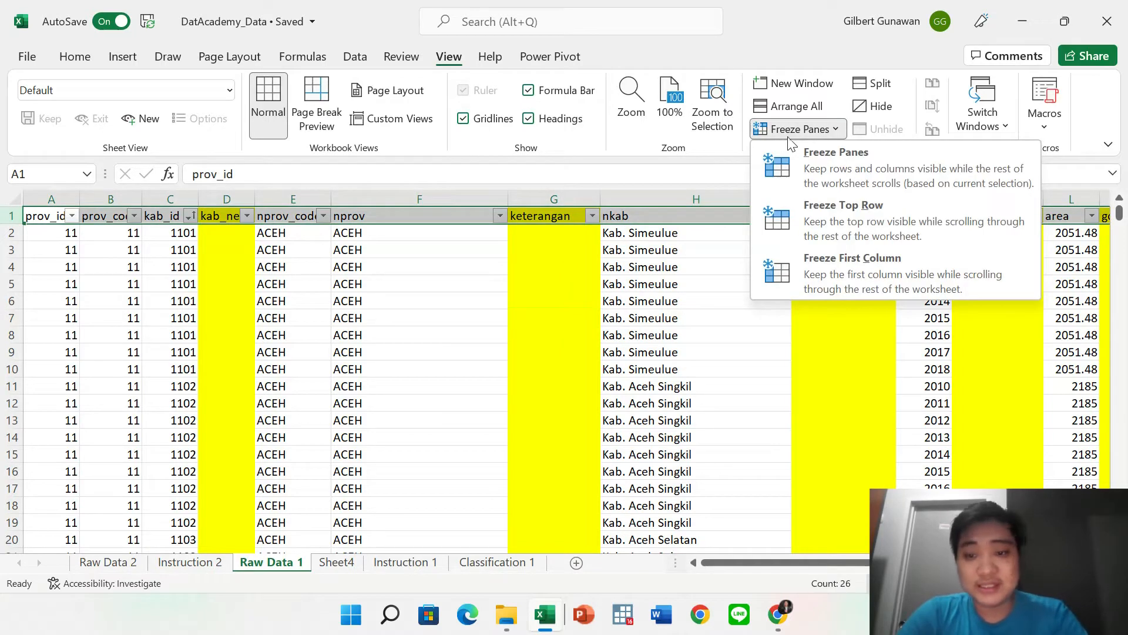
Apply Freeze Top Row and scroll down to confirm the header row stays visible.
left_click(860, 206)
left_click(554, 403)
scroll(555, 403, "down", 5)
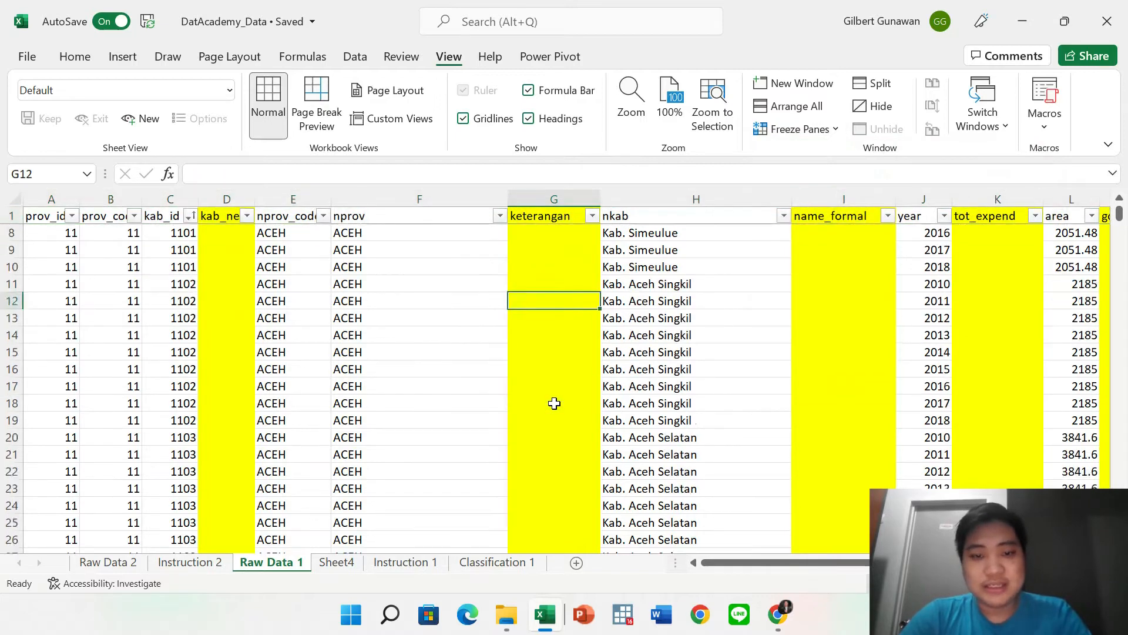
scroll(554, 403, "down", 7)
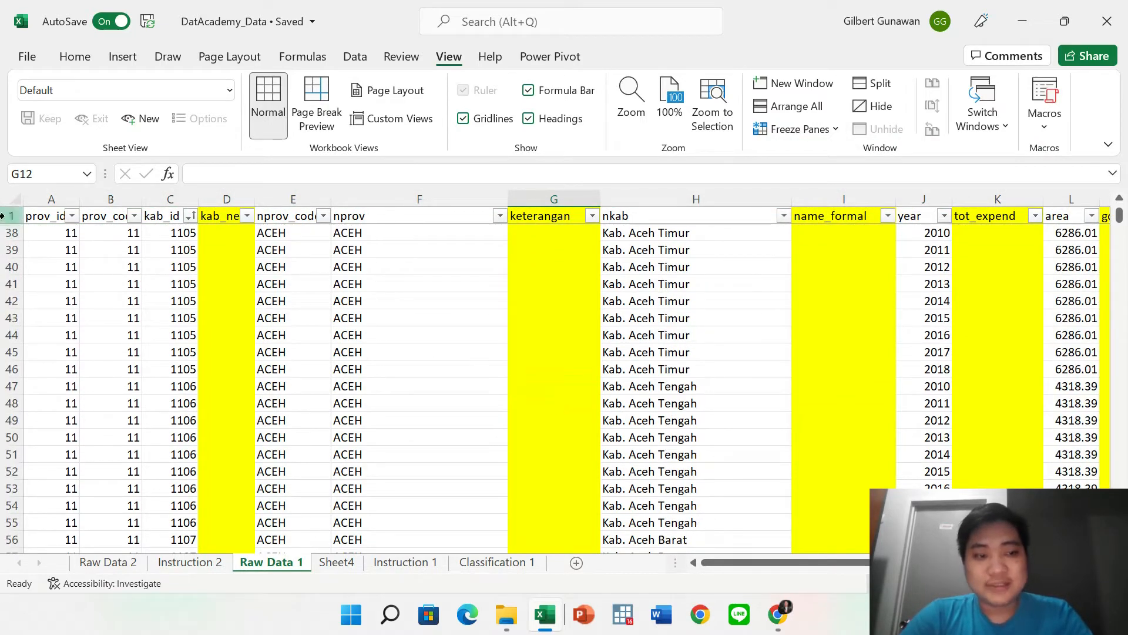
scroll(425, 456, "down", 8)
scroll(425, 457, "up", 20)
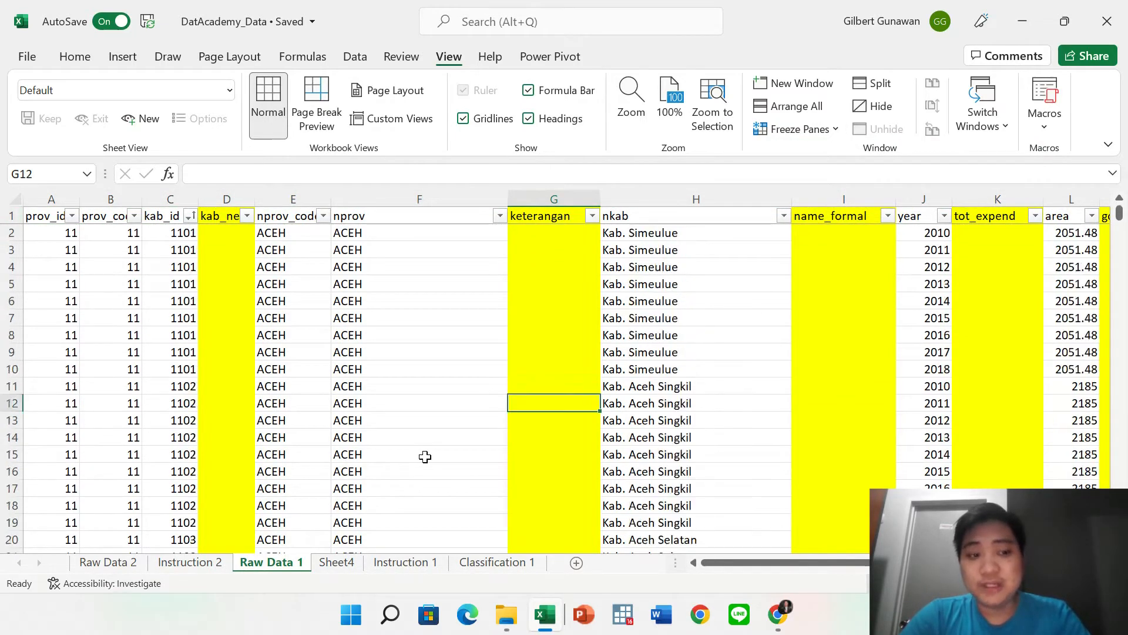
Scroll right to the hdi value in W10 and back, checking the frozen header.
left_click(281, 316)
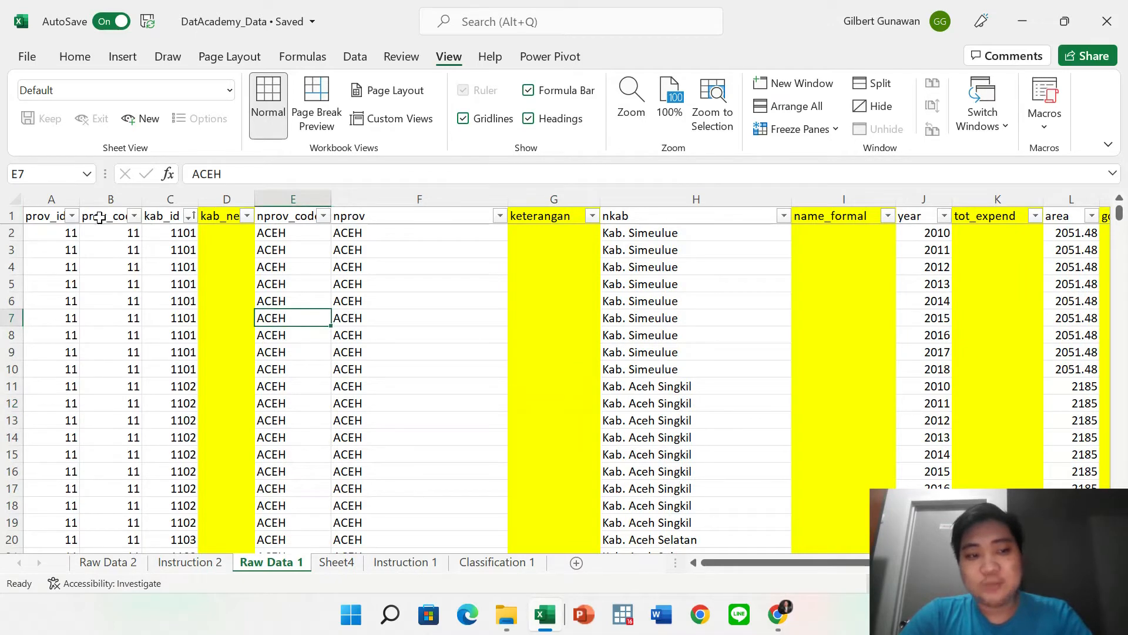
left_click(54, 199)
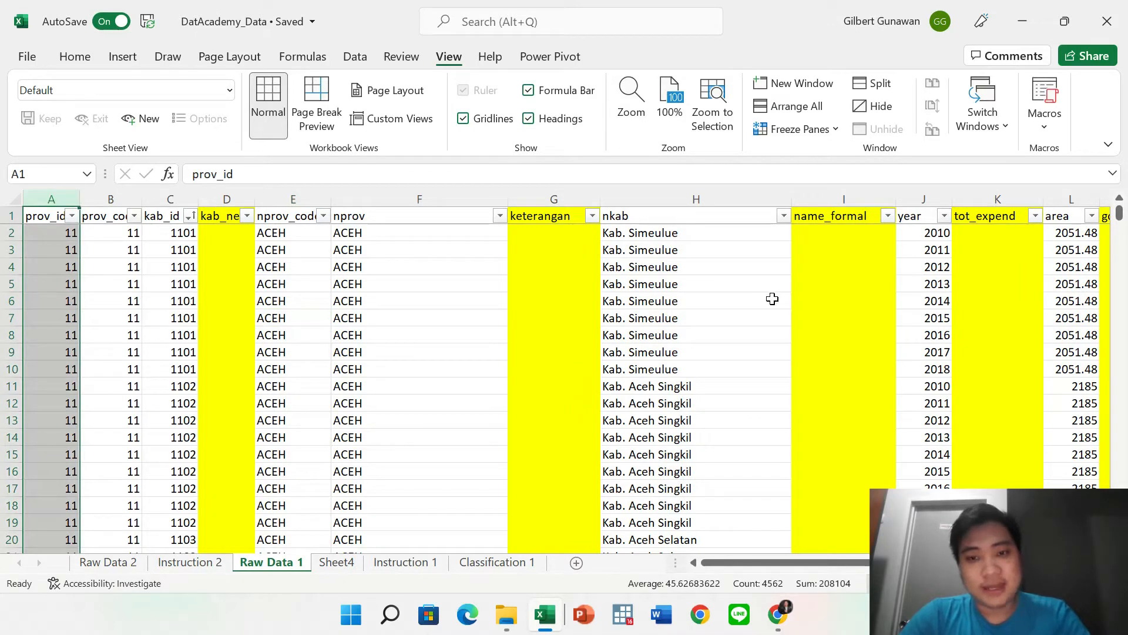
scroll(772, 299, "right", 10)
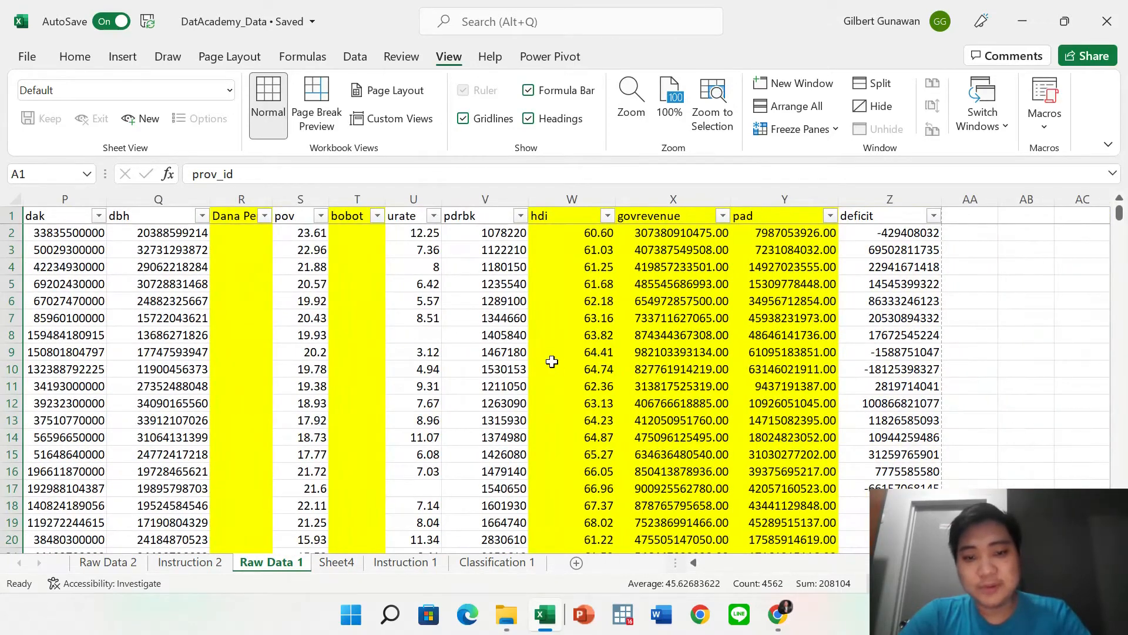
left_click(552, 362)
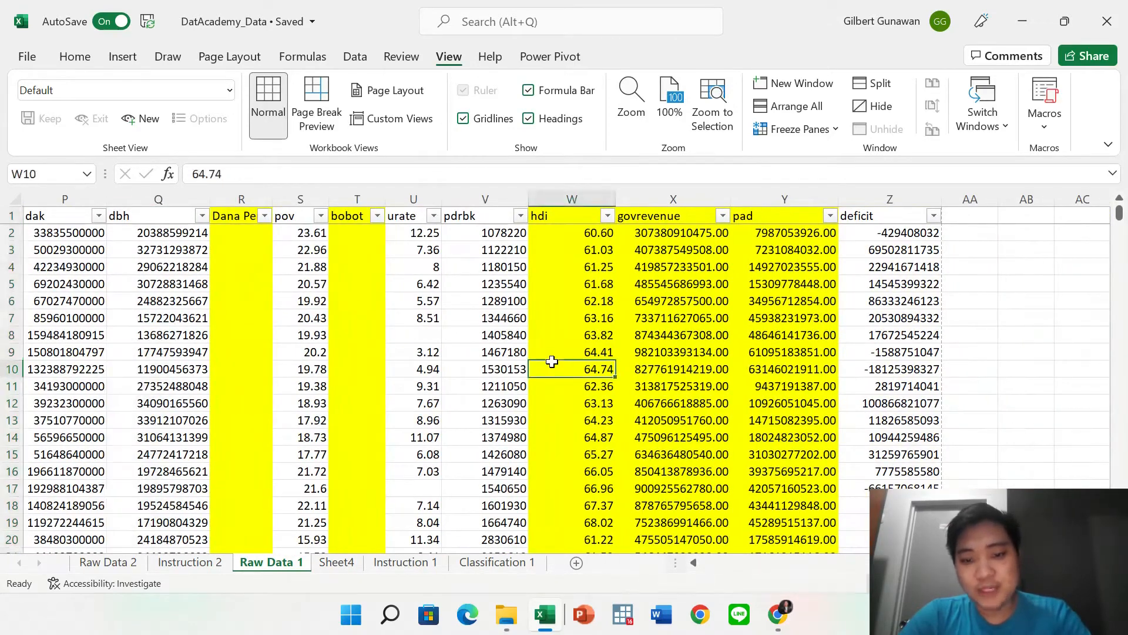
scroll(614, 333, "left", 10)
left_click(376, 353)
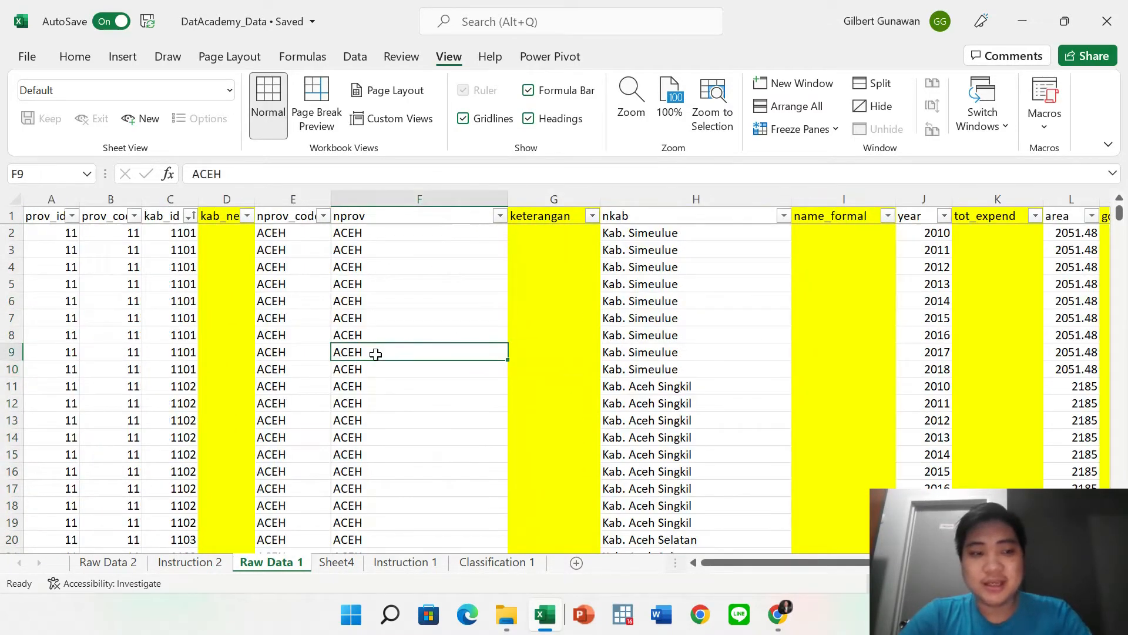
left_click(51, 200)
Freeze the first column and scroll sideways to confirm prov_id stays visible.
left_click(764, 130)
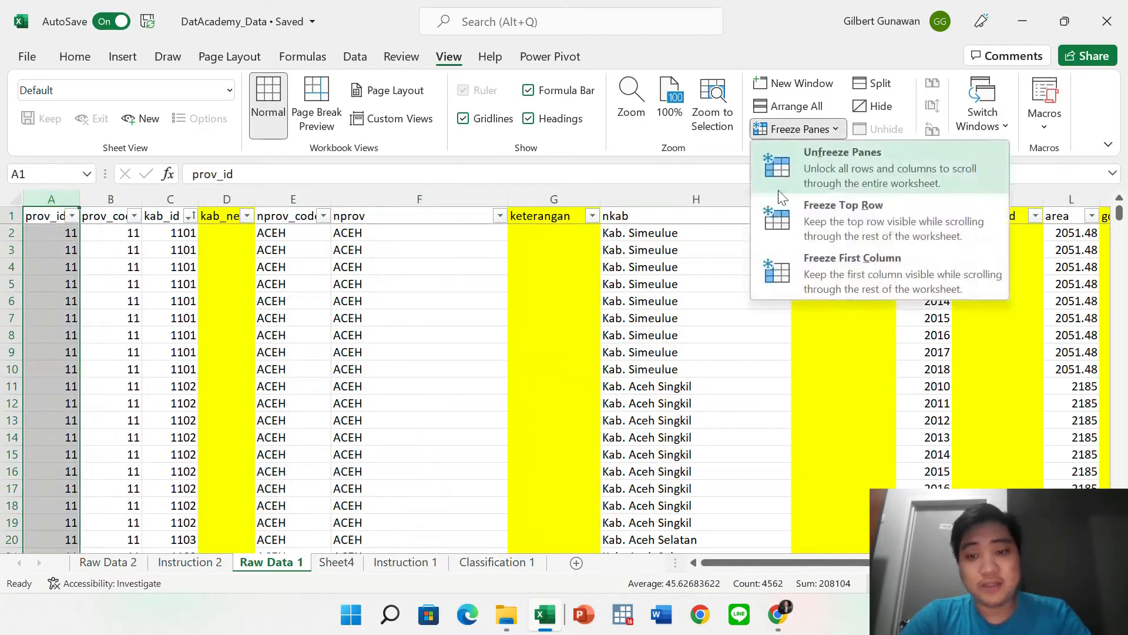
left_click(790, 256)
left_click(280, 348)
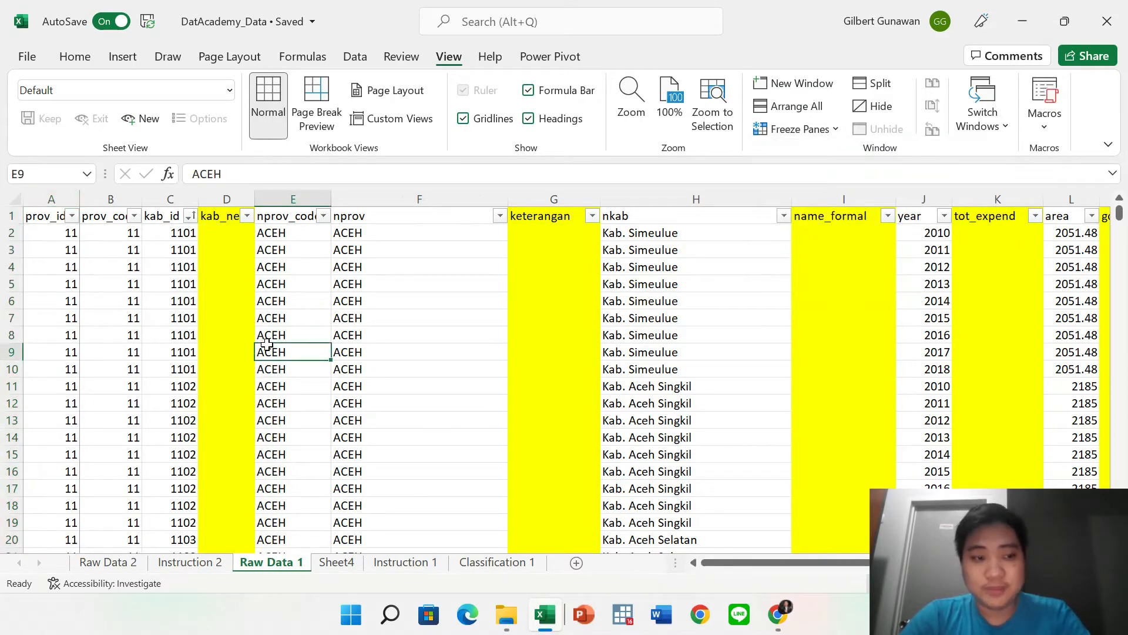
scroll(268, 346, "right", 10)
left_click(61, 292)
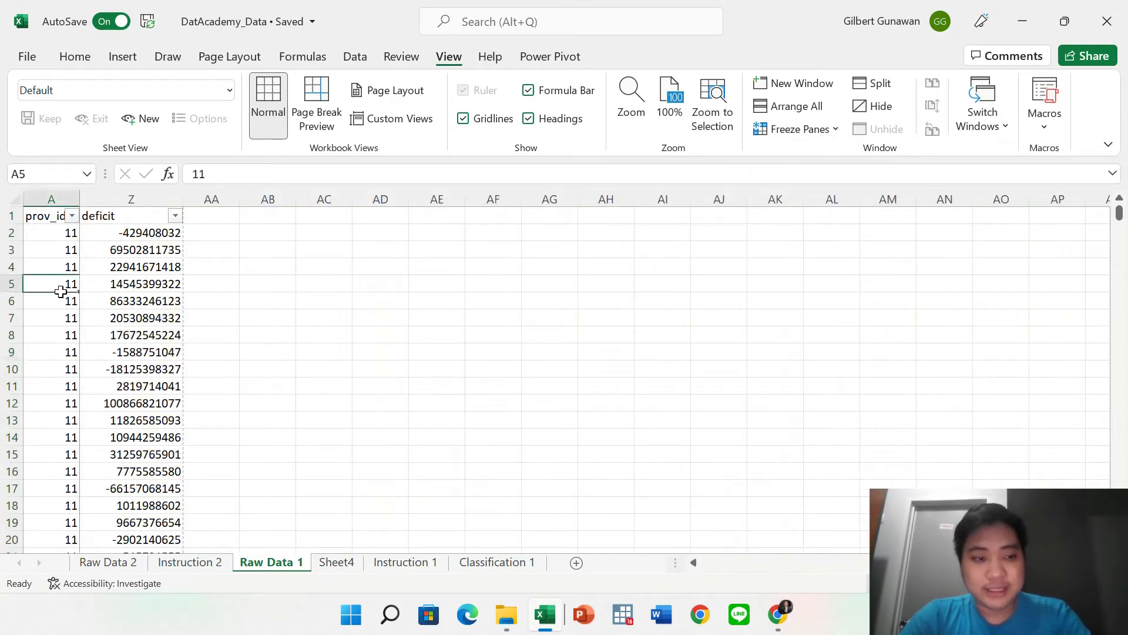
scroll(182, 360, "left", 10)
scroll(183, 362, "right", 10)
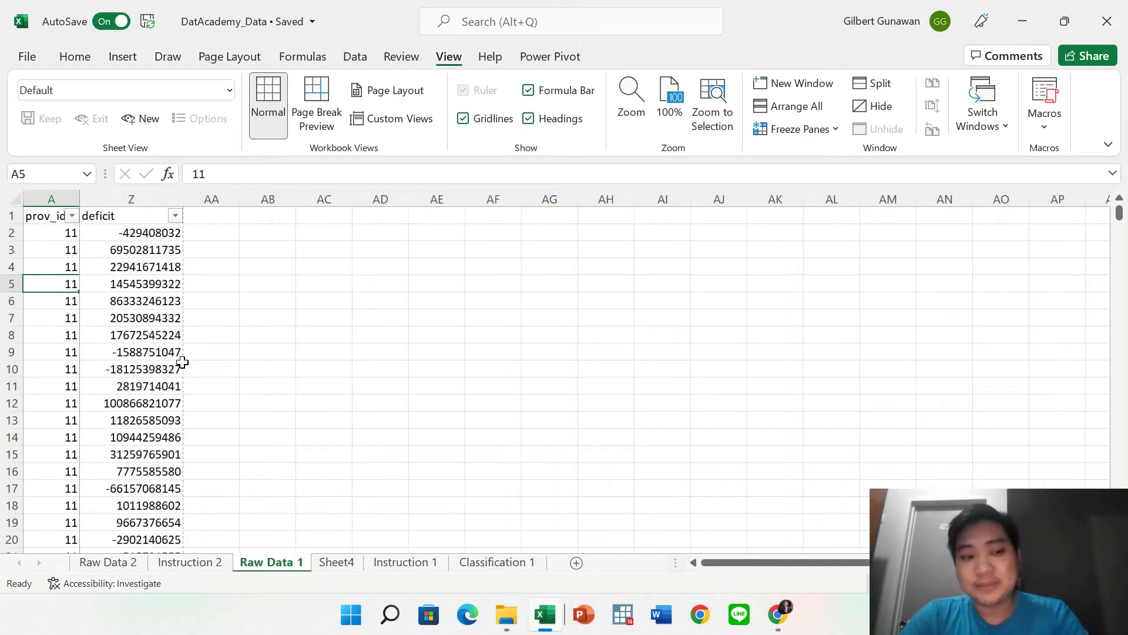
scroll(182, 362, "left", 3)
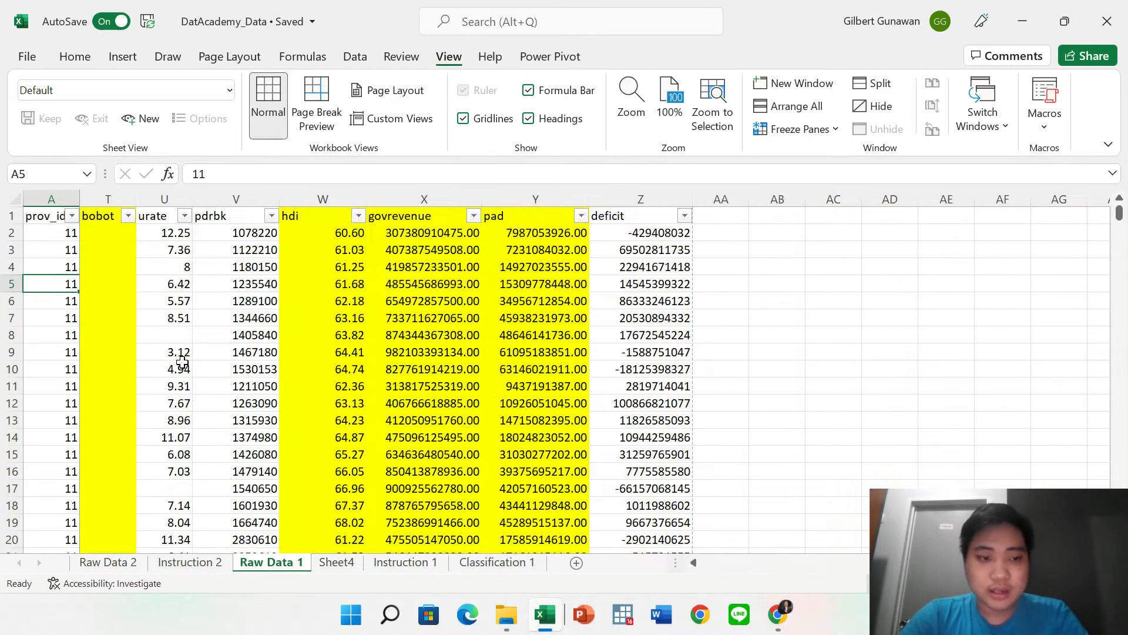
scroll(182, 361, "left", 9)
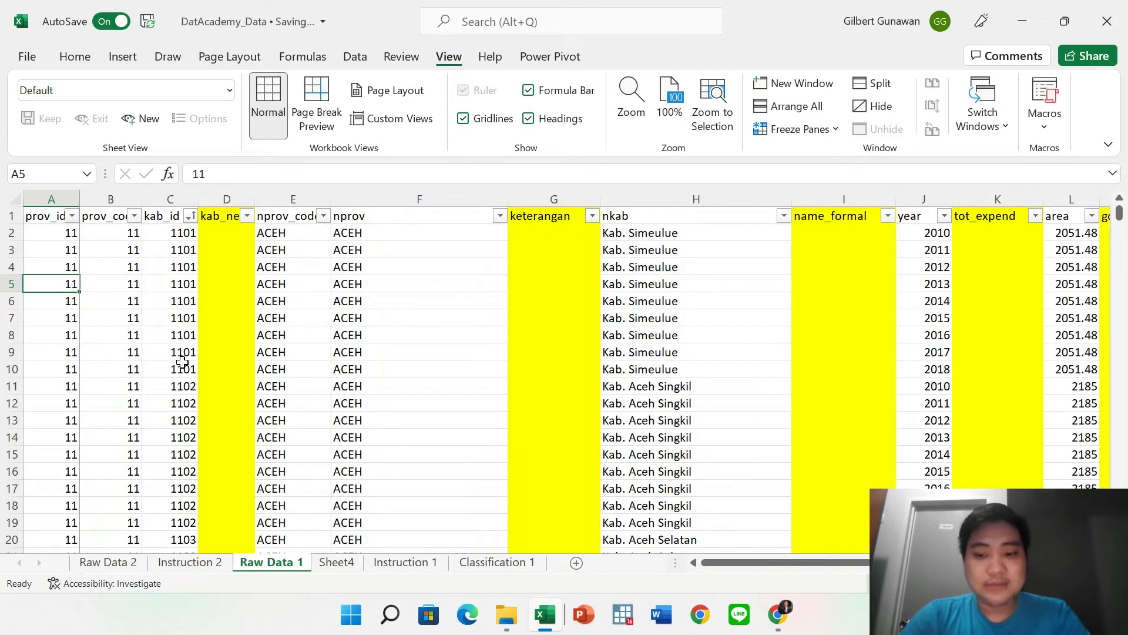
Choose Unfreeze Panes to release all frozen rows and columns.
left_click(155, 325)
left_click(798, 130)
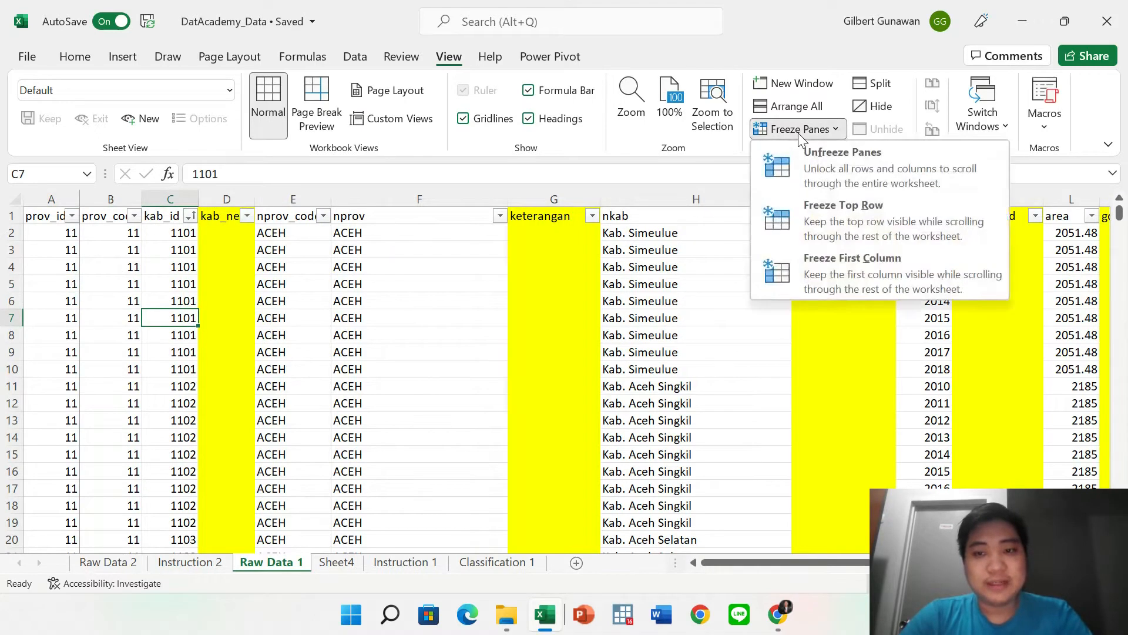
left_click(808, 153)
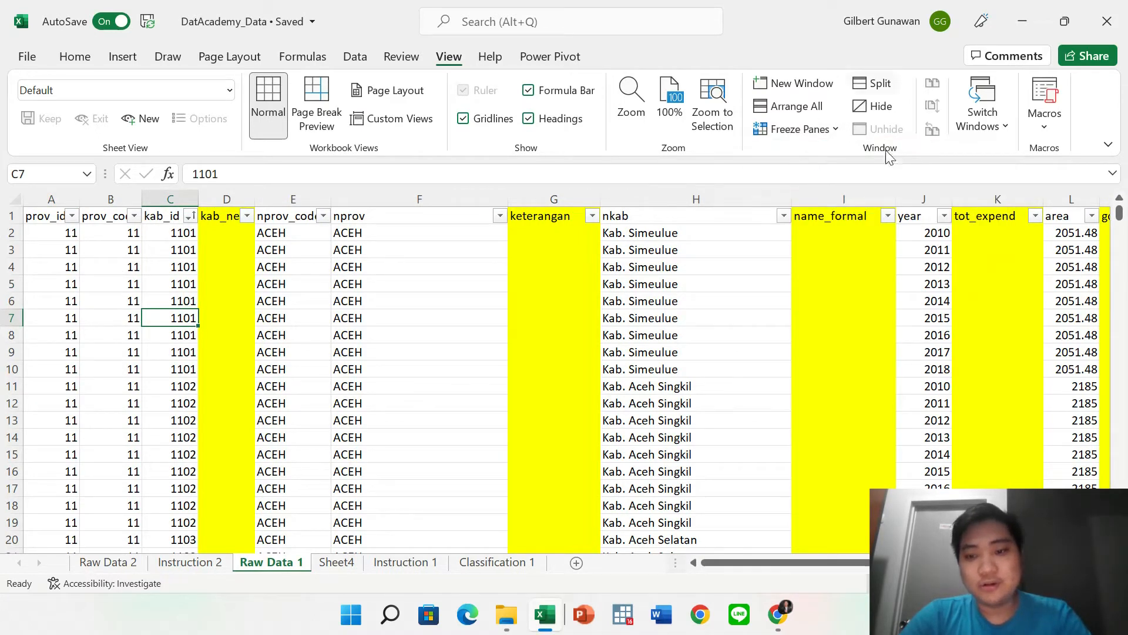
Split the sheet into four panes, dividing below the header row and between columns F and G.
left_click(878, 88)
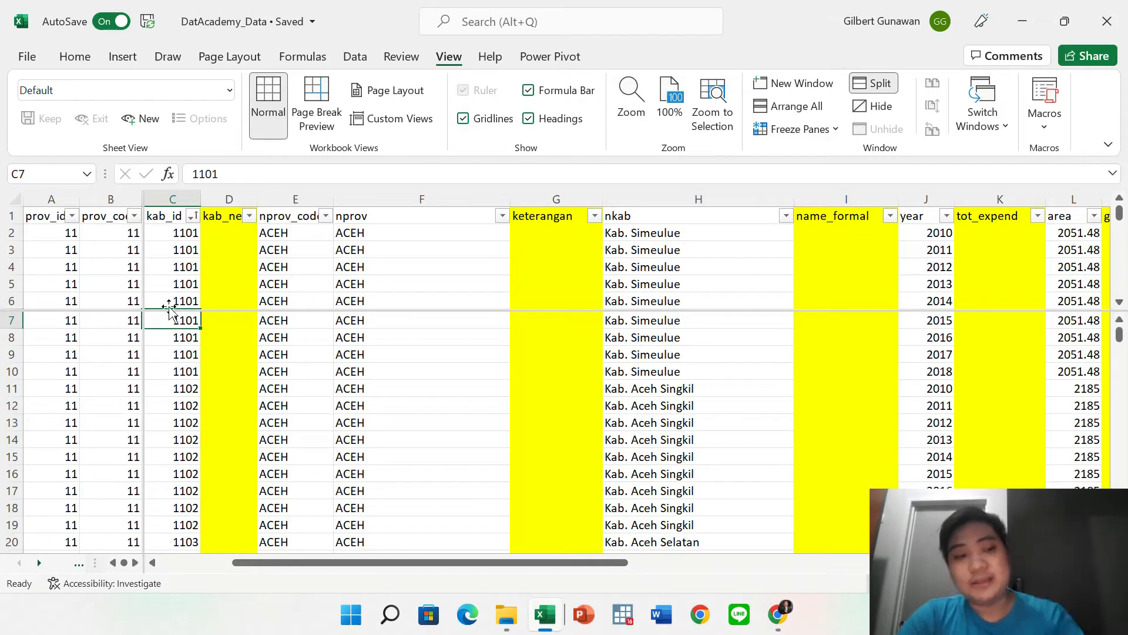
left_click_drag(231, 311, 230, 223)
left_click(141, 257)
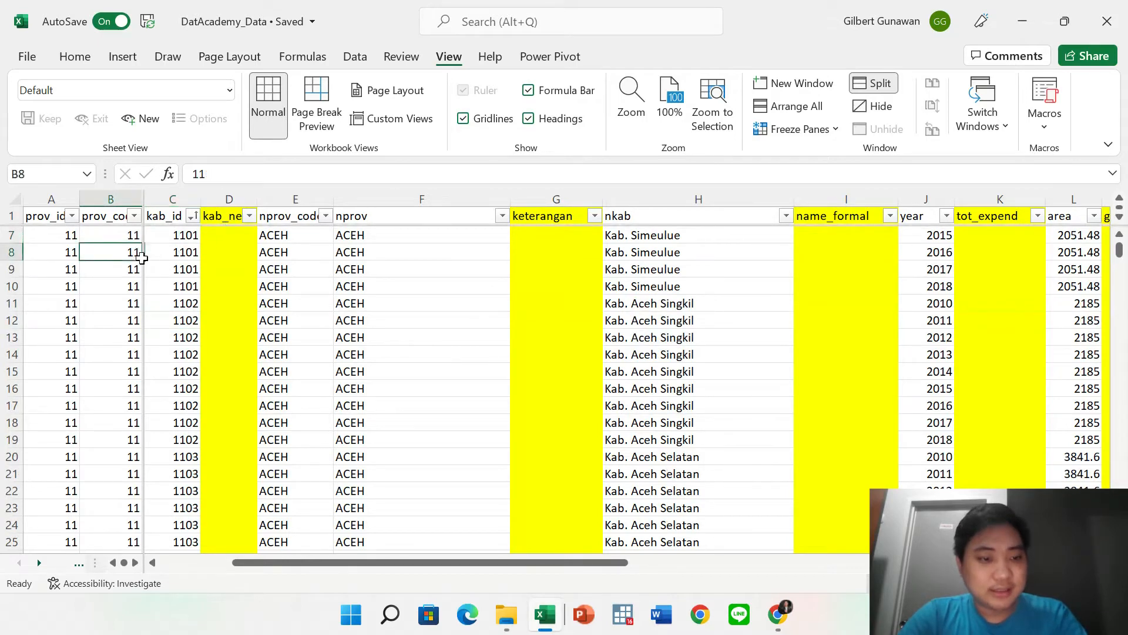
left_click_drag(145, 270, 509, 271)
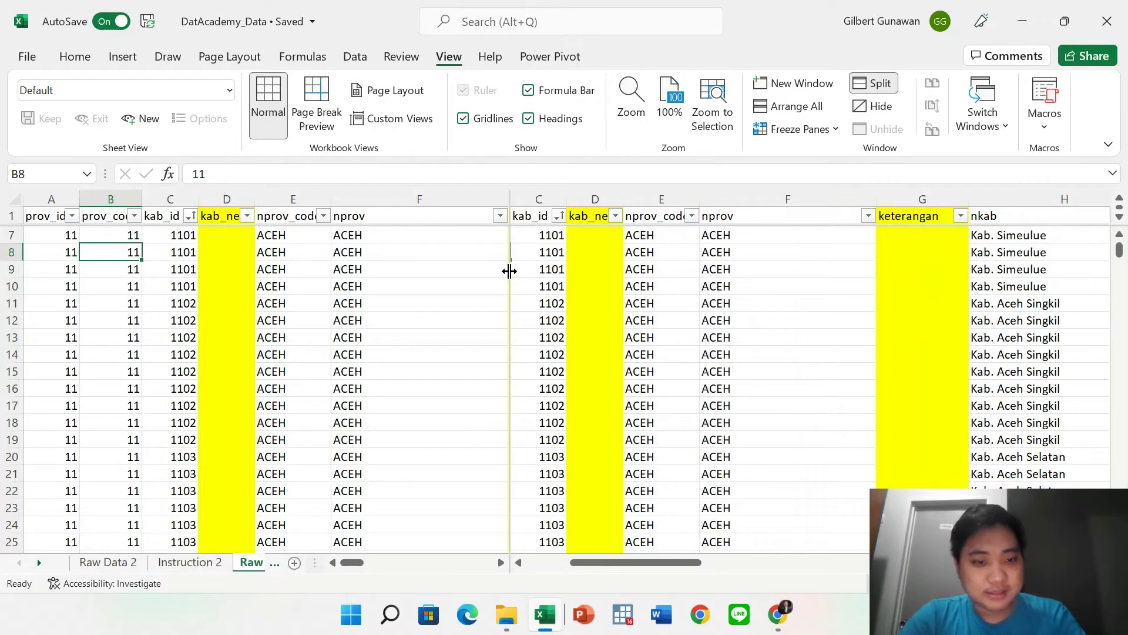
left_click(275, 355)
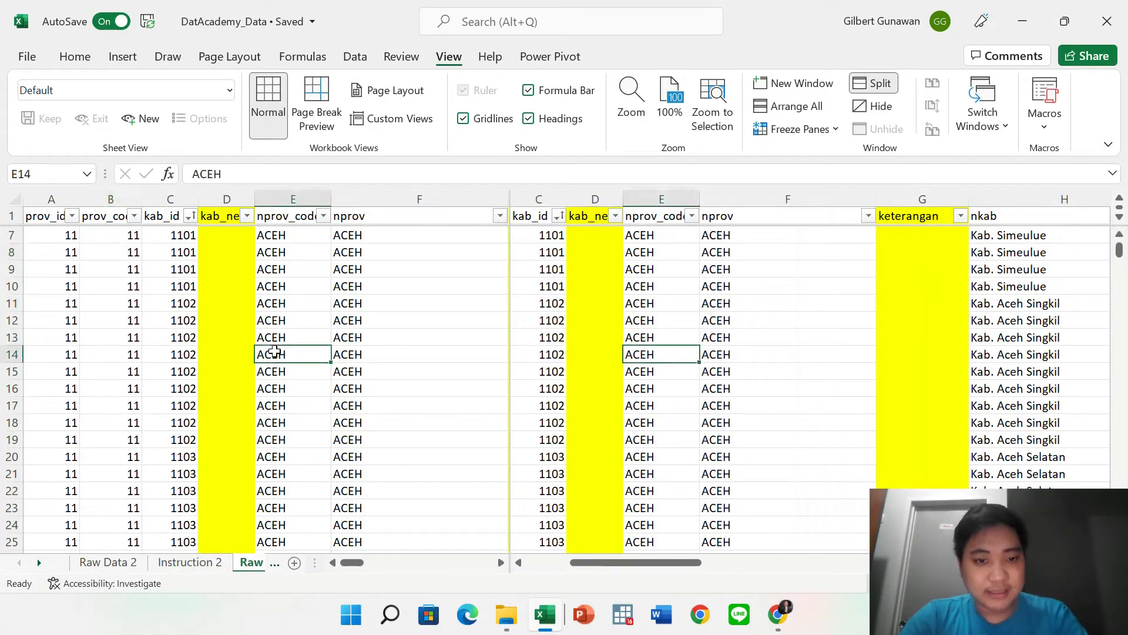
left_click(810, 356)
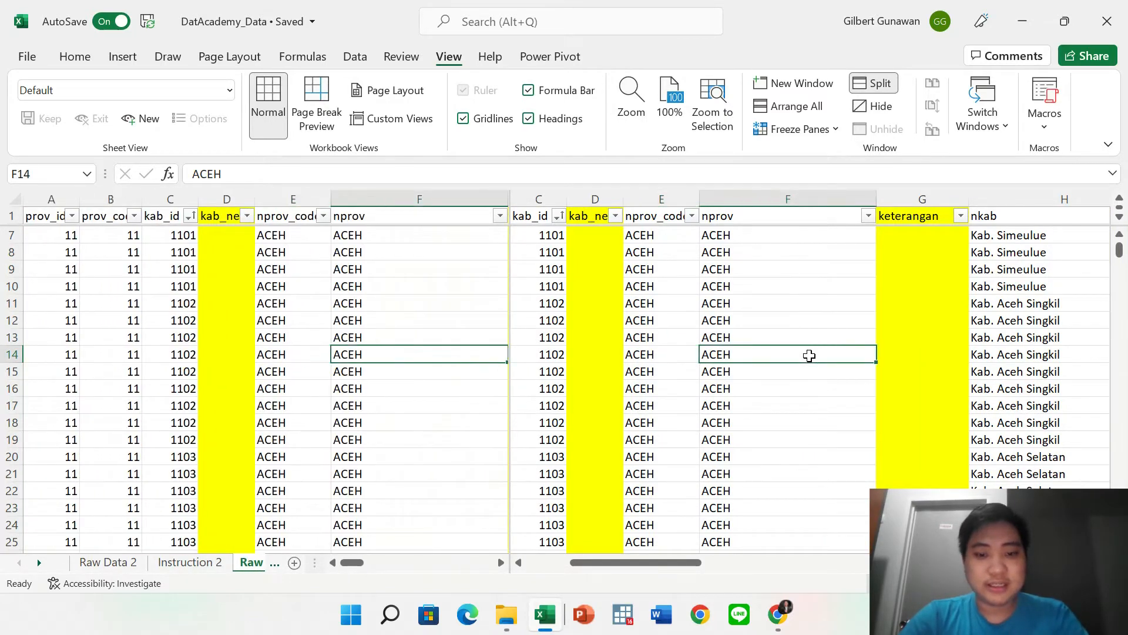
scroll(810, 356, "right", 10)
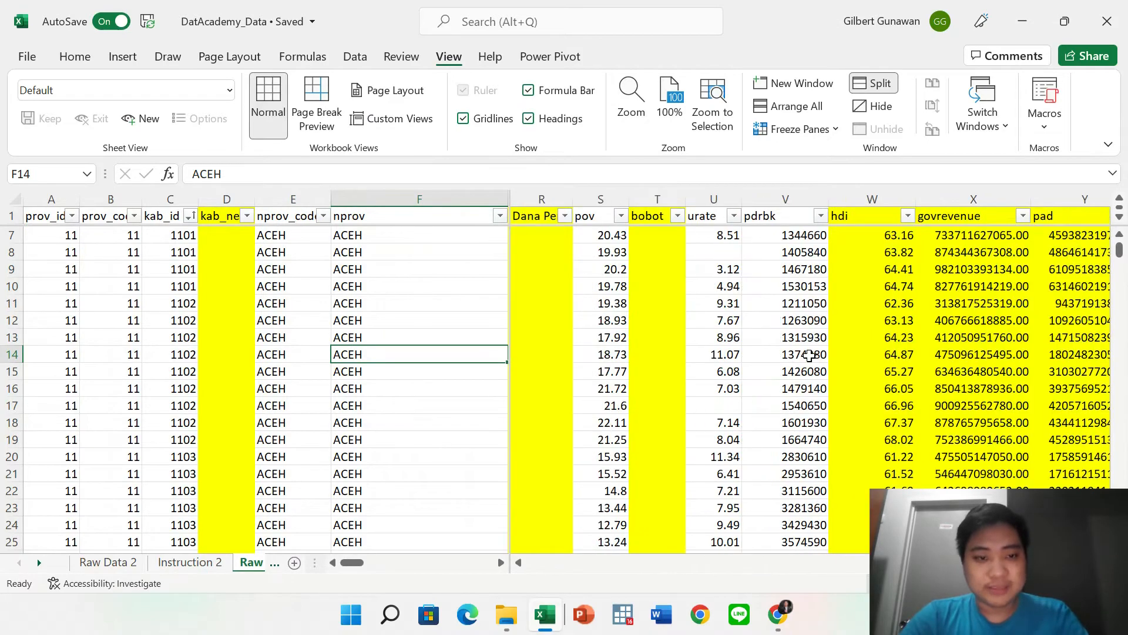
scroll(810, 356, "right", 5)
scroll(810, 356, "left", 15)
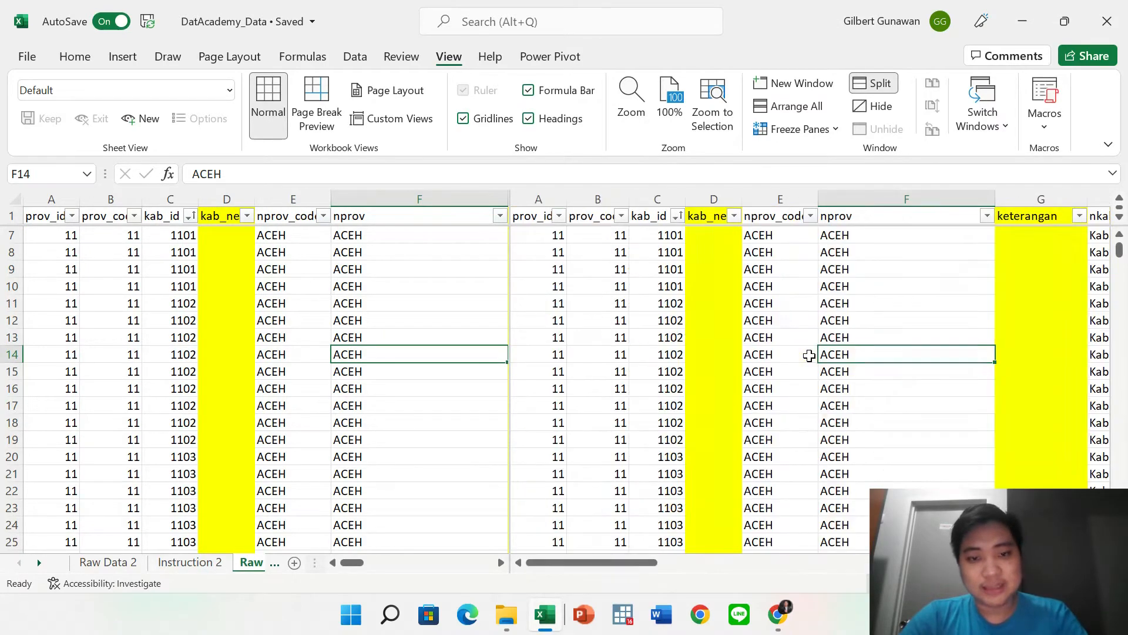
Move the horizontal division below row 9, test the panes, then turn Split off.
left_click(436, 261)
left_click_drag(447, 225, 445, 362)
left_click(603, 434)
left_click(349, 286)
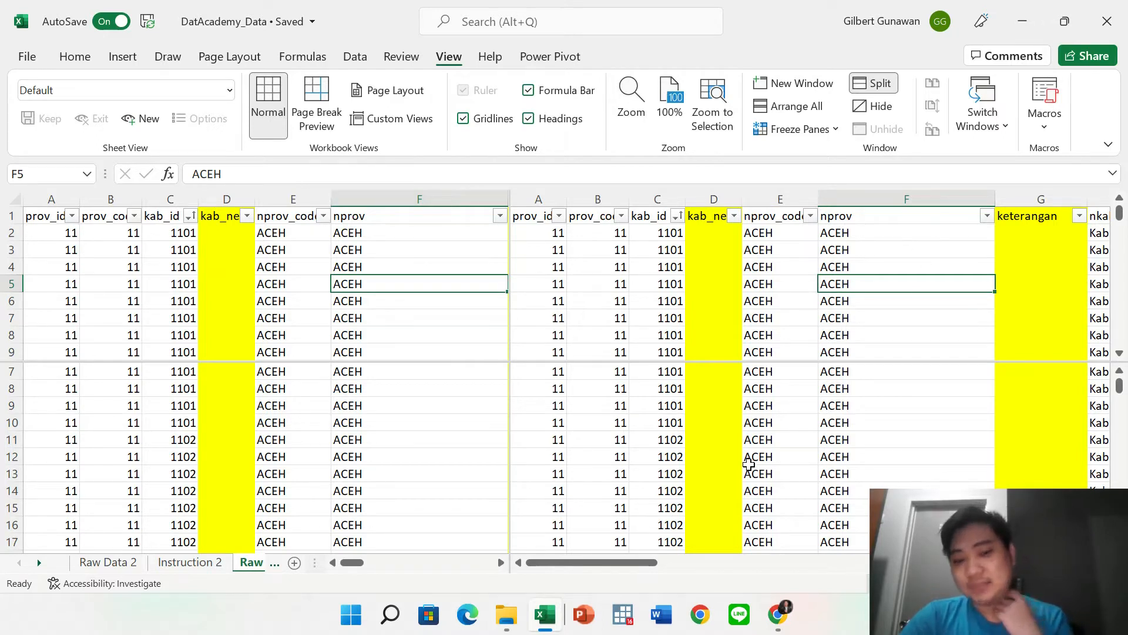
left_click(403, 468)
left_click(688, 440)
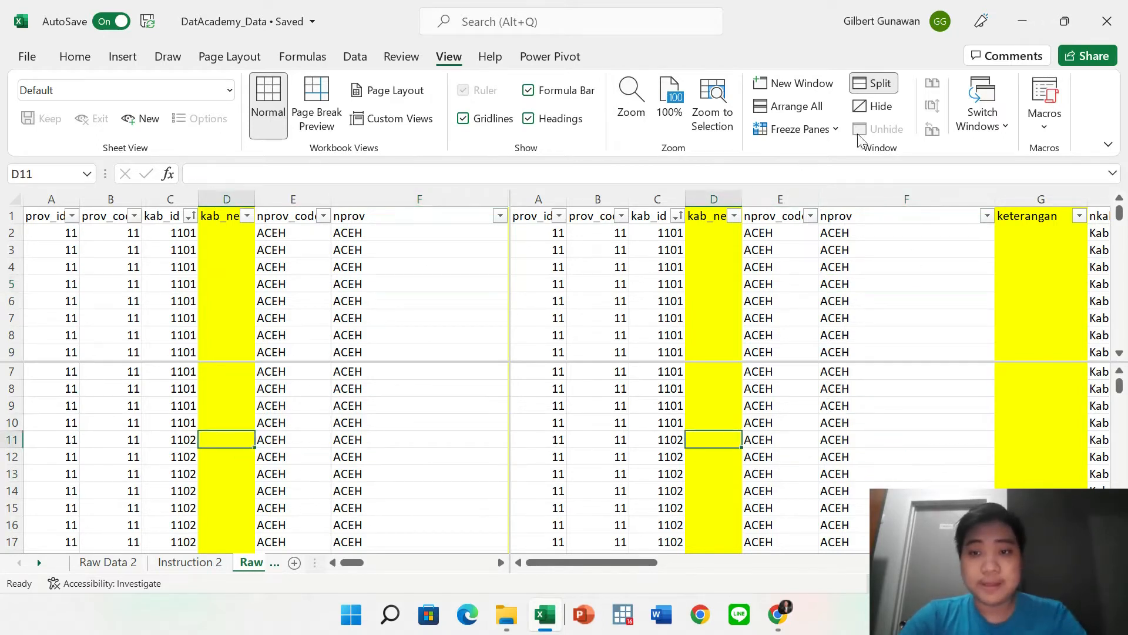
left_click(879, 82)
left_click(640, 417)
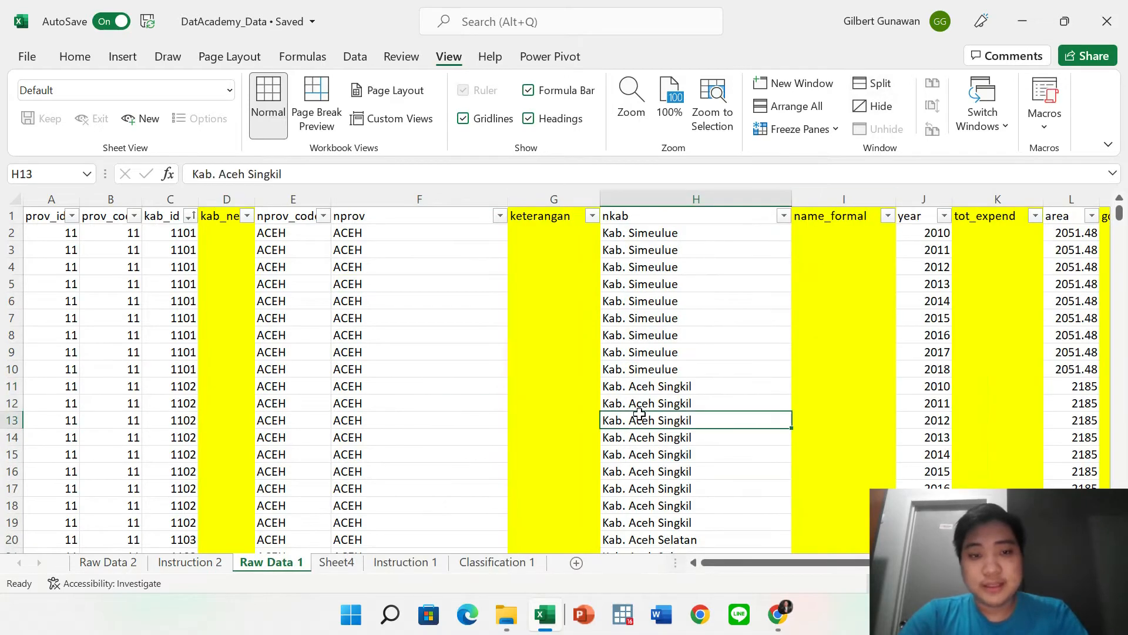
Remove the AutoFilter arrows from Raw Data 1's header row with Data > Filter, then reselect row 1.
left_click(402, 59)
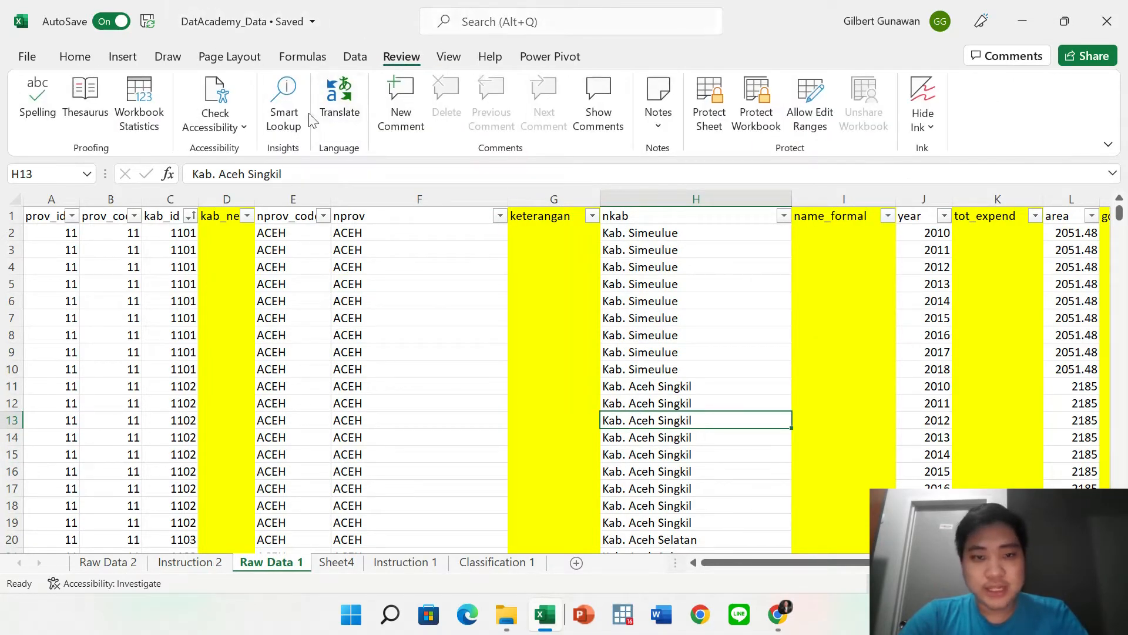
left_click(356, 59)
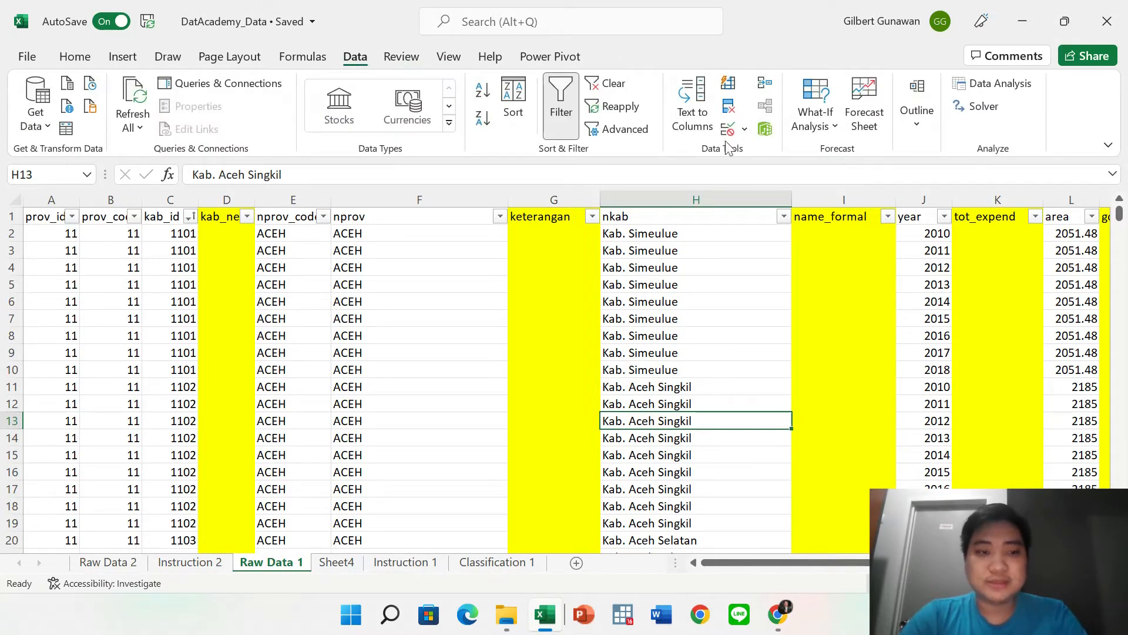
left_click(471, 269)
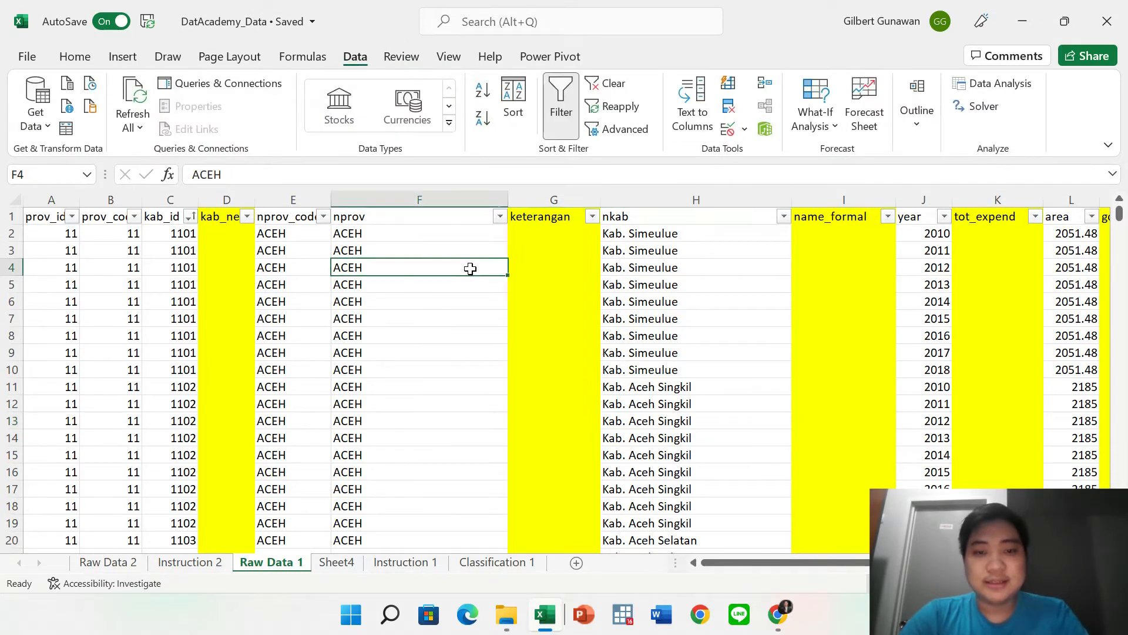
left_click(10, 216)
left_click(561, 108)
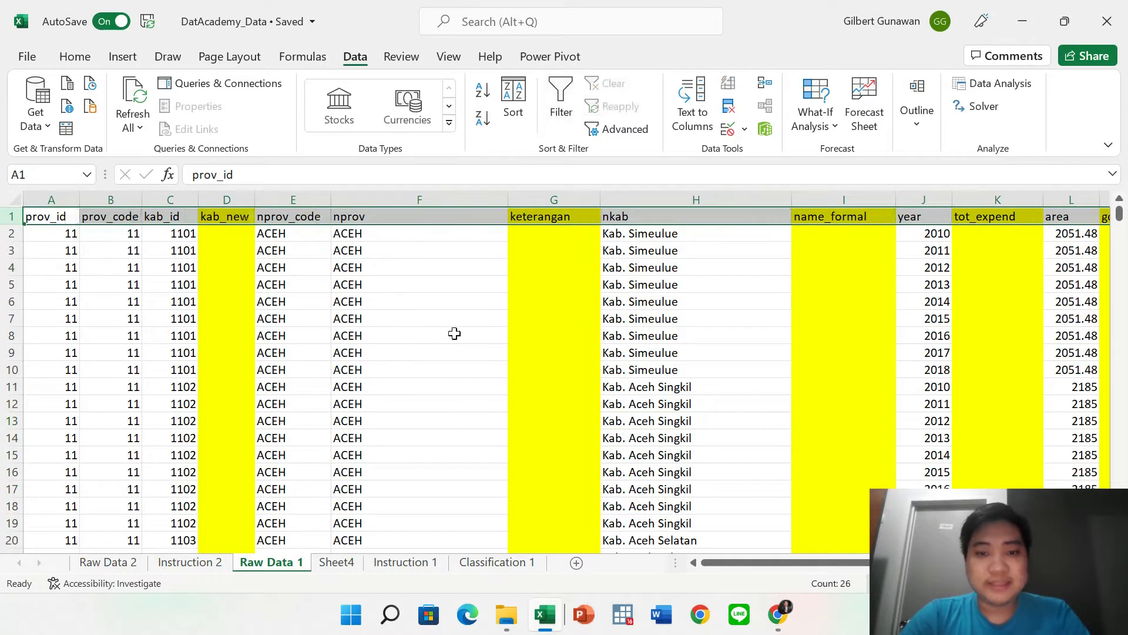
left_click(438, 339)
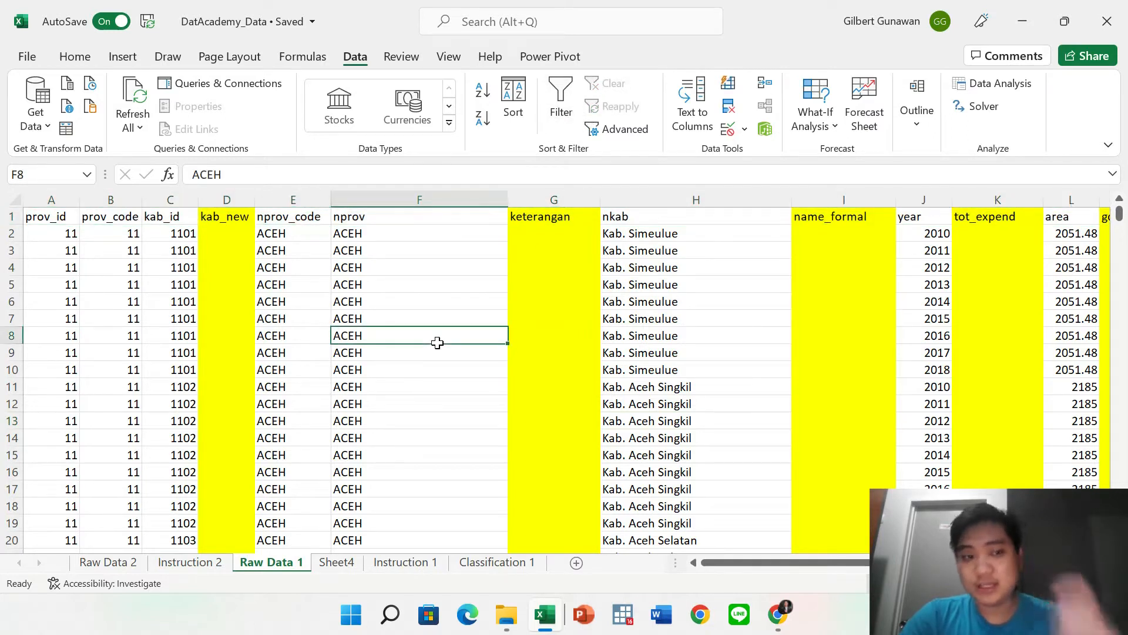
left_click(383, 252)
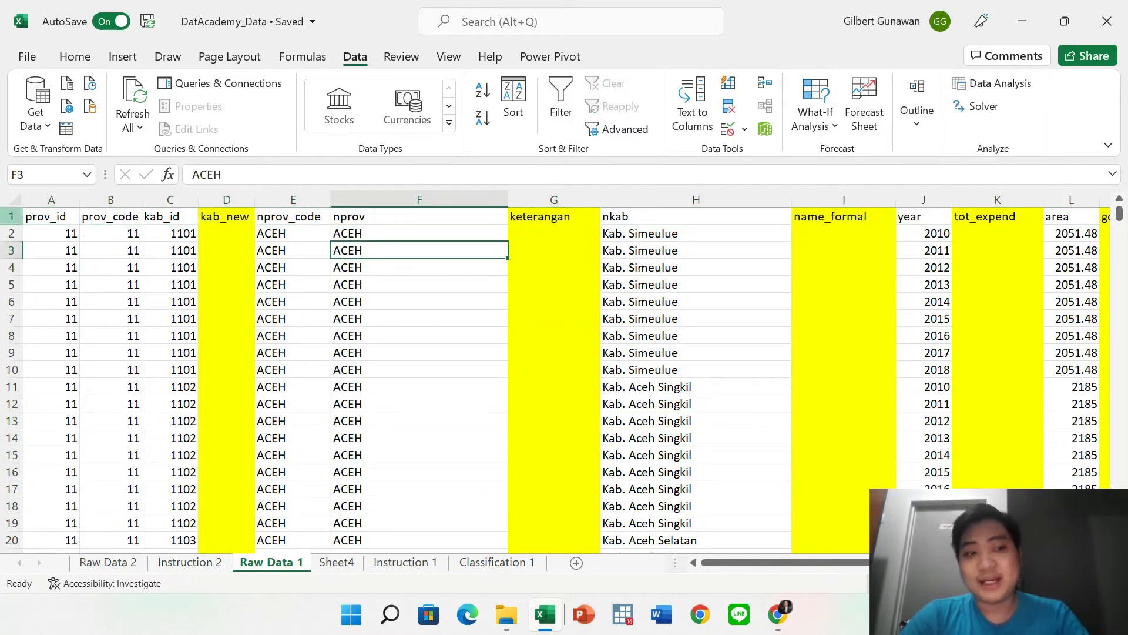
left_click(10, 216)
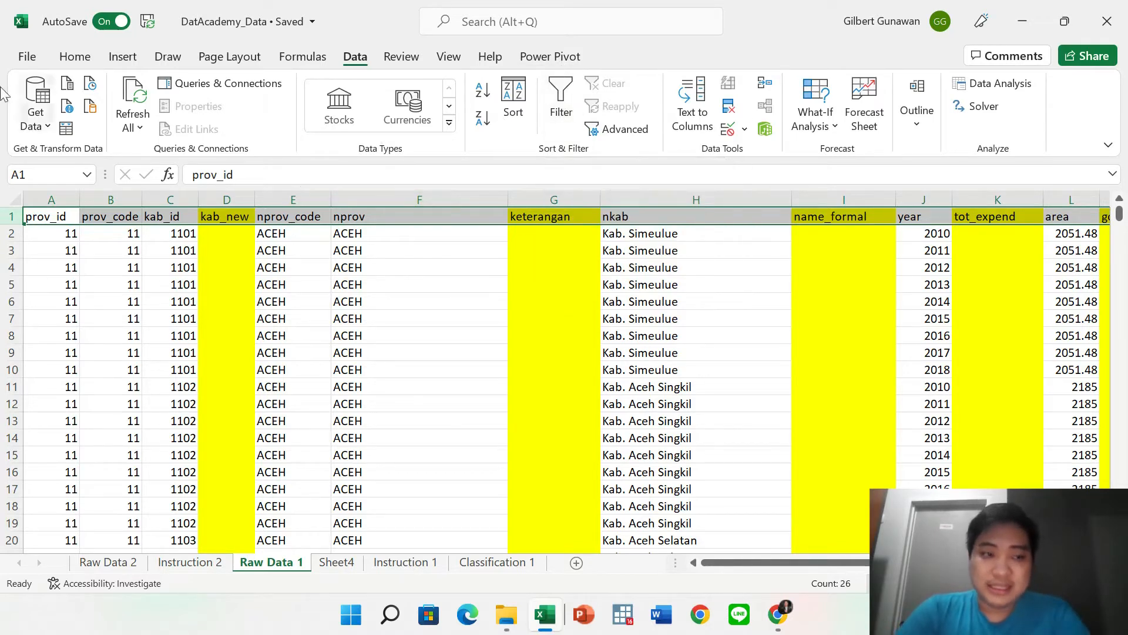
Re-apply filter arrows to the header row via Home > Sort & Filter > Filter.
left_click(74, 56)
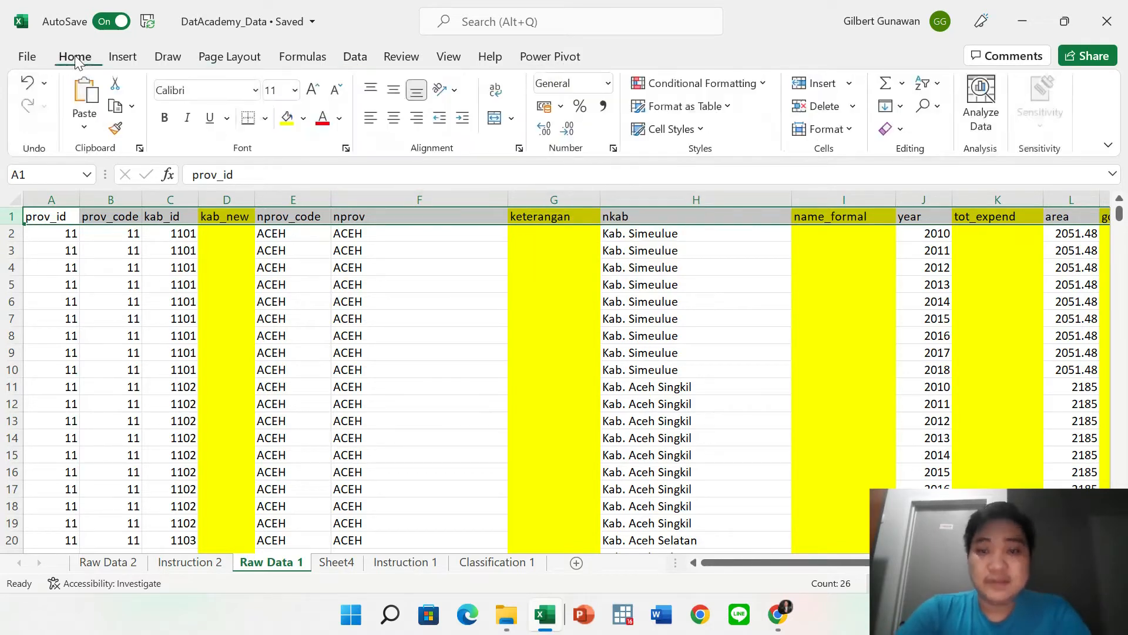
left_click(940, 84)
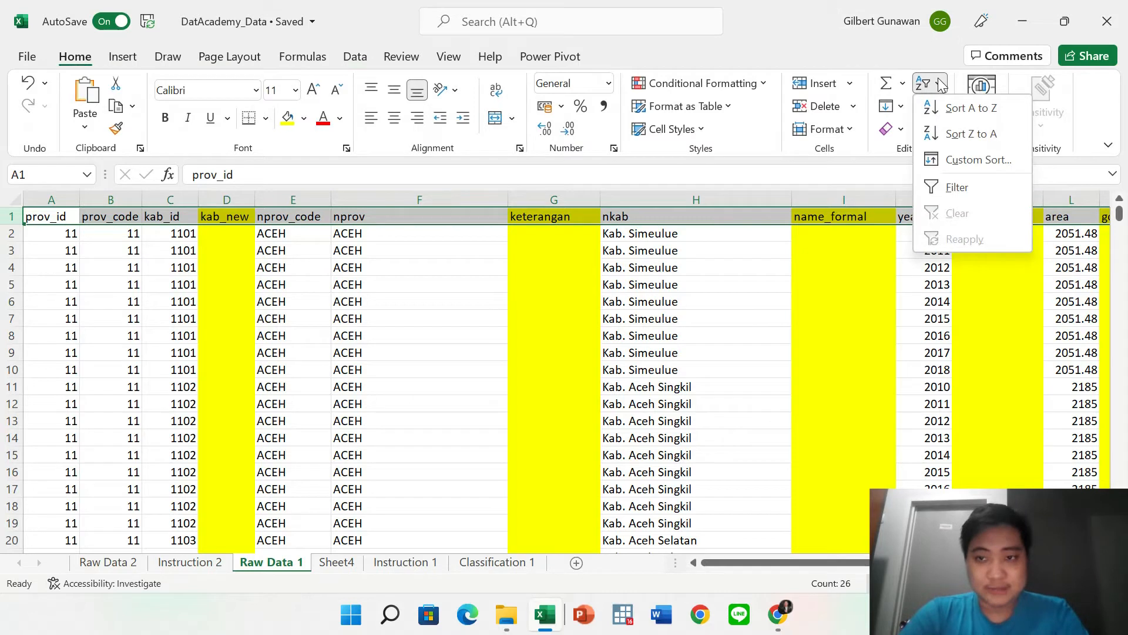
left_click(956, 185)
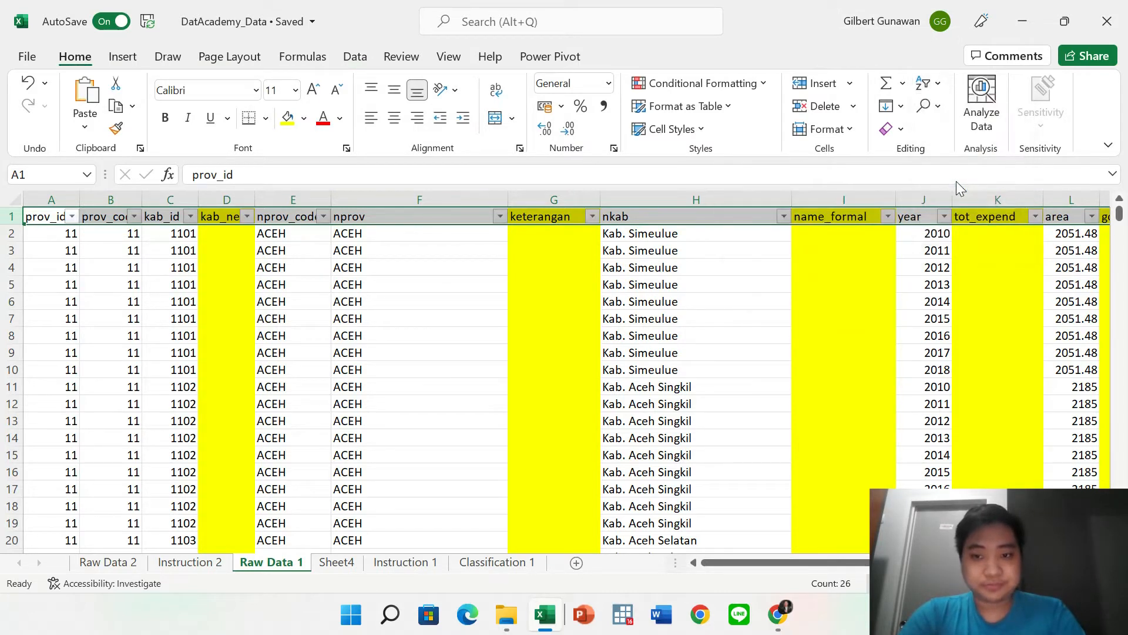
left_click(577, 367)
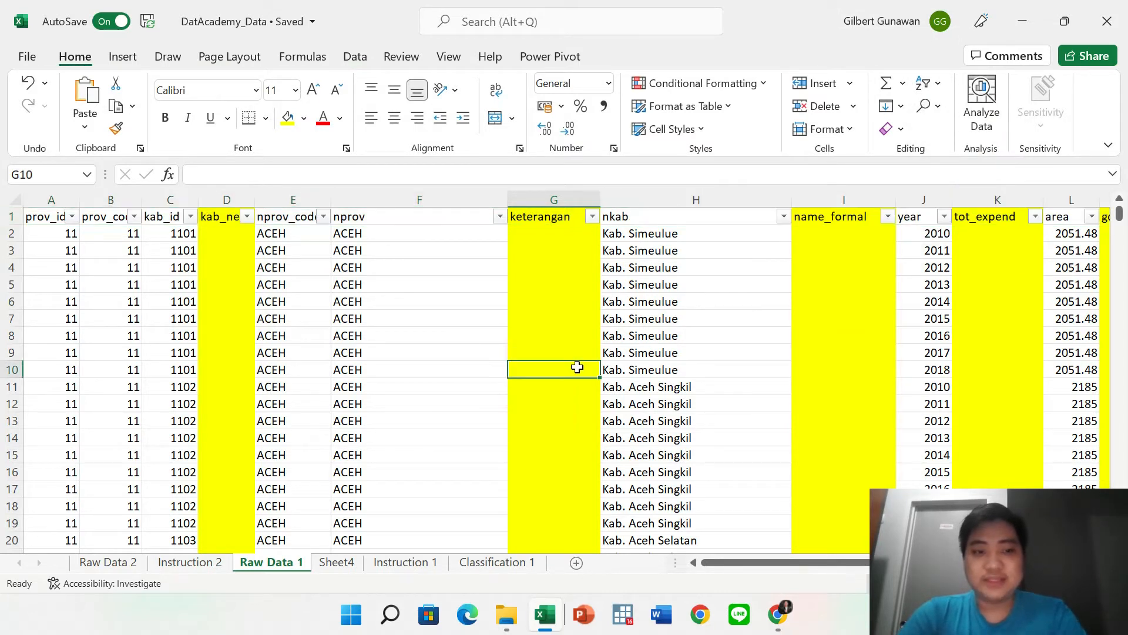
scroll(713, 356, "down", 20)
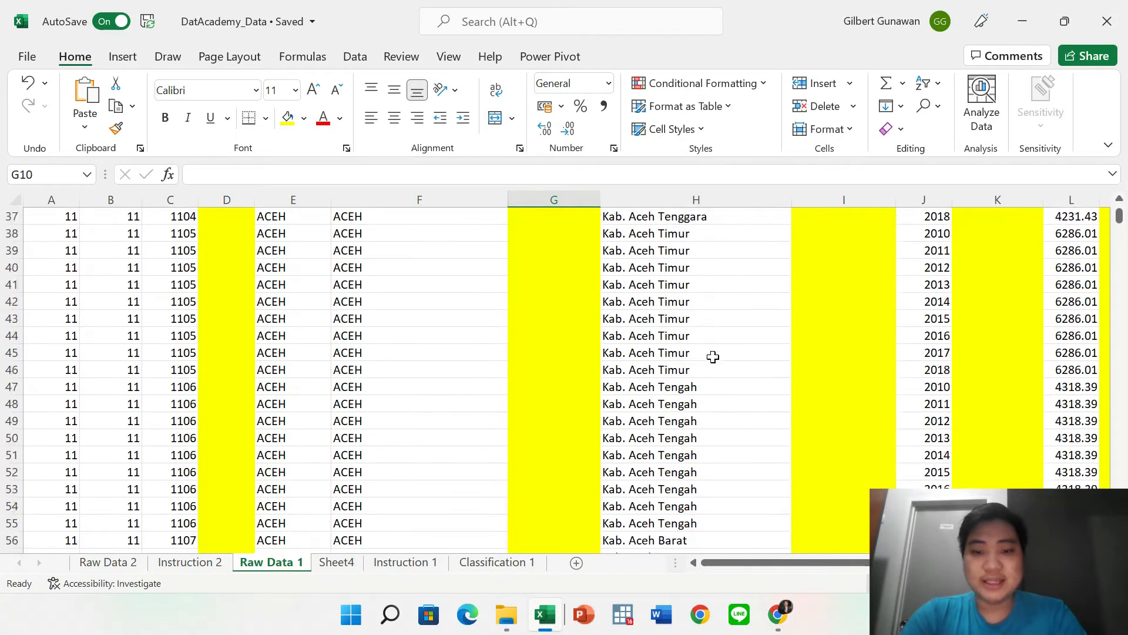
scroll(713, 357, "up", 20)
left_click(530, 282)
left_click(500, 217)
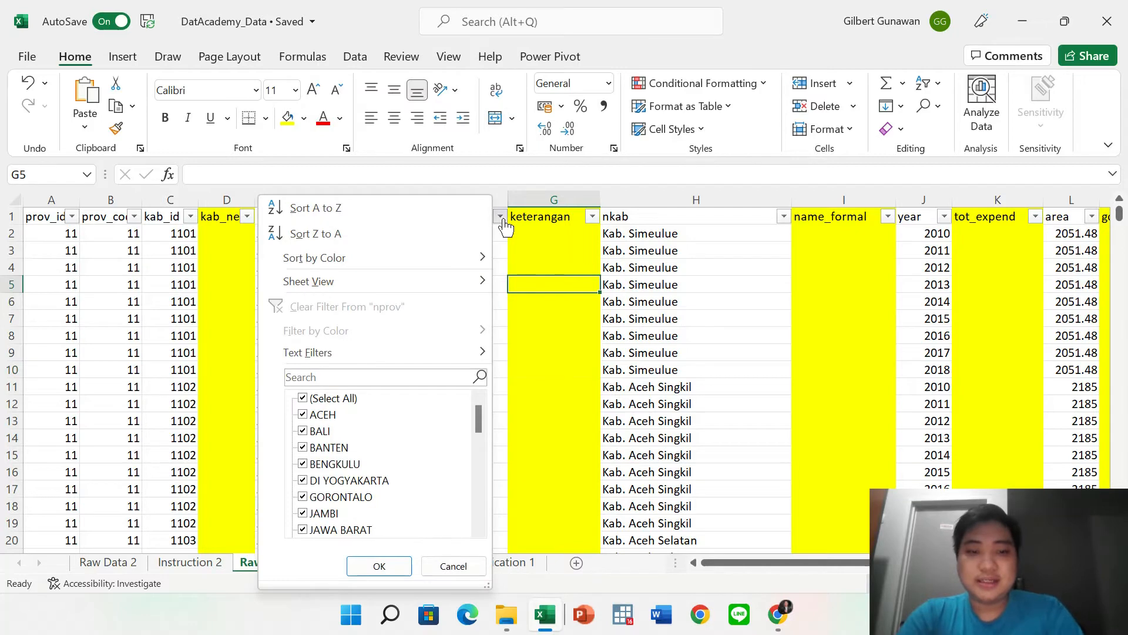
left_click(503, 469)
left_click(411, 282)
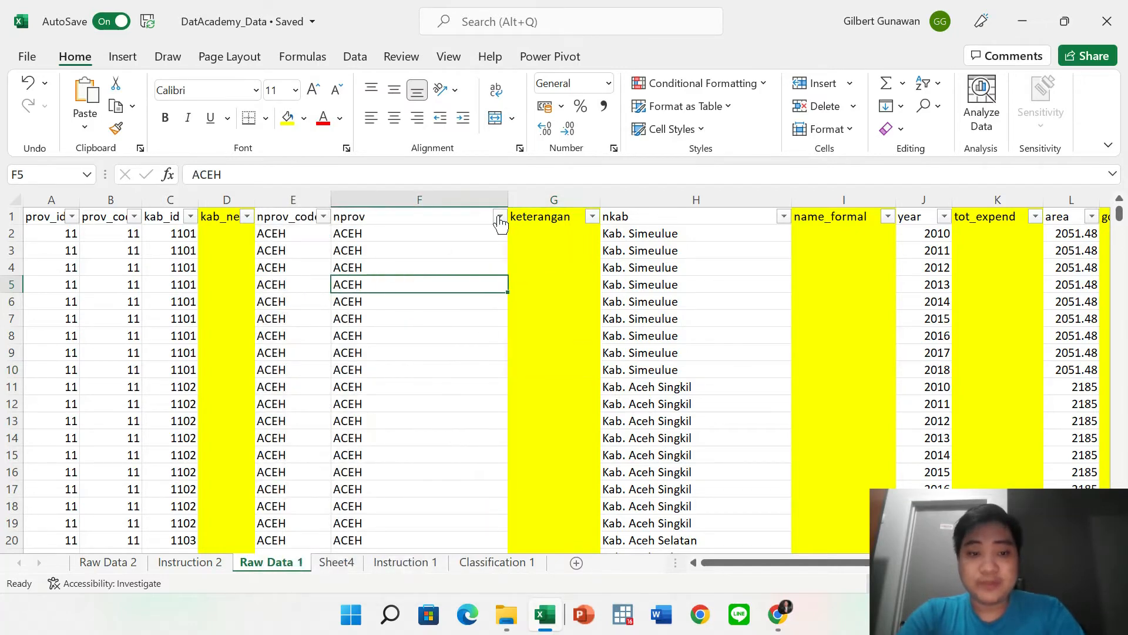
Filter nprov to KALIMANTAN SELATAN, TENGAH, TIMUR and UTARA only.
left_click(500, 217)
left_click(311, 400)
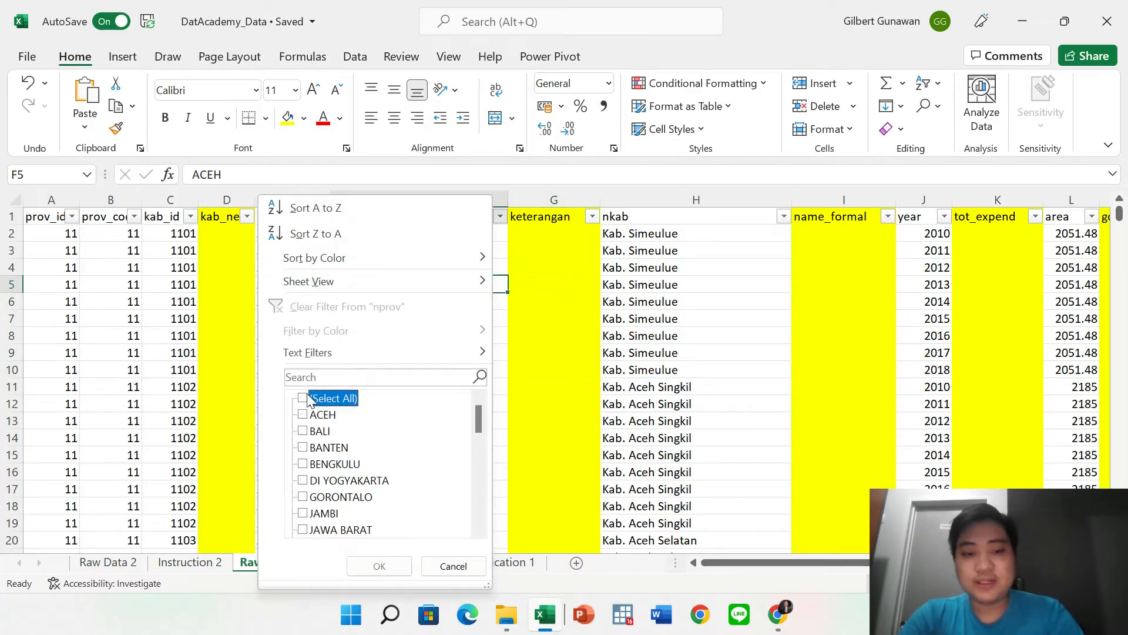
scroll(312, 467, "down", 7)
scroll(312, 467, "up", 3)
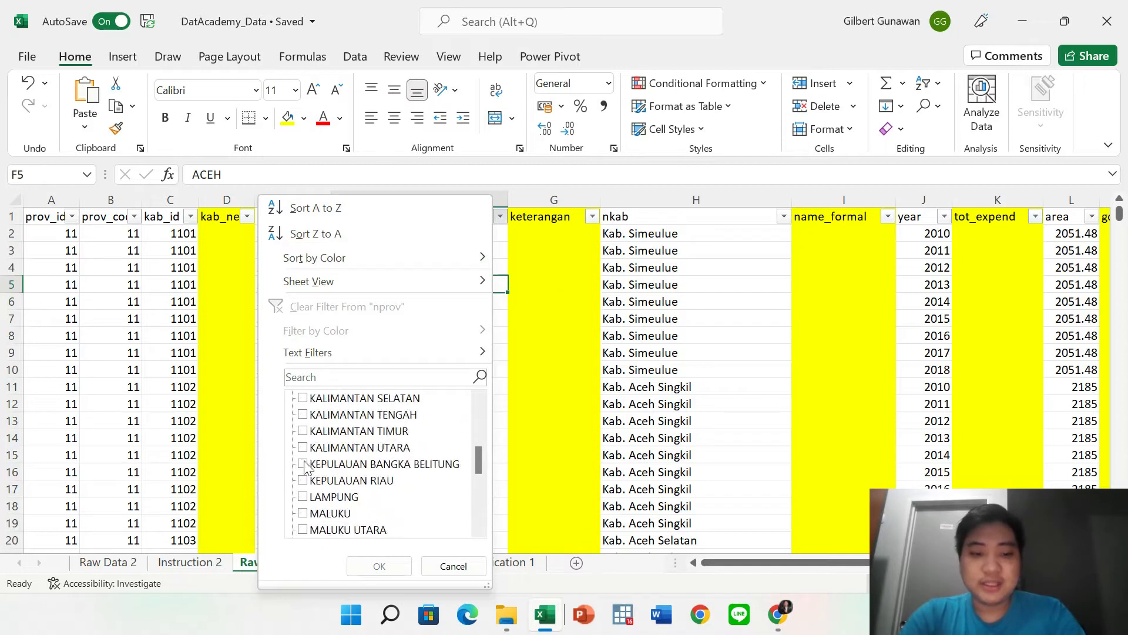
left_click(303, 398)
left_click(302, 415)
left_click(303, 431)
left_click(302, 448)
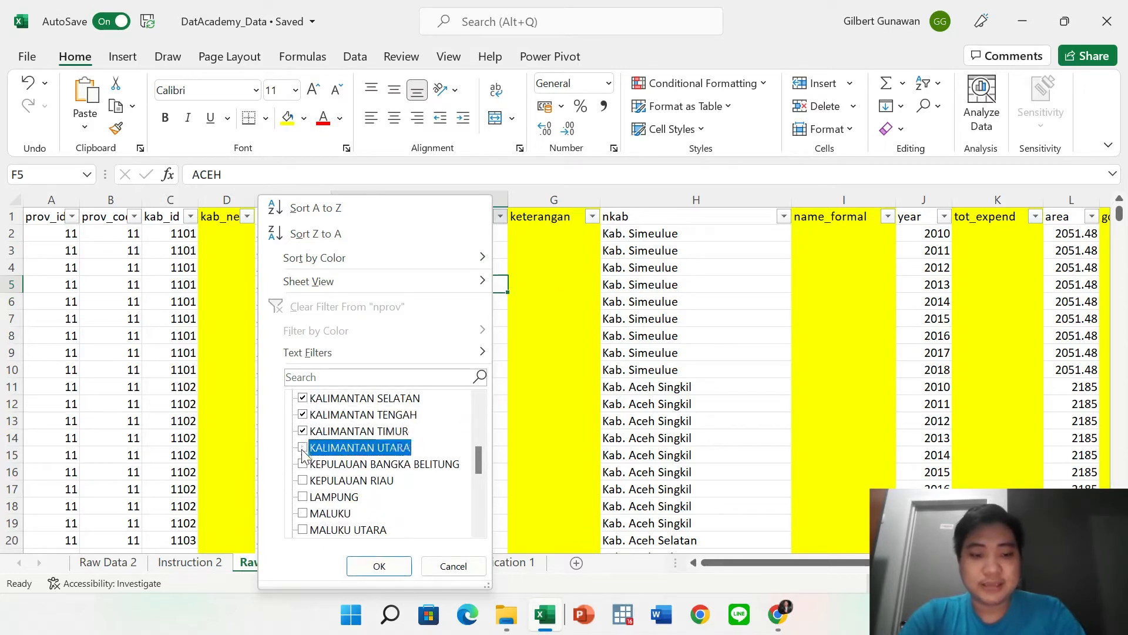
left_click(361, 566)
scroll(541, 382, "down", 4)
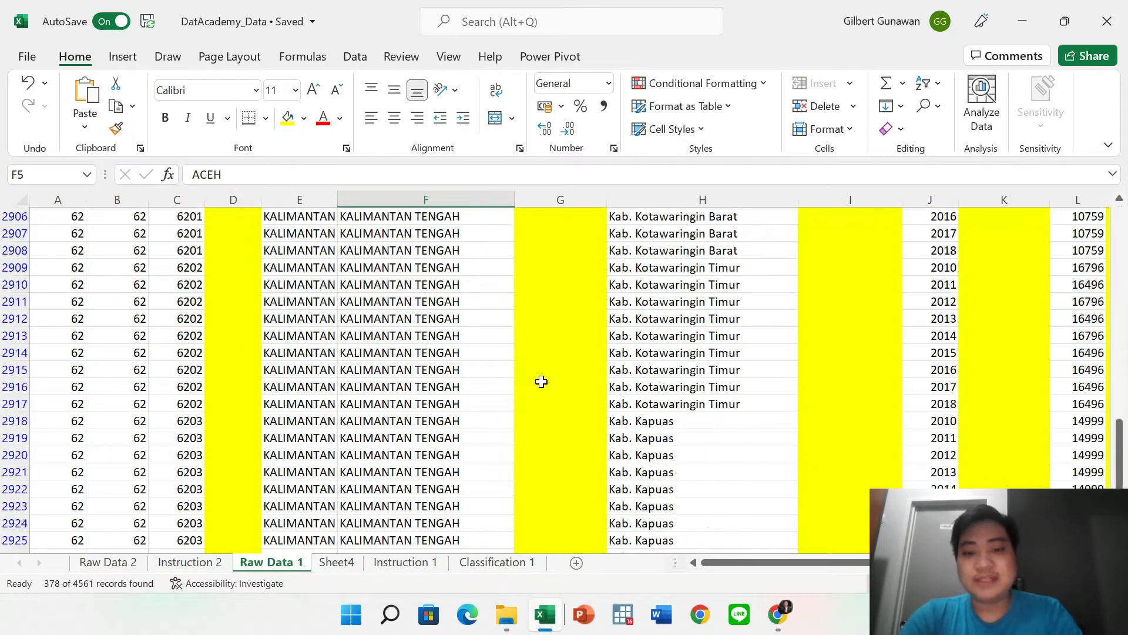
scroll(541, 382, "up", 4)
scroll(541, 382, "down", 8)
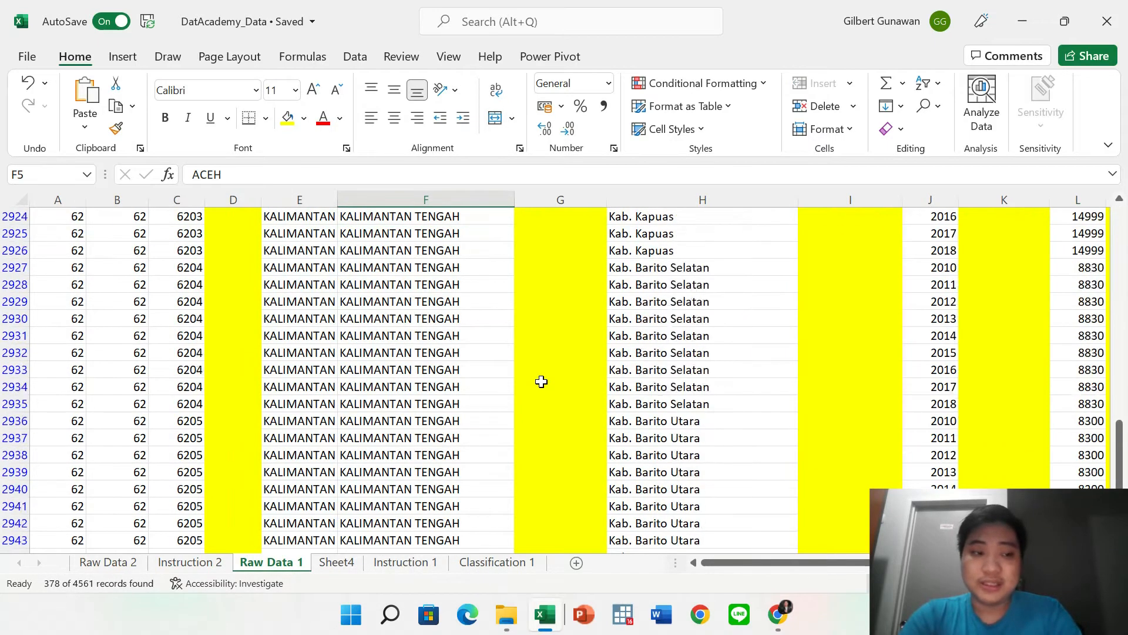
scroll(541, 382, "down", 13)
scroll(541, 382, "down", 20)
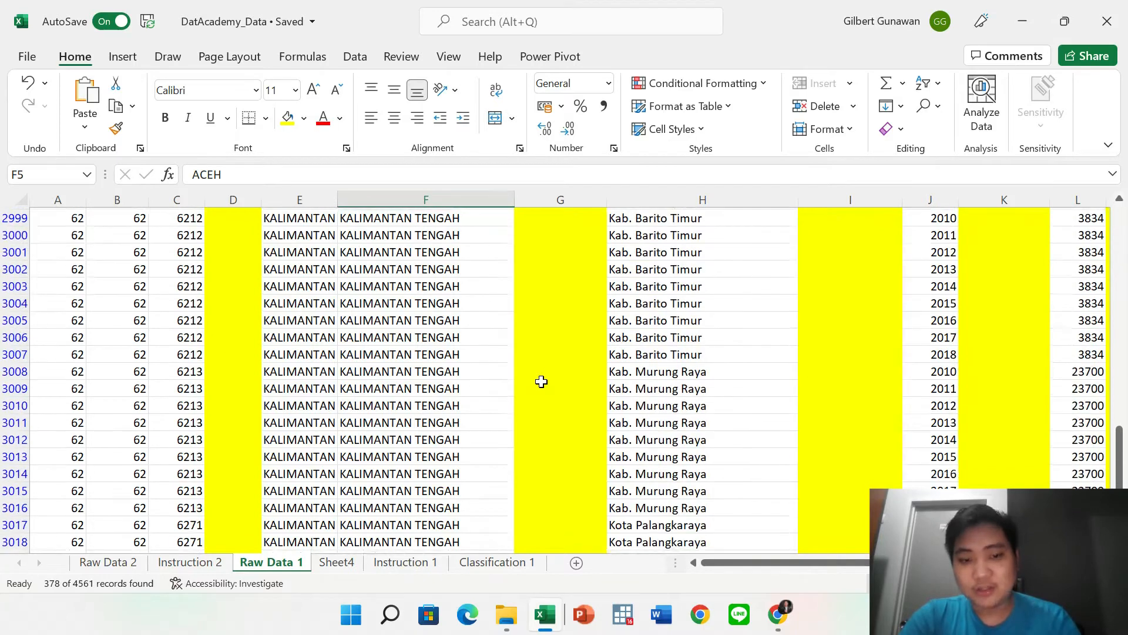
scroll(541, 382, "up", 20)
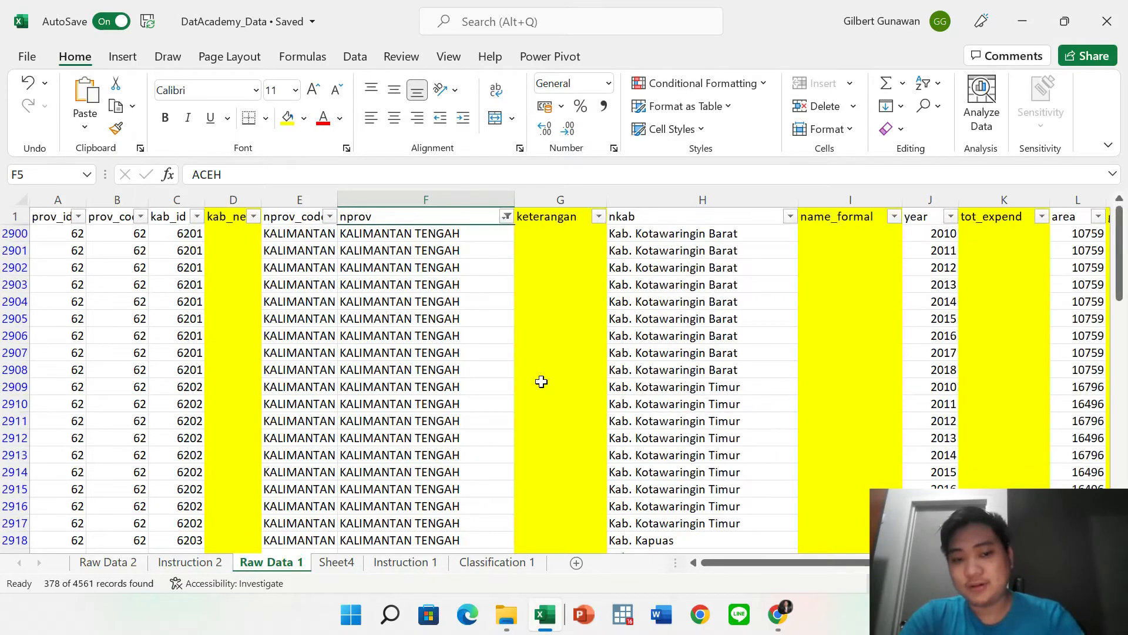
Tick Select All in the nprov filter so every province shows again.
left_click(541, 280)
left_click(507, 217)
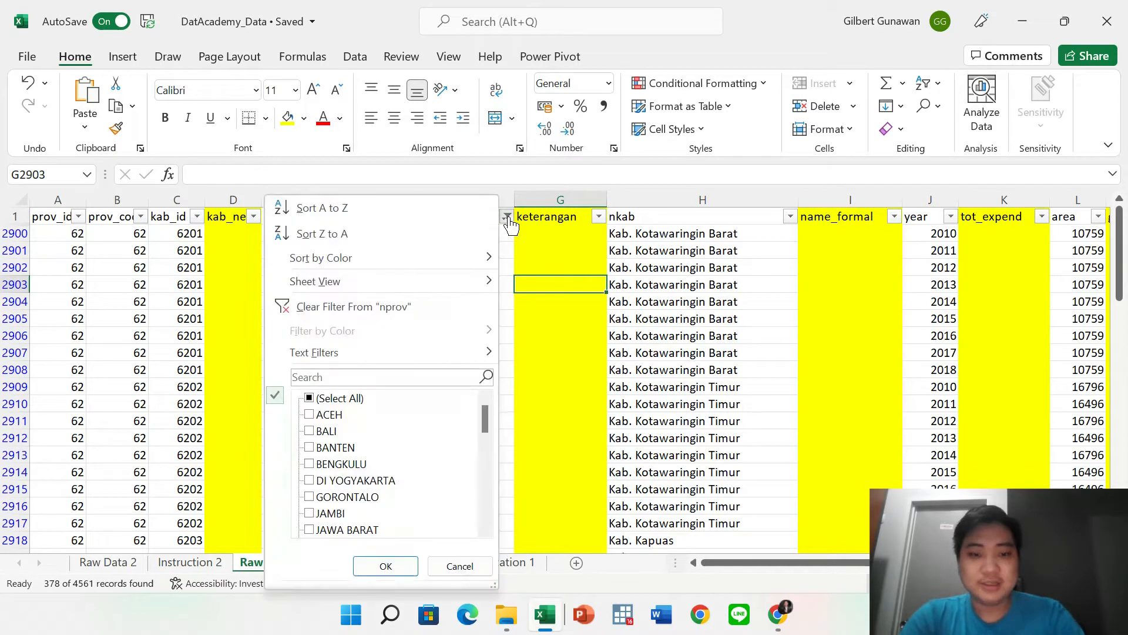
left_click(339, 399)
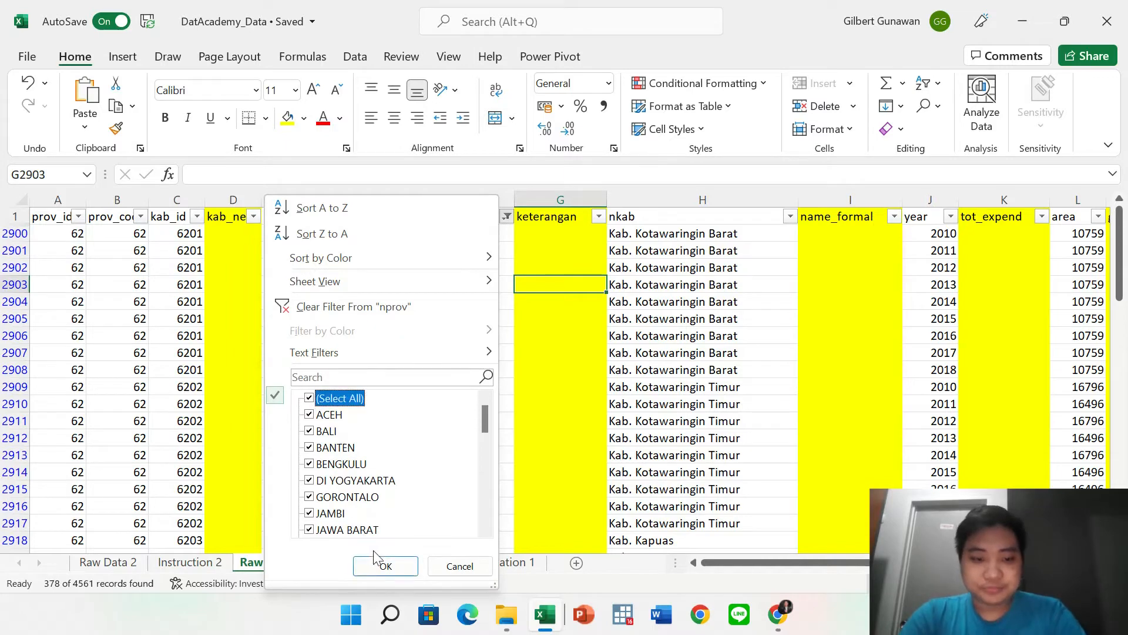
left_click(386, 566)
left_click(519, 298)
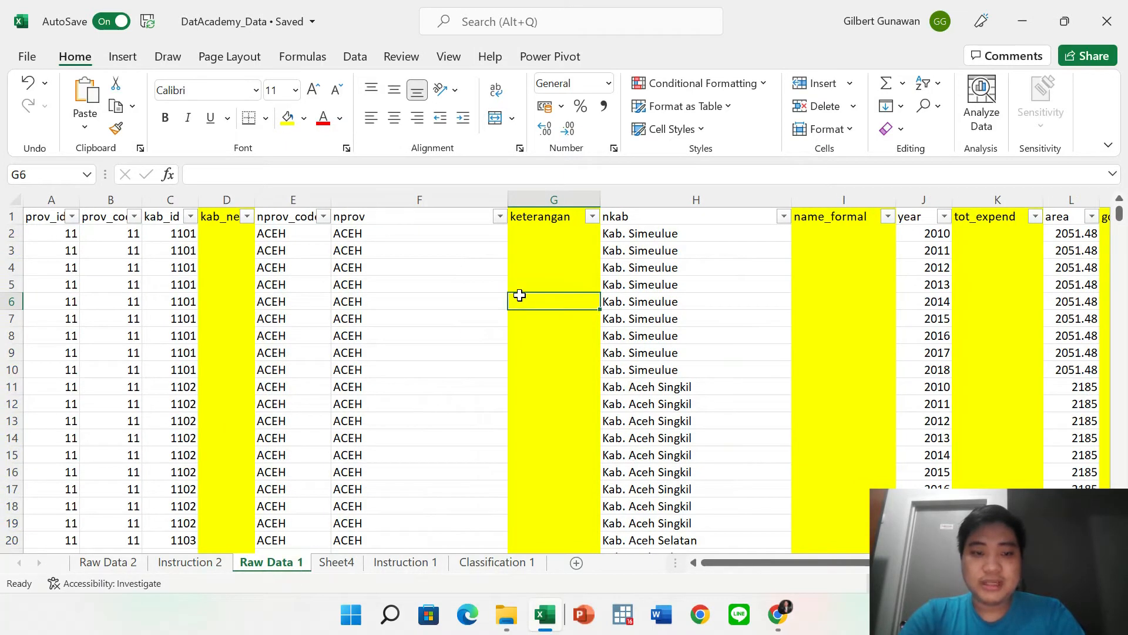
left_click(309, 316)
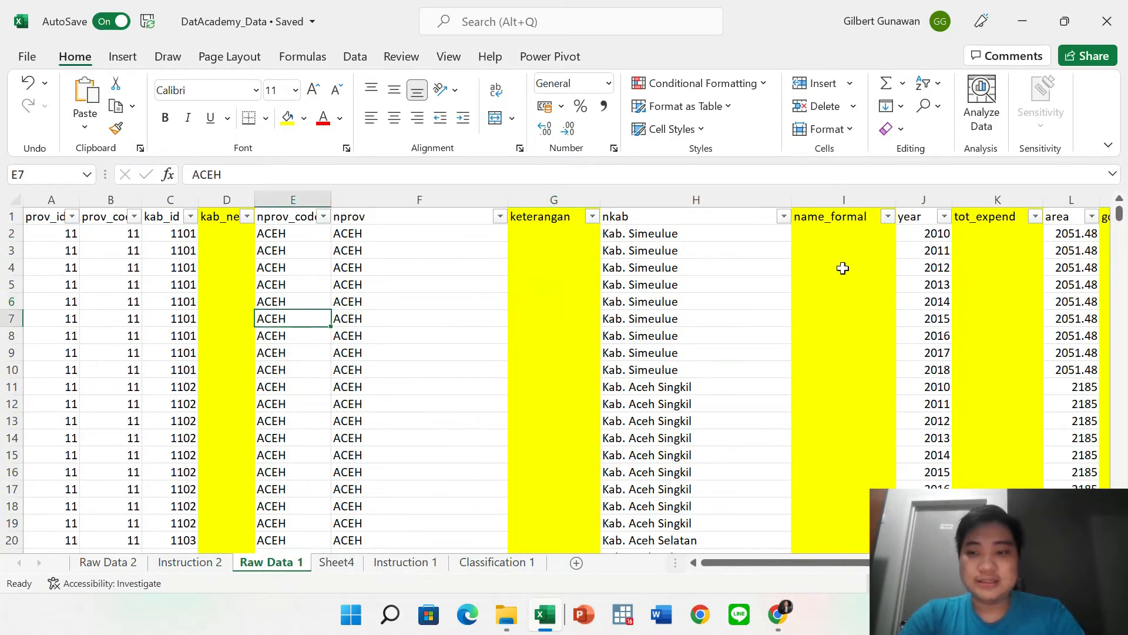
Sort the table by govrevenue in ascending order.
scroll(843, 268, "right", 6)
left_click(685, 216)
left_click(414, 241)
left_click(473, 217)
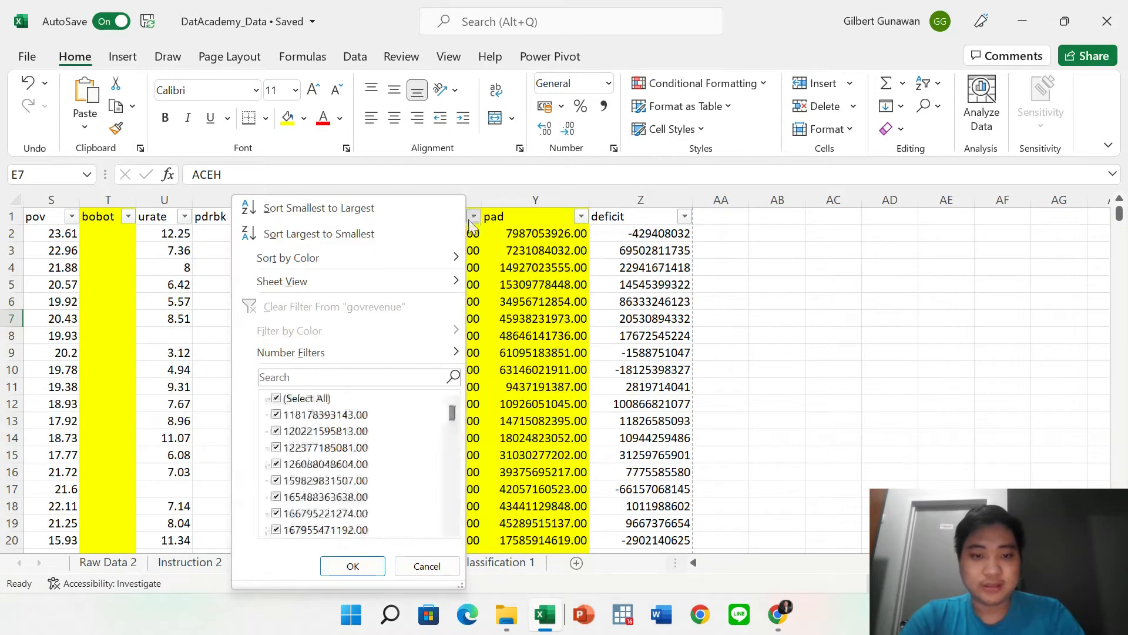
left_click(359, 214)
scroll(414, 301, "left", 1)
left_click(414, 302)
scroll(414, 302, "right", 1)
scroll(414, 302, "left", 6)
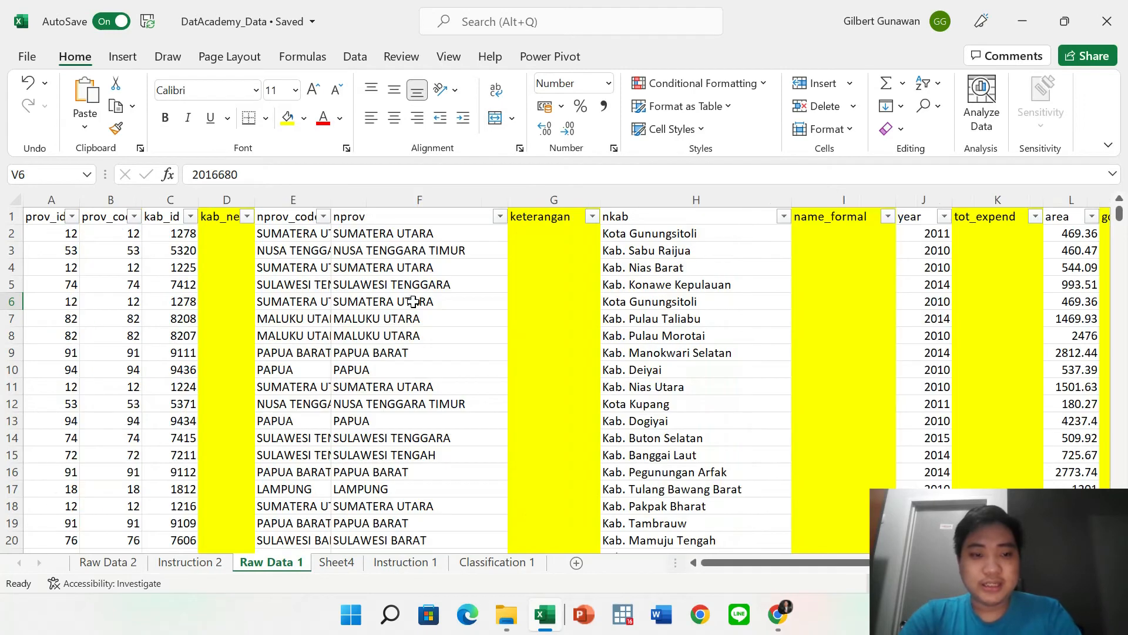
Sort the table by nprov from A to Z, bringing the ACEH rows to the top.
left_click_drag(264, 234, 385, 525)
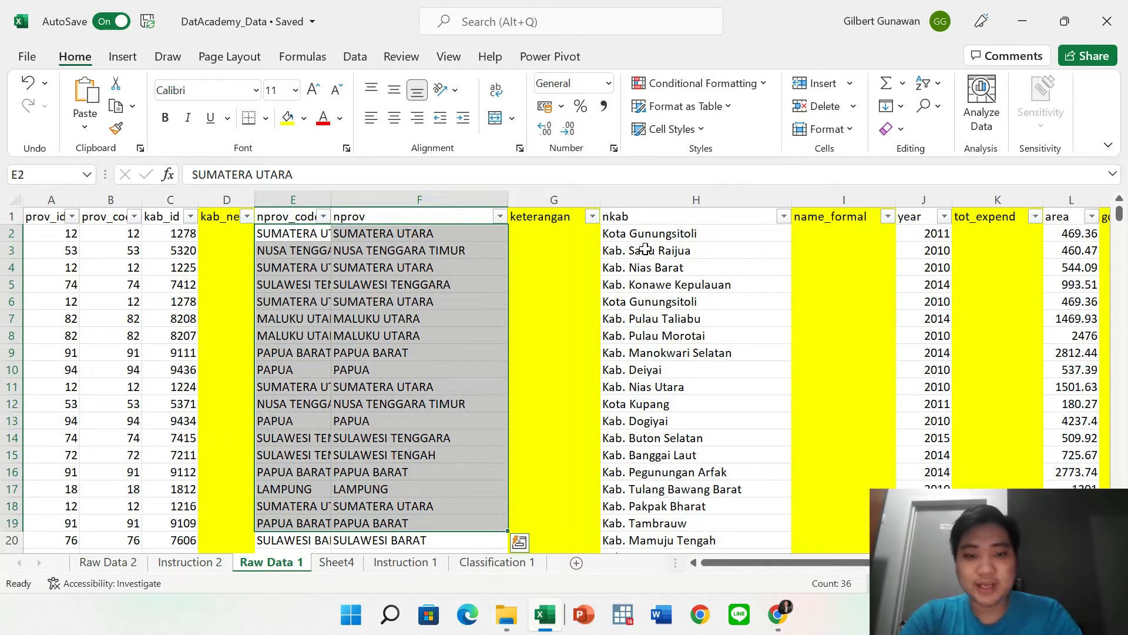
left_click_drag(926, 233, 914, 473)
left_click(1024, 387)
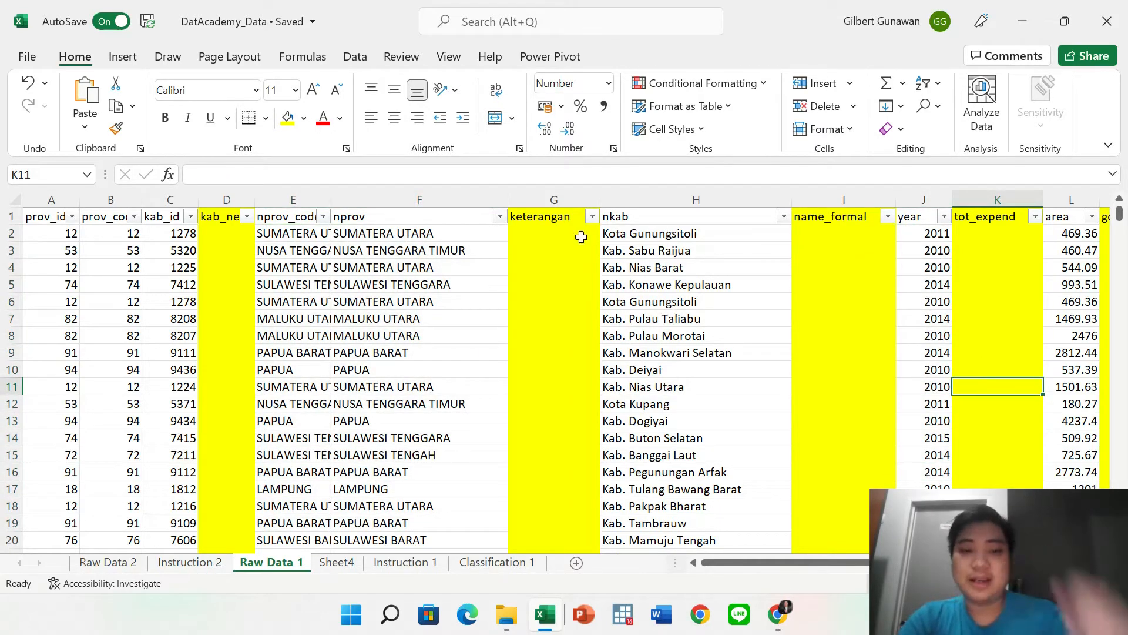
left_click(542, 249)
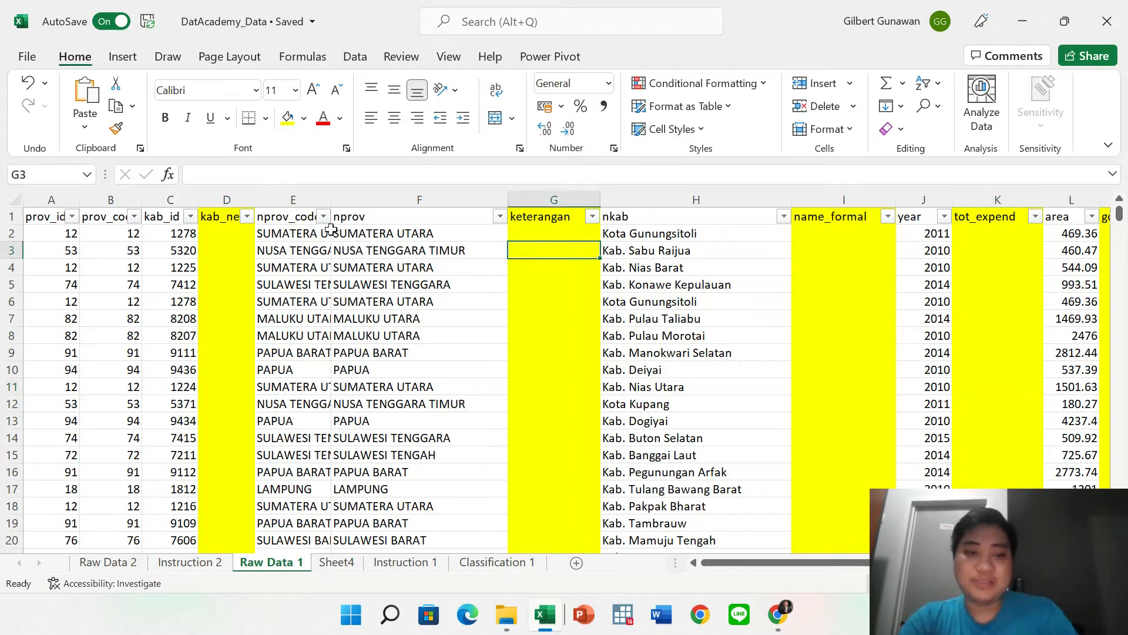
left_click(499, 217)
left_click(323, 211)
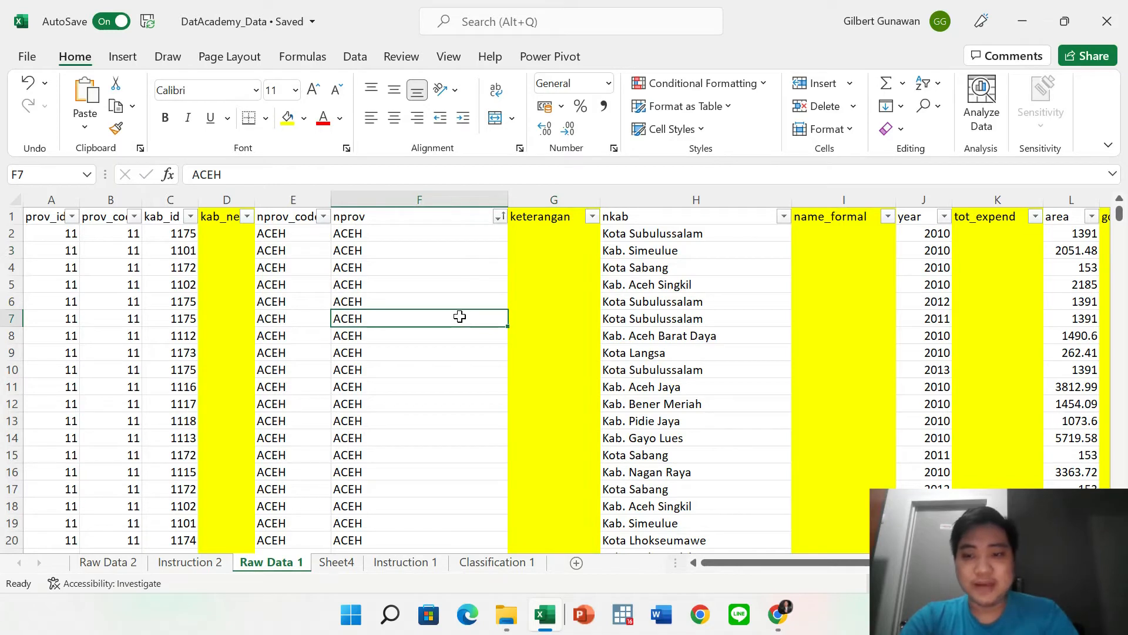
Sort the rows by year, smallest to largest.
left_click_drag(922, 235, 931, 474)
left_click(1026, 348)
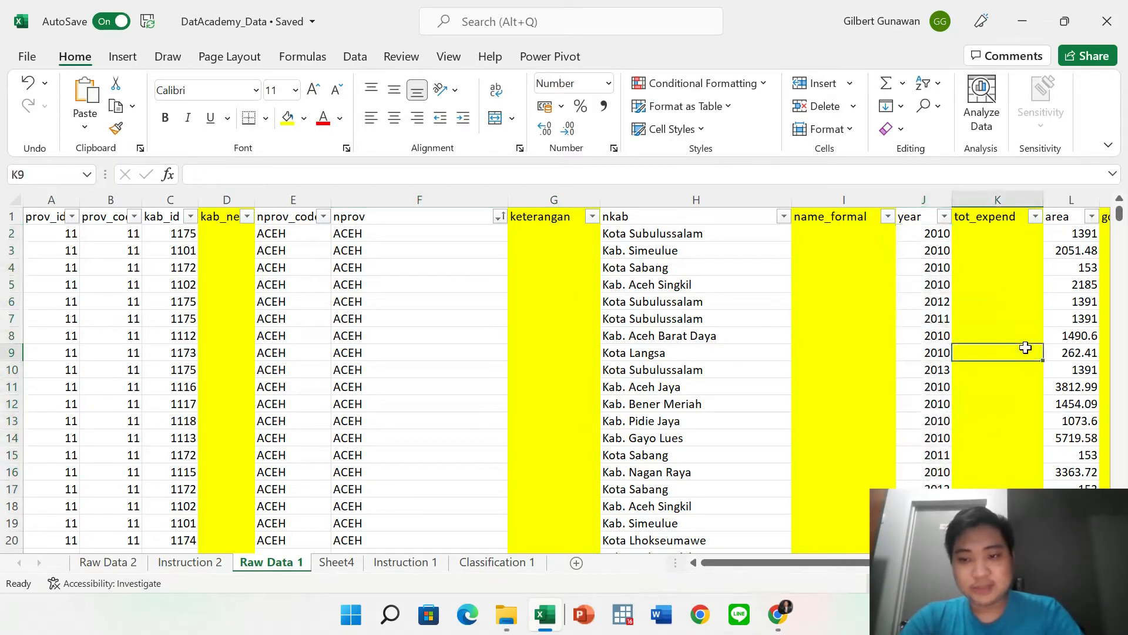
left_click(944, 217)
left_click(837, 210)
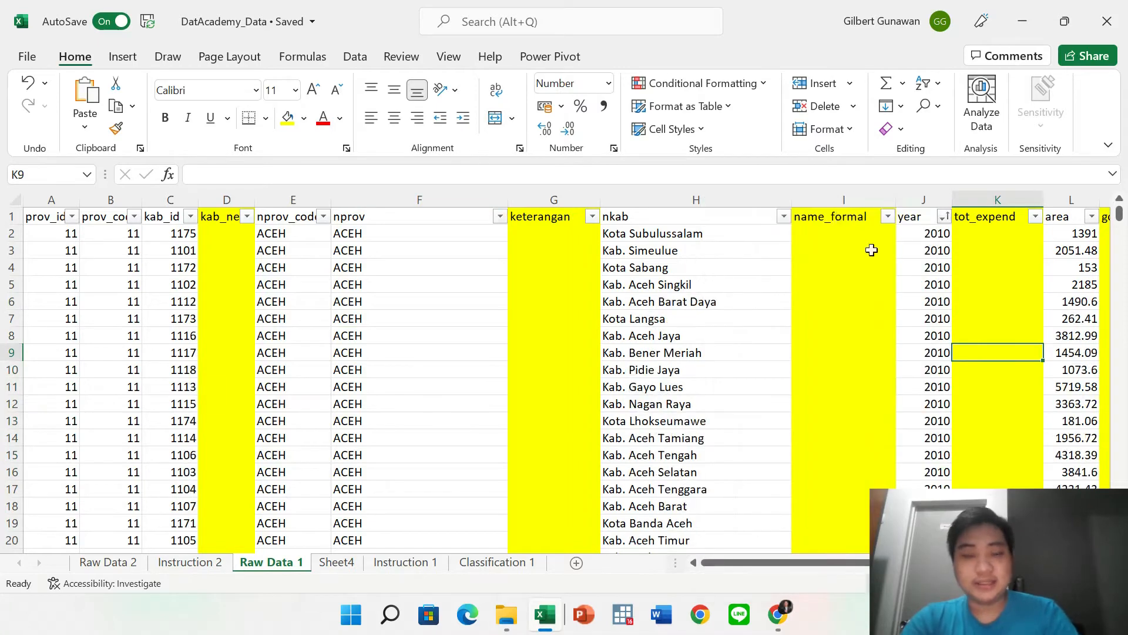
Review the year filter menu unchanged, then switch off the header filters with Data > Filter.
left_click(944, 217)
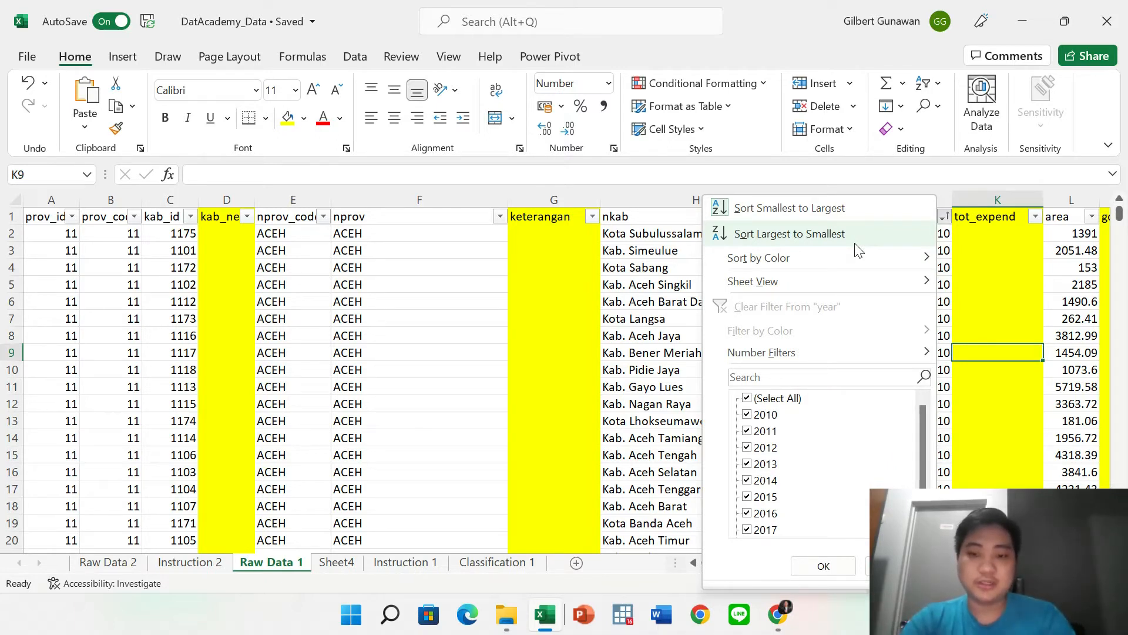
mouse_move(848, 259)
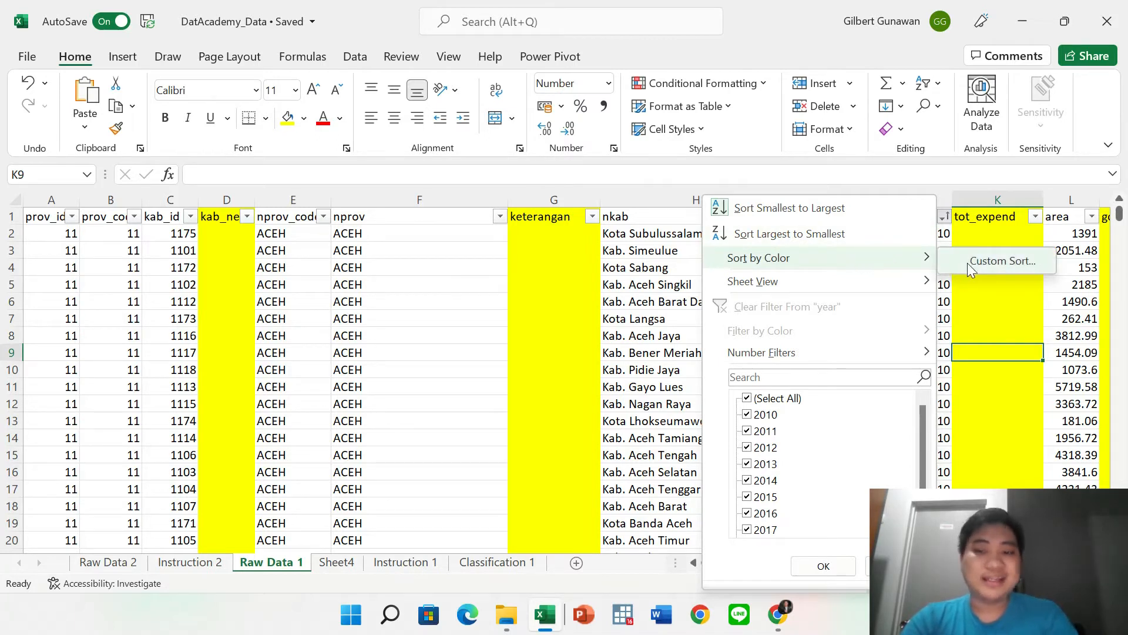
left_click(1005, 315)
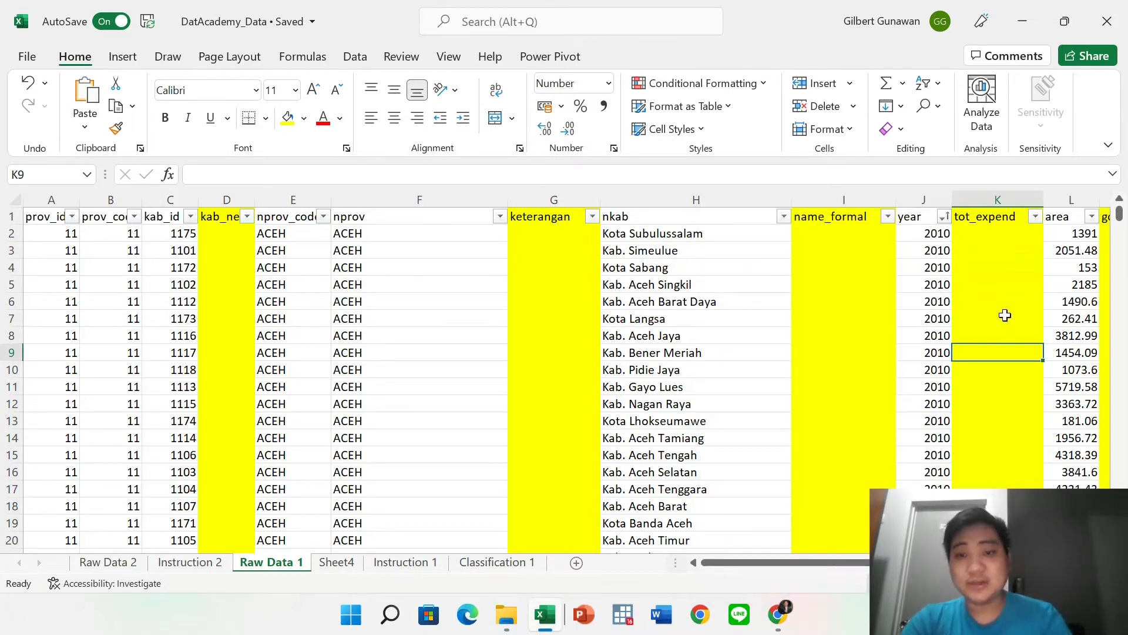
left_click(942, 217)
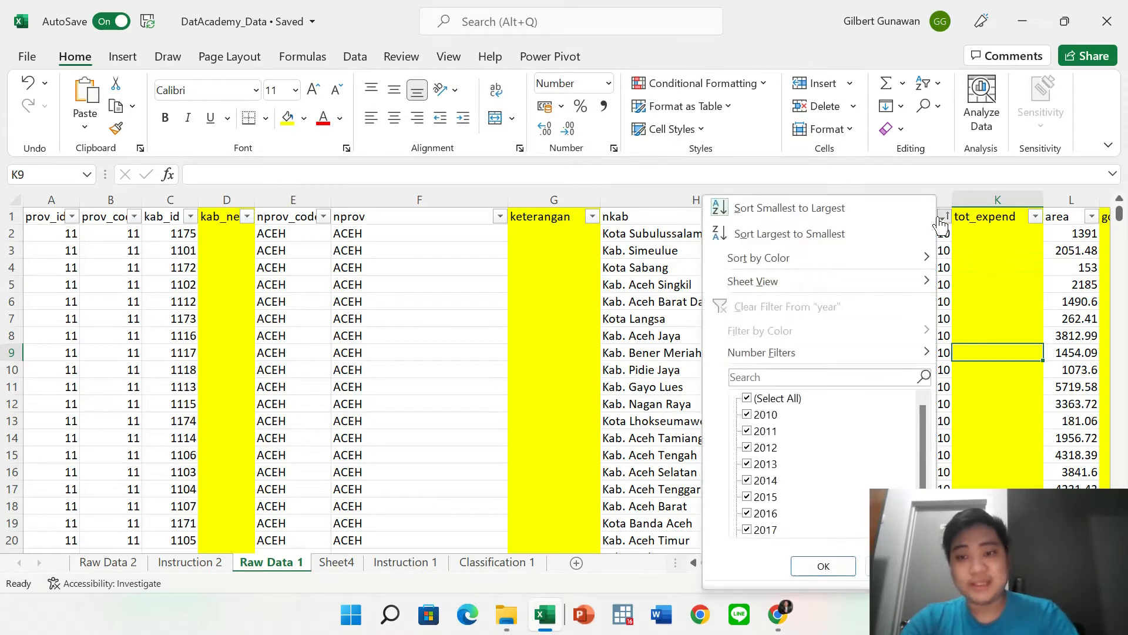
mouse_move(875, 290)
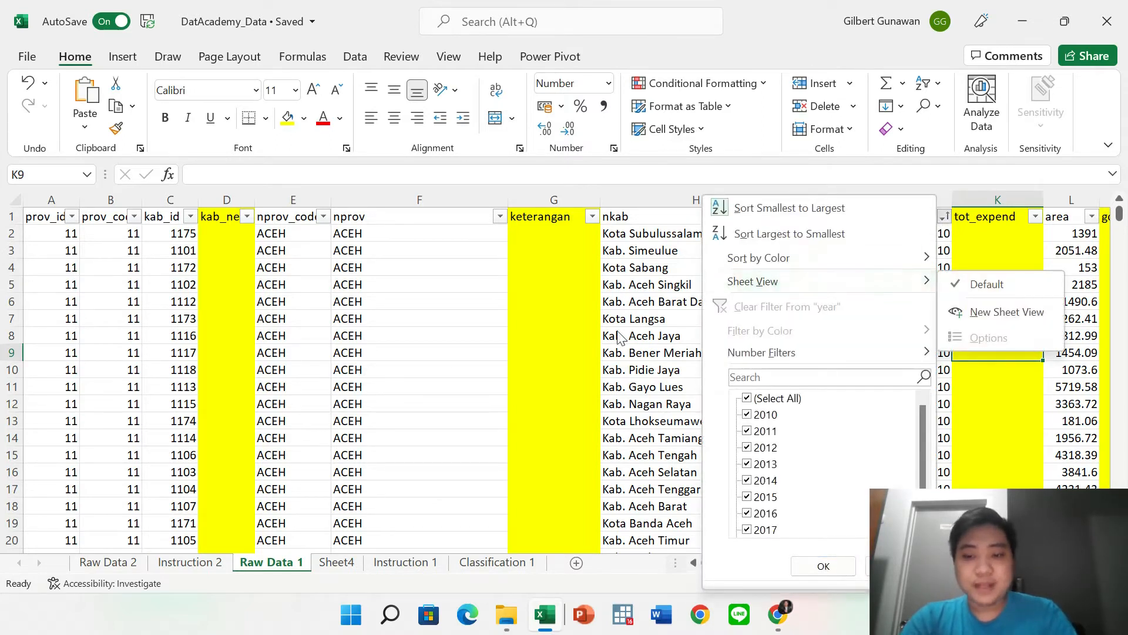
scroll(802, 458, "down", 1)
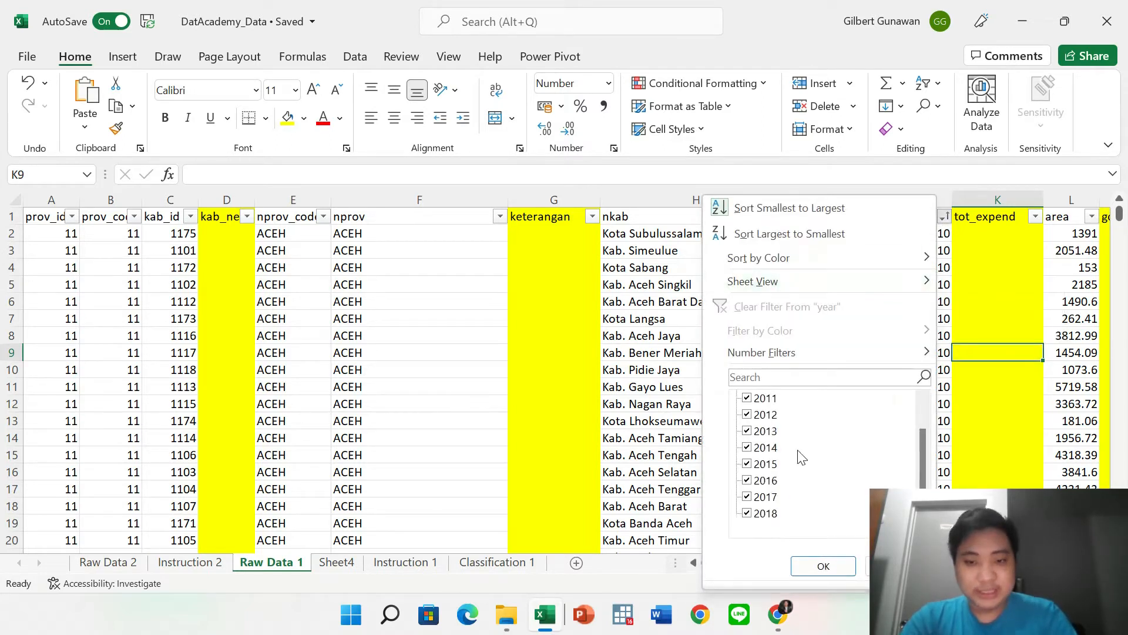
left_click(543, 348)
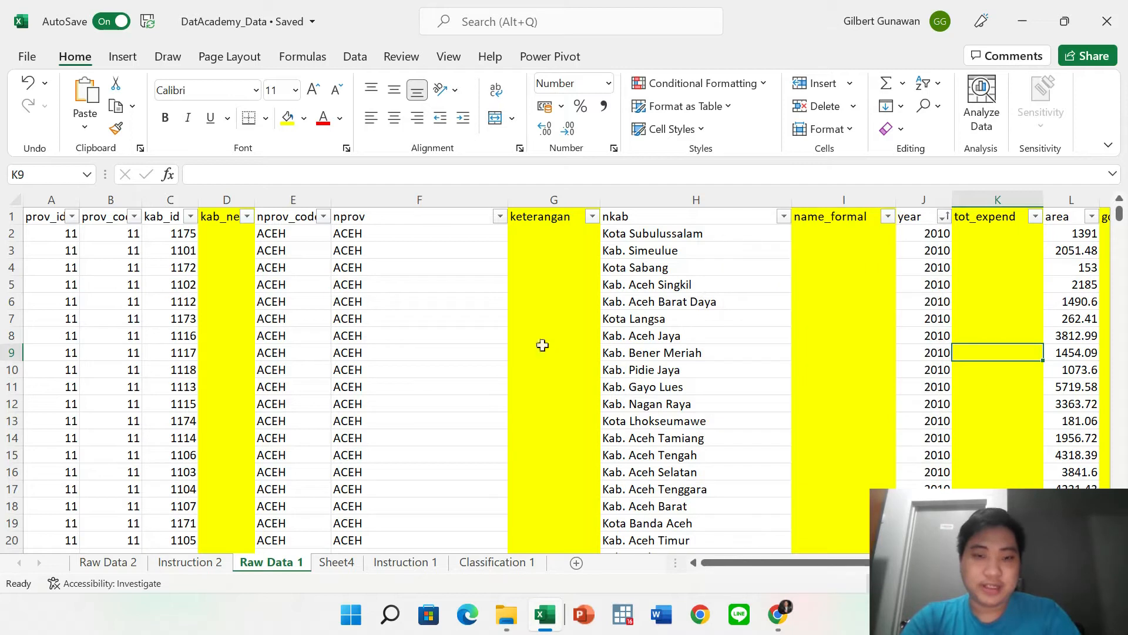
left_click(355, 57)
left_click(573, 123)
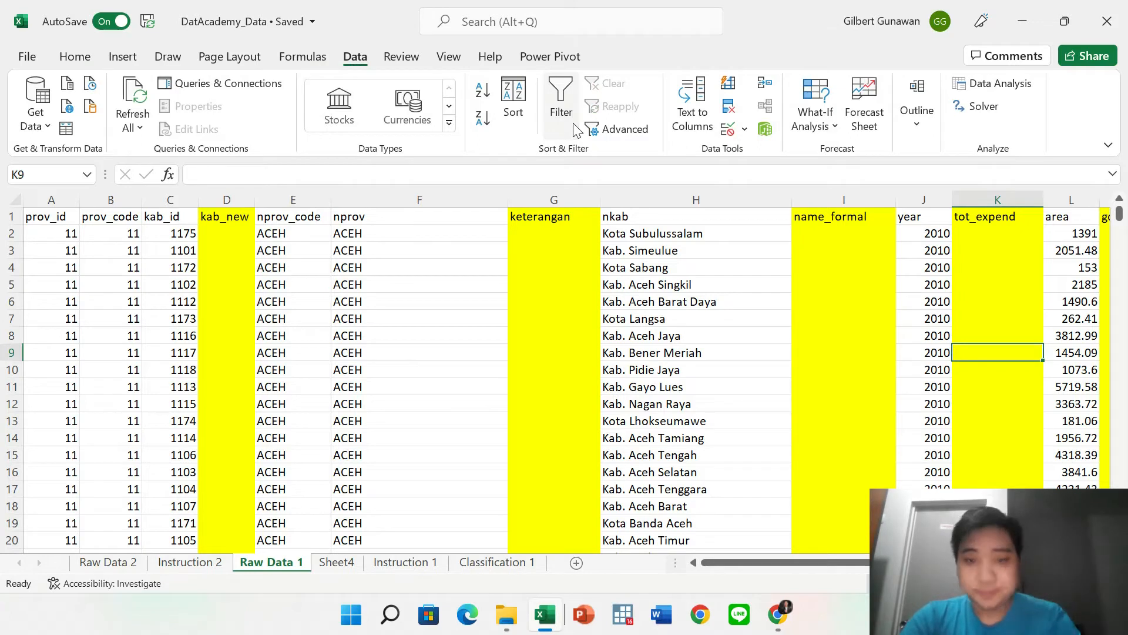
left_click(585, 258)
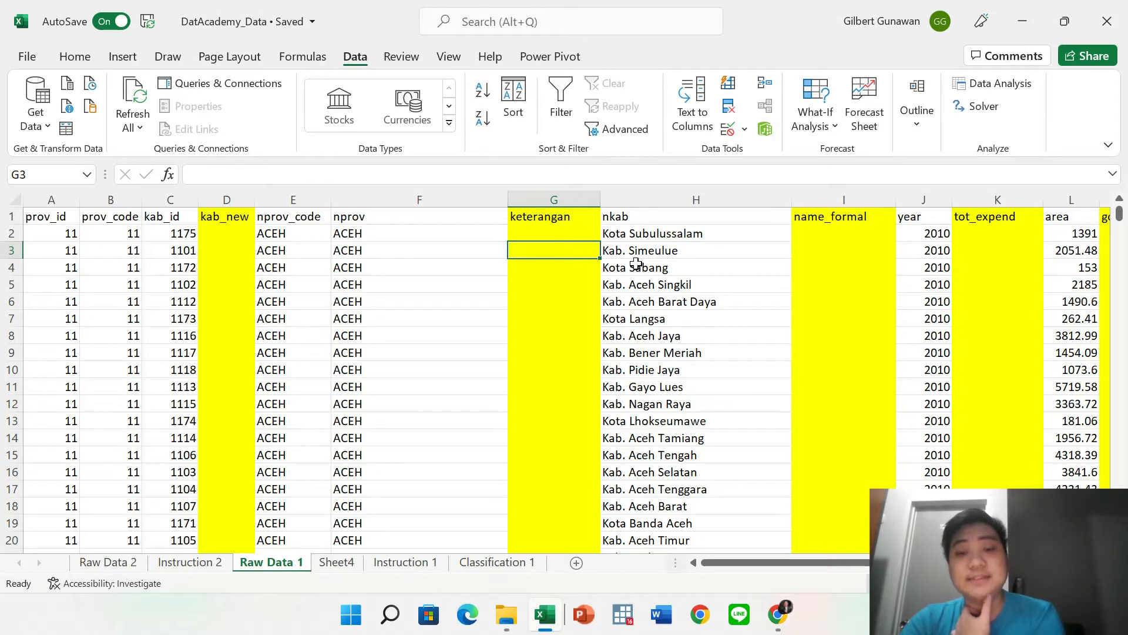
left_click(623, 235)
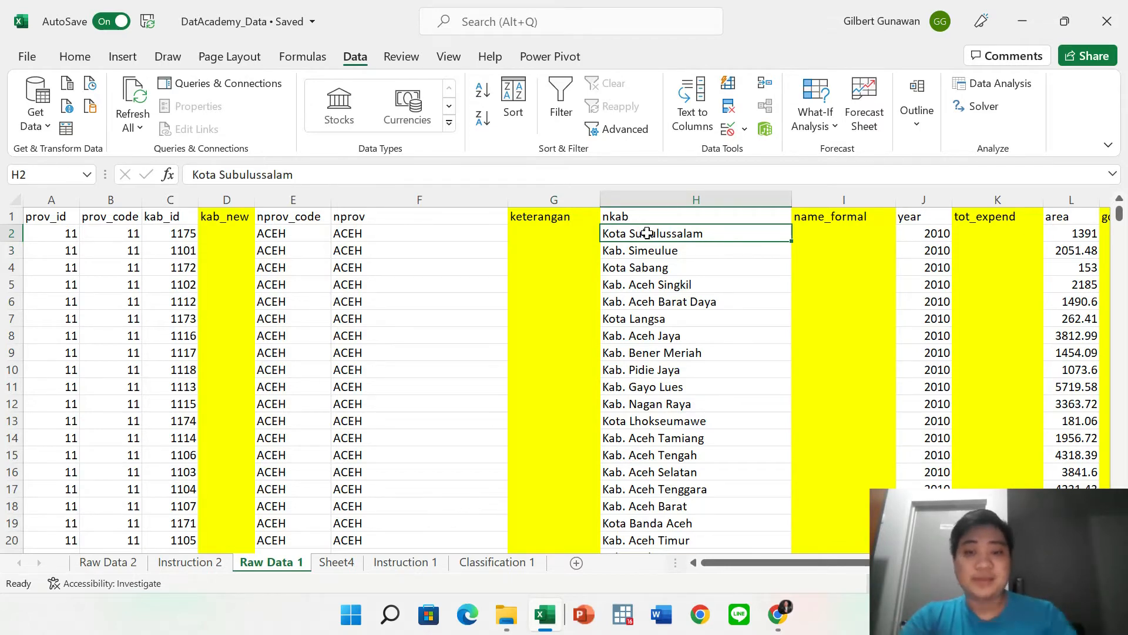
Copy the nkab column H and paste it into column A of a new Sheet5.
left_click(629, 201)
key("ctrl+c")
left_click(555, 272)
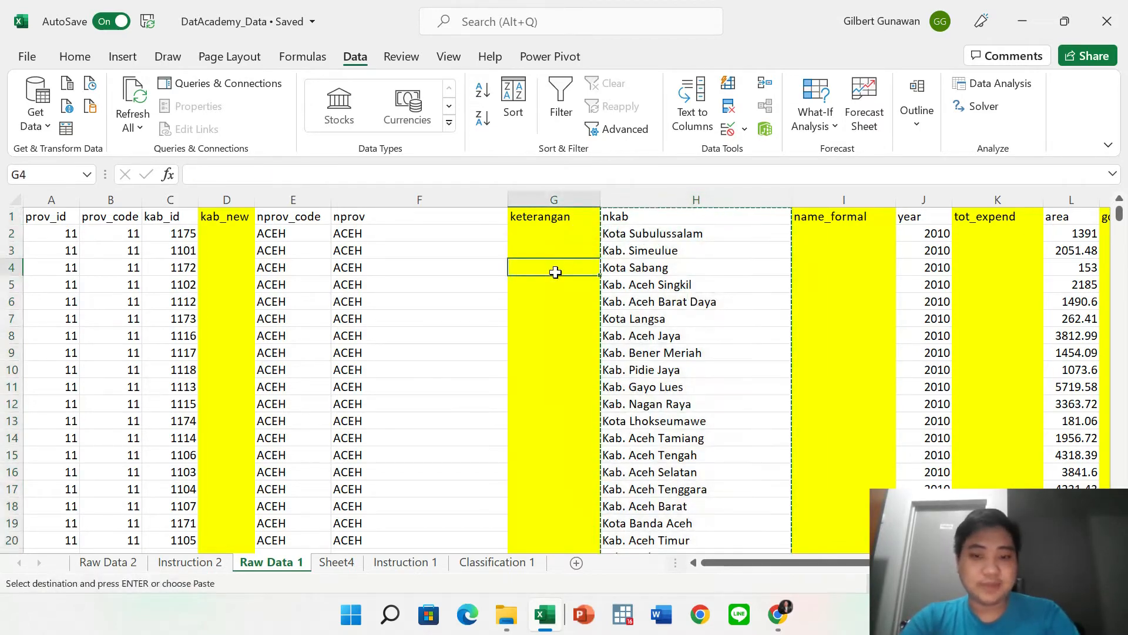
left_click(577, 562)
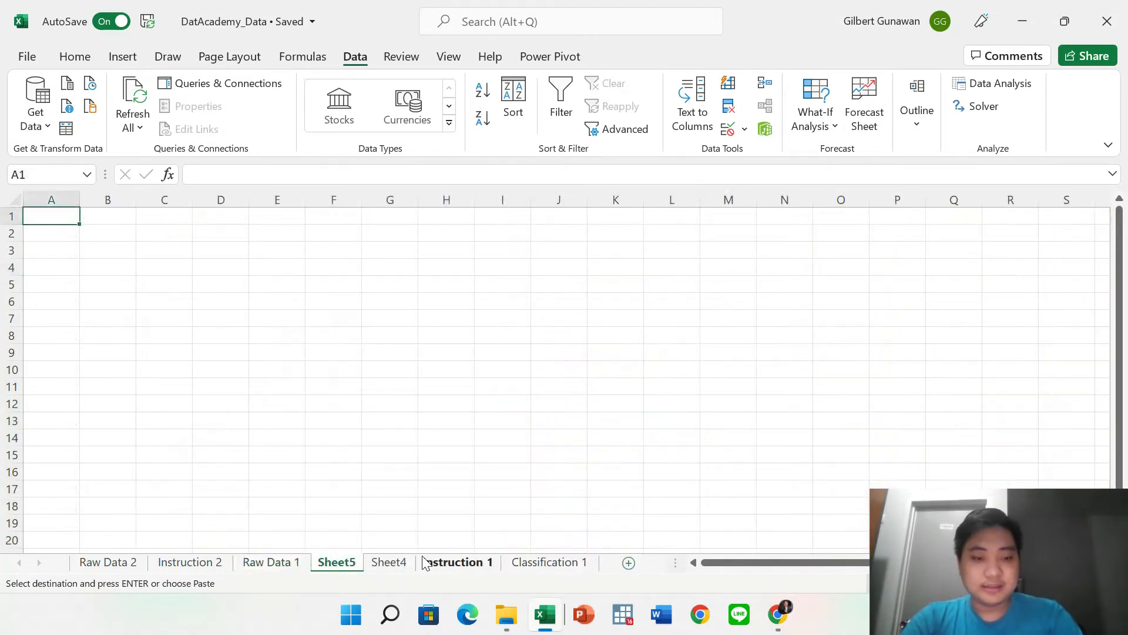
key("ctrl+space")
key("ctrl+v")
left_click(254, 416)
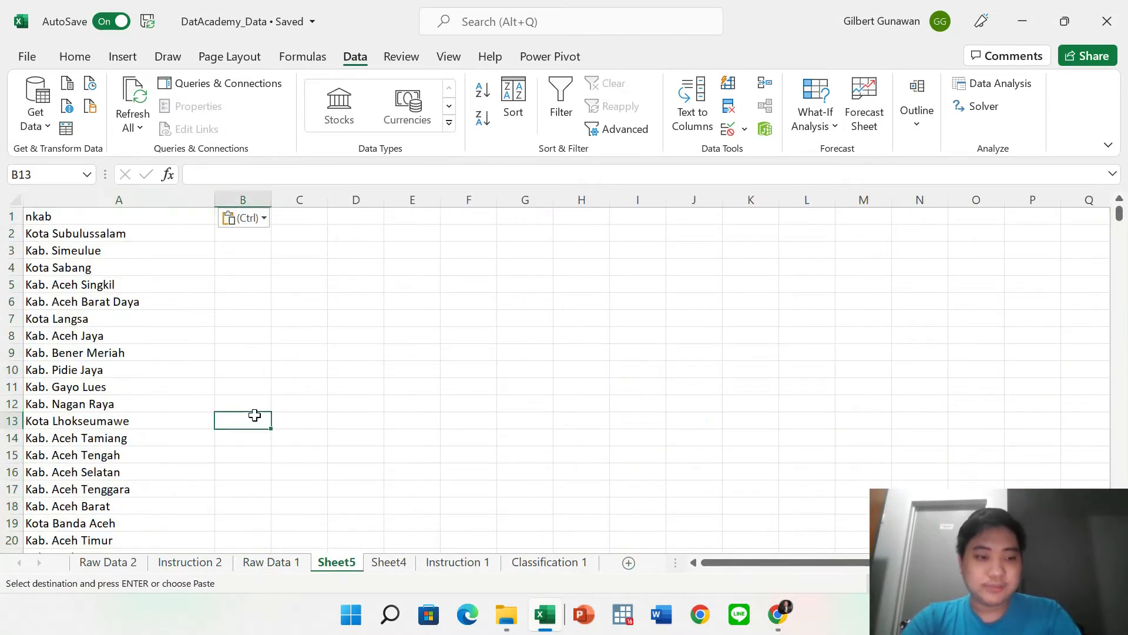
left_click(91, 194)
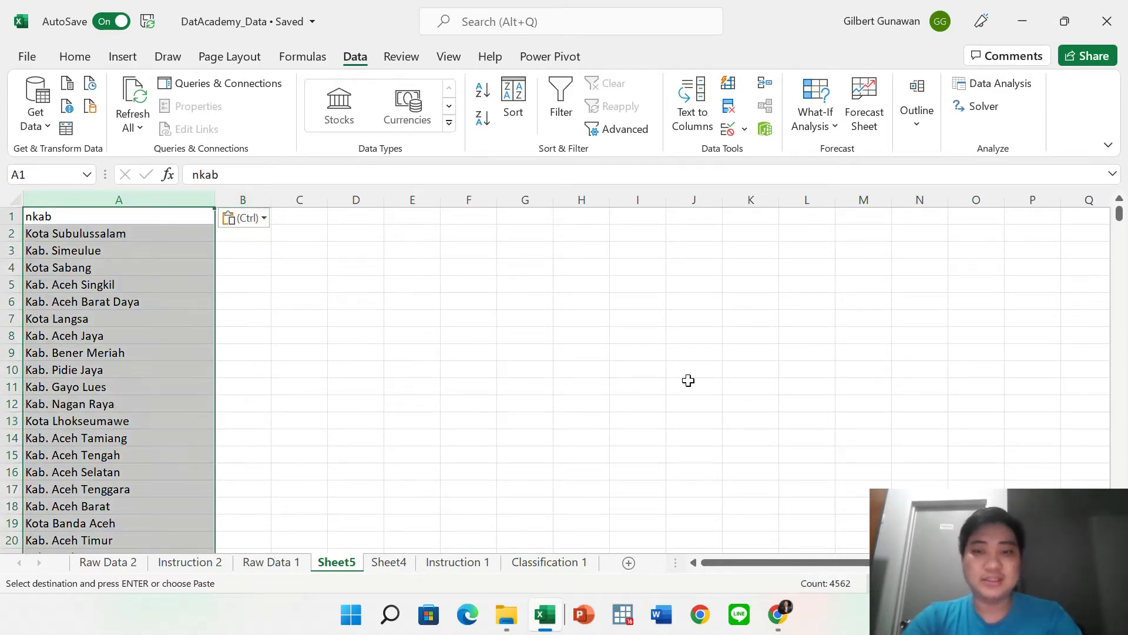
Split column A's region names at spaces with Text to Columns (Delimited, Space), then undo it.
left_click(693, 111)
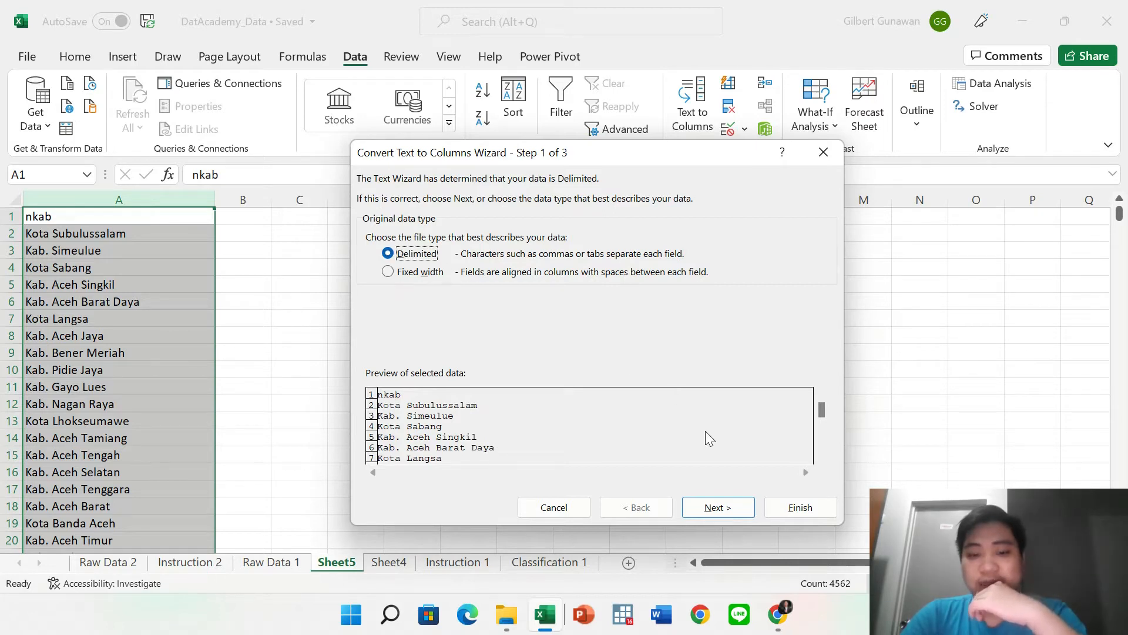
left_click(713, 508)
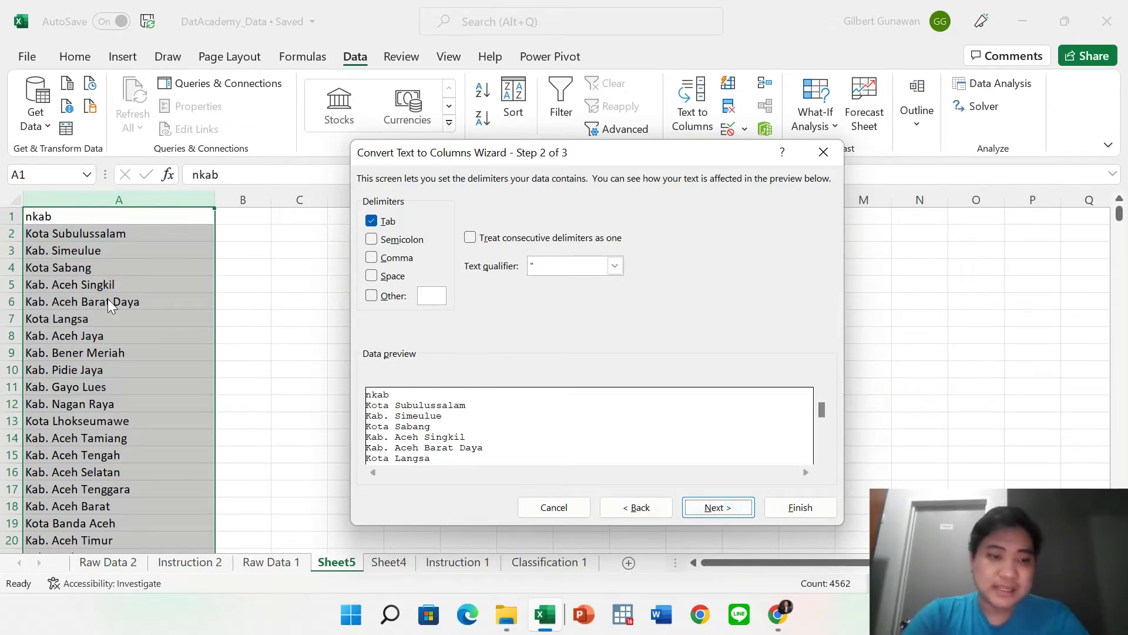
left_click(374, 276)
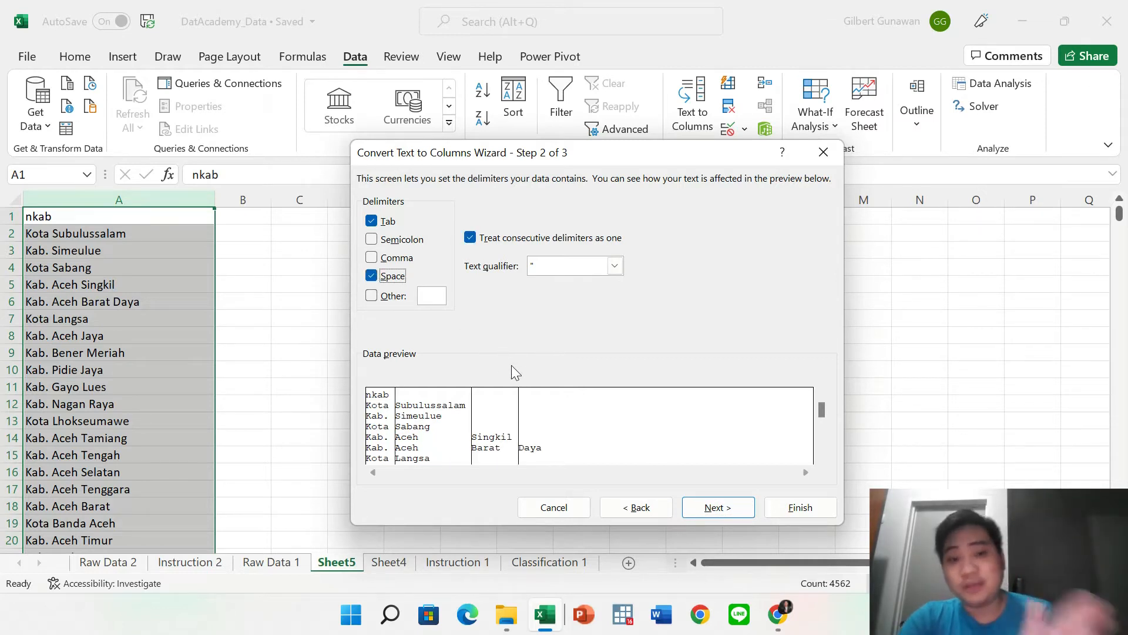
left_click(372, 239)
left_click(371, 239)
left_click(718, 507)
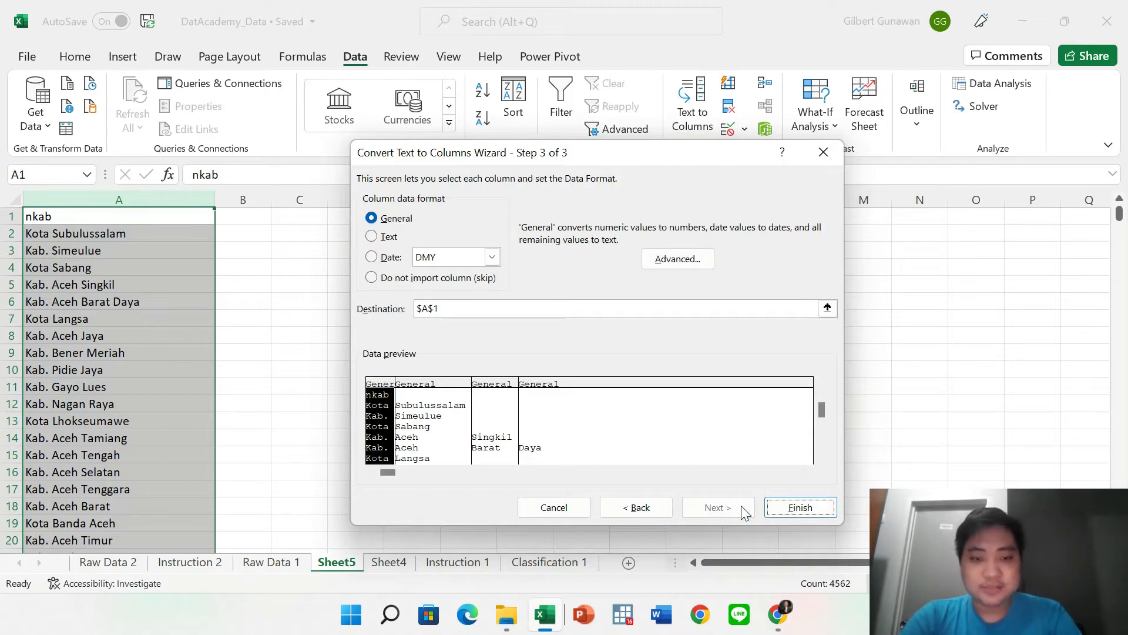
left_click(793, 509)
left_click(866, 455)
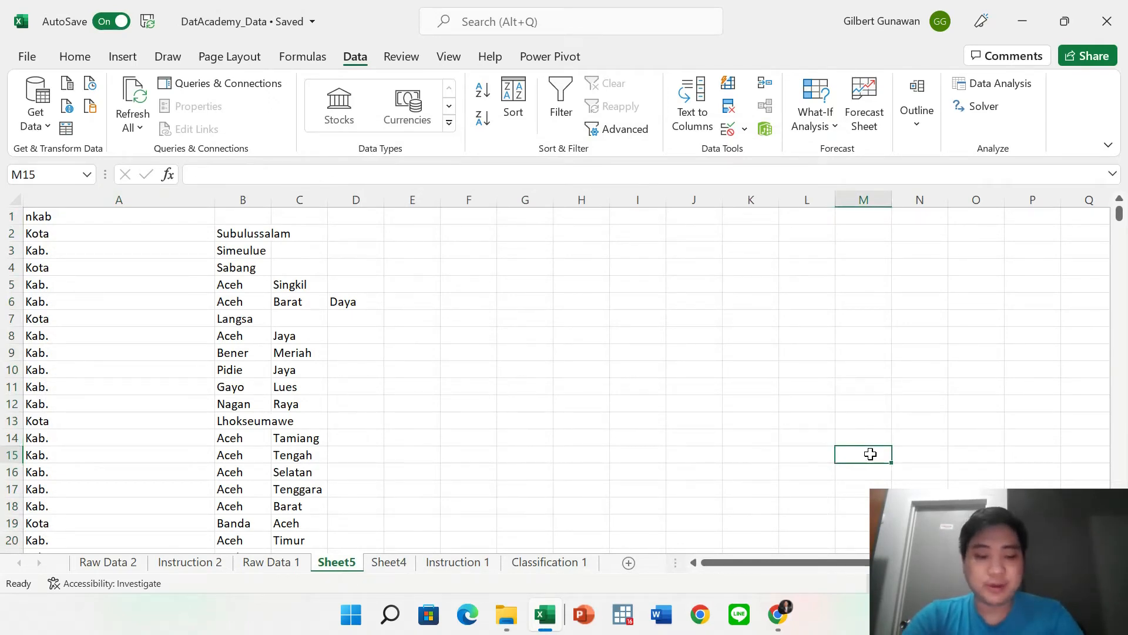
key("ctrl+z")
key("ctrl+c")
Split column A at a fixed width, putting the Kota/Kab. prefix in A and the name in B.
left_click(692, 108)
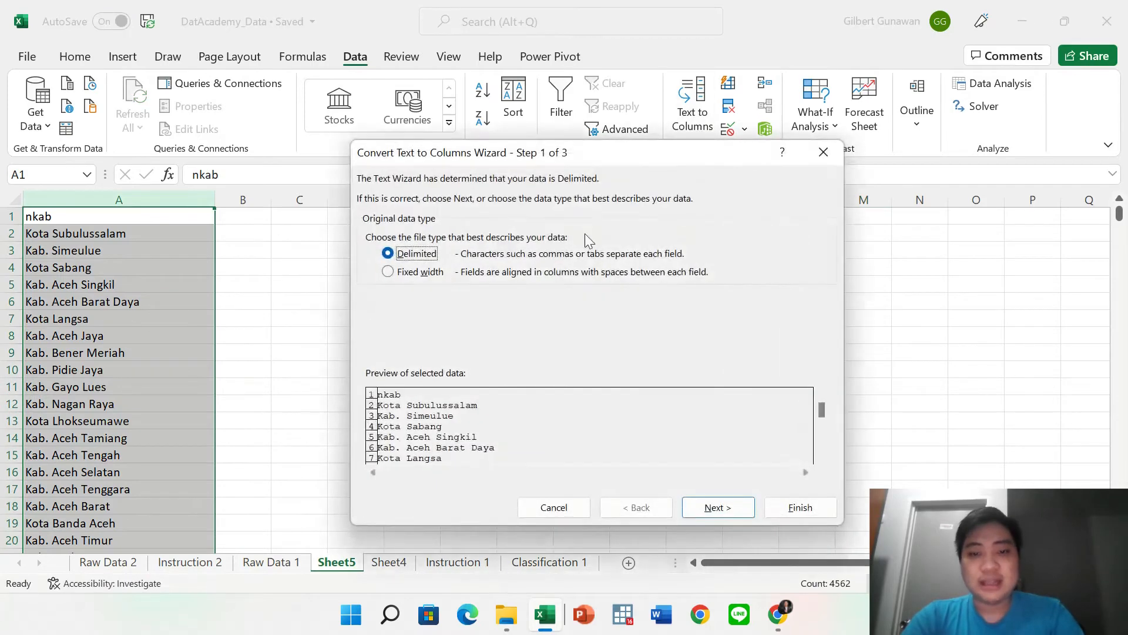
left_click(403, 272)
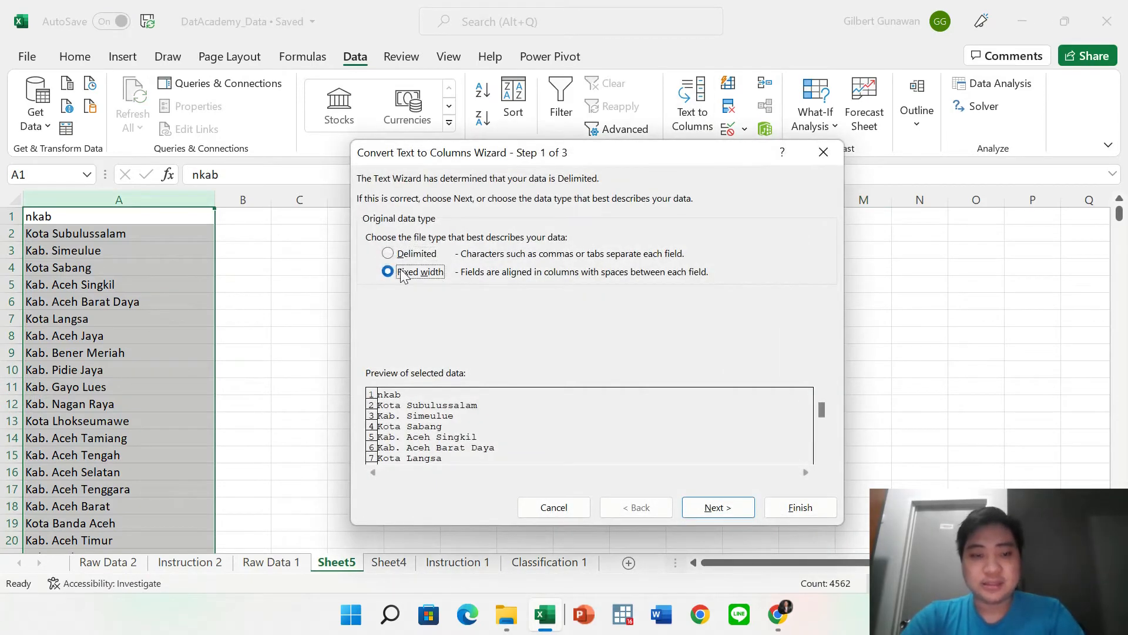
left_click(732, 514)
left_click(731, 506)
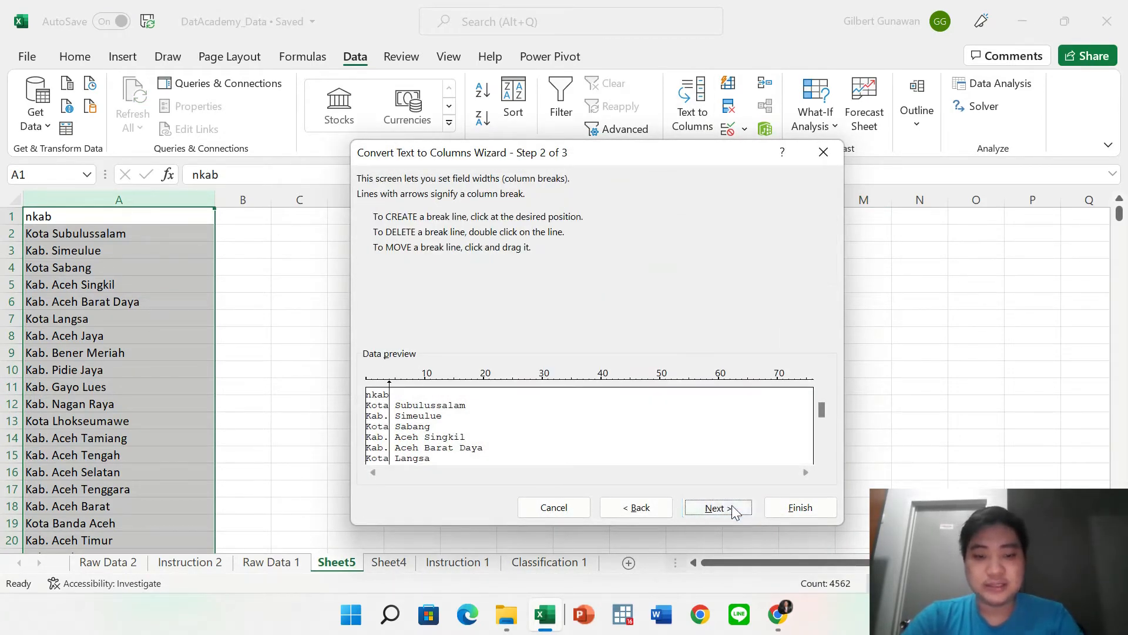
left_click(808, 513)
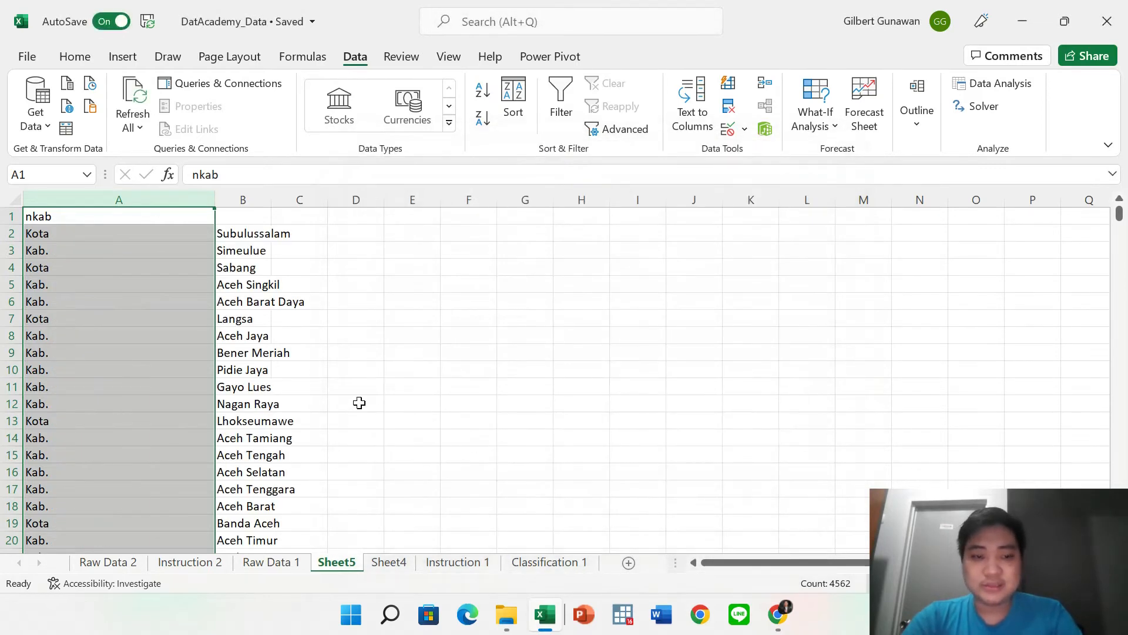
left_click(359, 403)
Confirm column B's names run down to row 4562, then undo the fixed-width split.
scroll(359, 402, "down", 10)
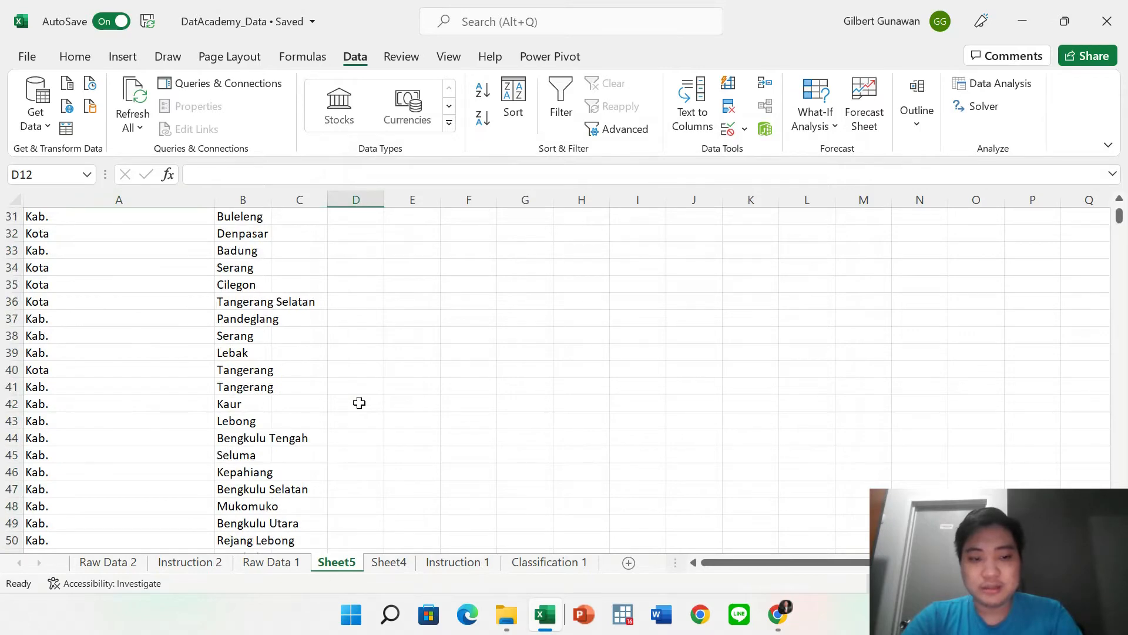
scroll(359, 403, "down", 20)
scroll(359, 403, "down", 10)
left_click(263, 373)
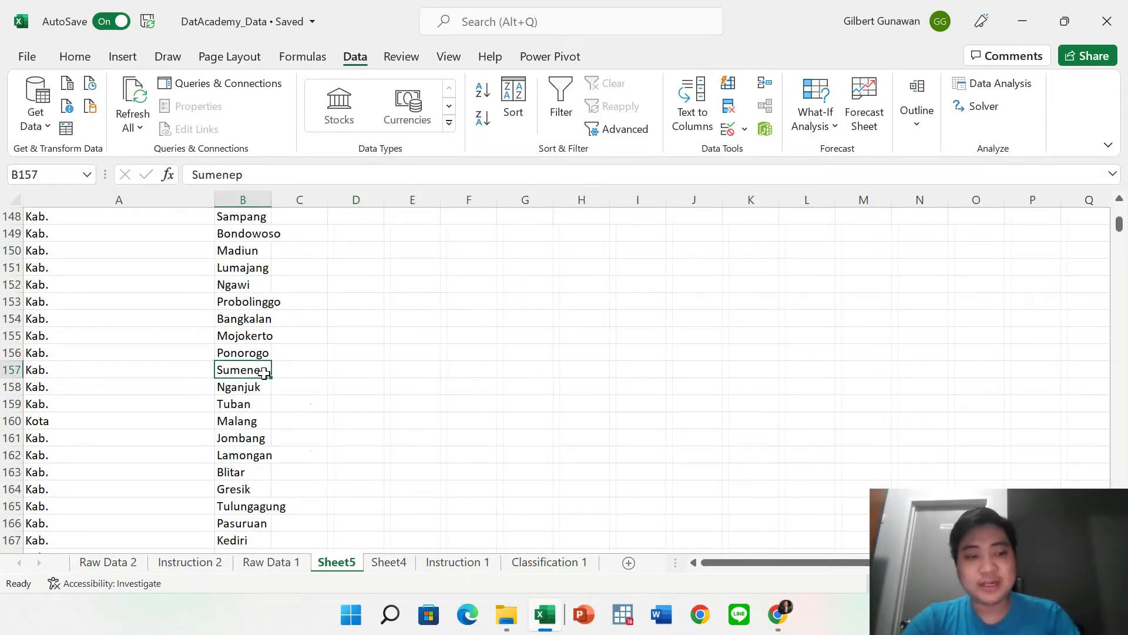
key("ctrl+Down")
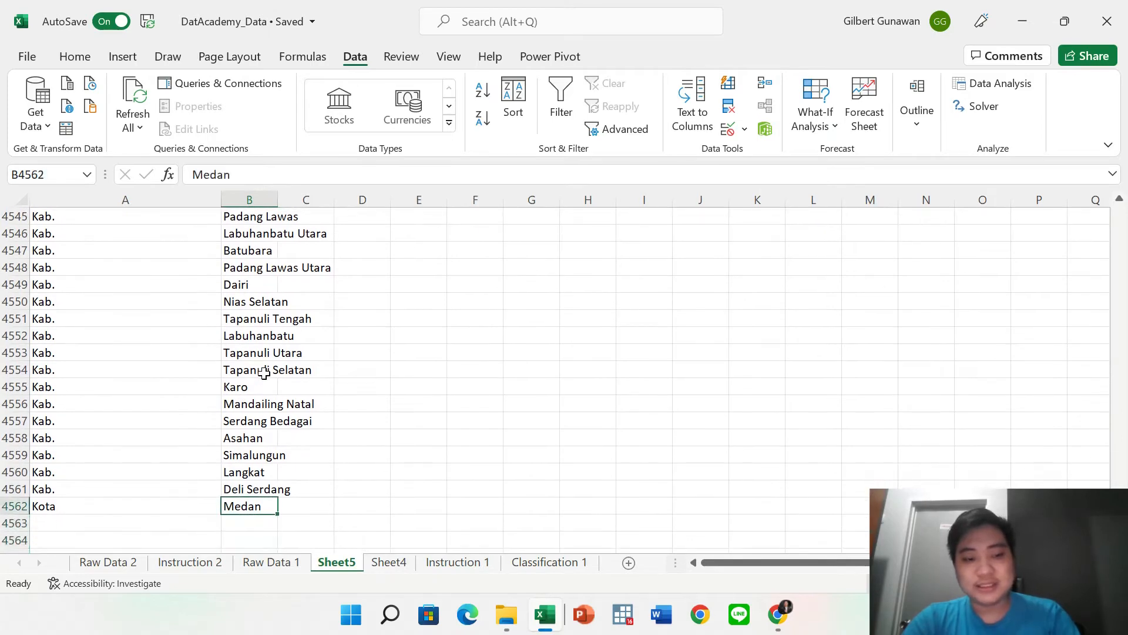
key("ctrl+Up")
key("ctrl+Up")
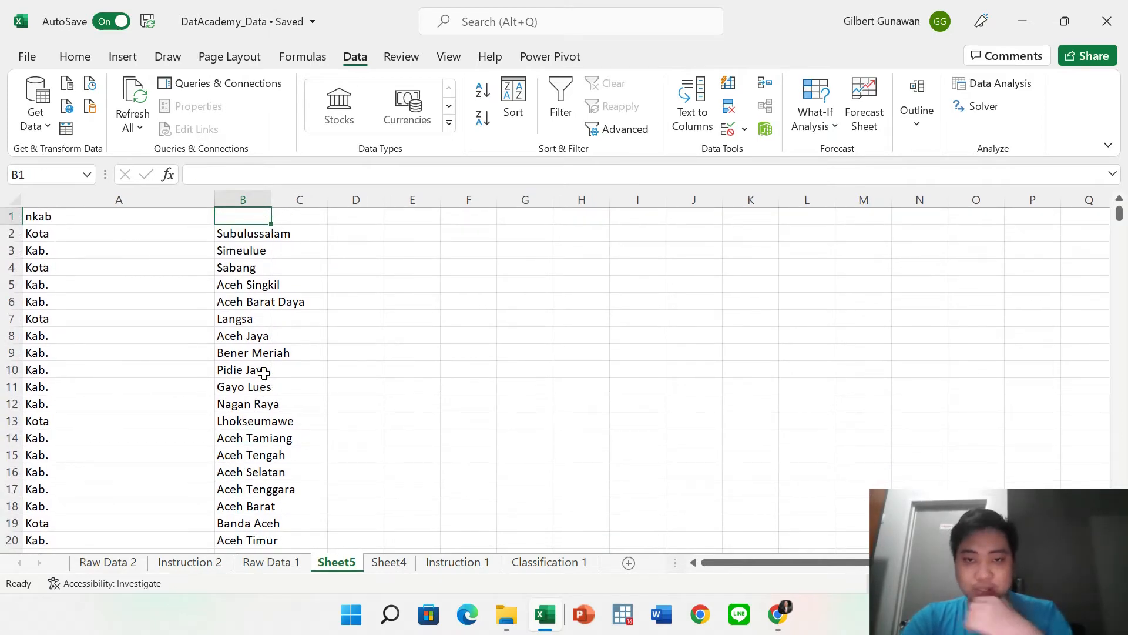
key("ctrl+z")
left_click(390, 333)
left_click(728, 84)
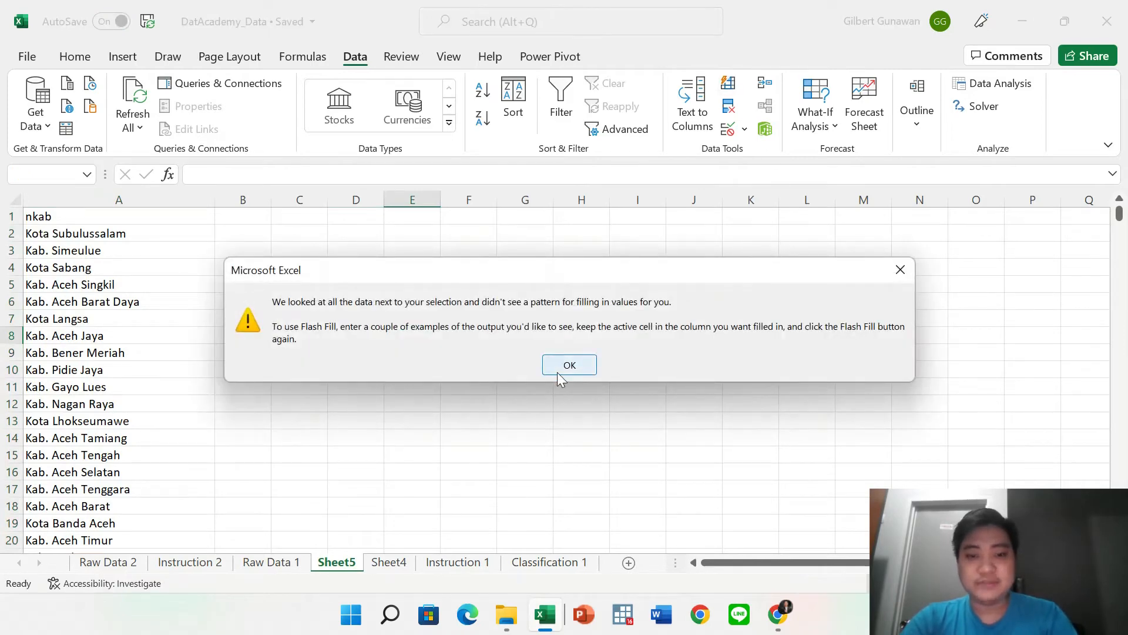
left_click(557, 371)
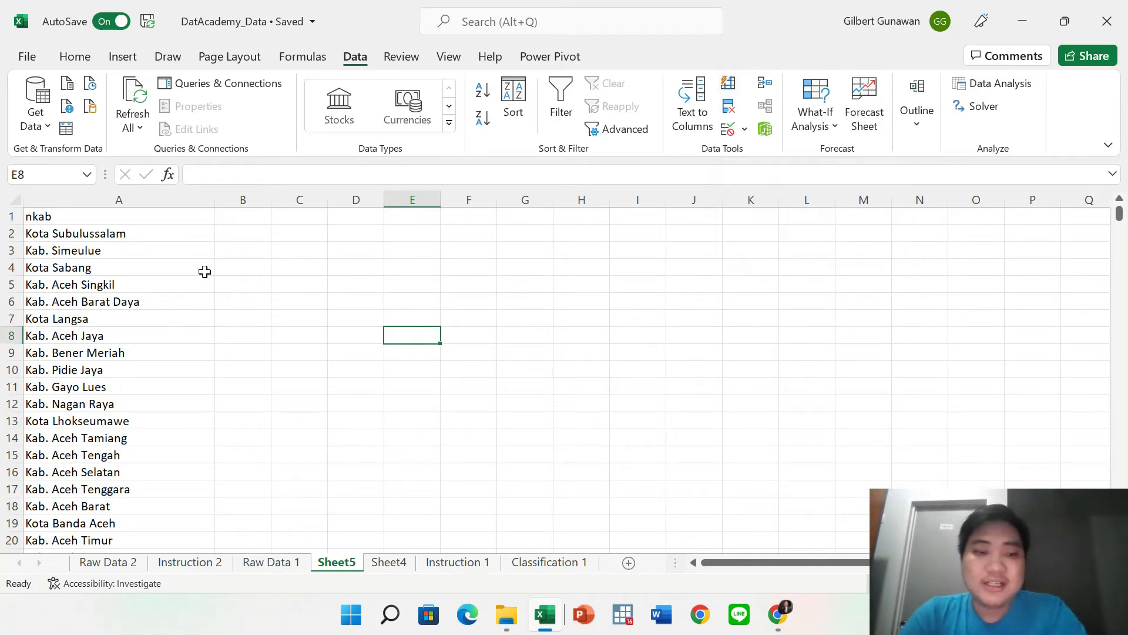
left_click(117, 217)
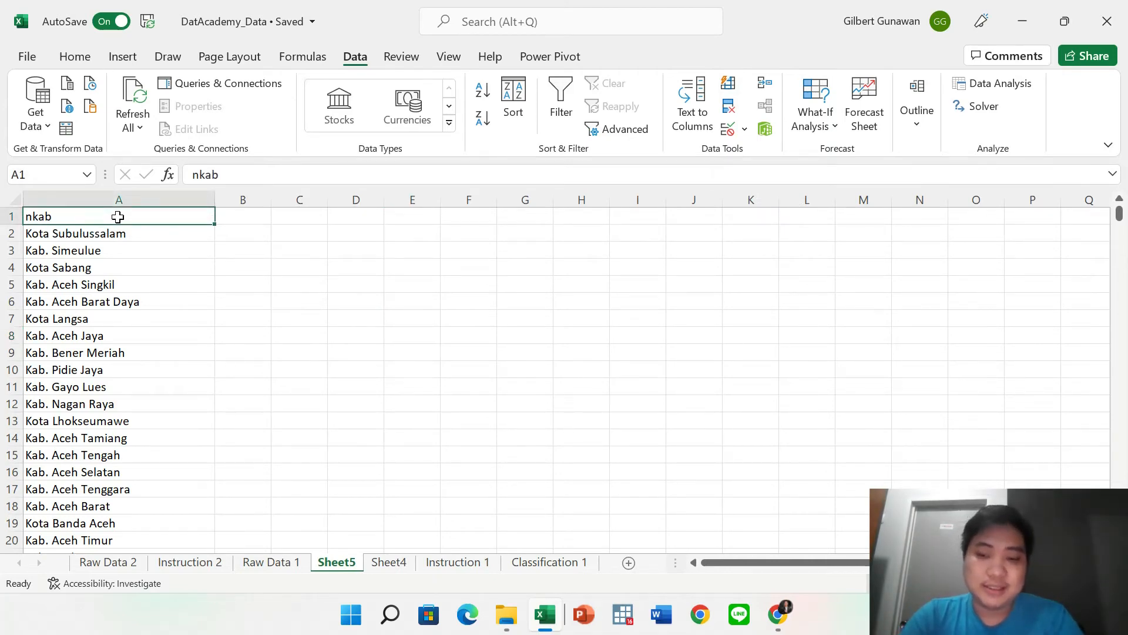
key("Down")
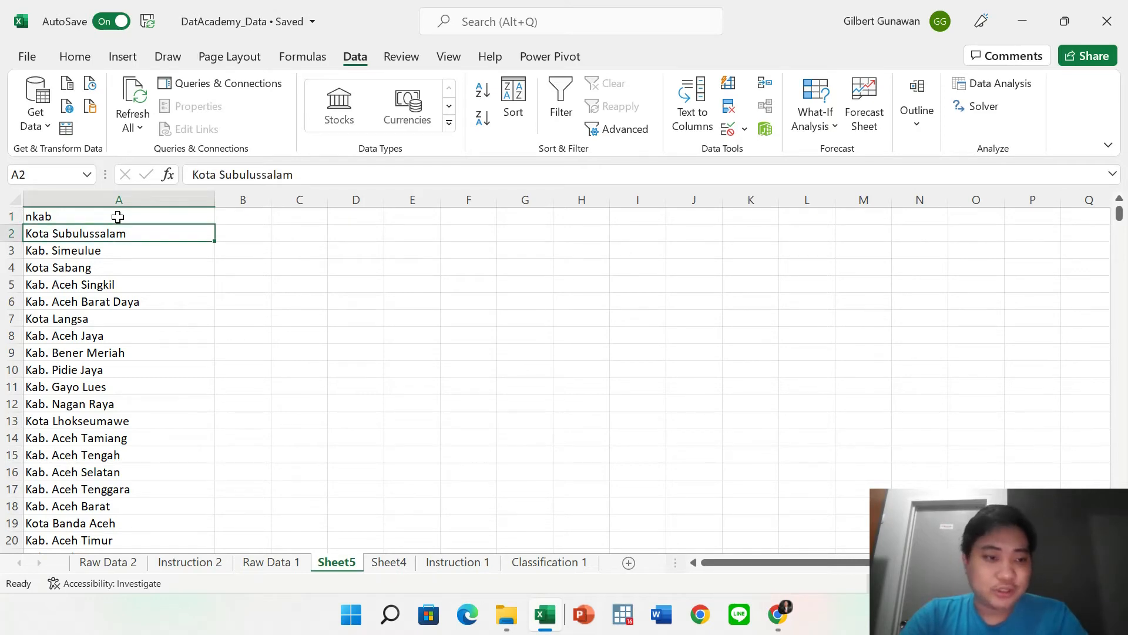
left_click(118, 217)
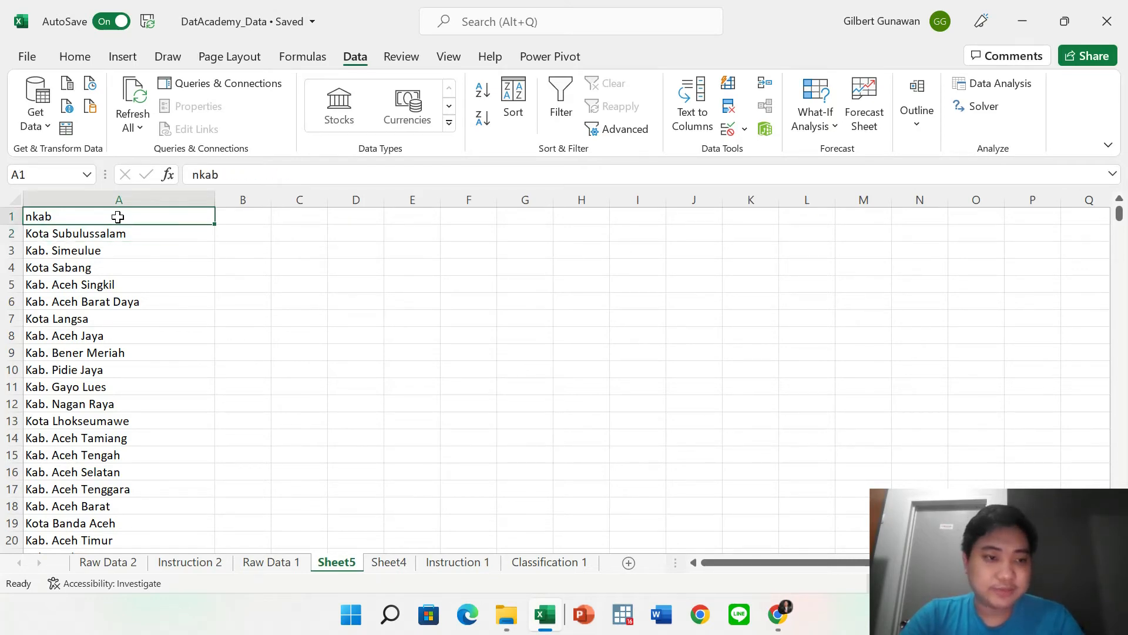
left_click(399, 317)
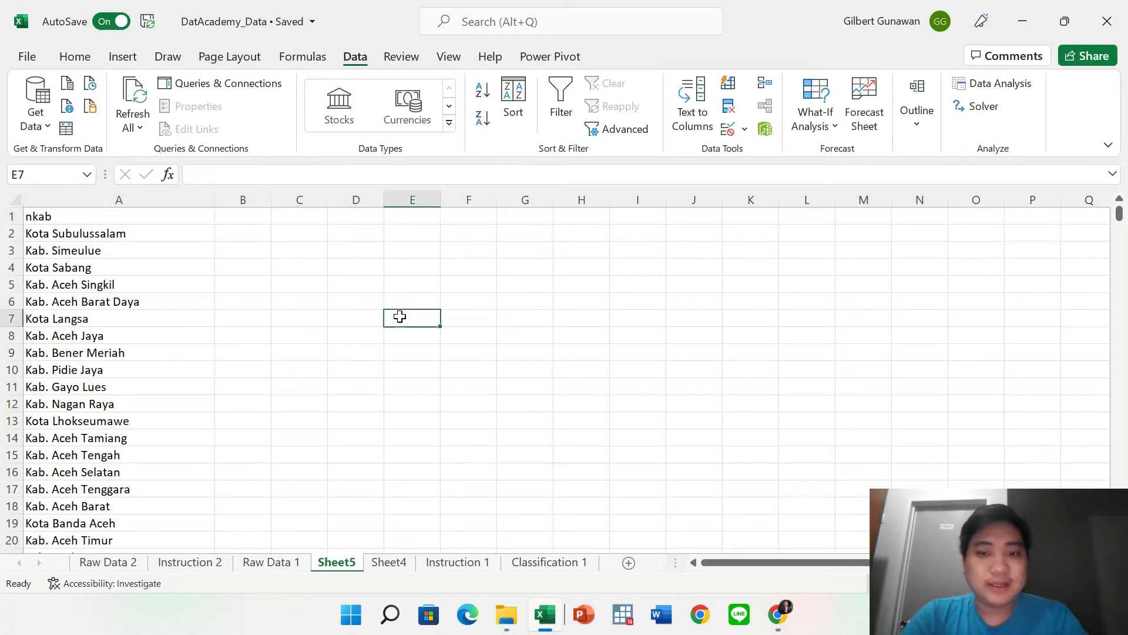
left_click(590, 333)
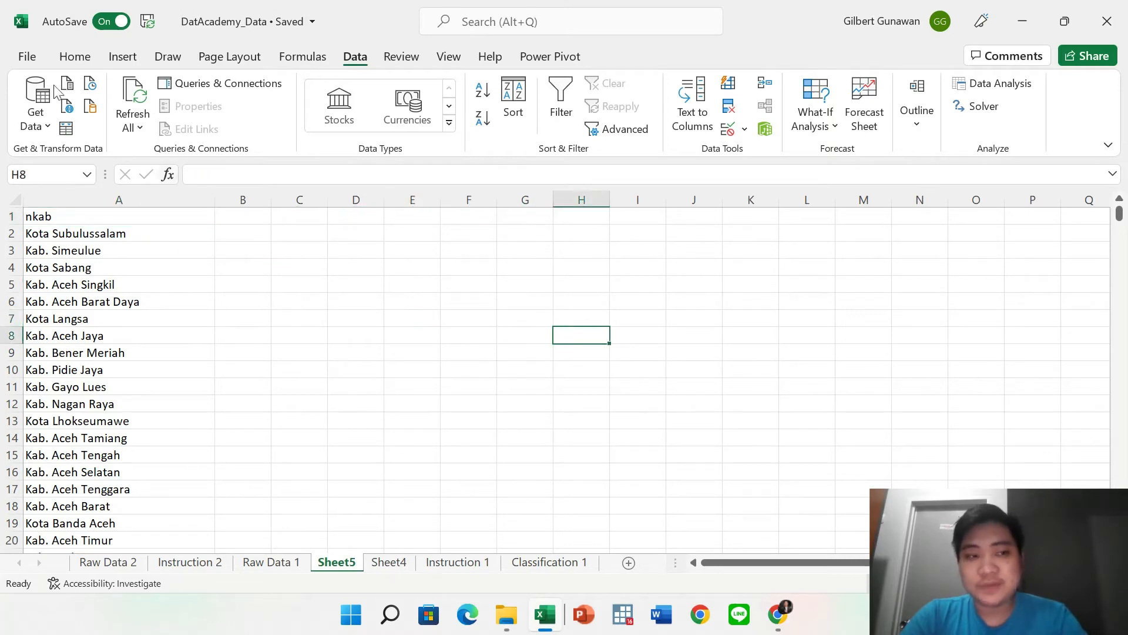
Verify Automatically Flash Fill is ticked under File > Options > Advanced, then select nkab column A.
left_click(27, 57)
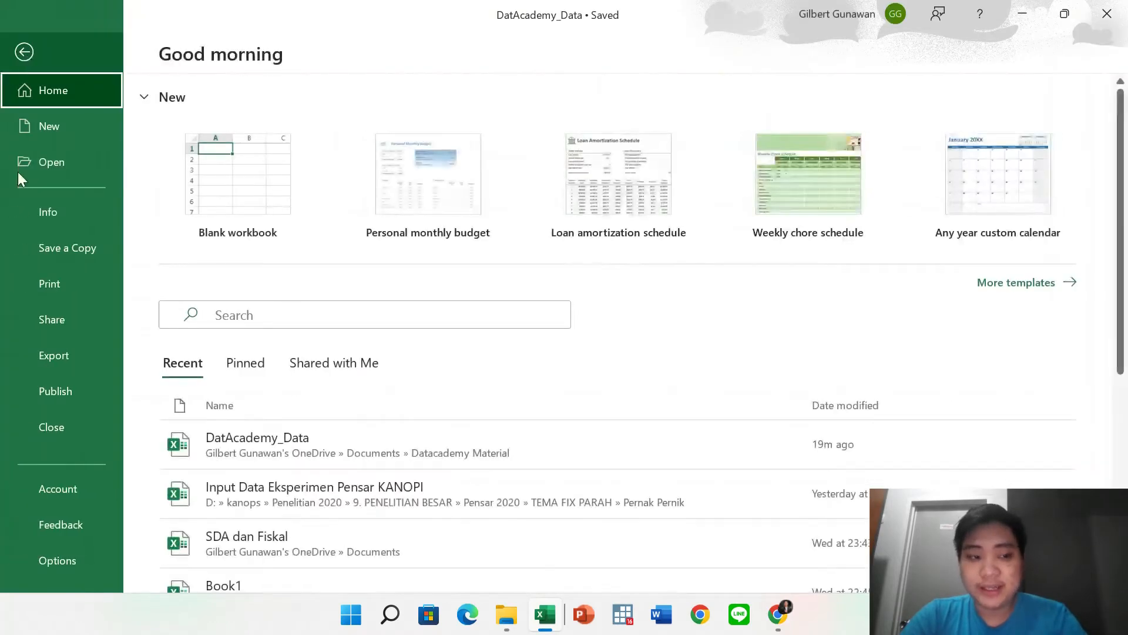
left_click(49, 553)
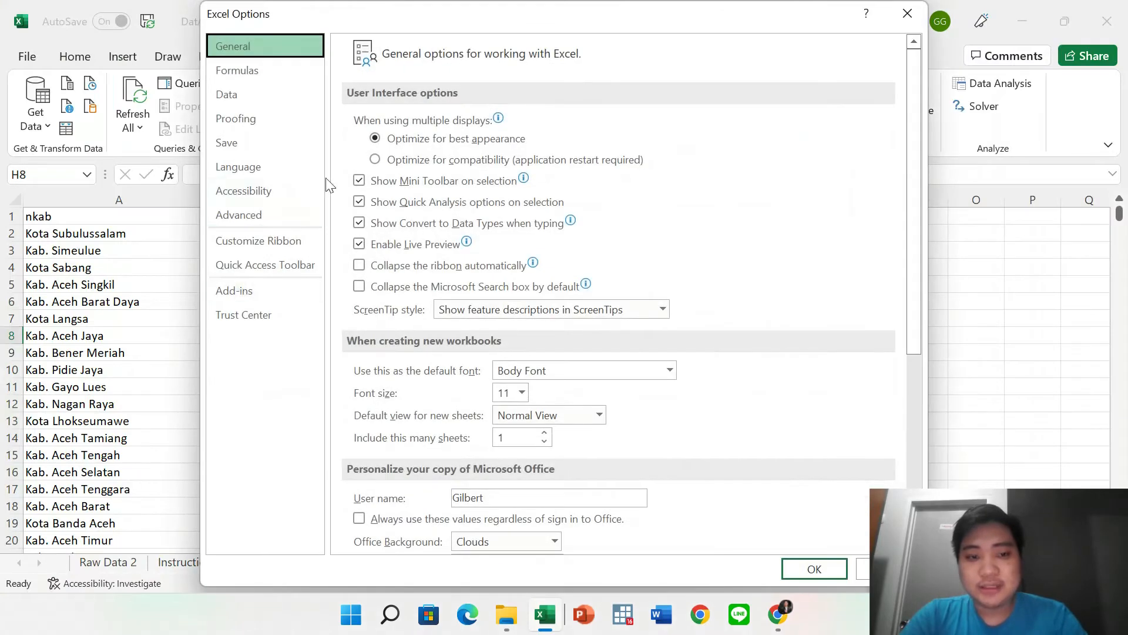
left_click(270, 215)
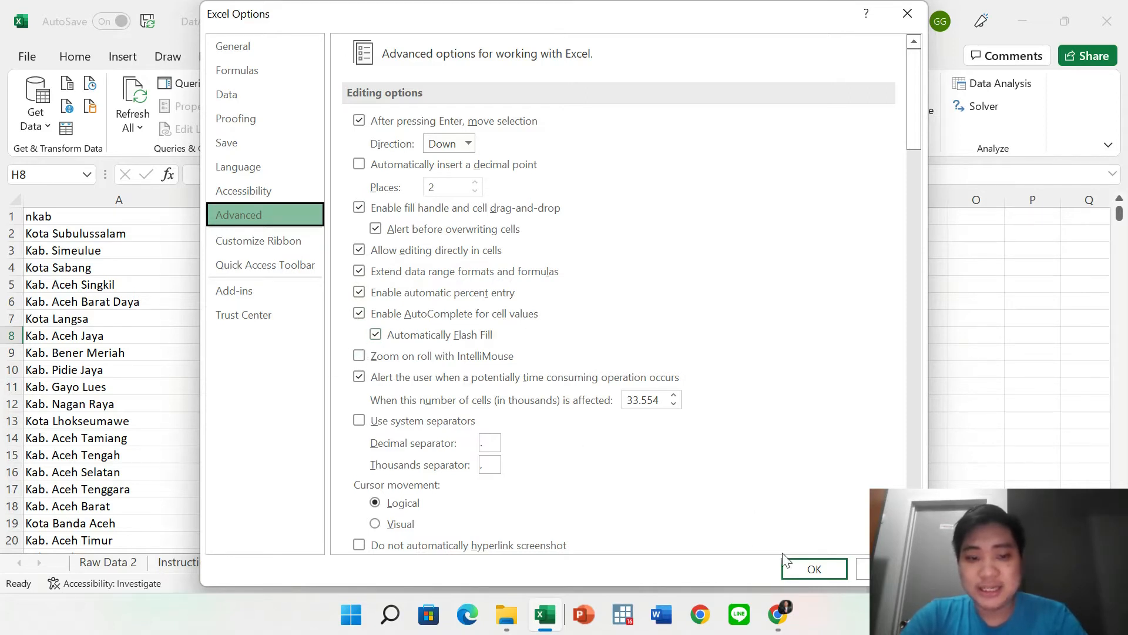
left_click(811, 569)
left_click(310, 409)
left_click(100, 199)
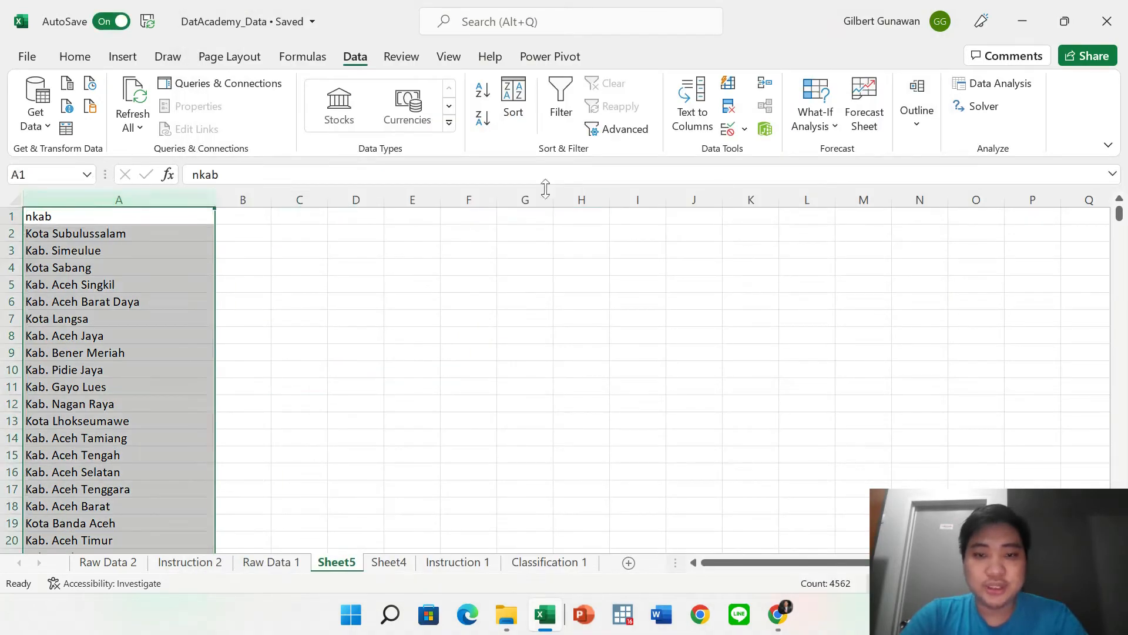
left_click(697, 117)
Split column A at spaces with Text to Columns, then undo that split.
left_click(715, 508)
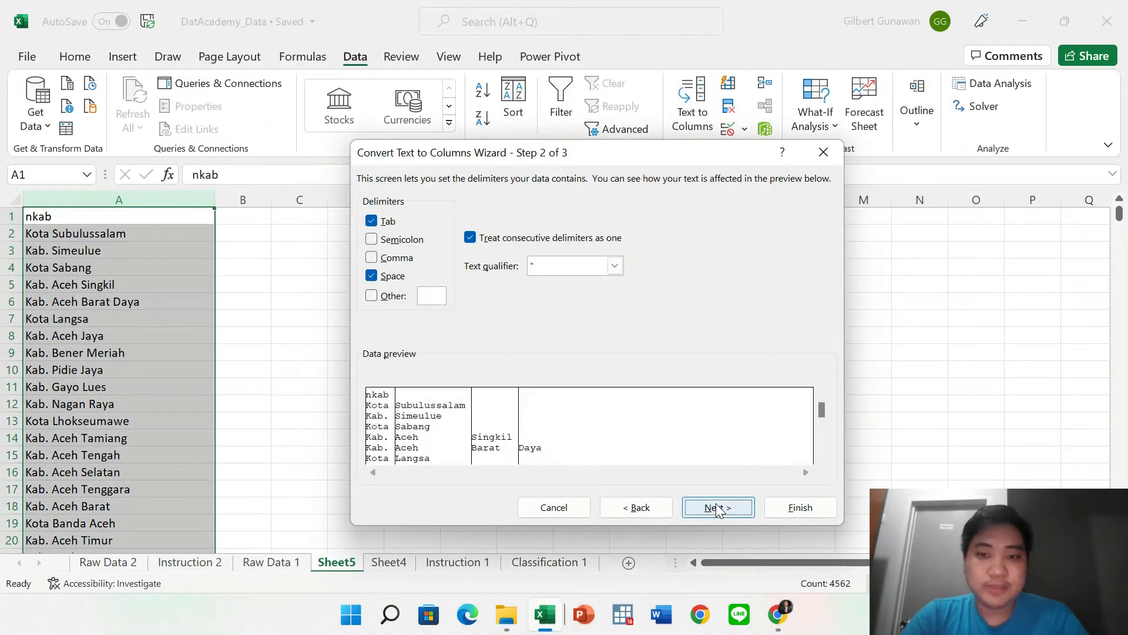
left_click(720, 509)
left_click(804, 513)
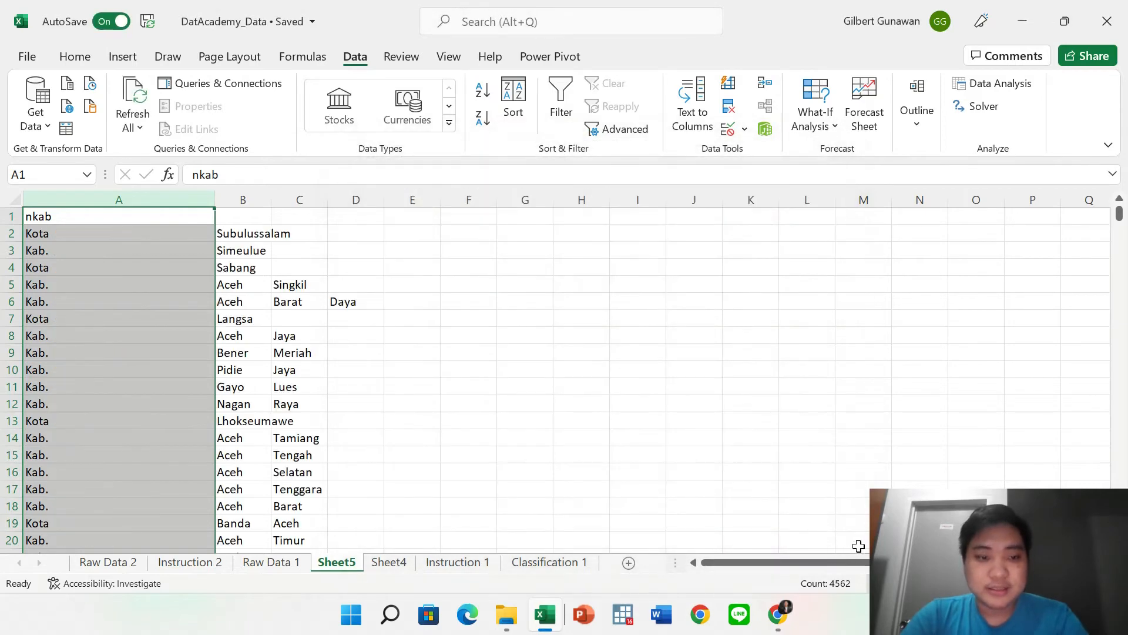
left_click(406, 360)
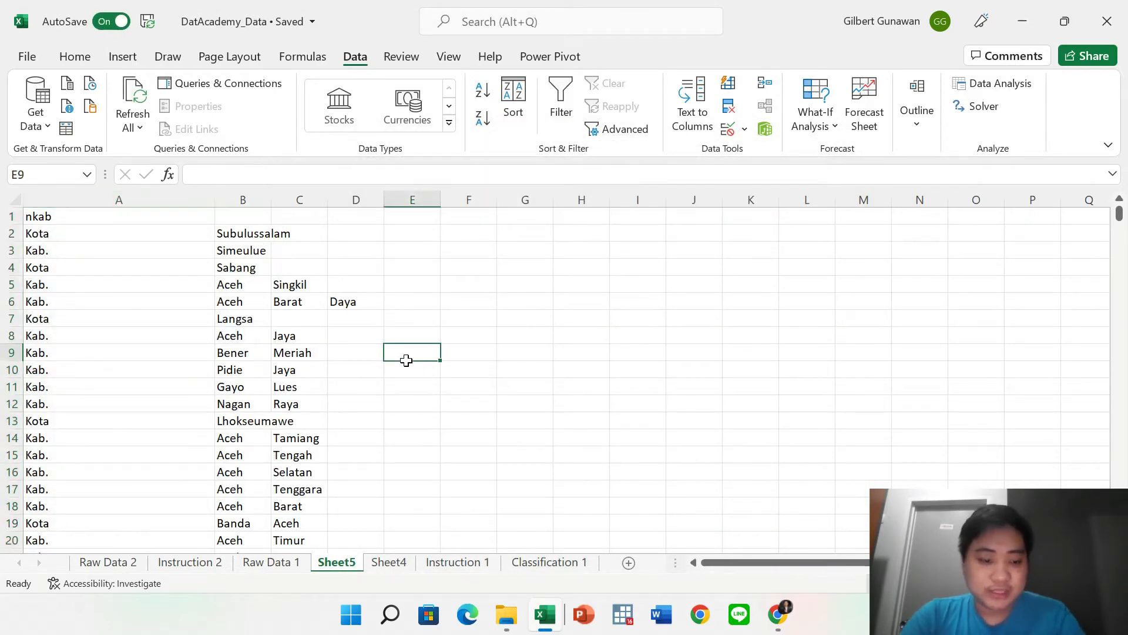
key("ctrl+z")
Redo the split as Fixed width, leaving Kota/Kab. in column A and names like Subulussalam in B.
left_click(692, 105)
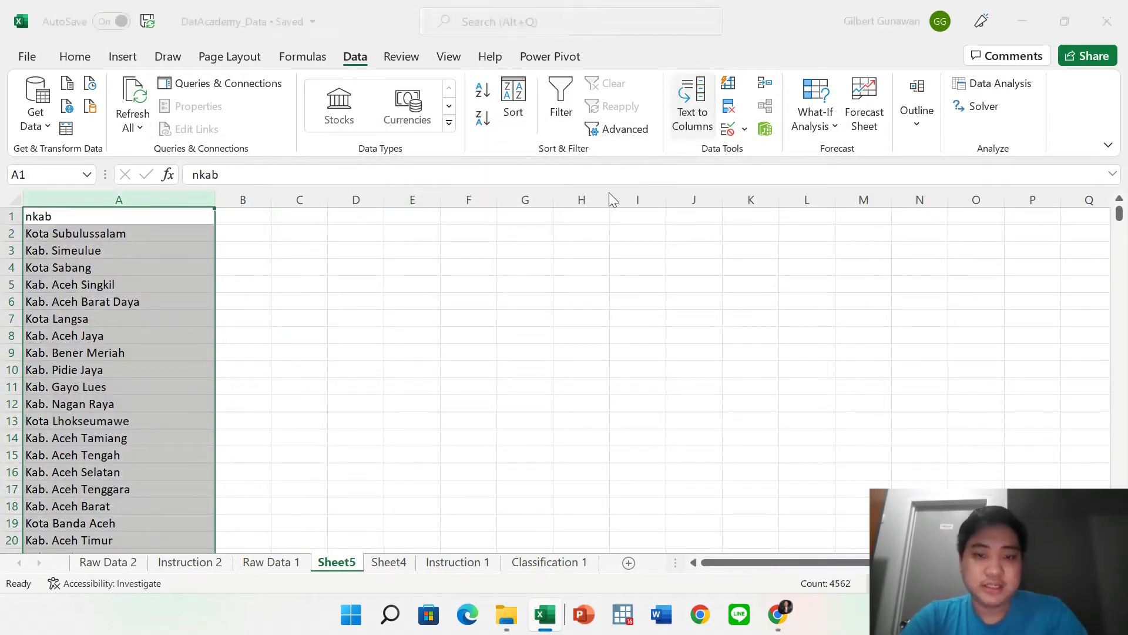
left_click(388, 270)
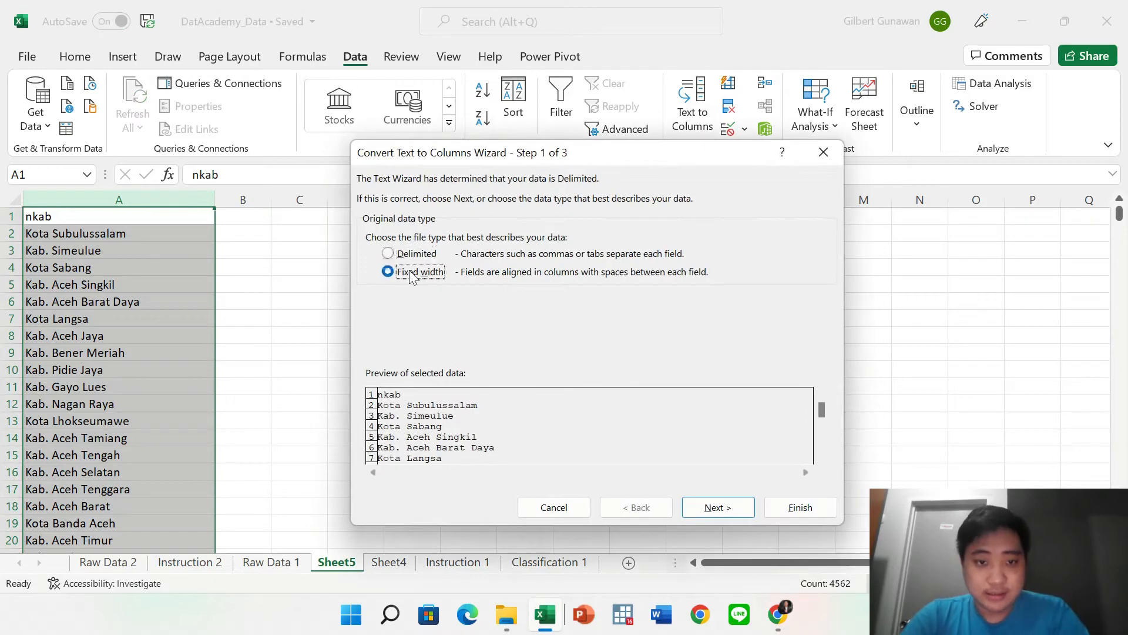
left_click(743, 507)
left_click(803, 507)
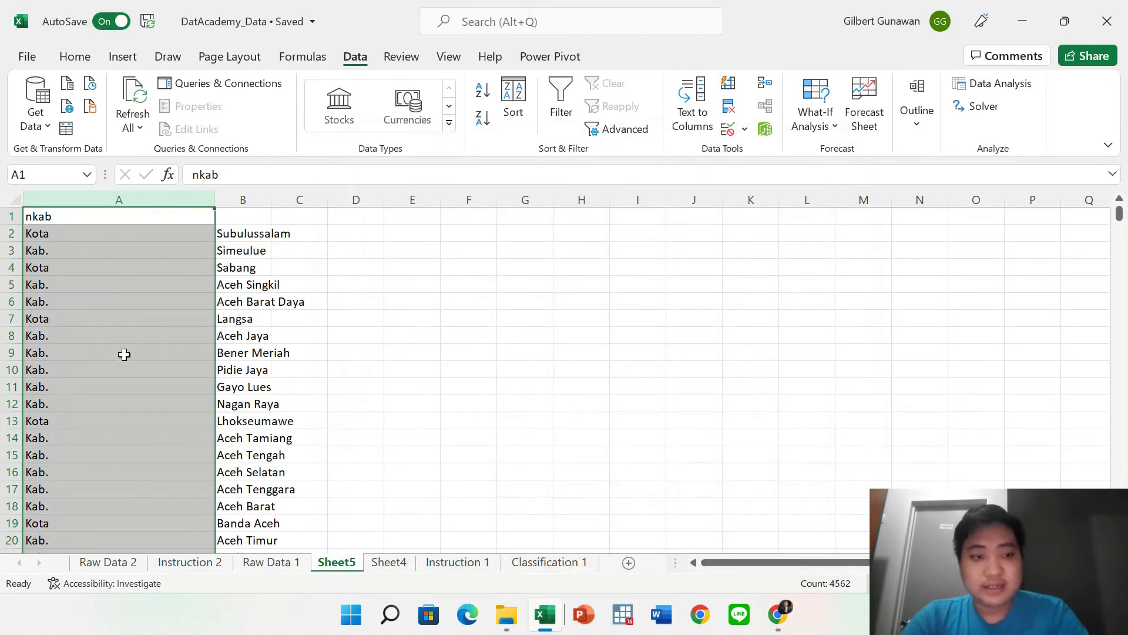
left_click(136, 332)
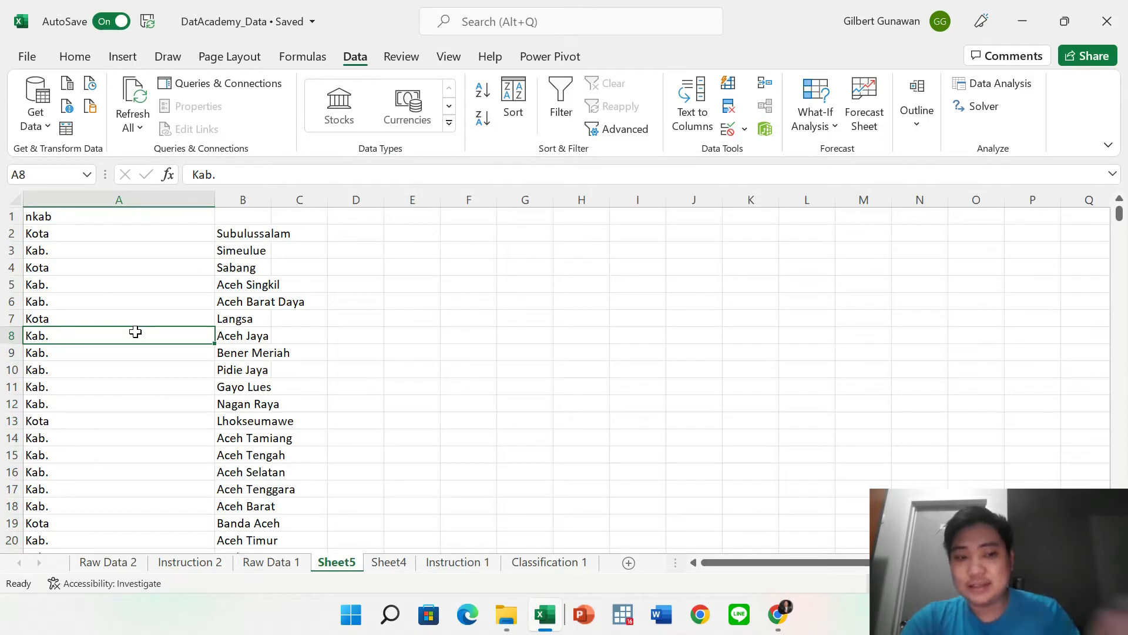
left_click(235, 243)
Check the split names such as Langsa and Aceh Barat Daya, then autofit column B.
key("Right")
key("Left")
key("Down")
key("Down")
key("Down")
key("Down")
key("Up")
double_click(271, 199)
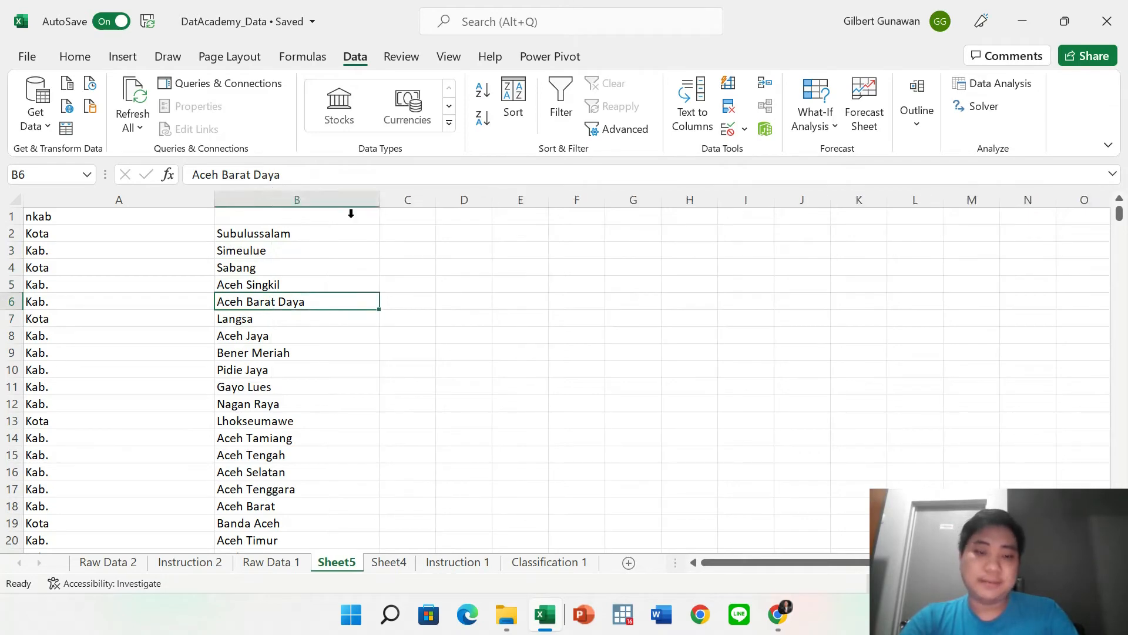
left_click(416, 229)
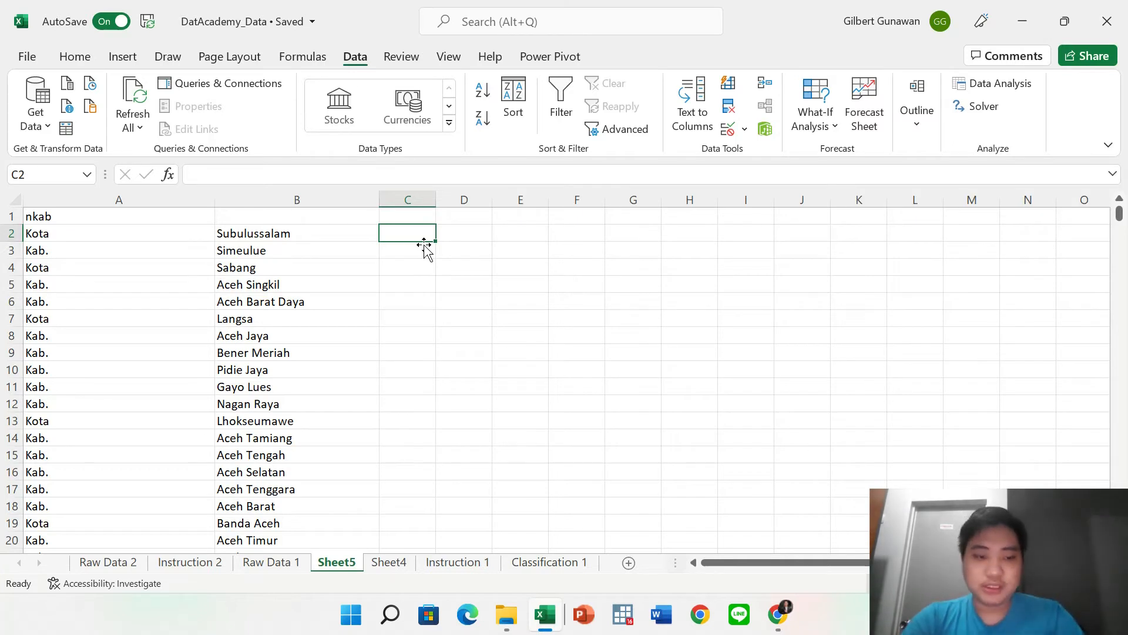
scroll(424, 245, "up", 1)
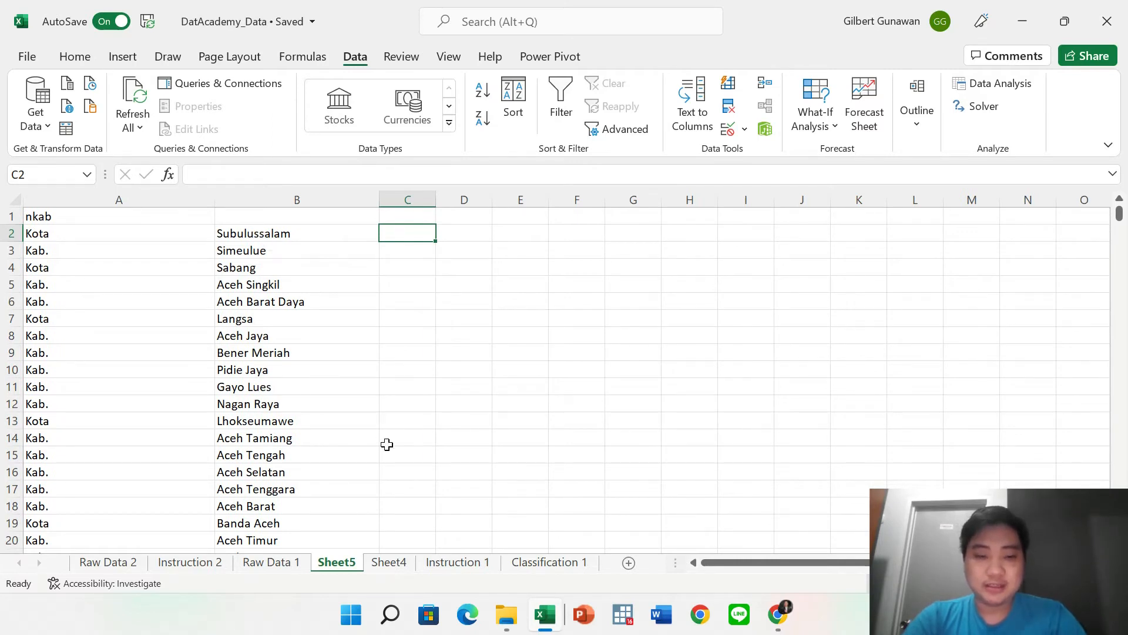
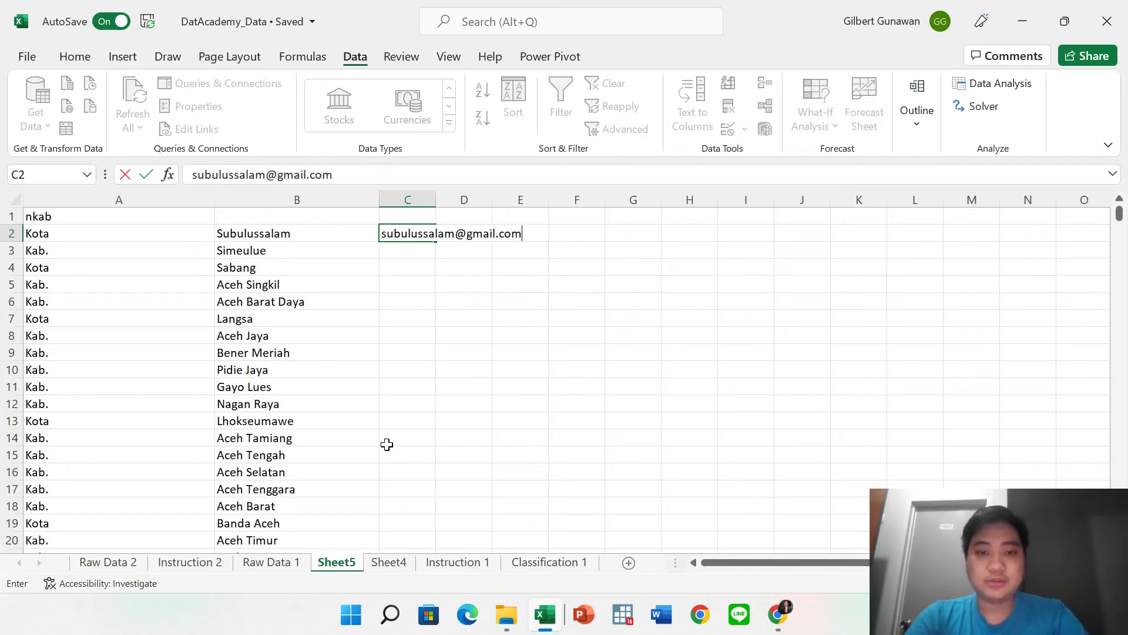
key("Return")
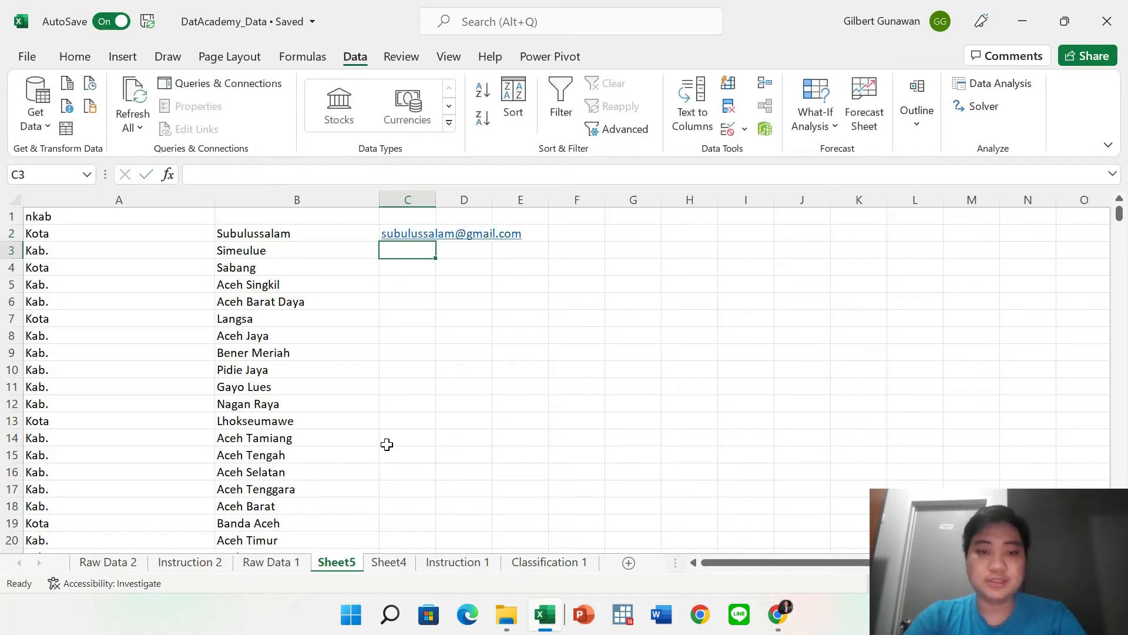
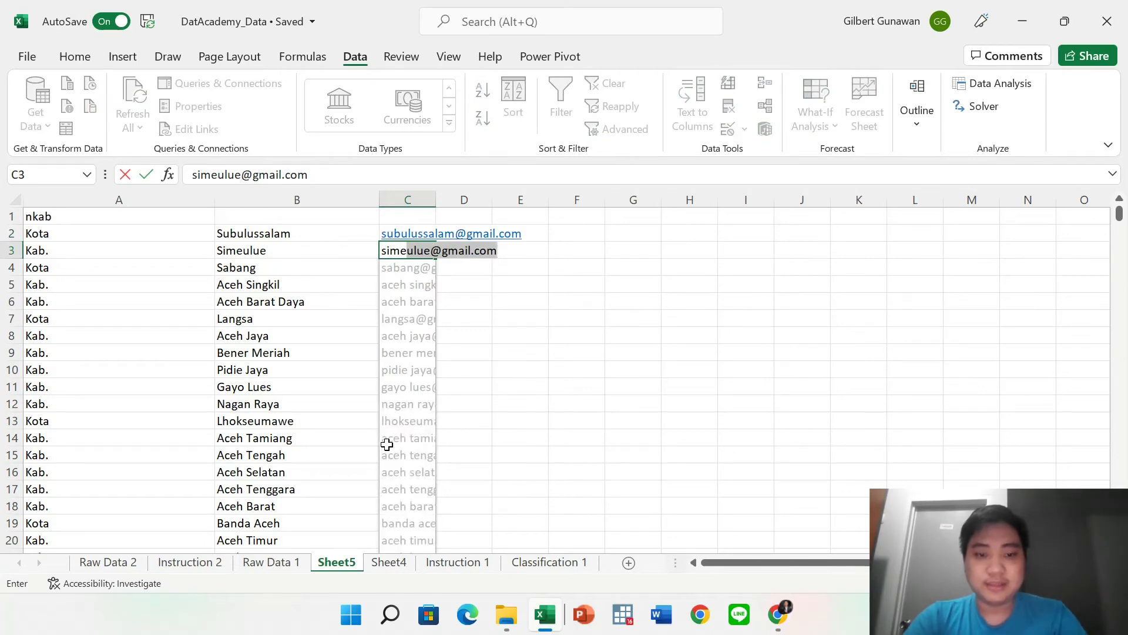
scroll(387, 444, "down", 4)
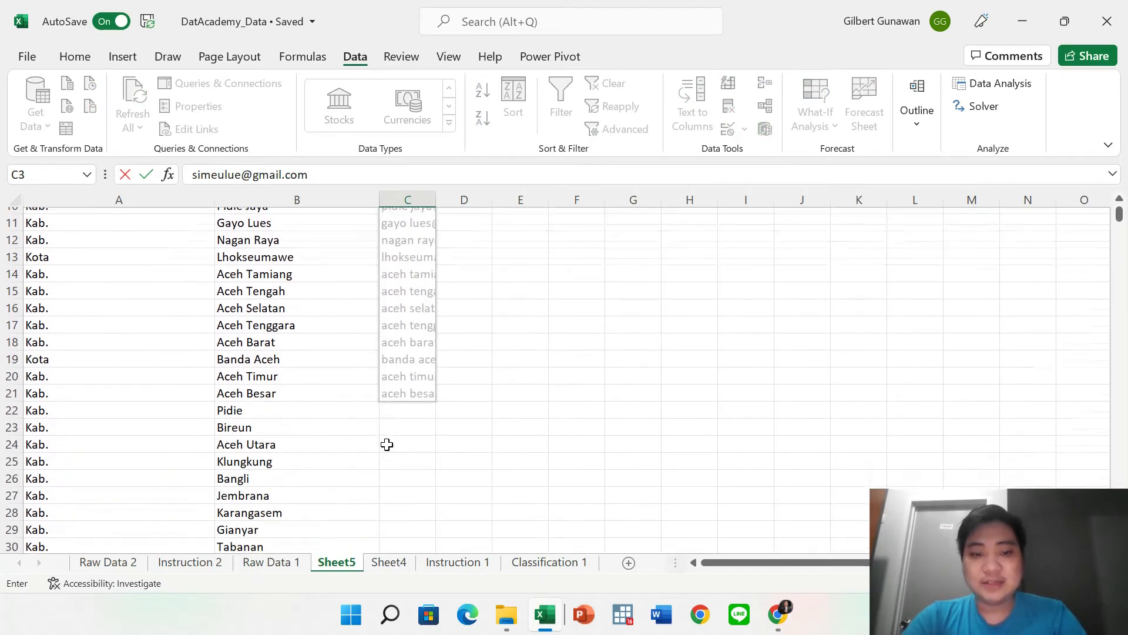
scroll(386, 444, "up", 4)
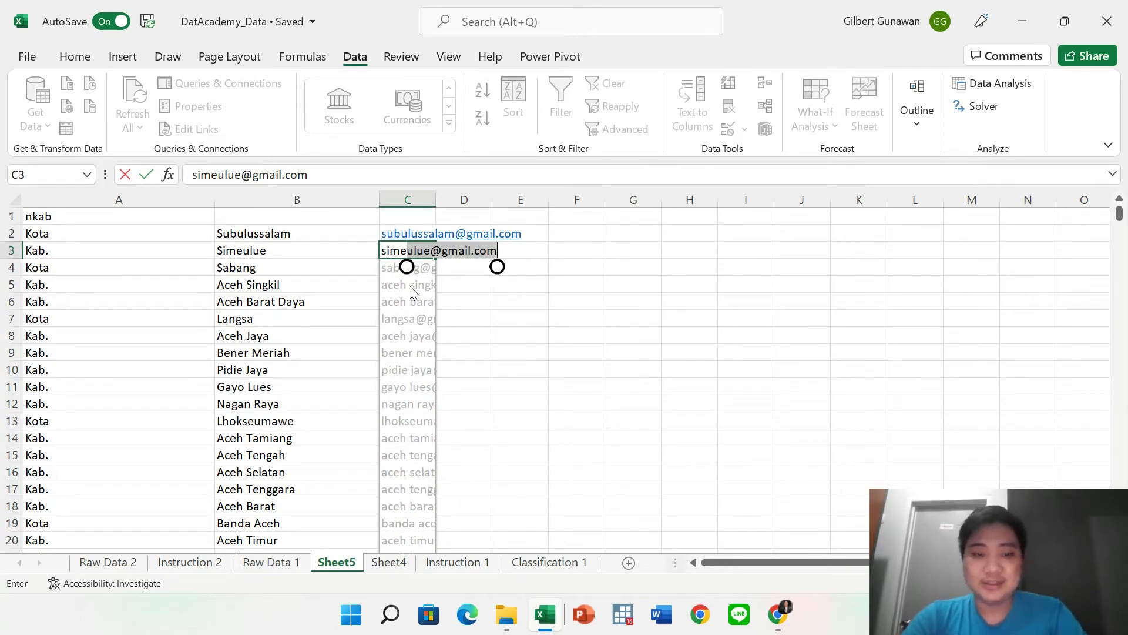
key("Return")
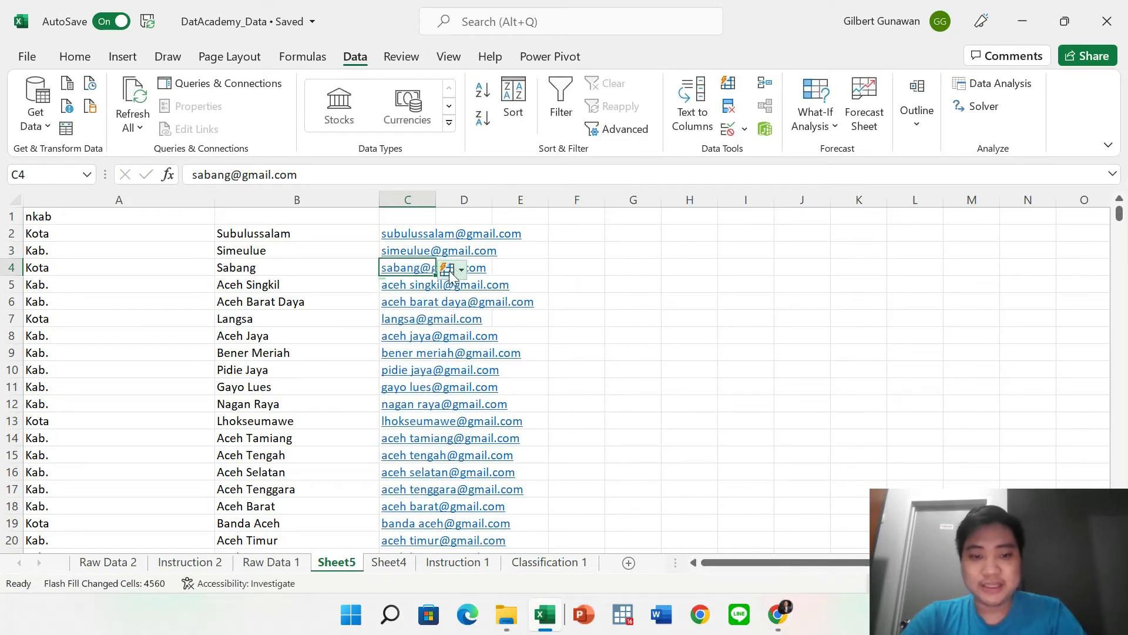
Undo the e-mail Flash Fill, clear C3, then Flash Fill the e-mails again from C2.
left_click(450, 273)
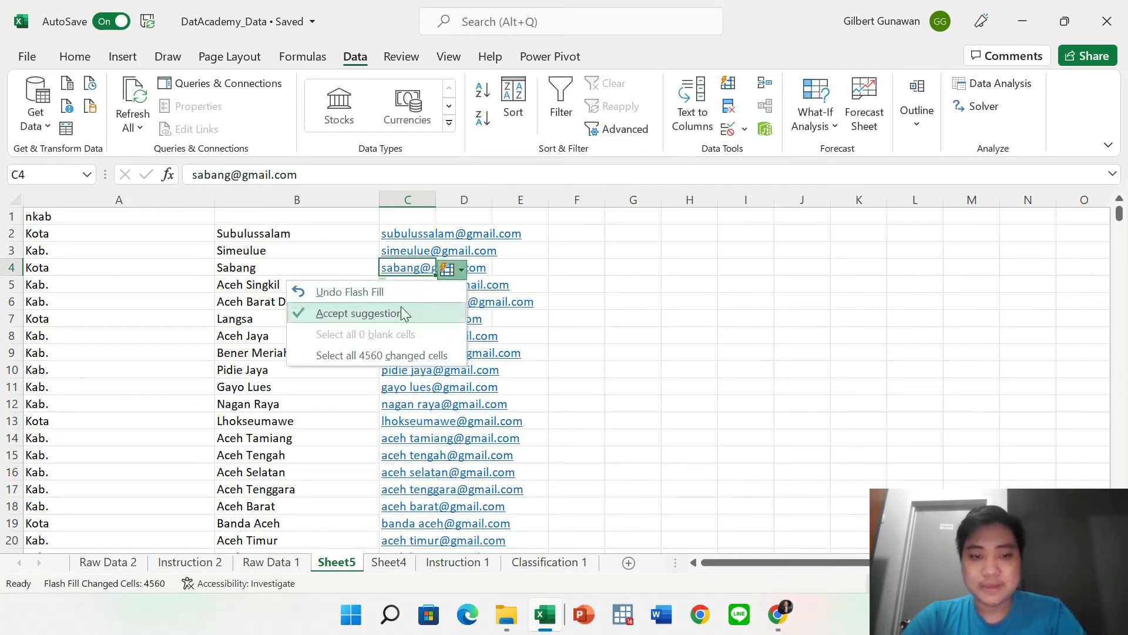
left_click(334, 292)
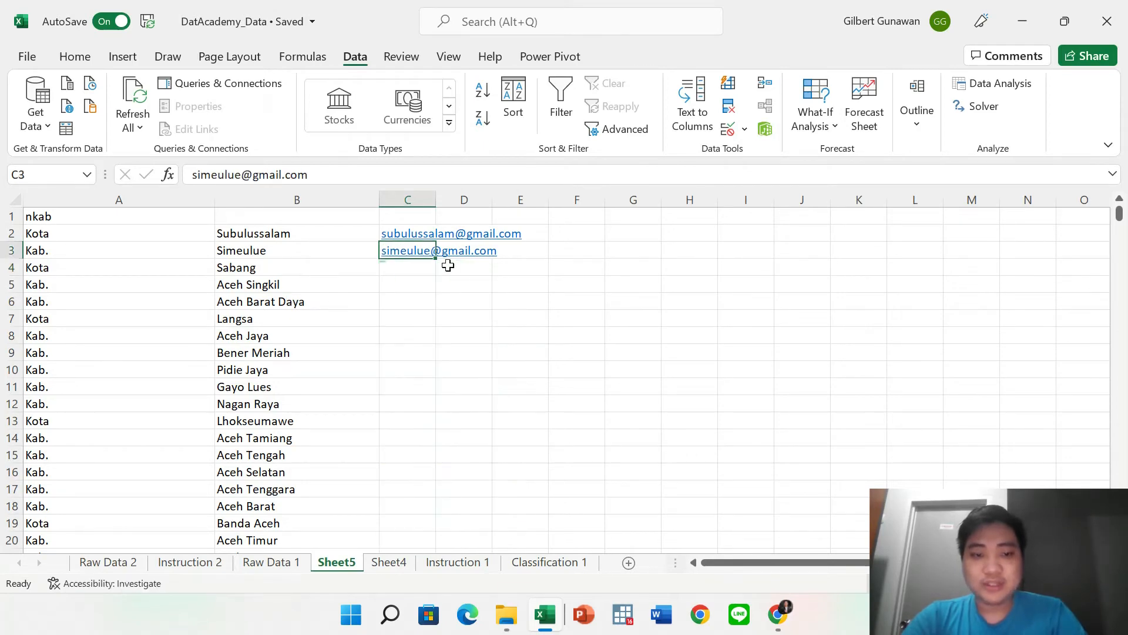
key("BackSpace")
key("Escape")
key("Right")
key("Up")
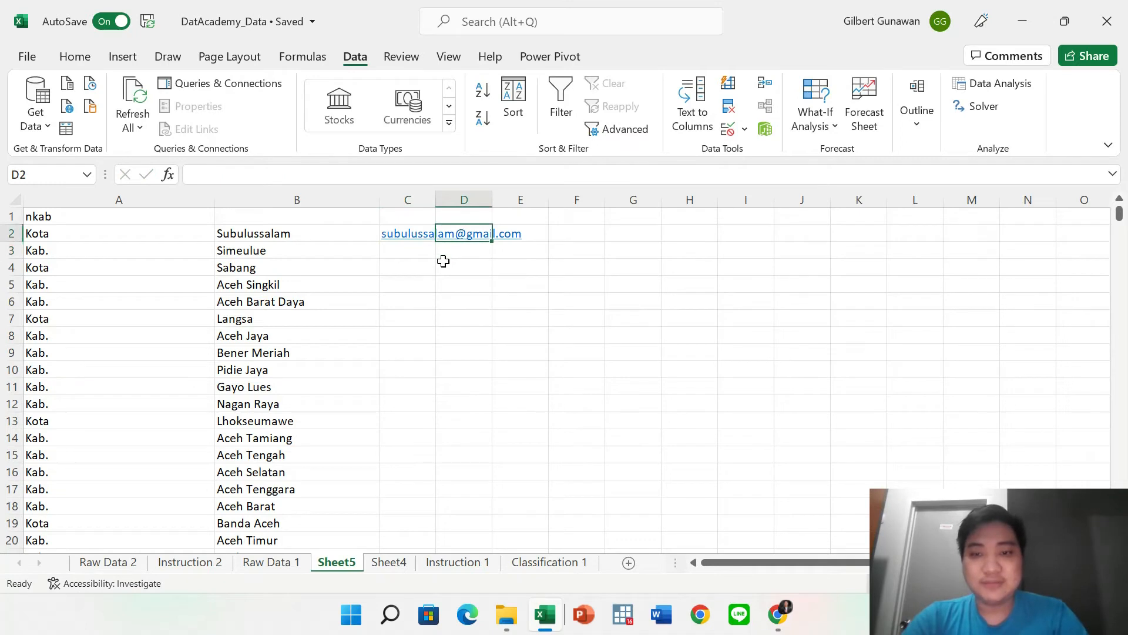
left_click(414, 246)
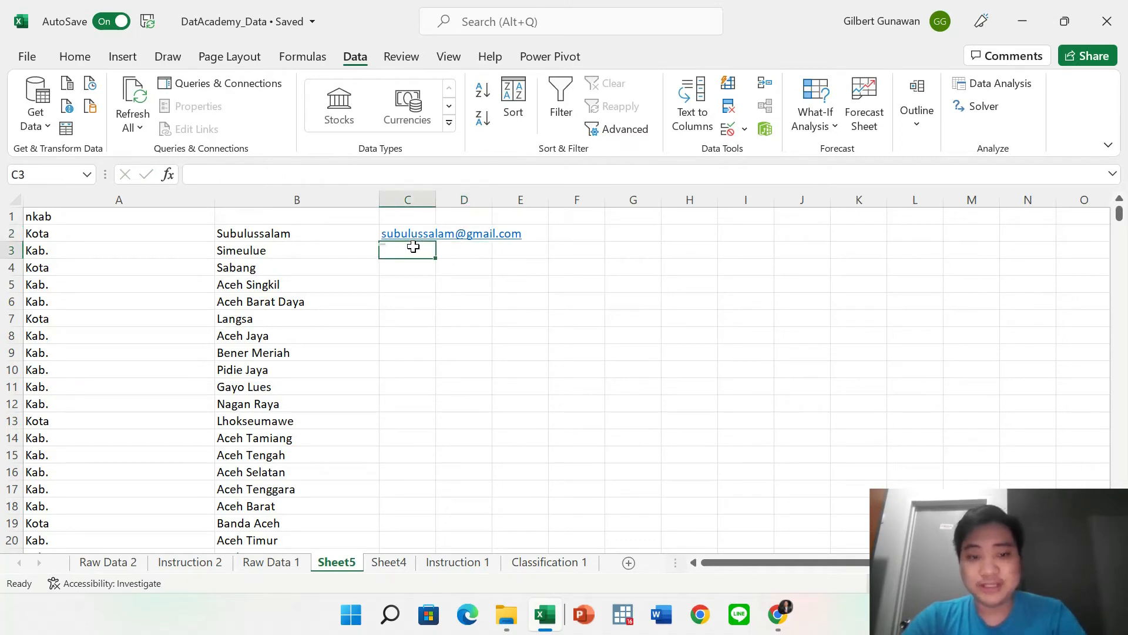
key("Up")
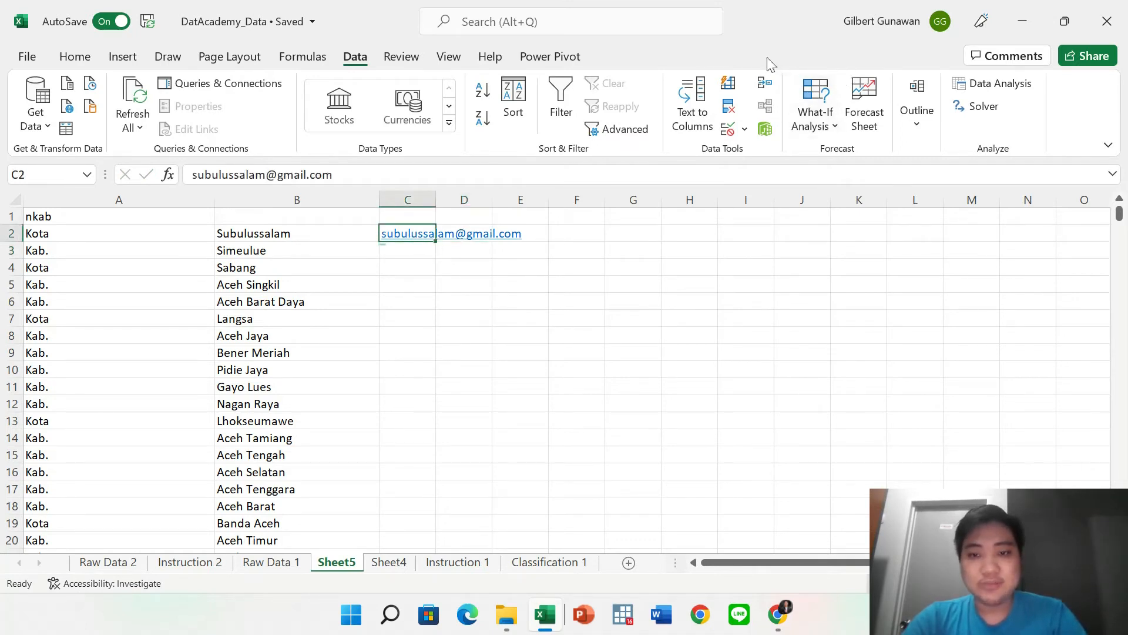
left_click(729, 83)
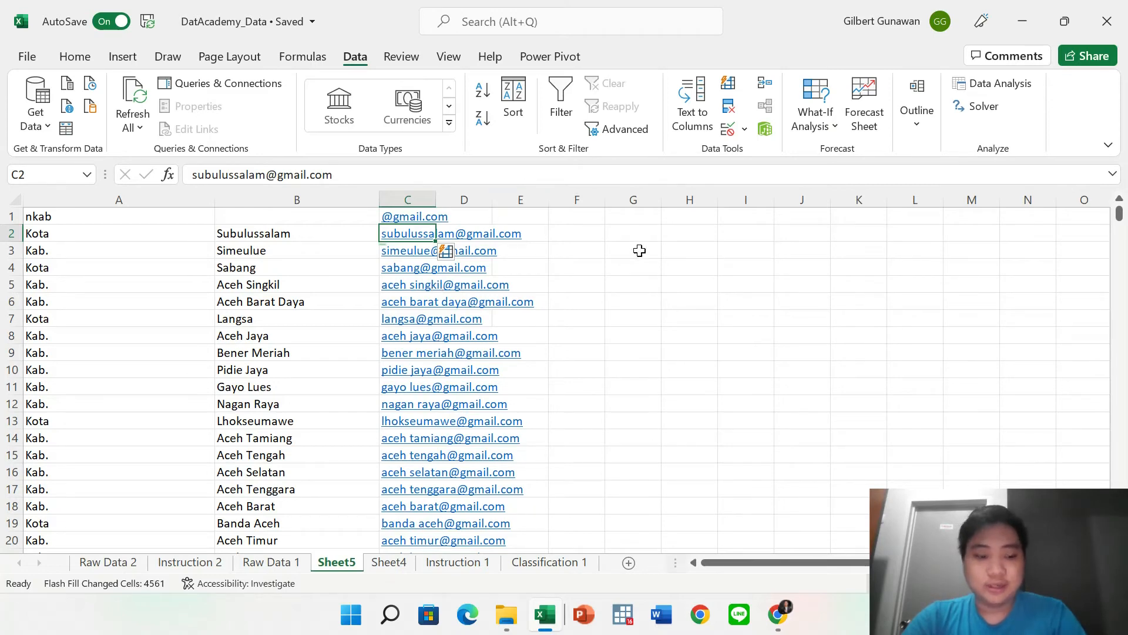
Undo the flash-filled e-mail addresses and delete the address left in C2.
key("ctrl+z")
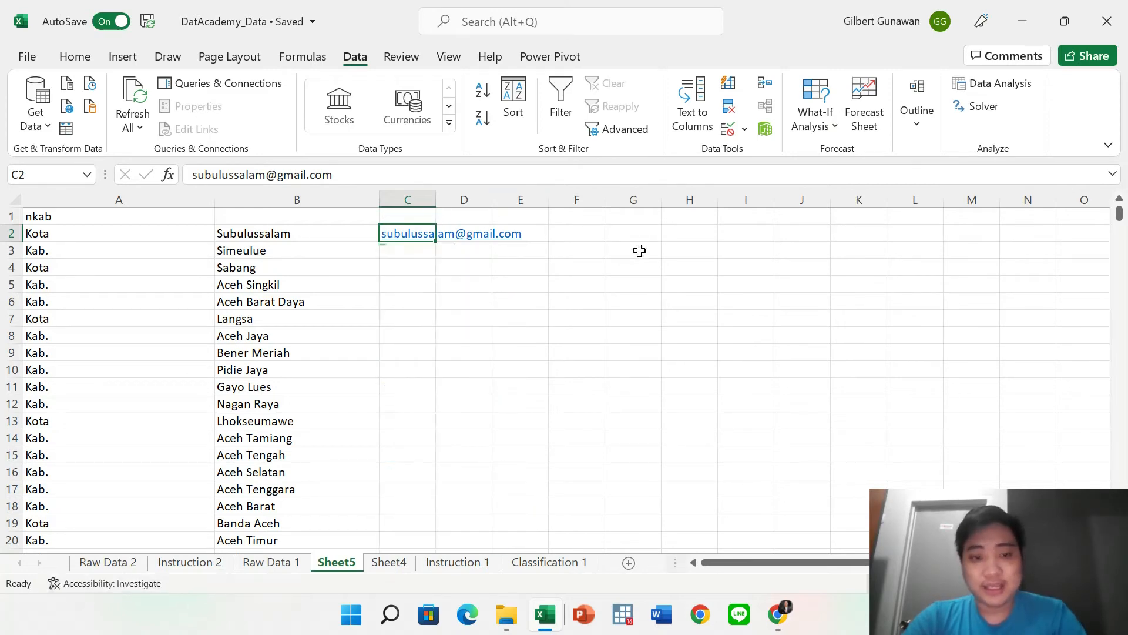
key("ctrl+e")
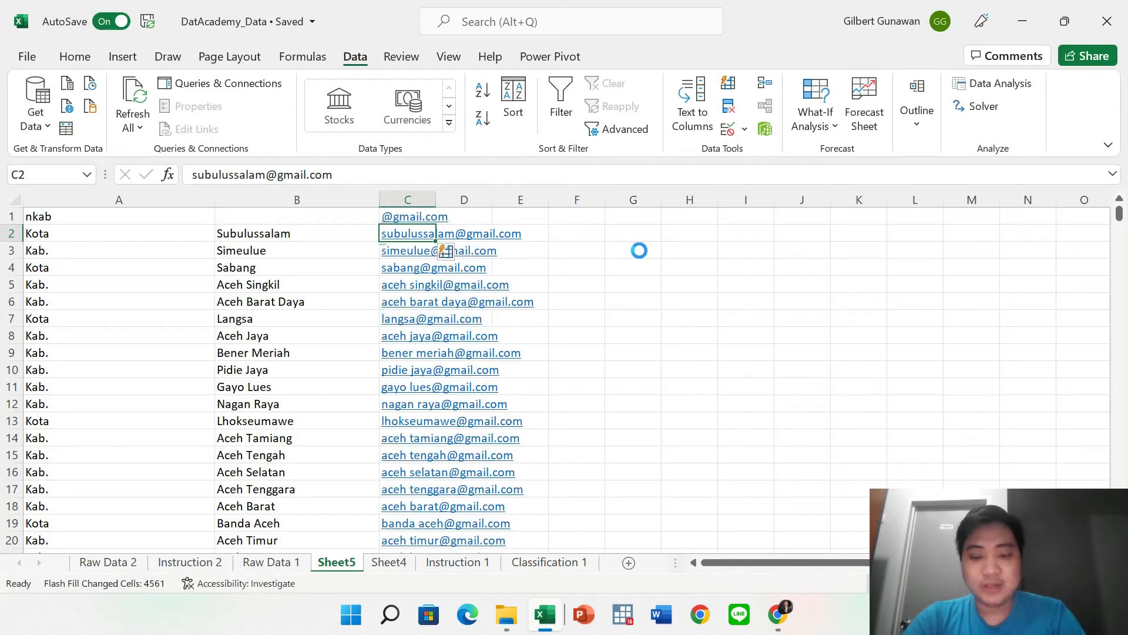
scroll(464, 318, "down", 20)
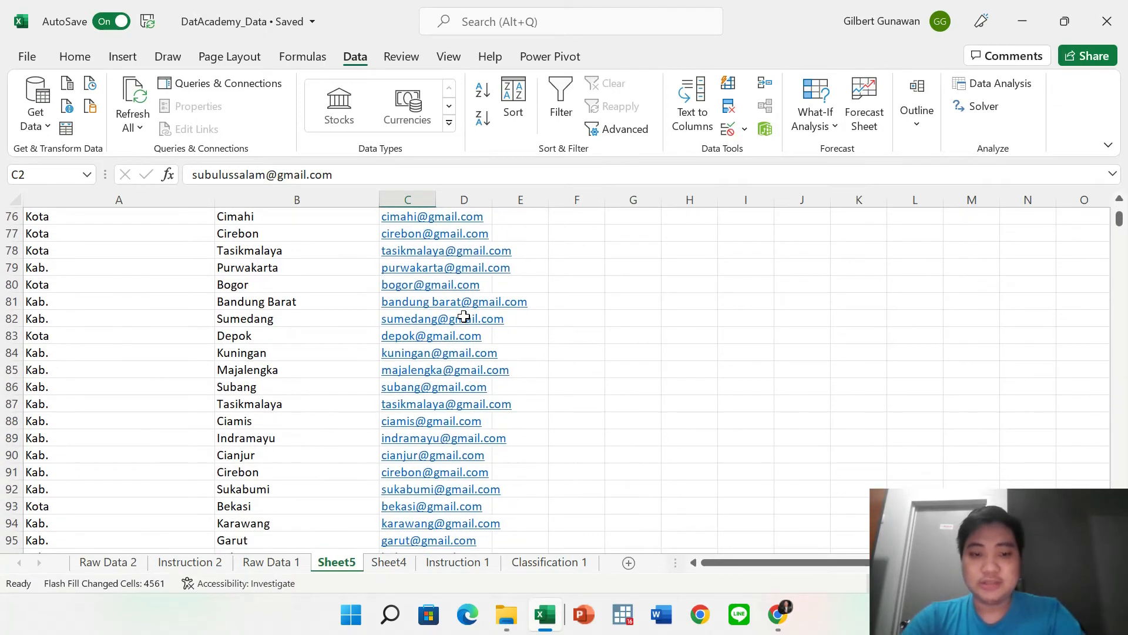
scroll(464, 317, "up", 20)
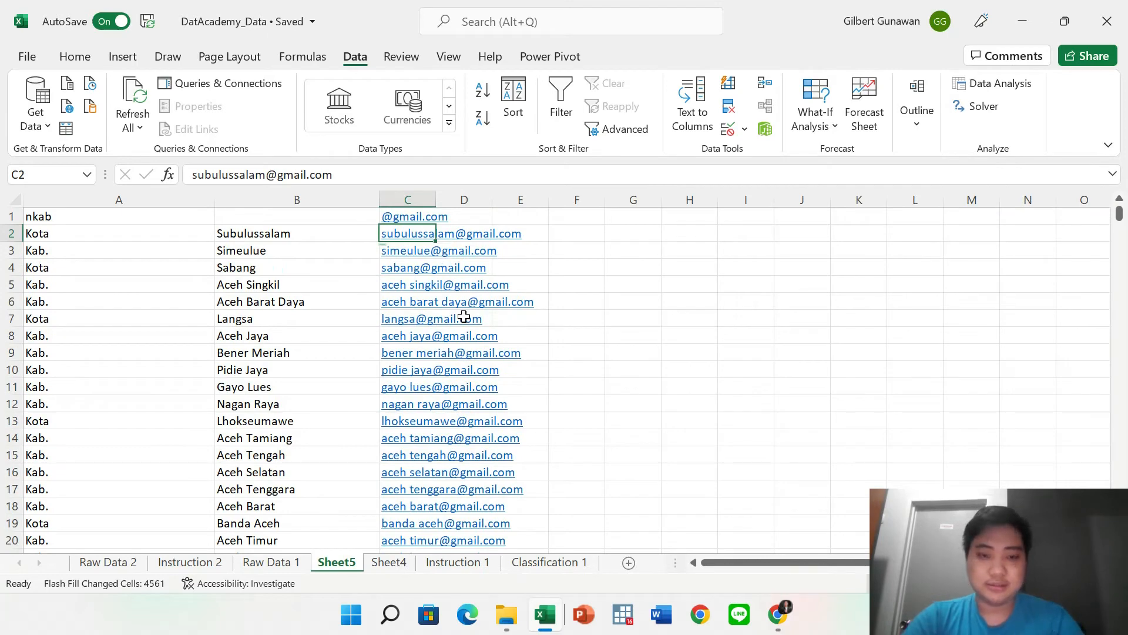
key("ctrl+z")
key("Delete")
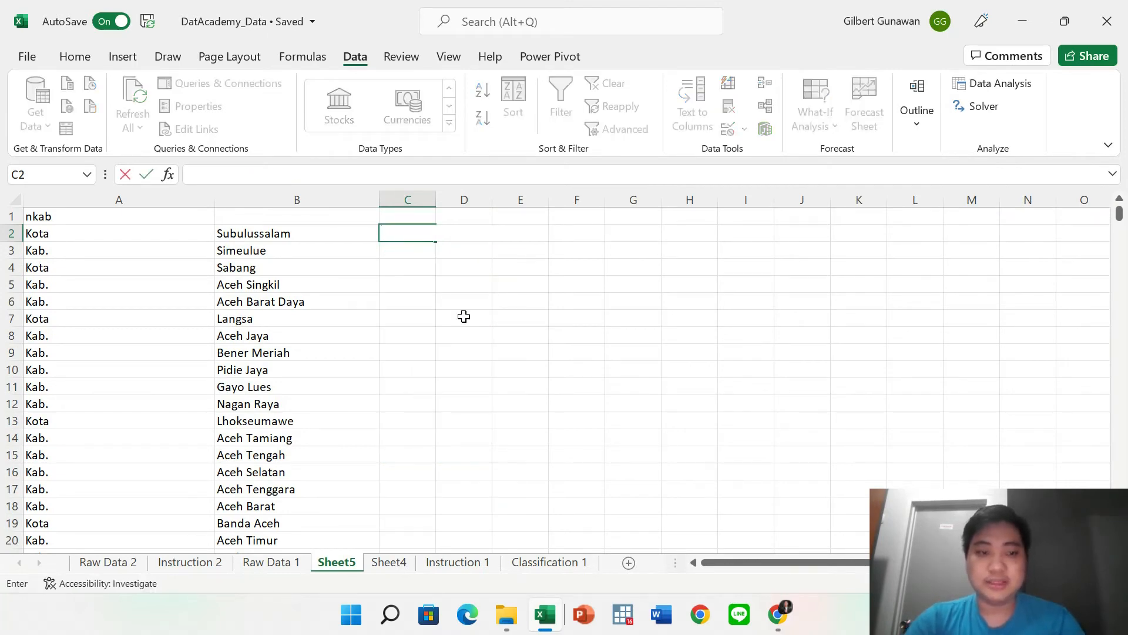
Select the Kota/Kab. prefix and region name columns A–B, abandoning a formula started in C2.
key("Left")
key("ctrl+shift+Down")
left_click(197, 200)
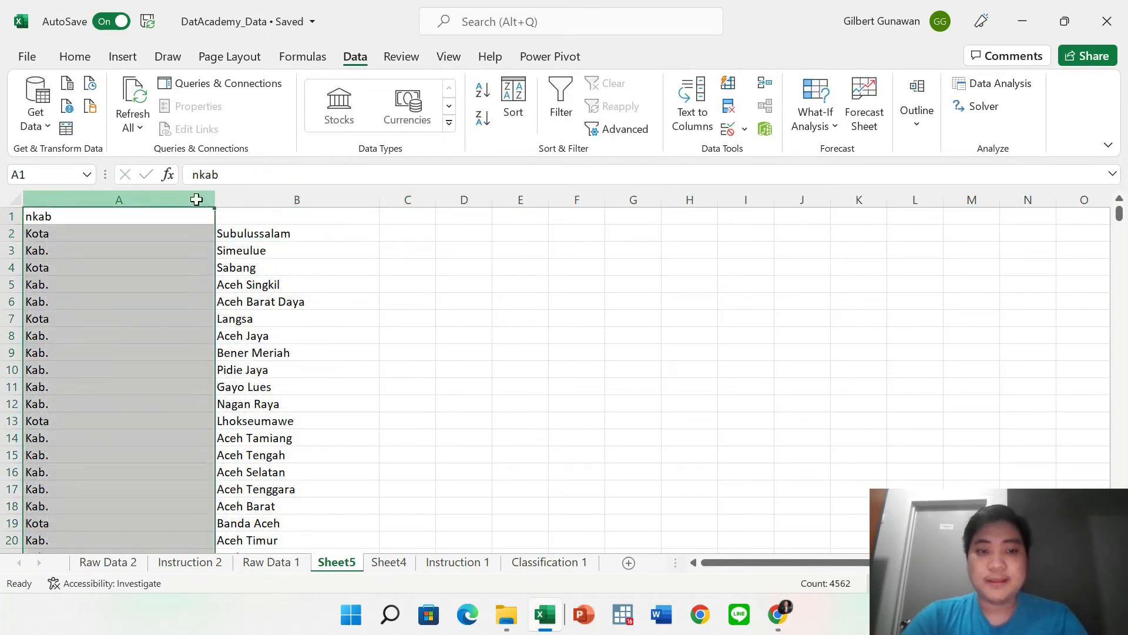
key("Right")
key("Right")
key("Down")
key("Left")
key("Left")
key("Right")
key("Left")
key("shift+Right")
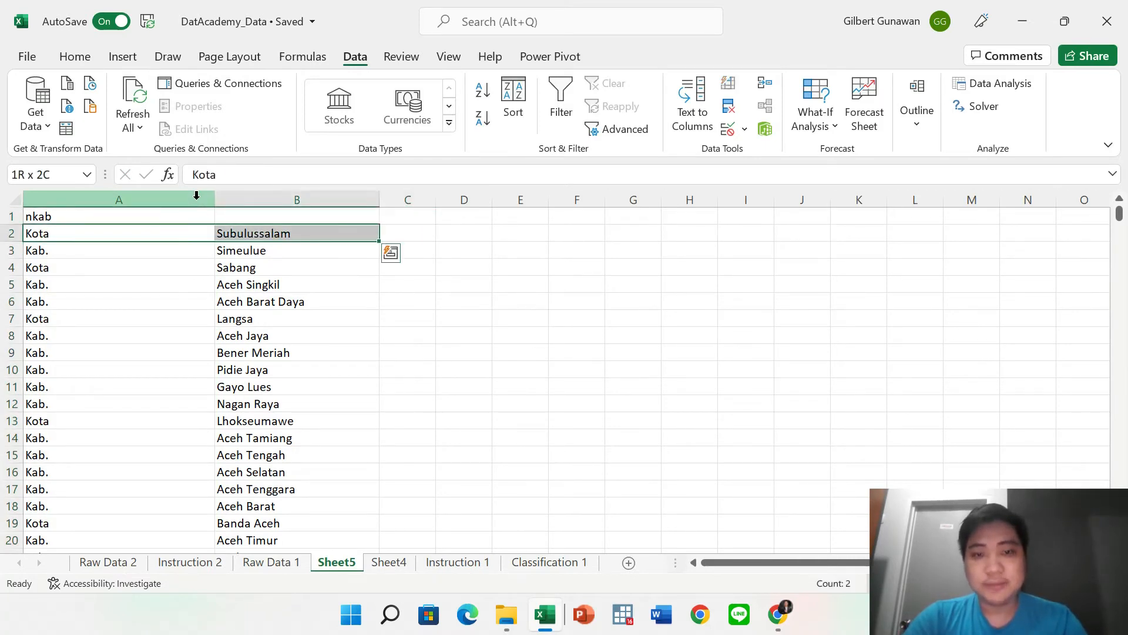
key("ctrl+shift+Down")
key("ctrl+Home")
key("Right")
key("Down")
key("Right")
type("=")
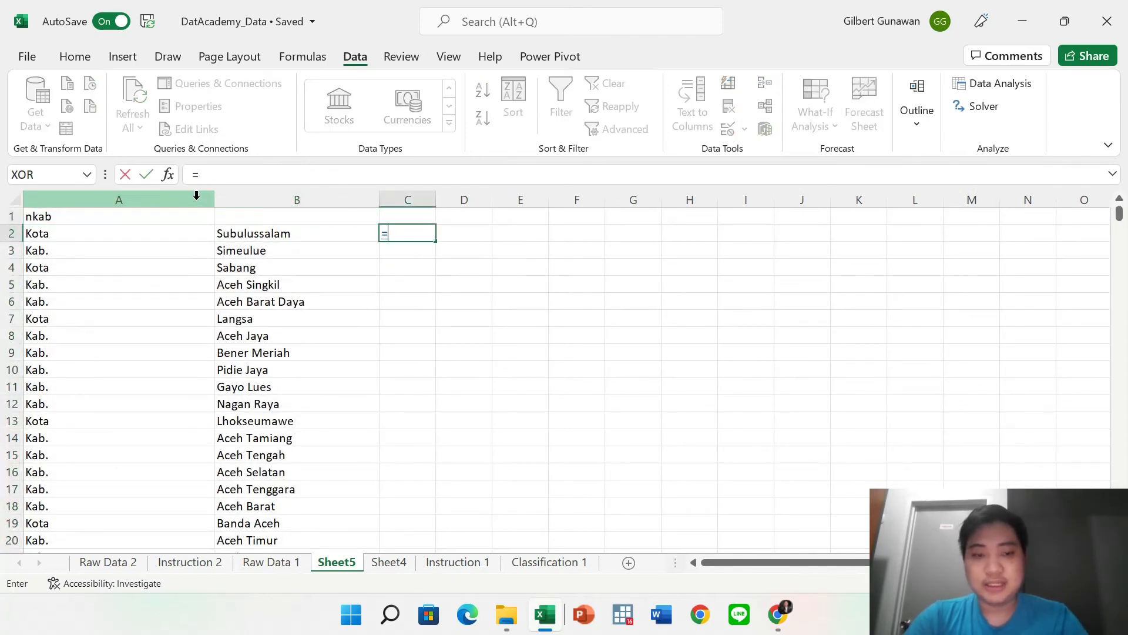
key("BackSpace")
key("Right")
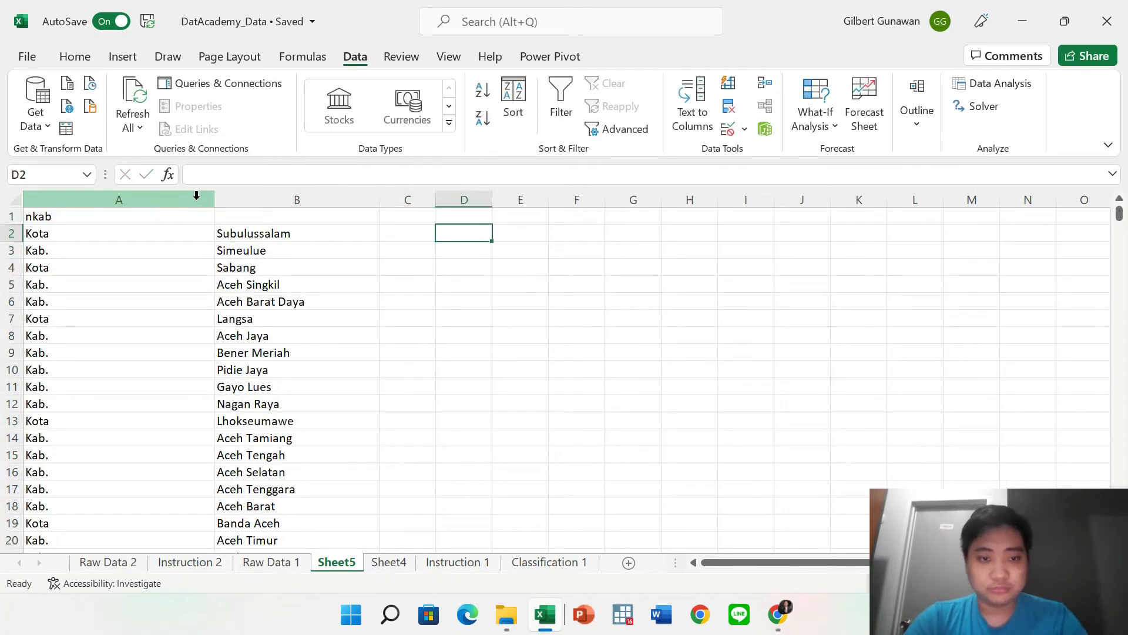
Type 'Kota Subulussalam' in C2 and Flash Fill the combined names with Ctrl+E.
type("Kot")
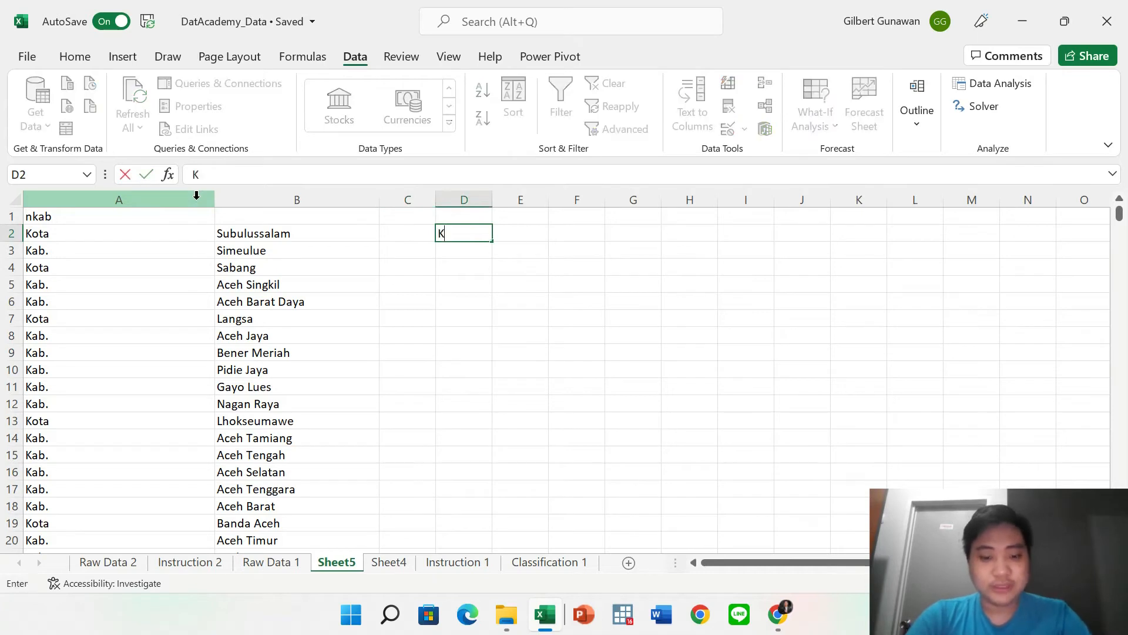
key("Left")
type("Kota Subulussalam")
key("Return")
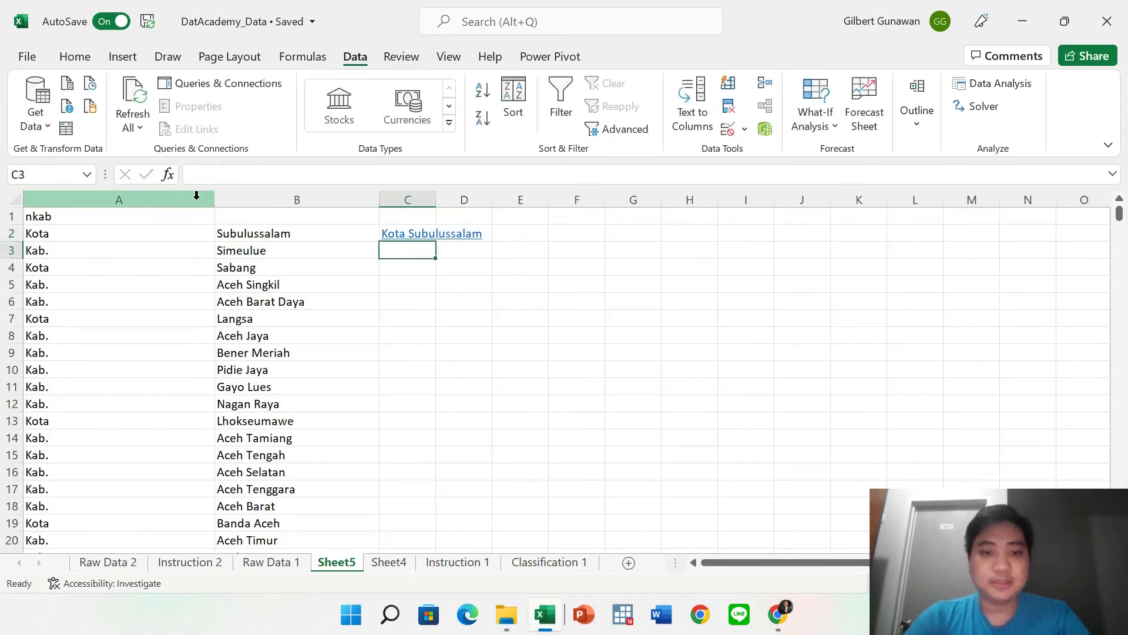
key("Up")
key("ctrl+e")
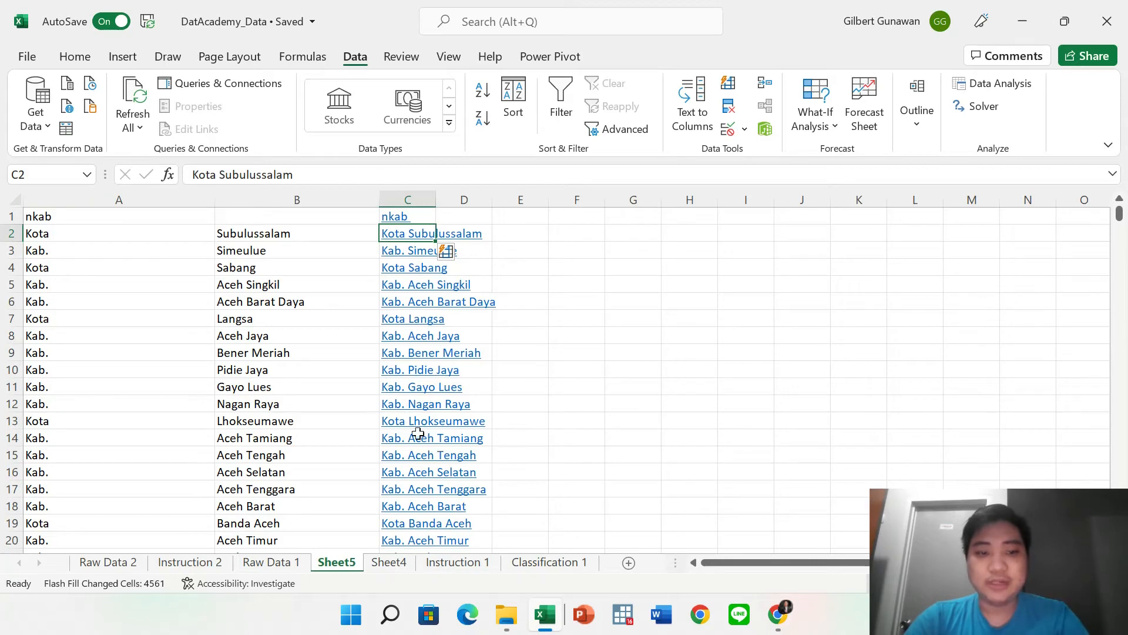
Undo the flash-filled combined names and the Kota Subulussalam example in C2.
left_click(231, 235)
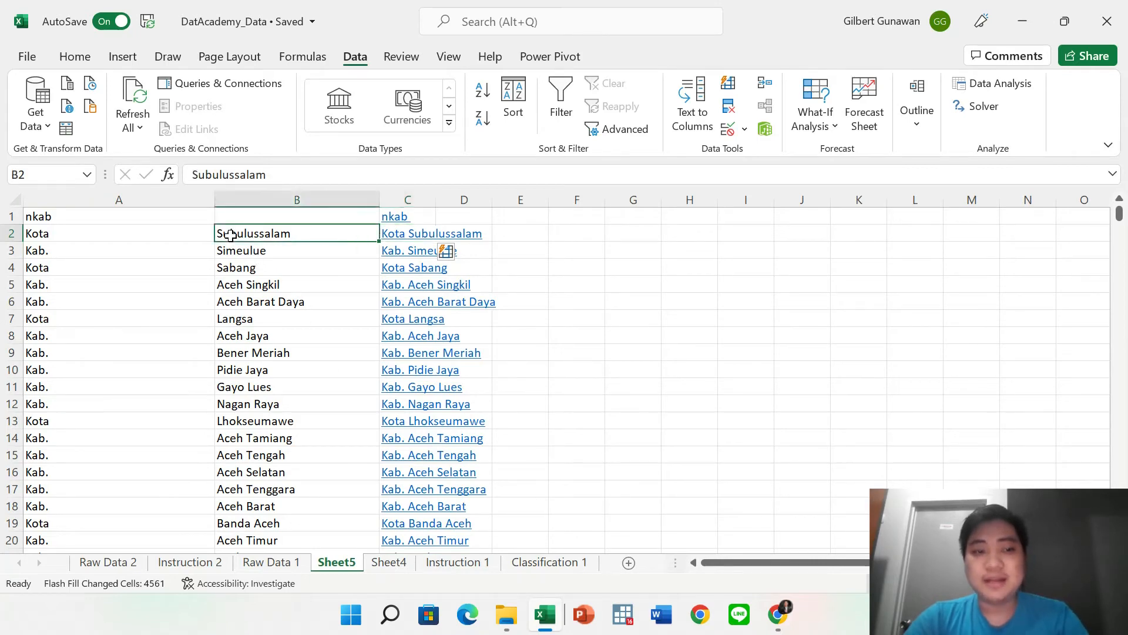
key("shift+Left")
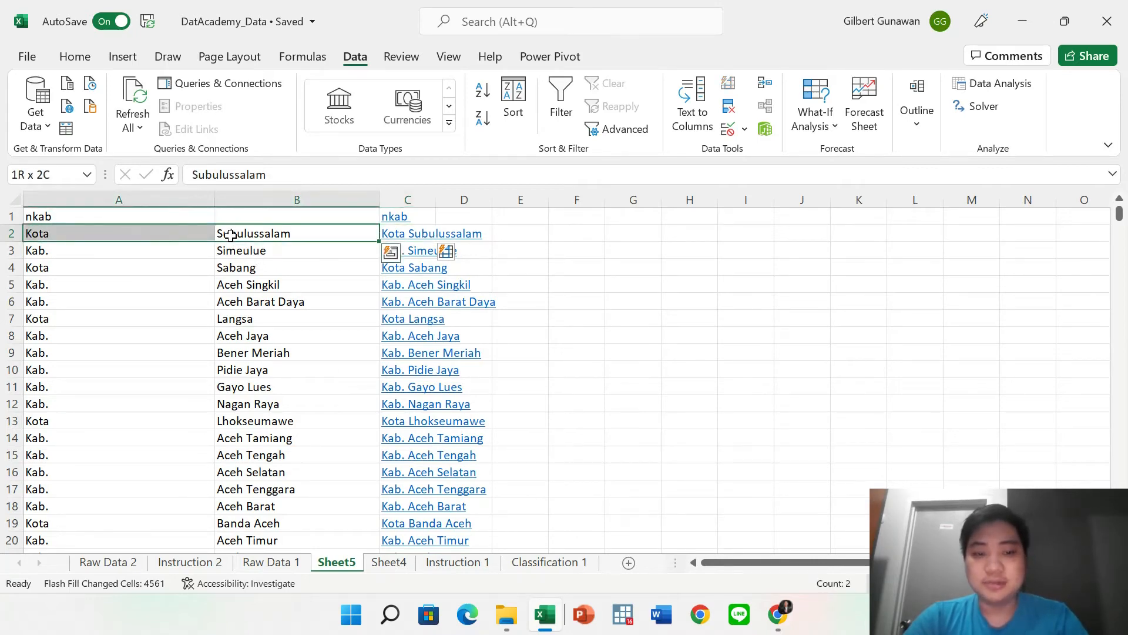
scroll(228, 359, "down", 20)
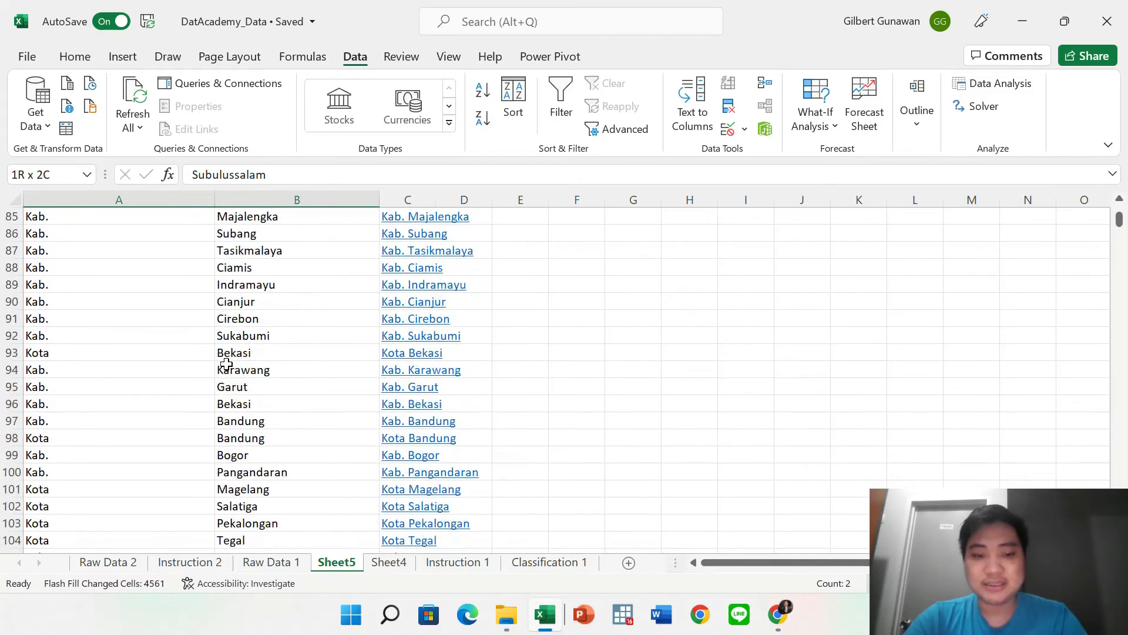
scroll(228, 364, "down", 4)
scroll(607, 317, "up", 20)
scroll(607, 317, "up", 1)
key("ctrl+z")
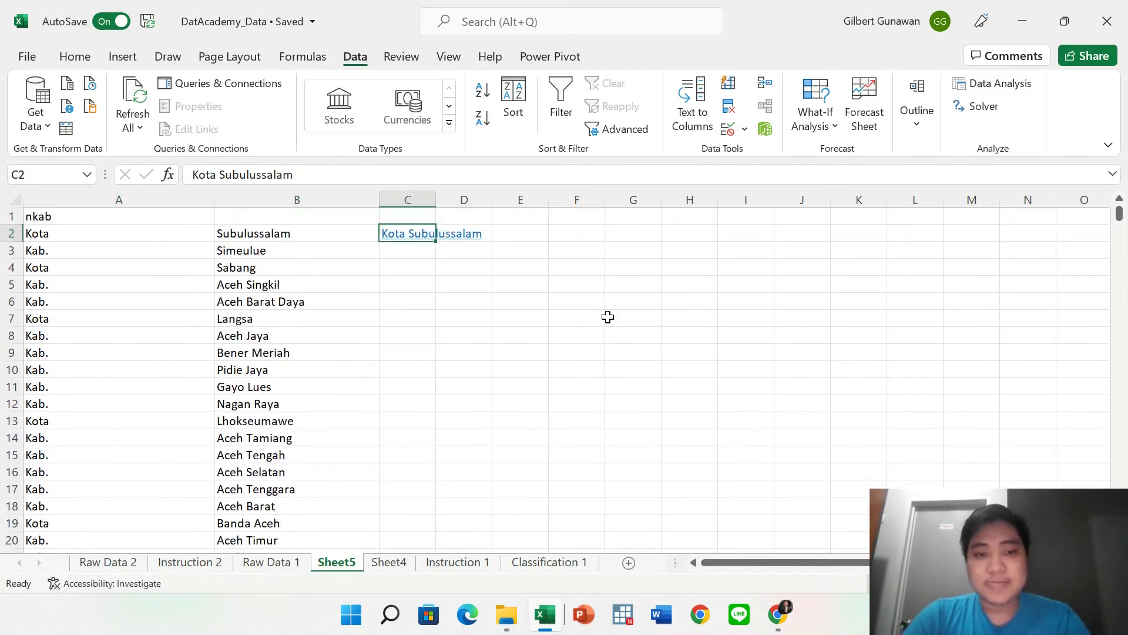
key("ctrl+z")
key("Right")
key("Left")
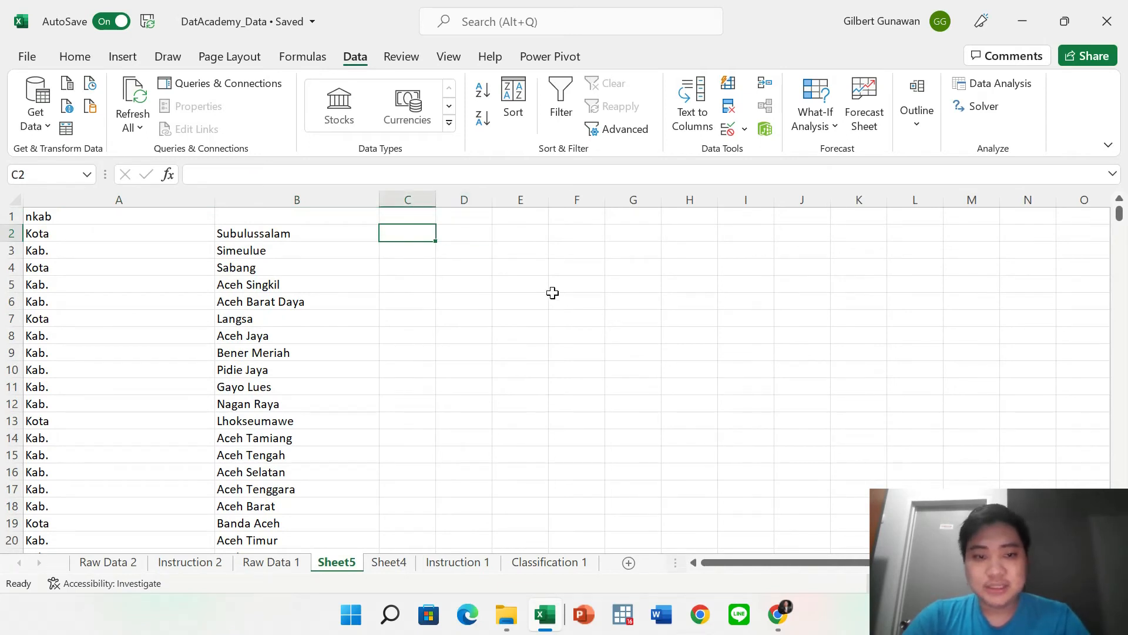
Select and deselect column C, then switch to the Raw Data 2 sheet.
left_click(418, 199)
left_click(74, 56)
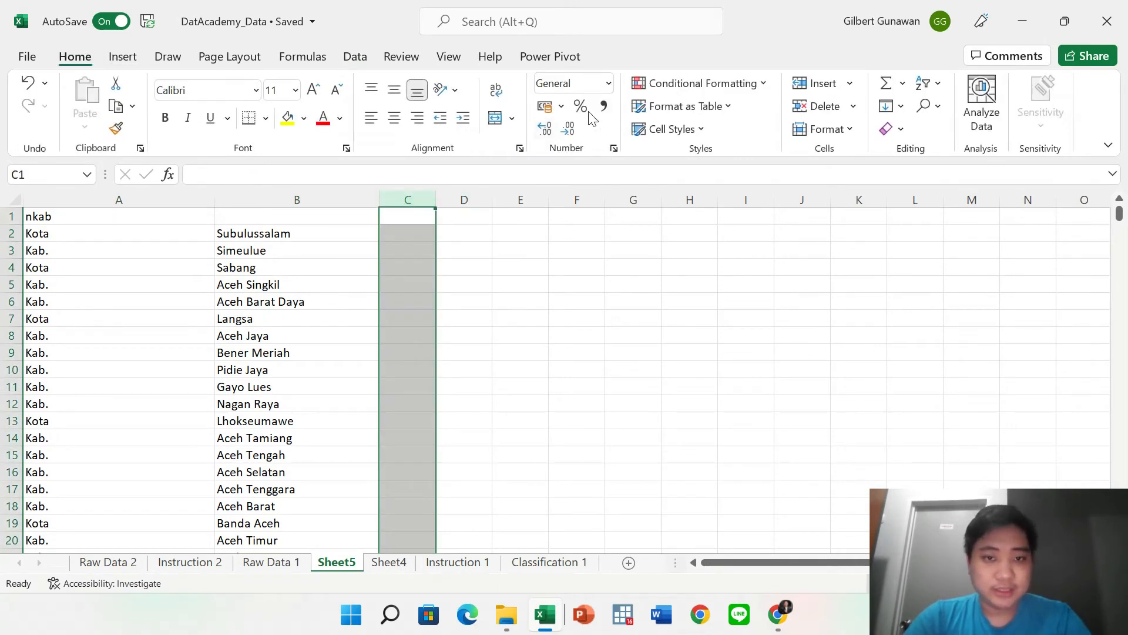
left_click(355, 57)
left_click(732, 262)
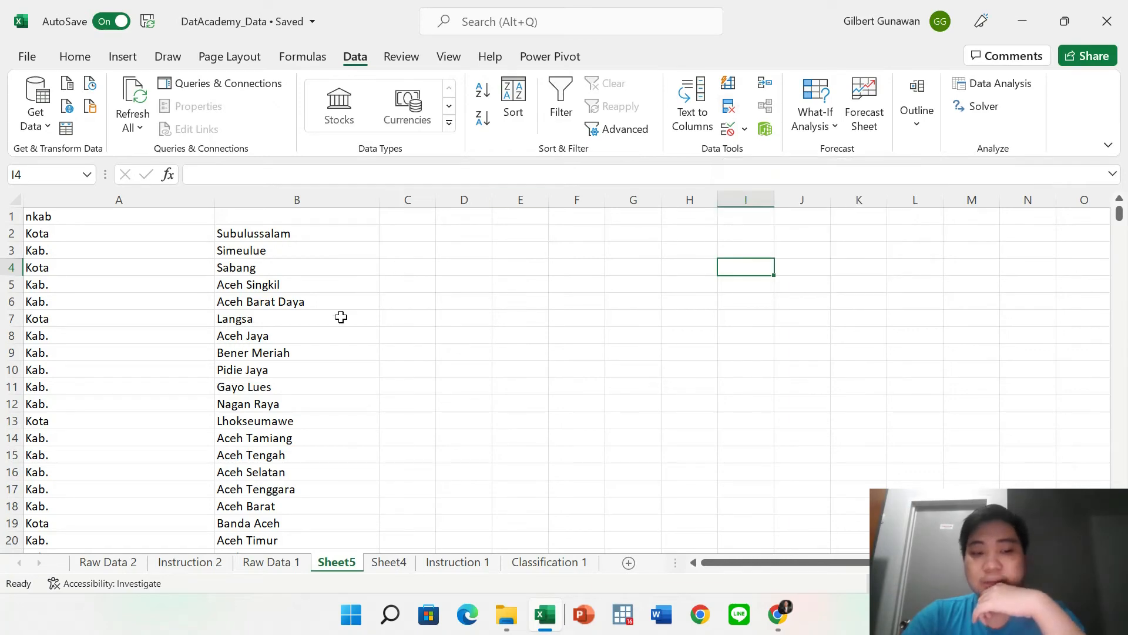
left_click(126, 568)
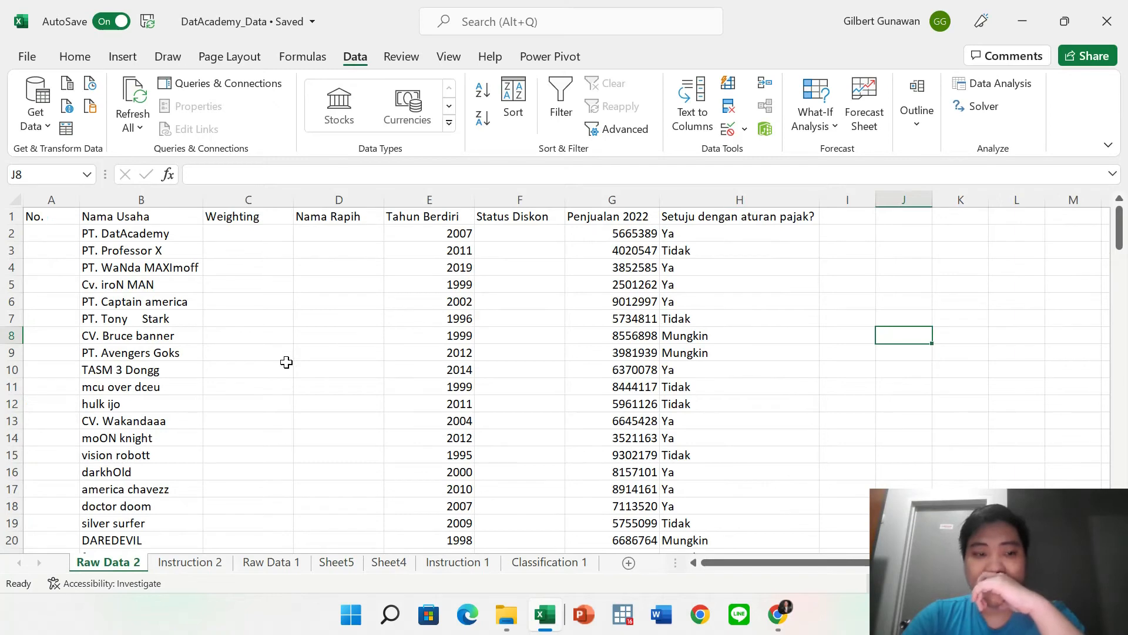
Run Remove Duplicates on the Nama Usaha column across all columns, finding no duplicates.
scroll(286, 362, "down", 20)
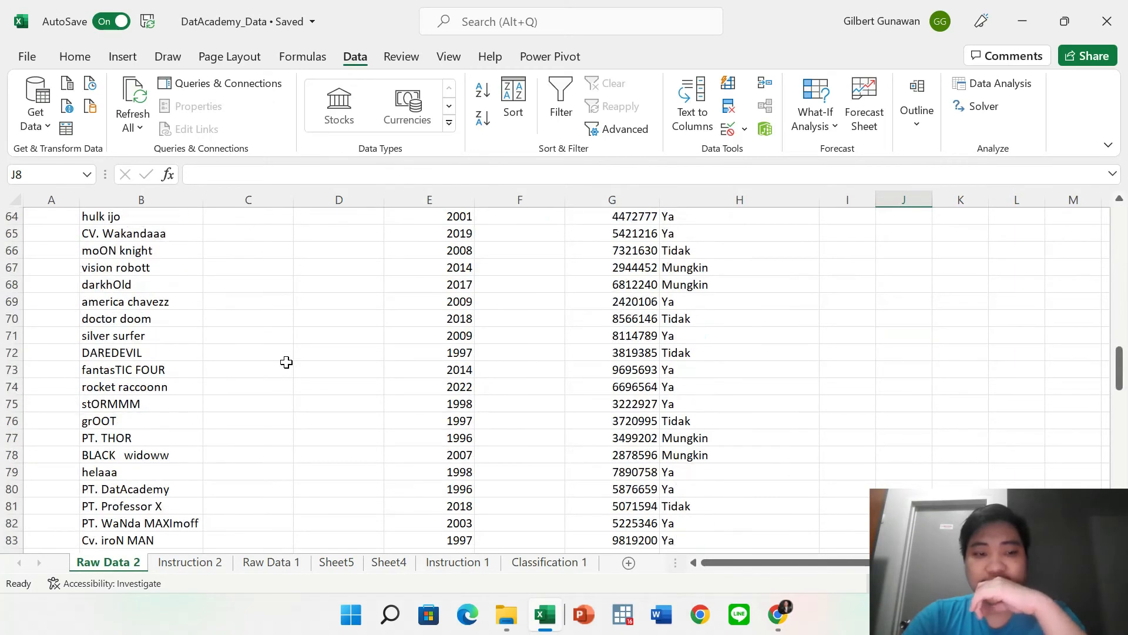
scroll(286, 362, "up", 16)
scroll(287, 362, "up", 5)
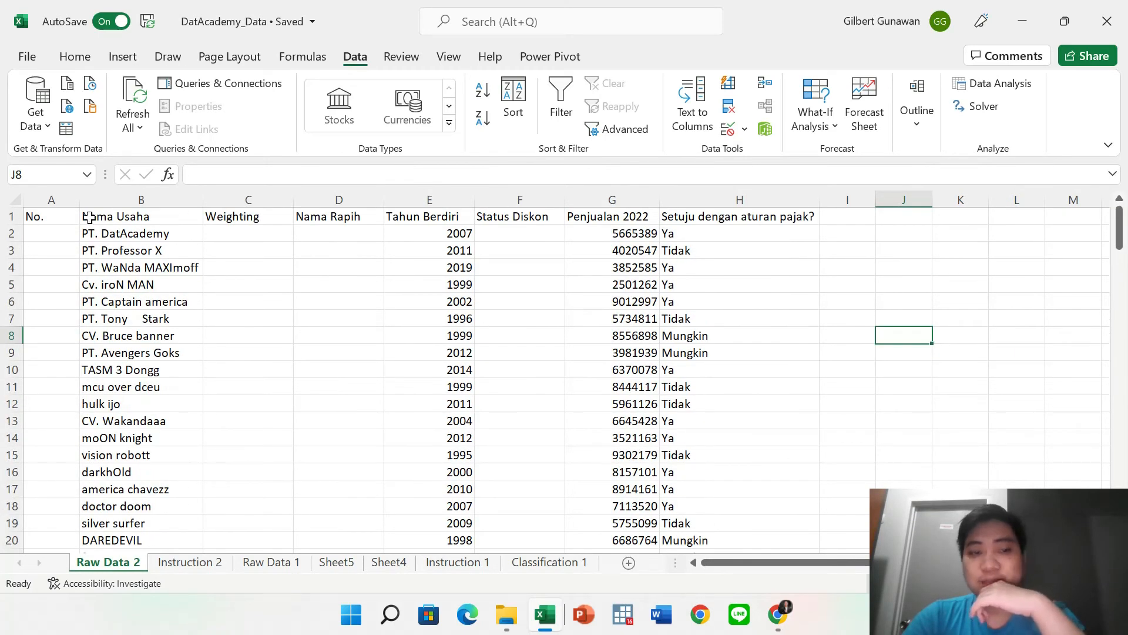
left_click(126, 238)
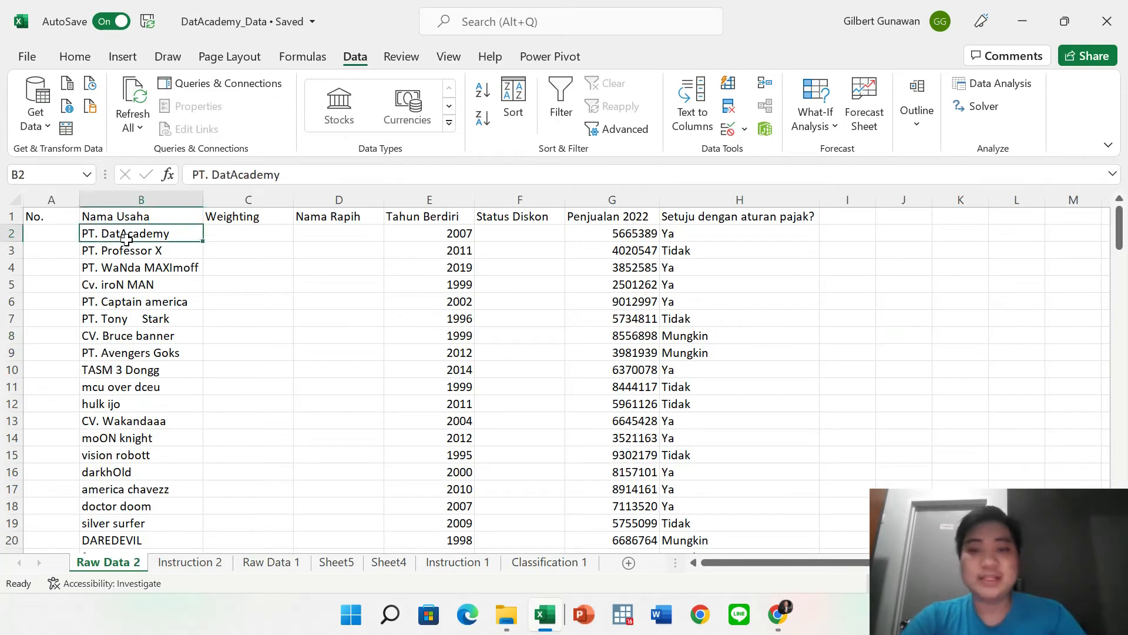
left_click(139, 198)
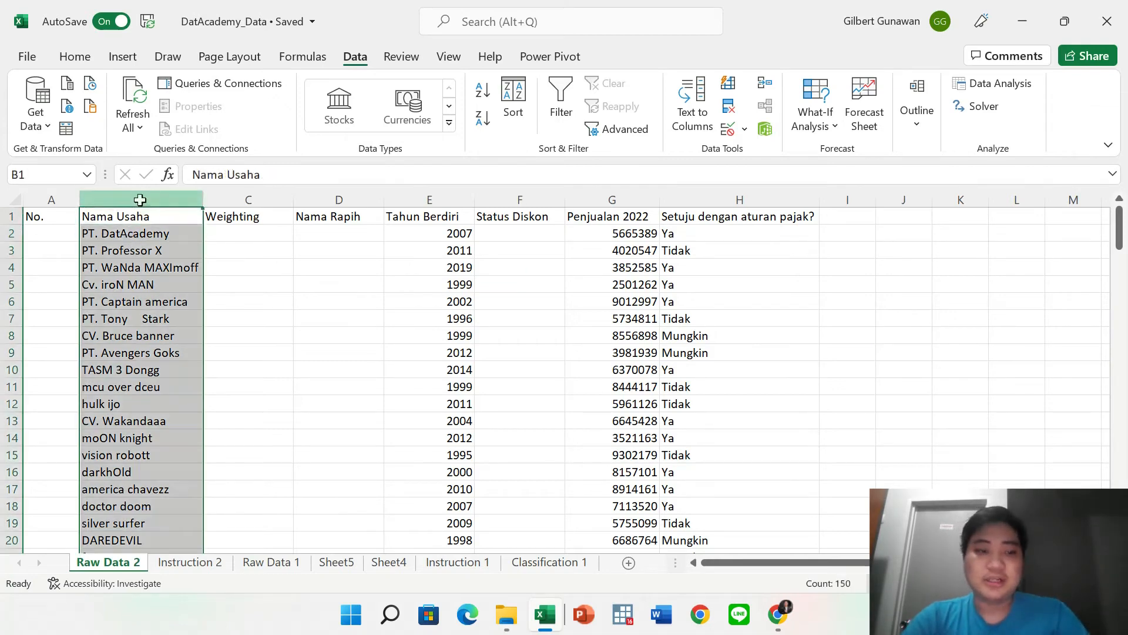
left_click(729, 106)
left_click(657, 403)
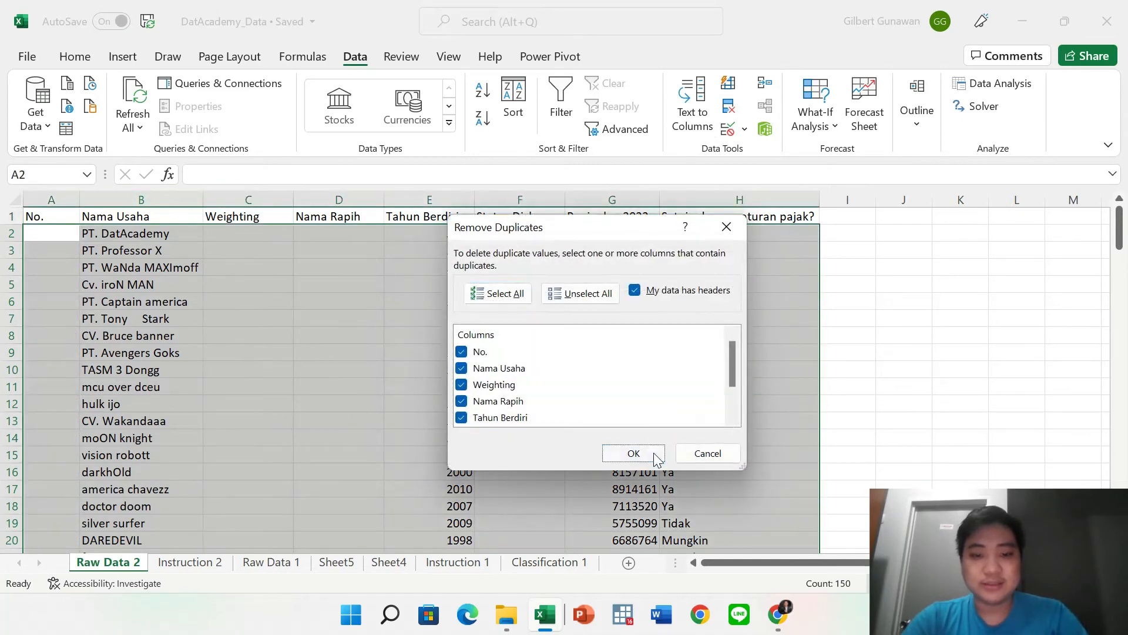
left_click(653, 452)
left_click(567, 354)
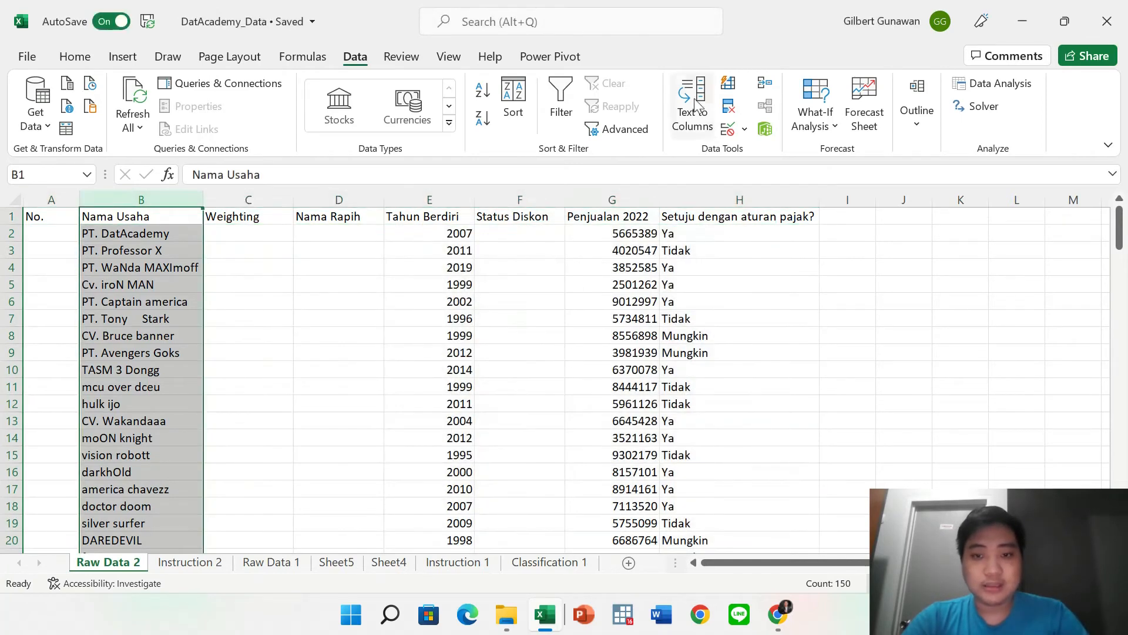
Remove duplicate rows comparing only Nama Usaha, leaving 26 unique business names.
left_click(729, 107)
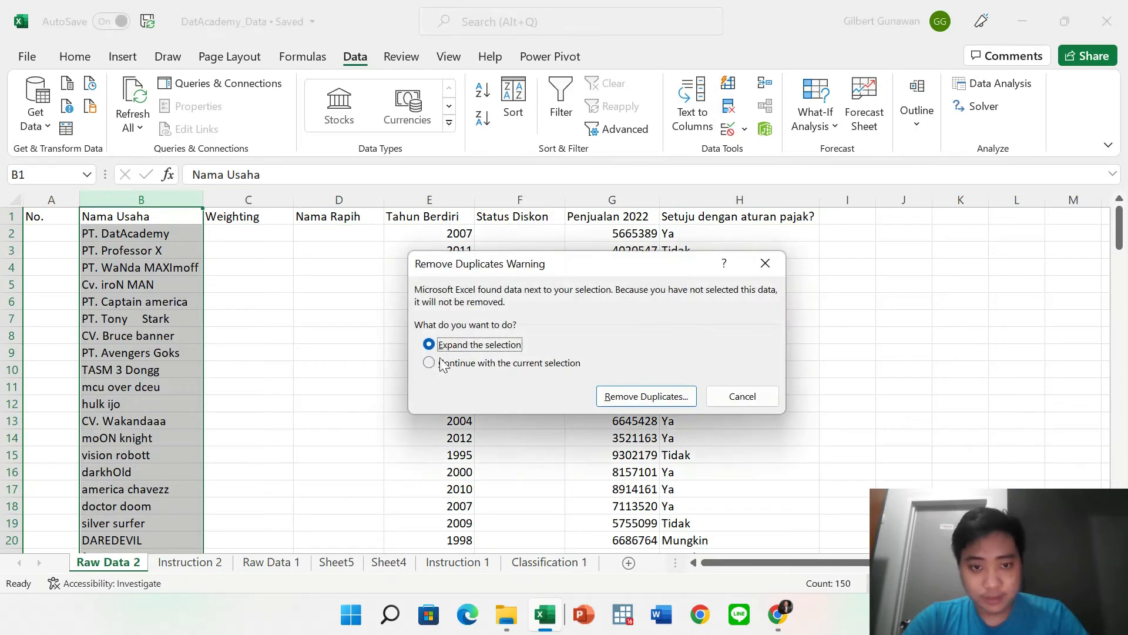
left_click(650, 398)
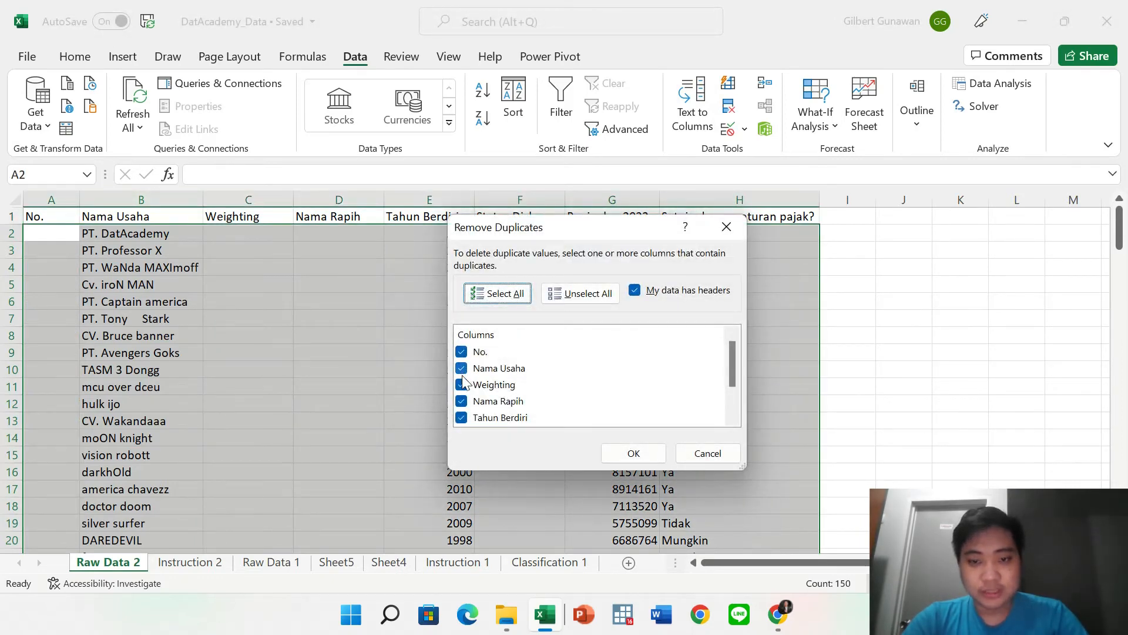
left_click(462, 352)
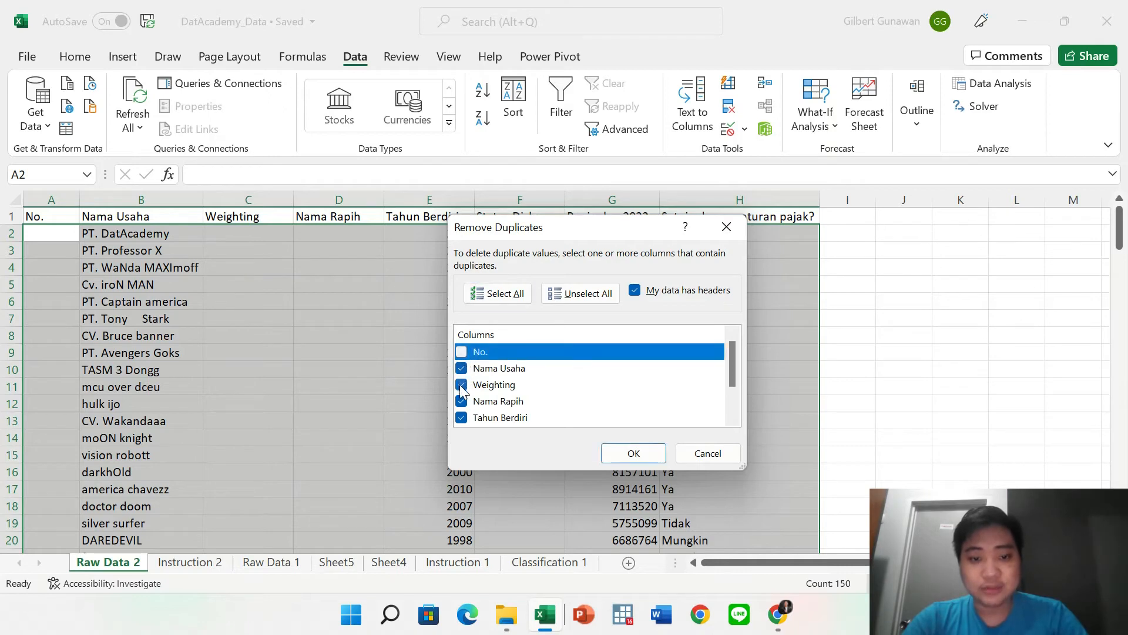
left_click(461, 385)
left_click(461, 401)
left_click(462, 418)
scroll(462, 418, "down", 1)
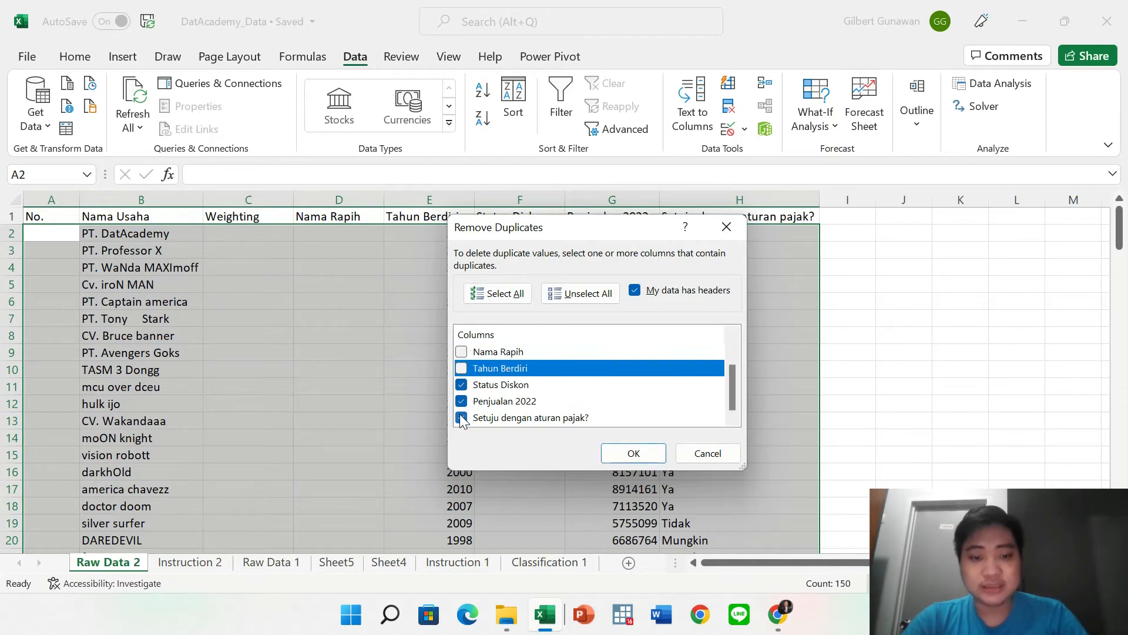
left_click(462, 417)
left_click(461, 401)
left_click(461, 384)
left_click(627, 453)
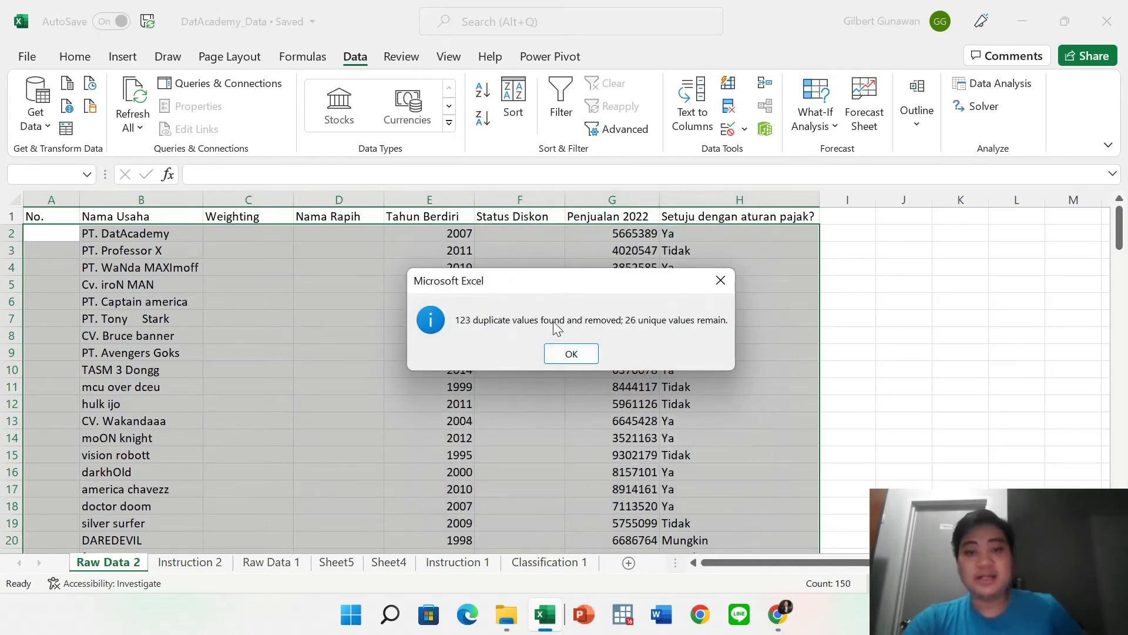
left_click(568, 353)
Undo the duplicate removal and confirm the records run to row 150 again.
scroll(562, 353, "down", 7)
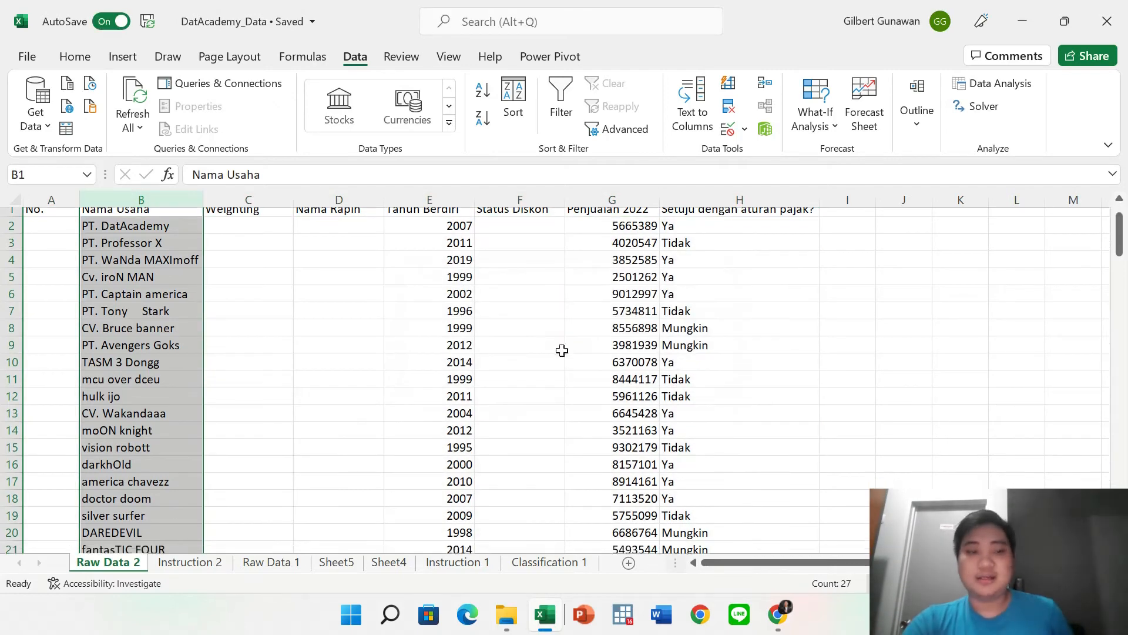
scroll(562, 351, "up", 3)
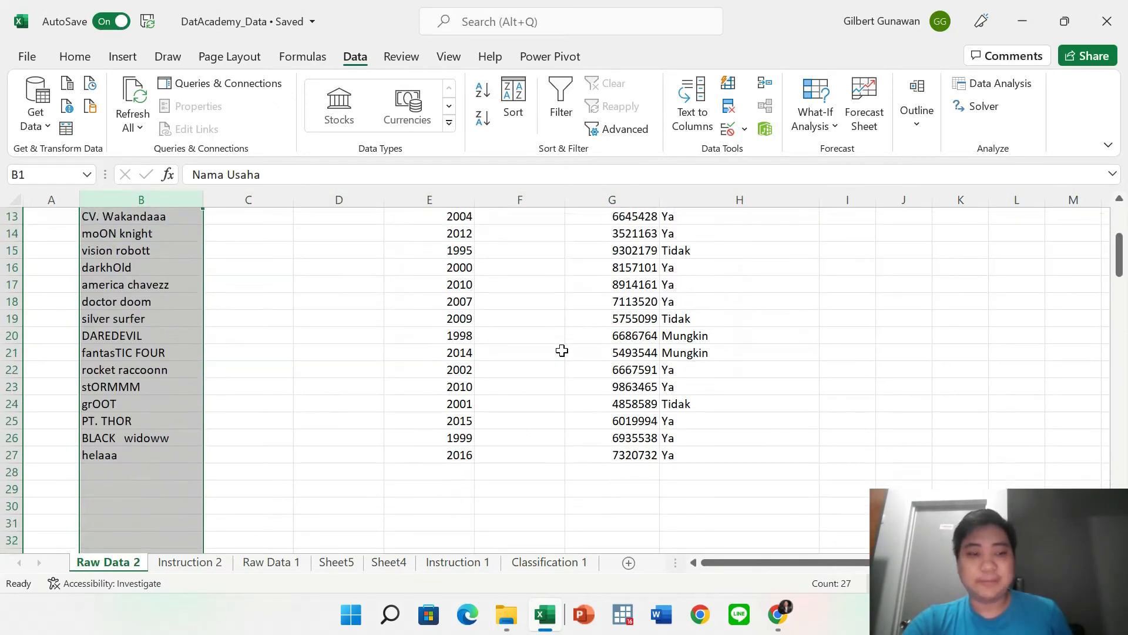
left_click(562, 351)
key("ctrl+z")
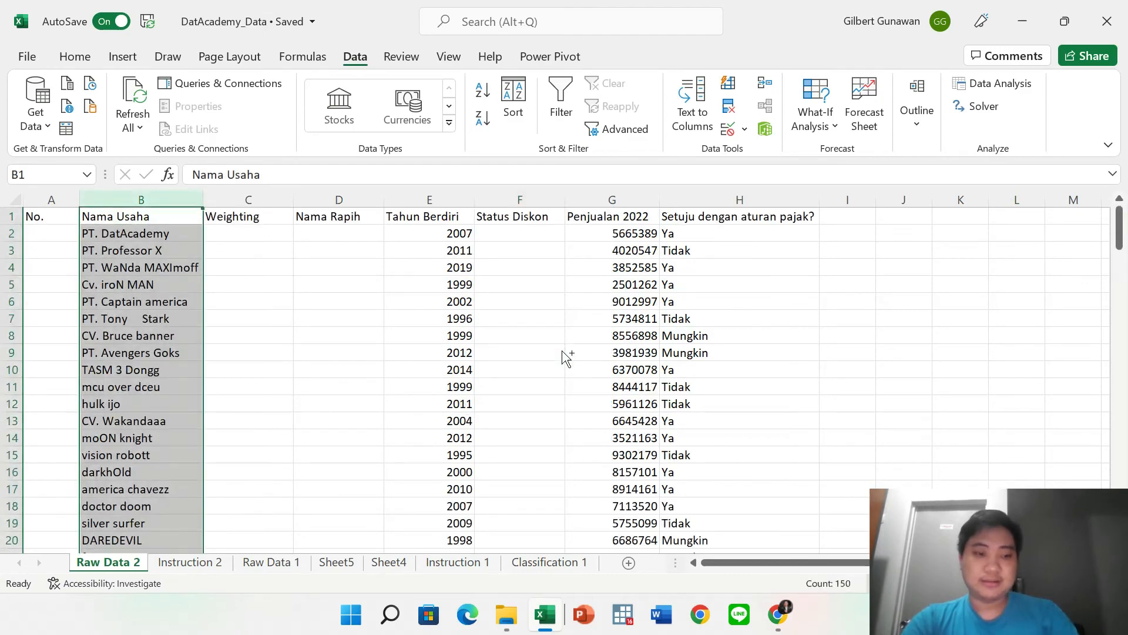
scroll(562, 351, "down", 16)
scroll(562, 351, "down", 20)
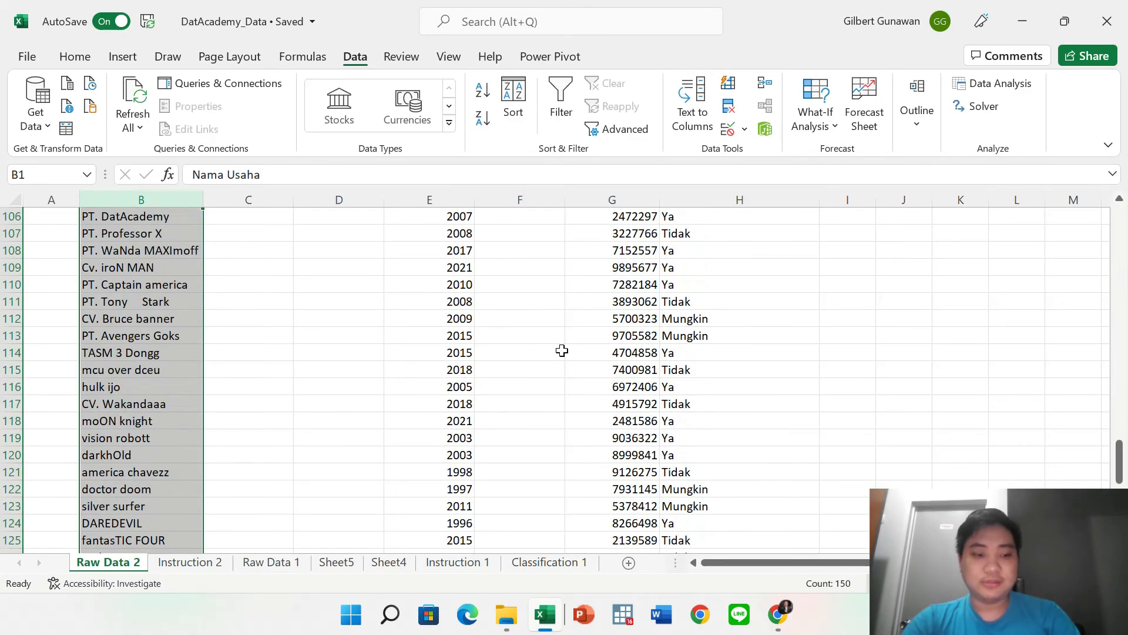
scroll(562, 351, "down", 1)
scroll(562, 351, "up", 8)
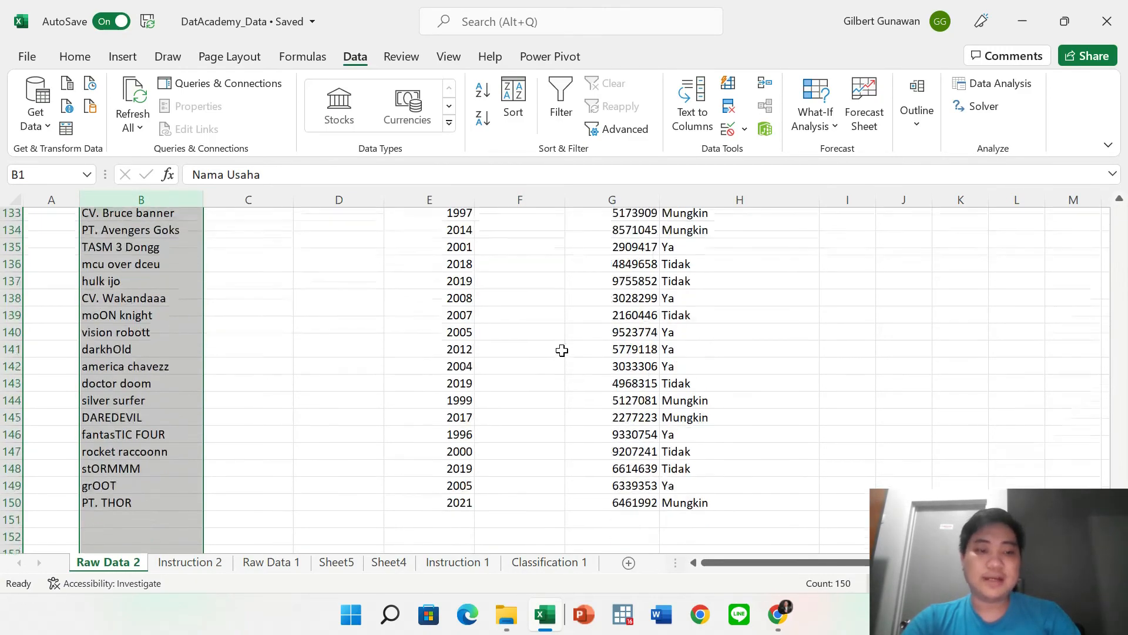
left_click(532, 371)
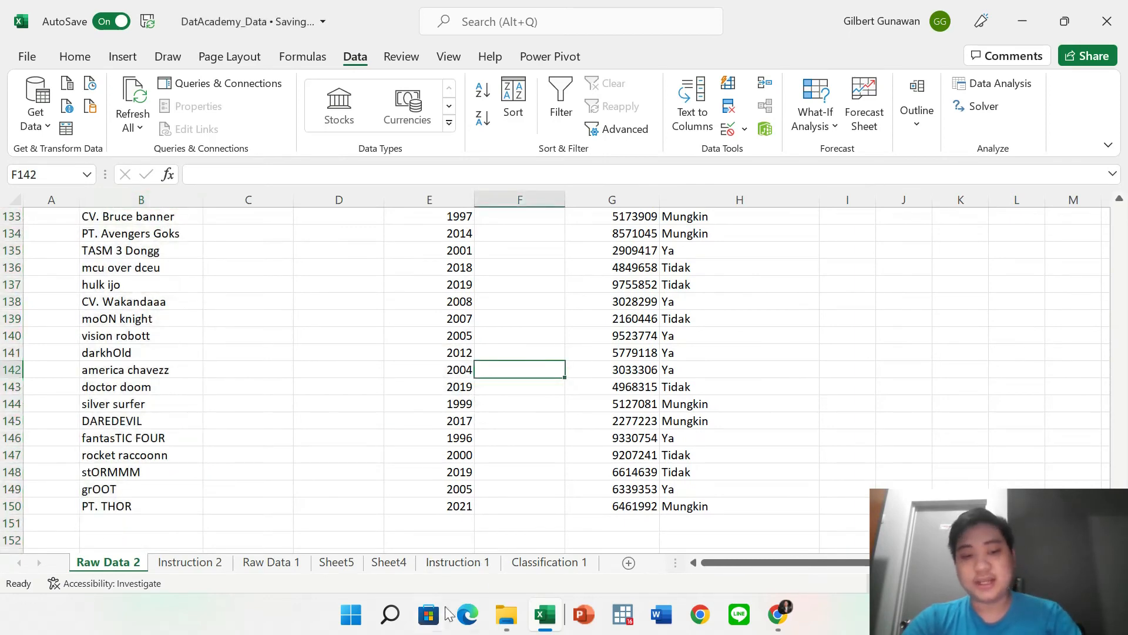
Browse the Classification 1, Sheet4 and Sheet5 tabs, returning Classification 1 to Normal view.
left_click(543, 562)
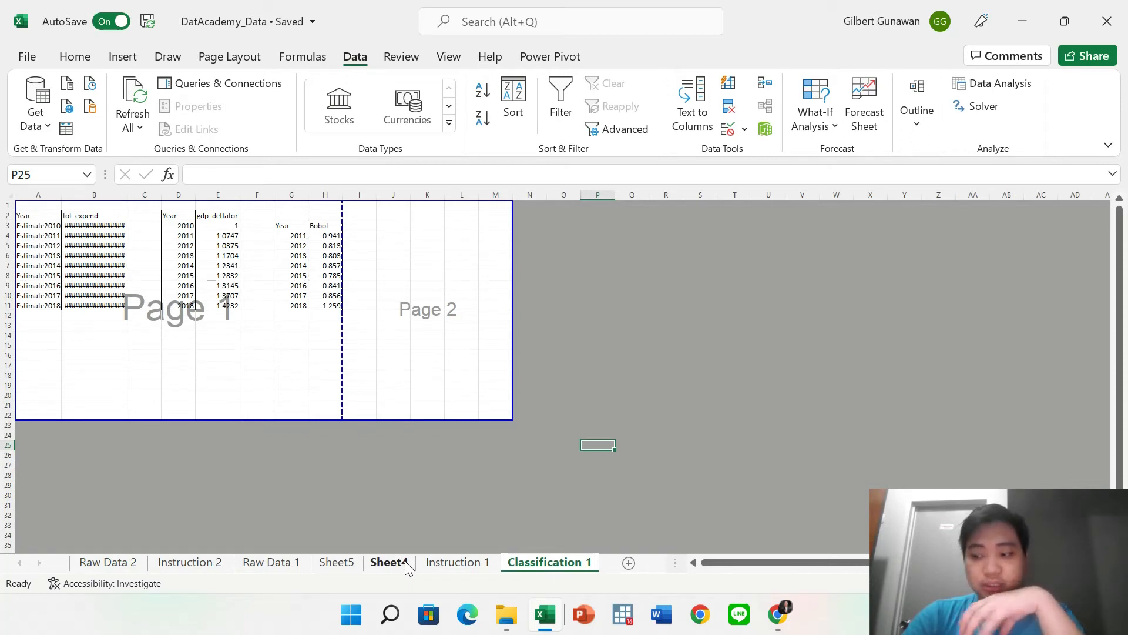
left_click(407, 564)
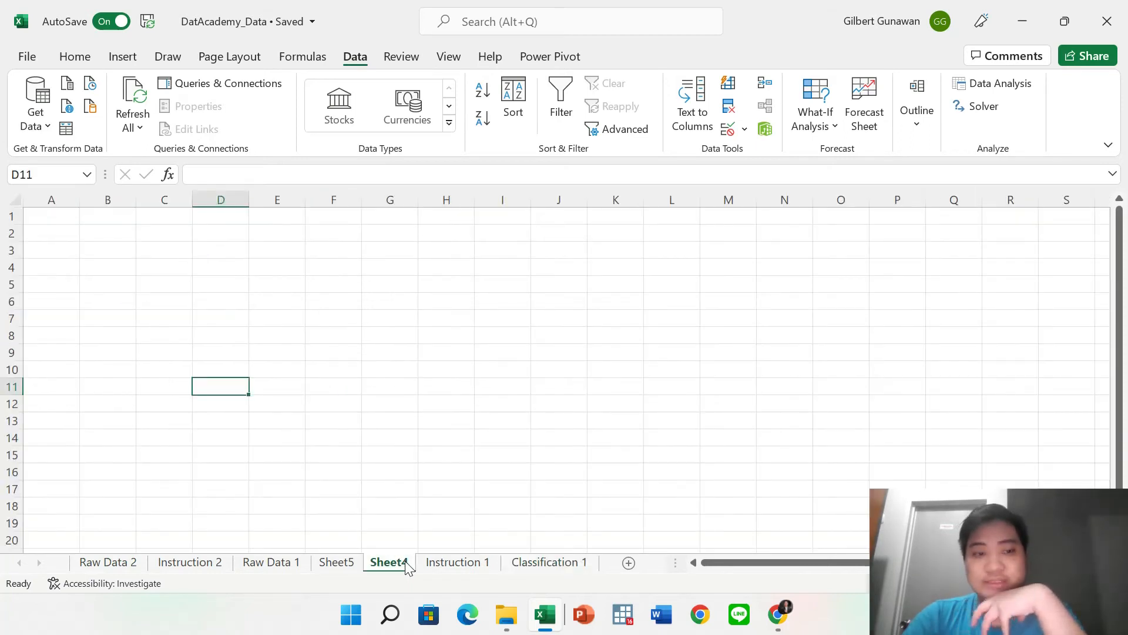
left_click(345, 563)
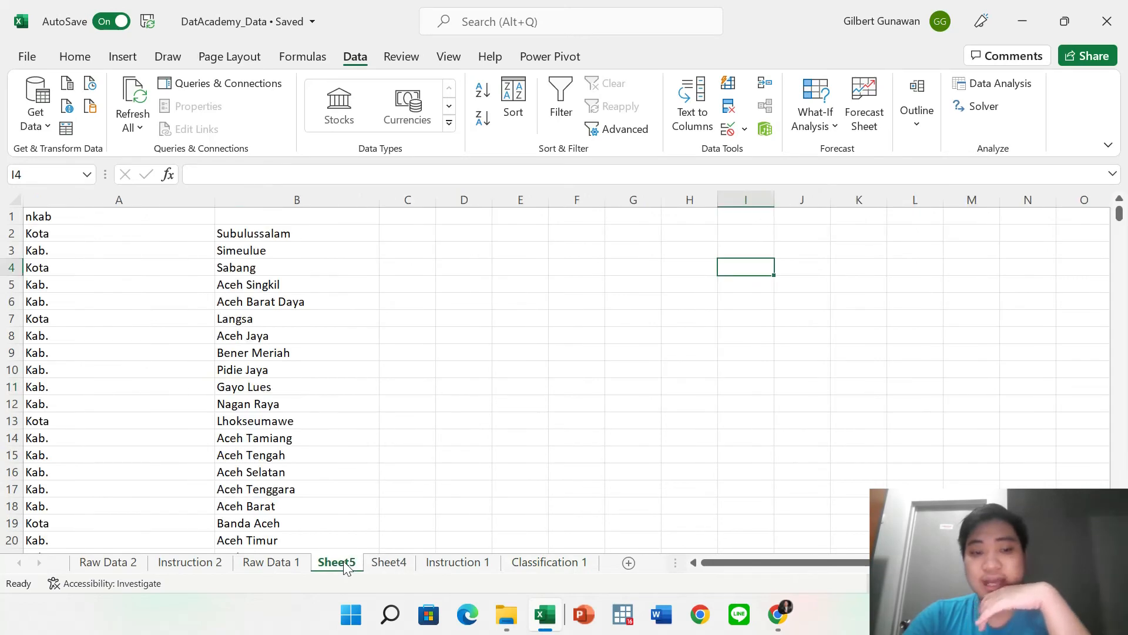
left_click(390, 568)
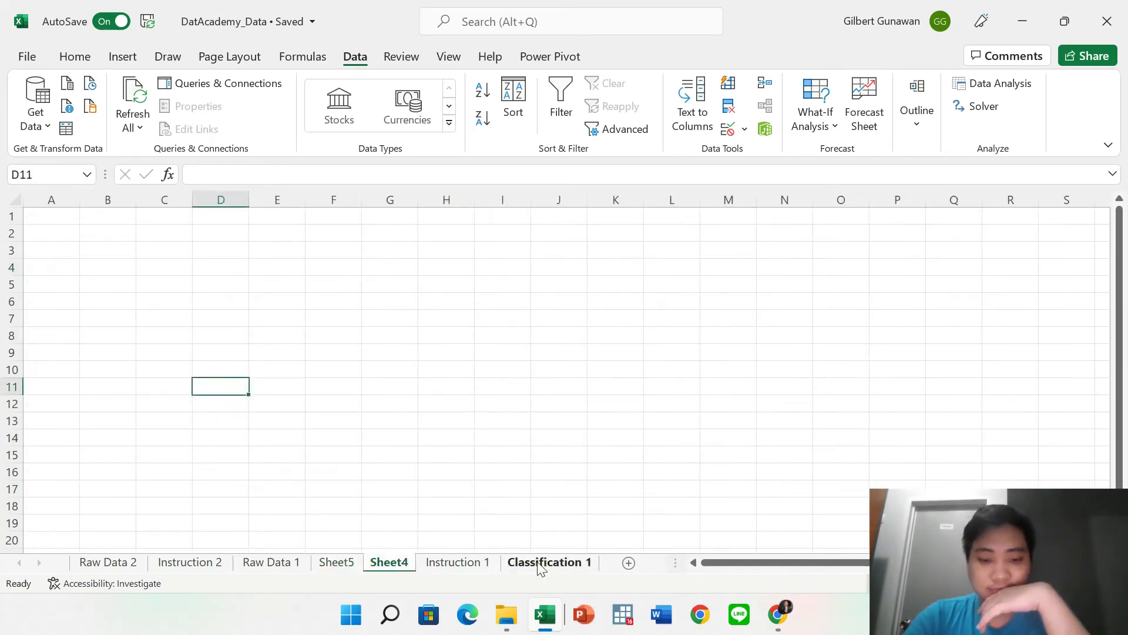
left_click(540, 563)
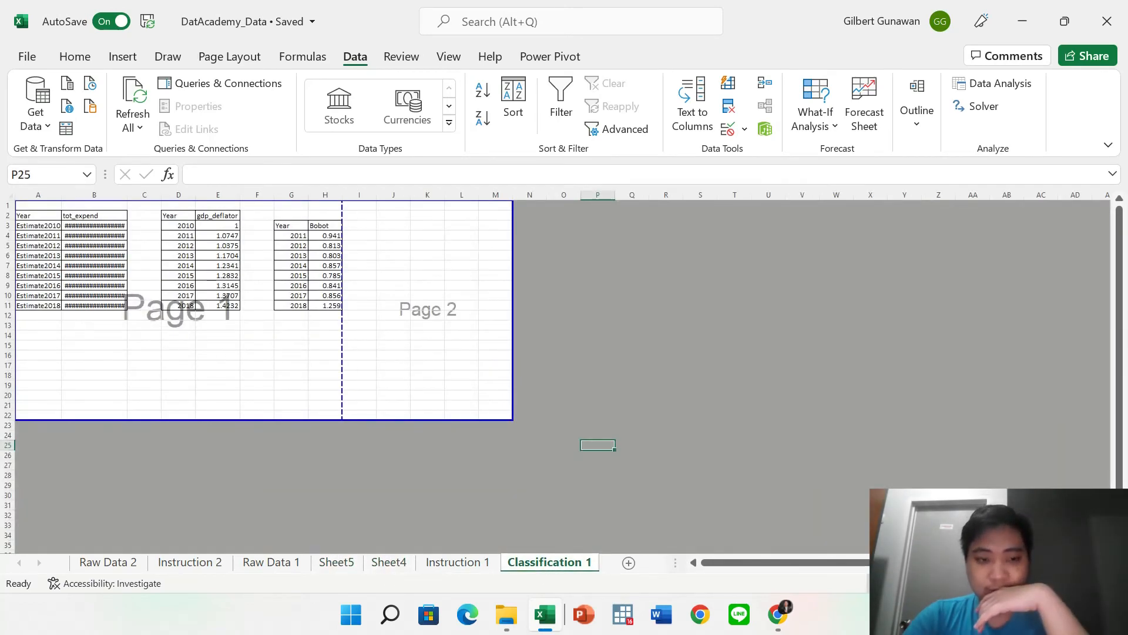
left_click(889, 583)
scroll(633, 418, "up", 2)
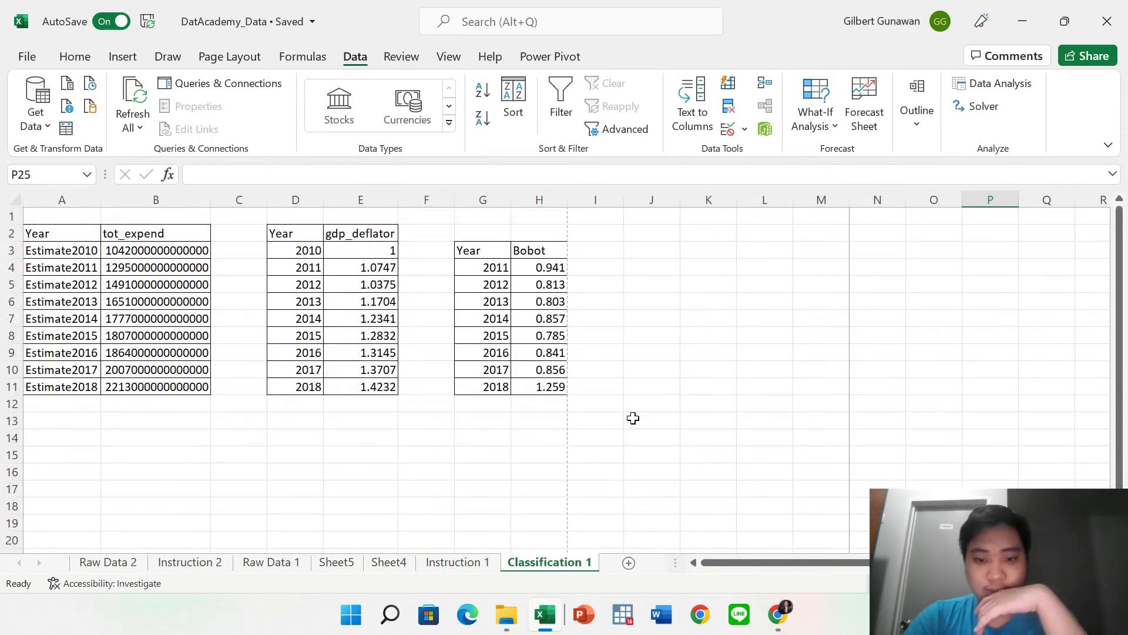
Delete Sheet4 permanently and go back to Sheet5.
right_click(404, 573)
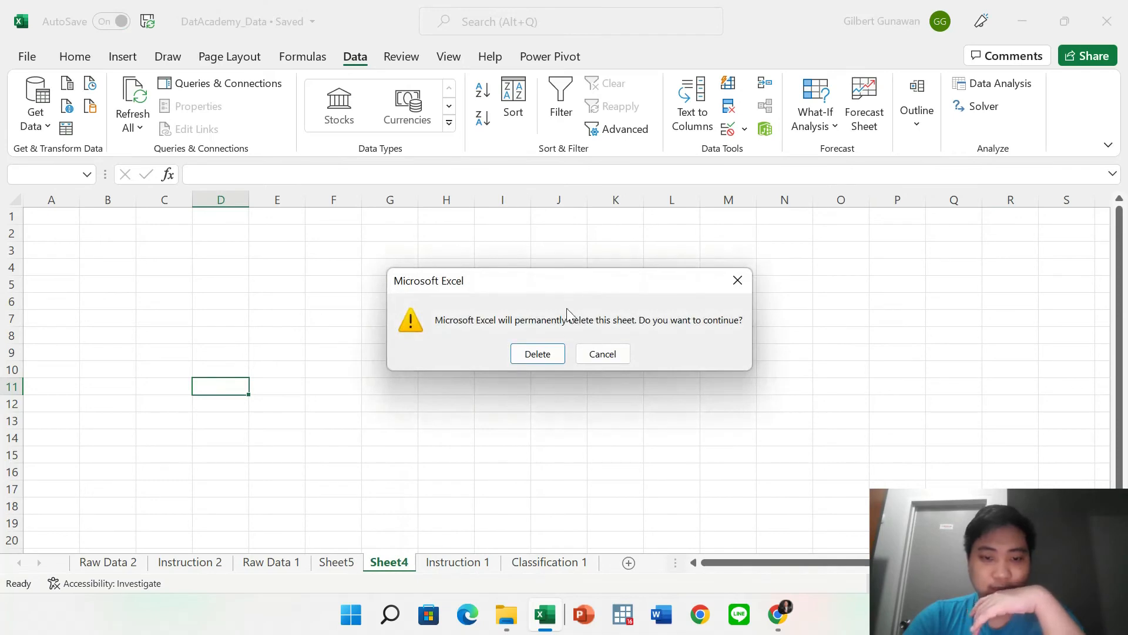
left_click(553, 353)
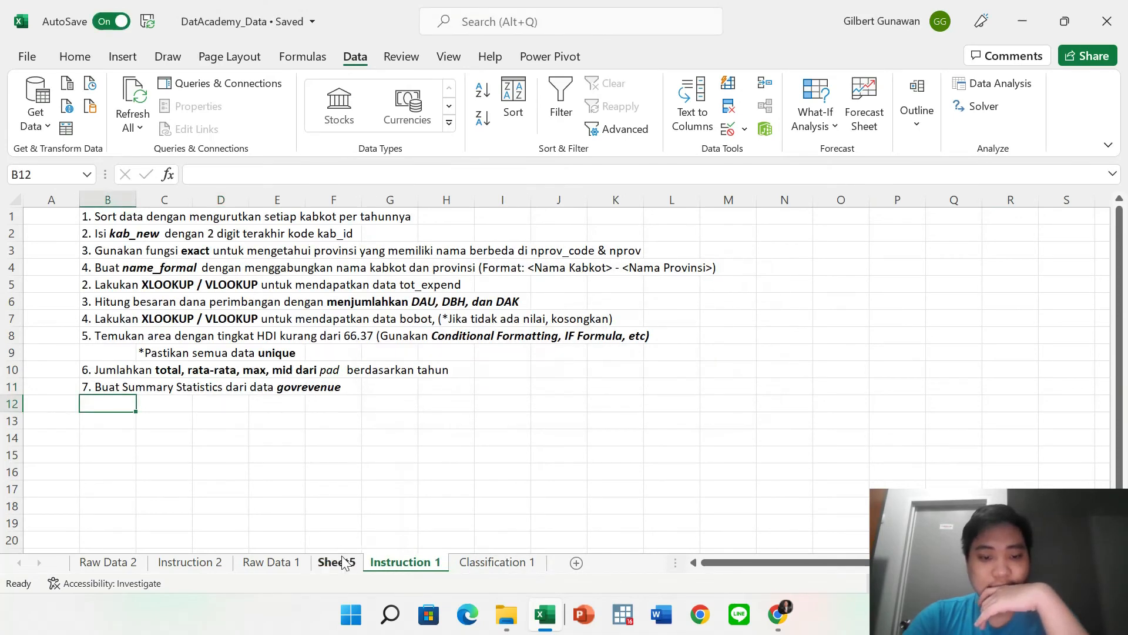
left_click(336, 562)
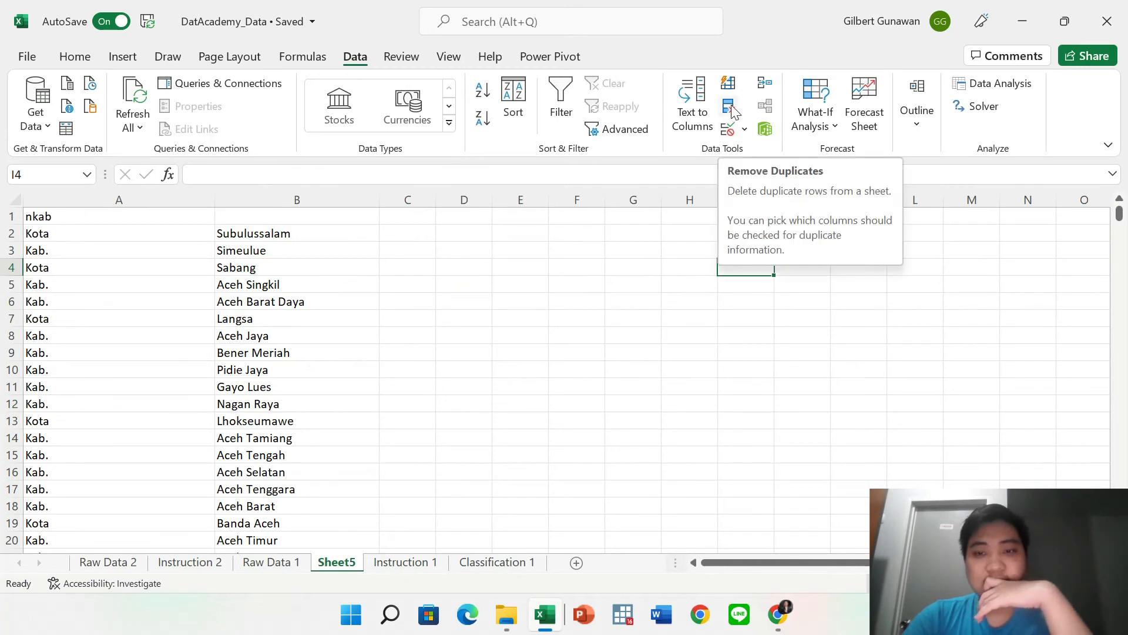
Select cell C2 beside Subulussalam and bring up Data Validation.
left_click(324, 238)
key("Right")
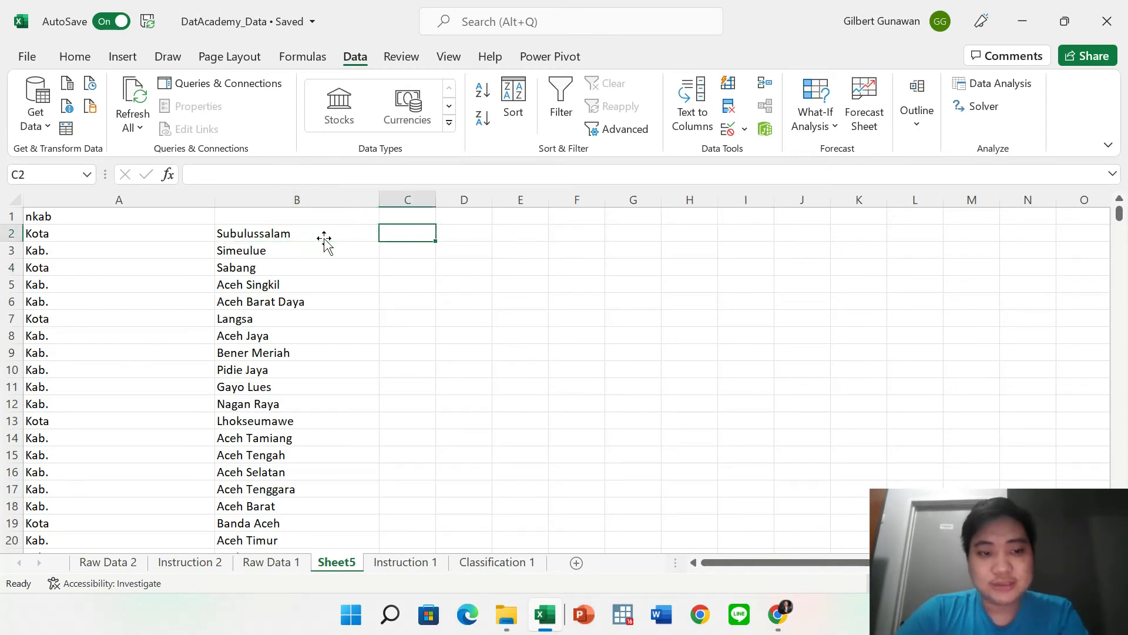
left_click(324, 238)
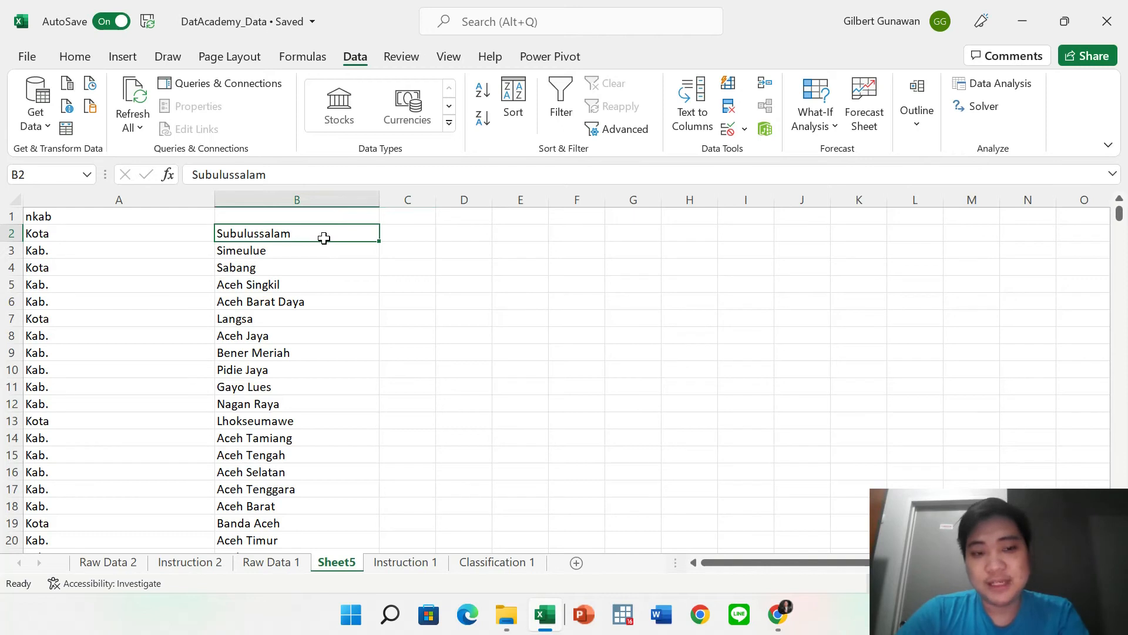
key("Right")
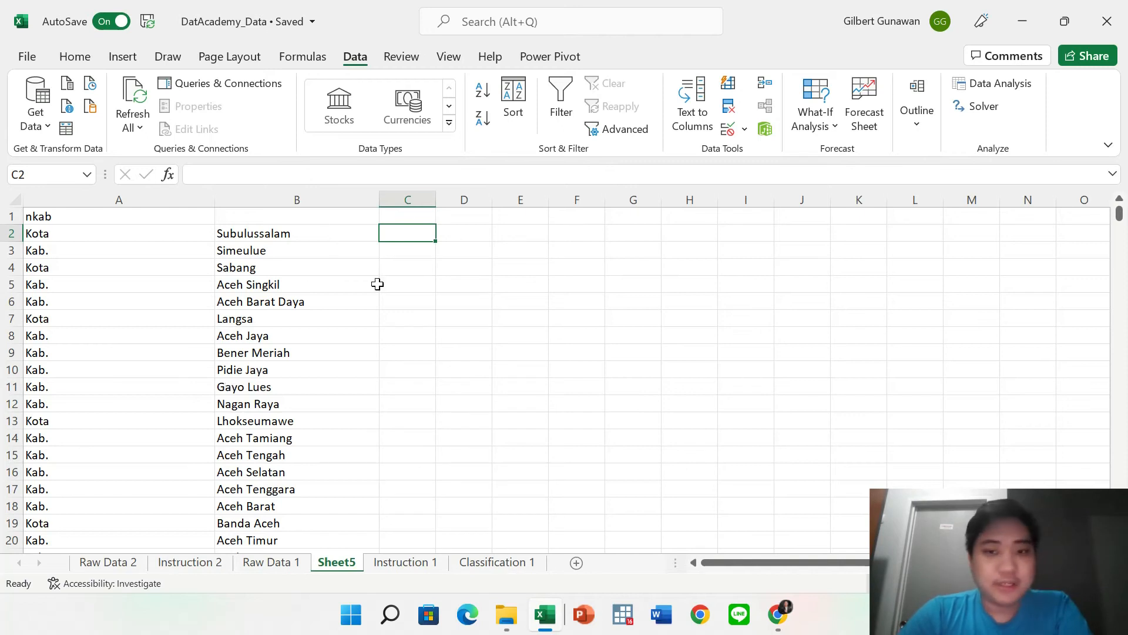
left_click(729, 130)
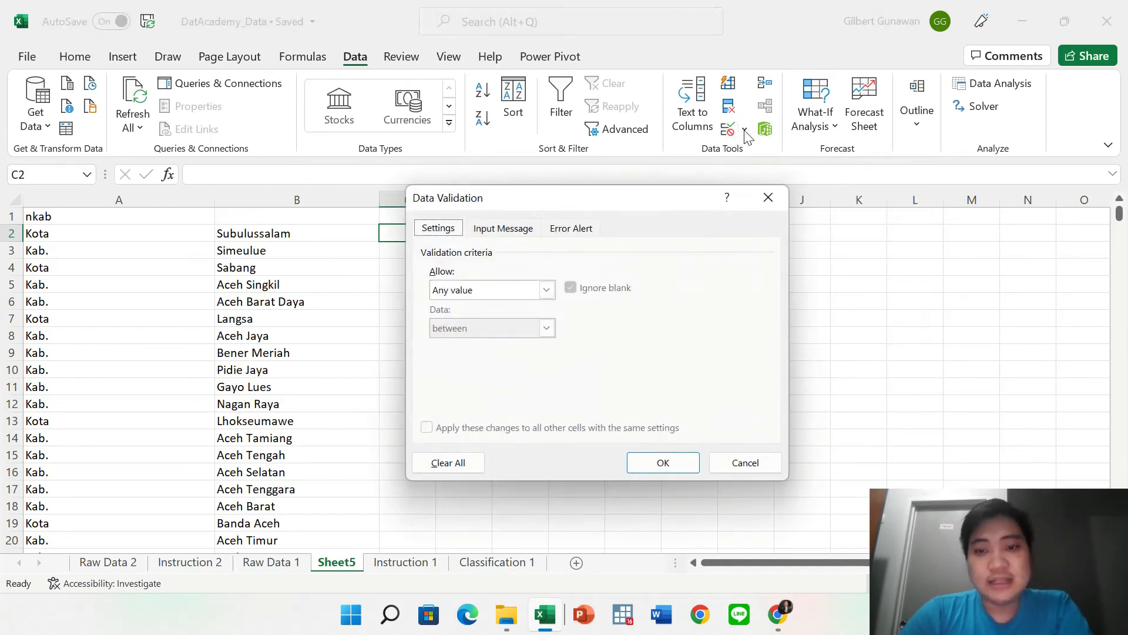
Set C2's validation to a List with source "Kabupaten";"Kota".
left_click(547, 290)
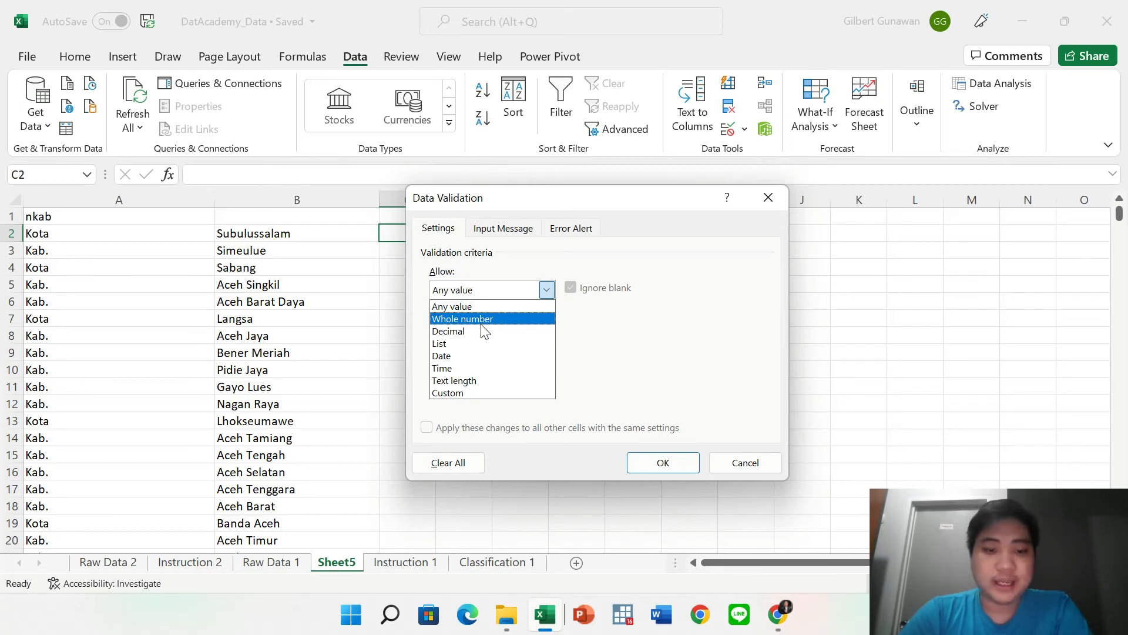
left_click(447, 345)
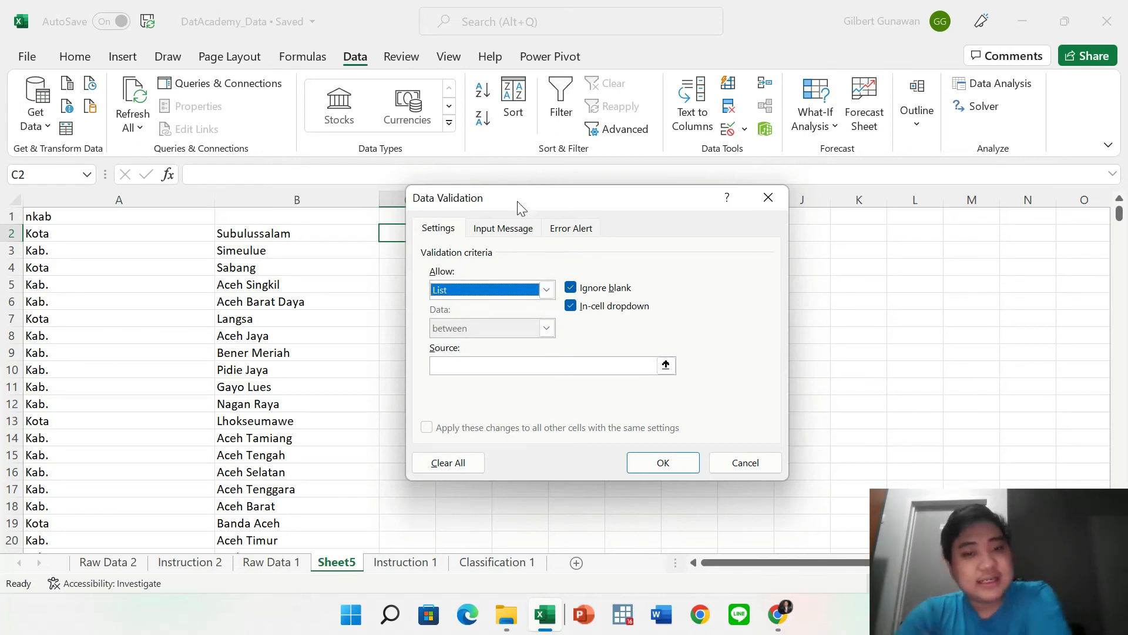
left_click_drag(516, 200, 670, 191)
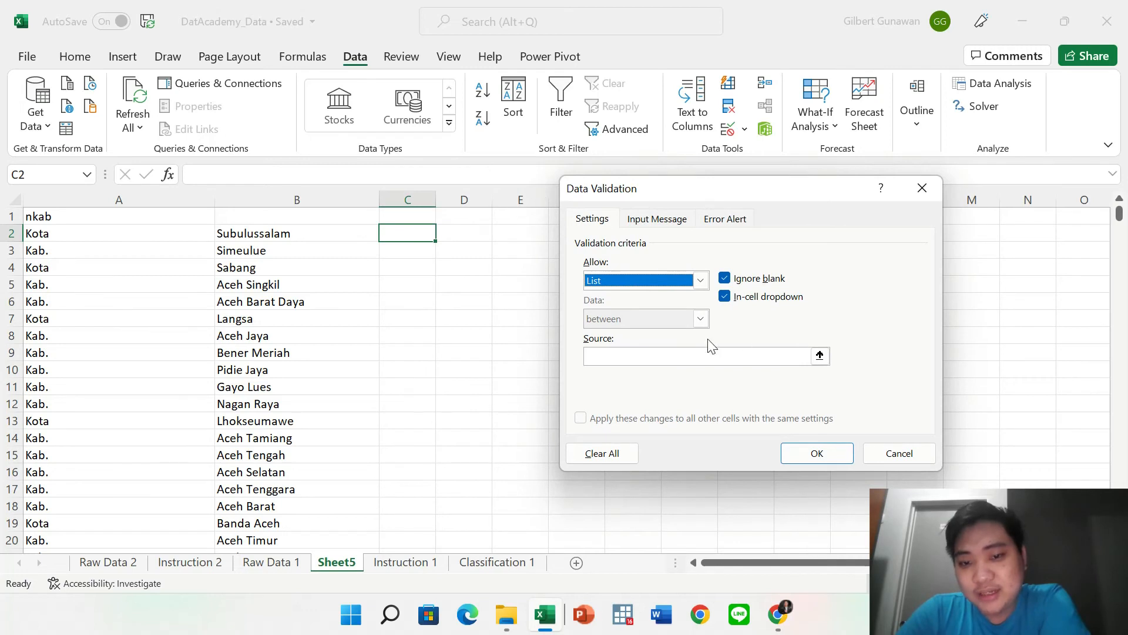
left_click(693, 357)
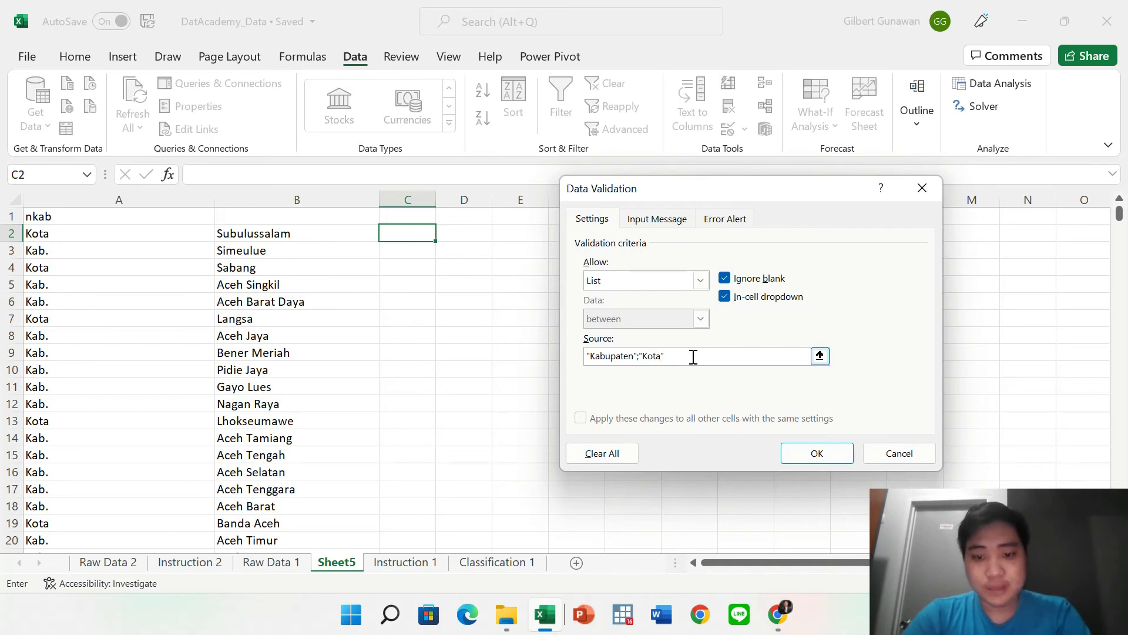
left_click(805, 456)
left_click(491, 308)
Pick Kabupaten then Kota from C2's dropdown, autofit column C, and undo back to Kabupaten.
left_click(418, 233)
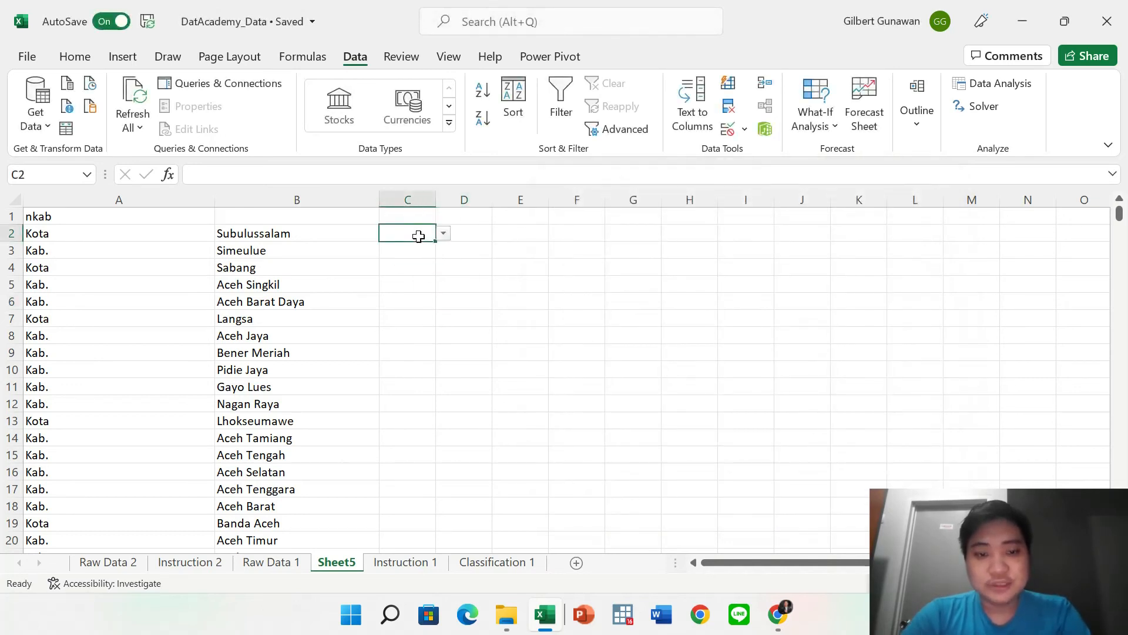
left_click(444, 233)
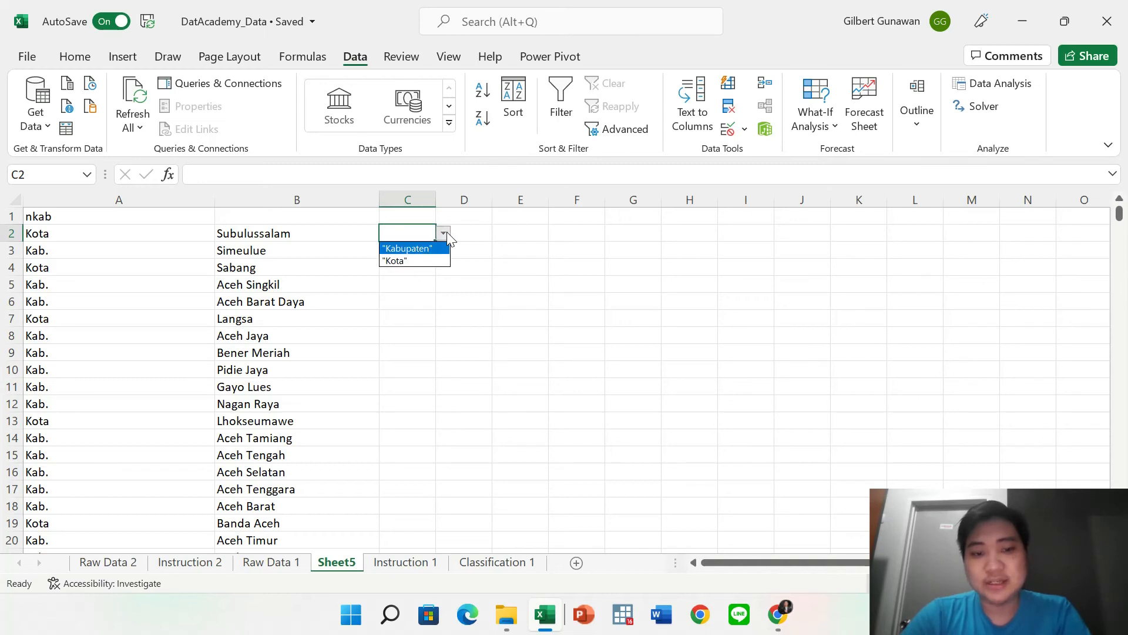
left_click(403, 249)
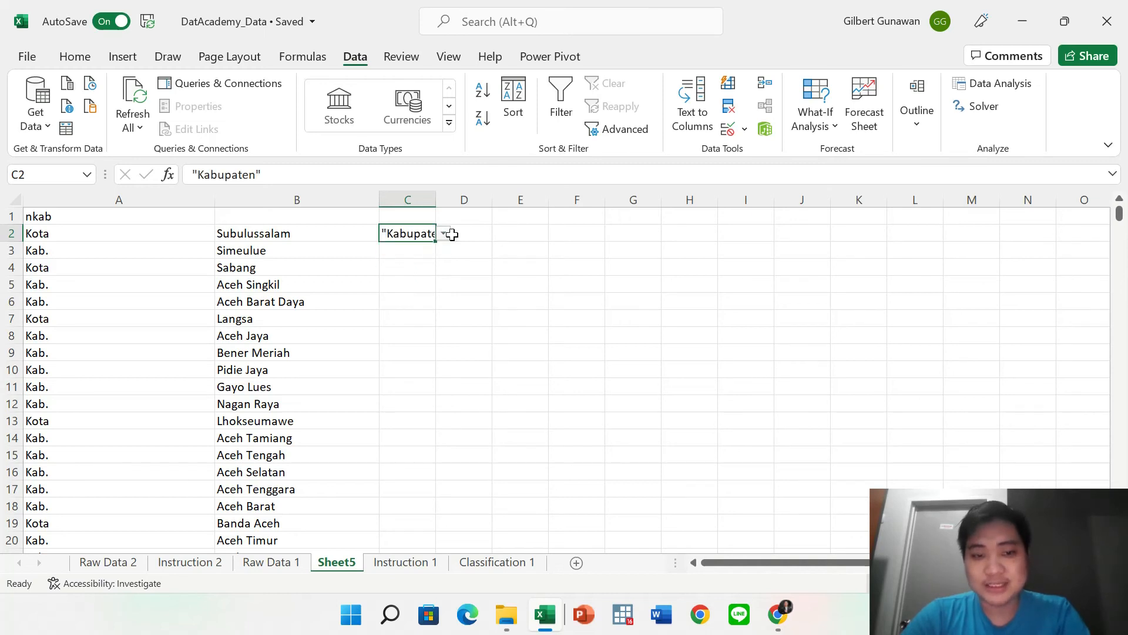
double_click(435, 199)
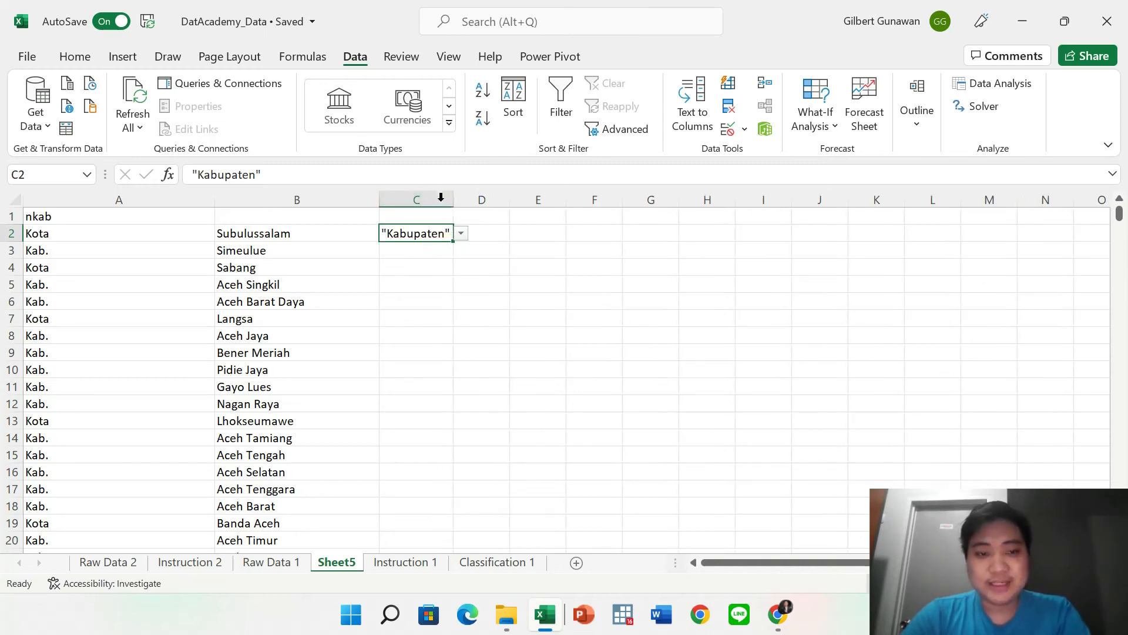
left_click(461, 234)
left_click(418, 257)
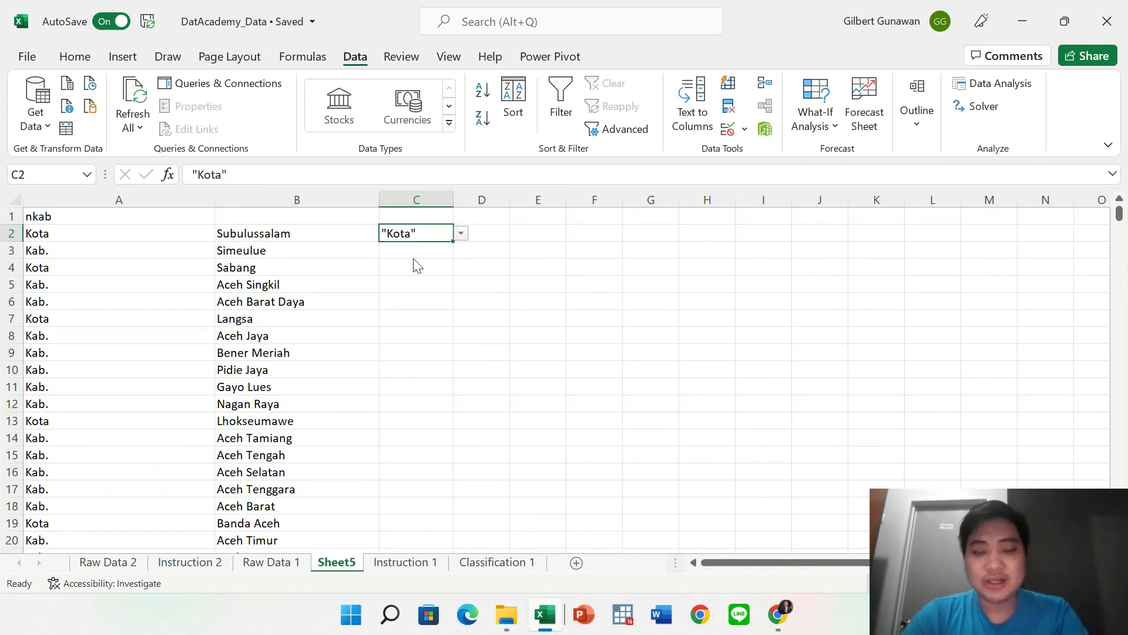
left_click(500, 292)
key("ctrl+z")
key("ctrl+z")
key("ctrl+z")
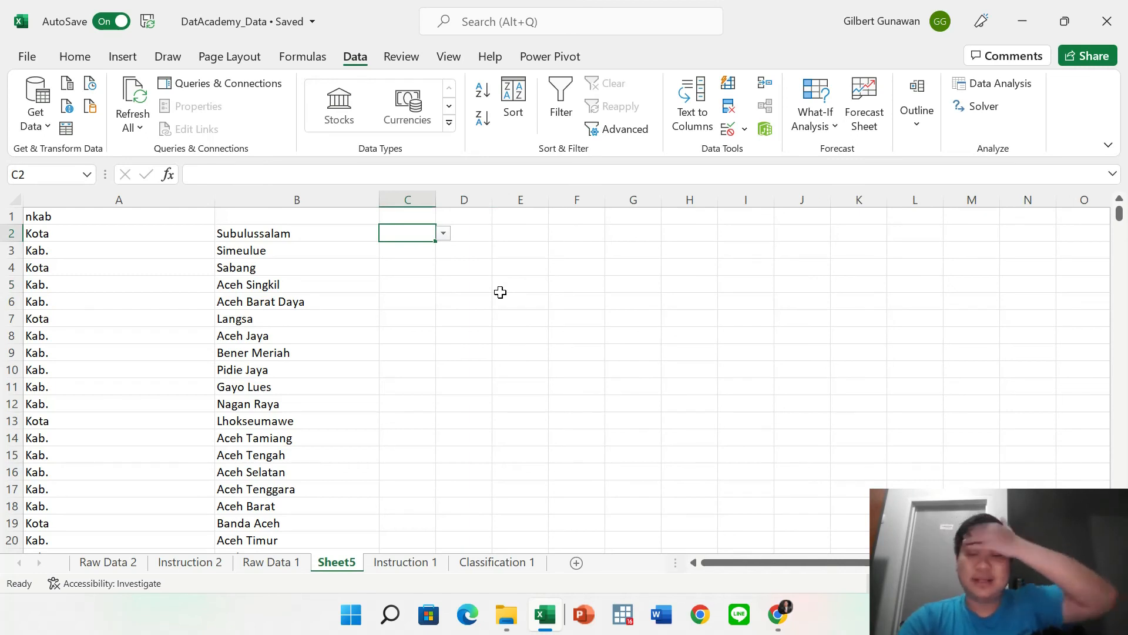
key("Up")
key("Down")
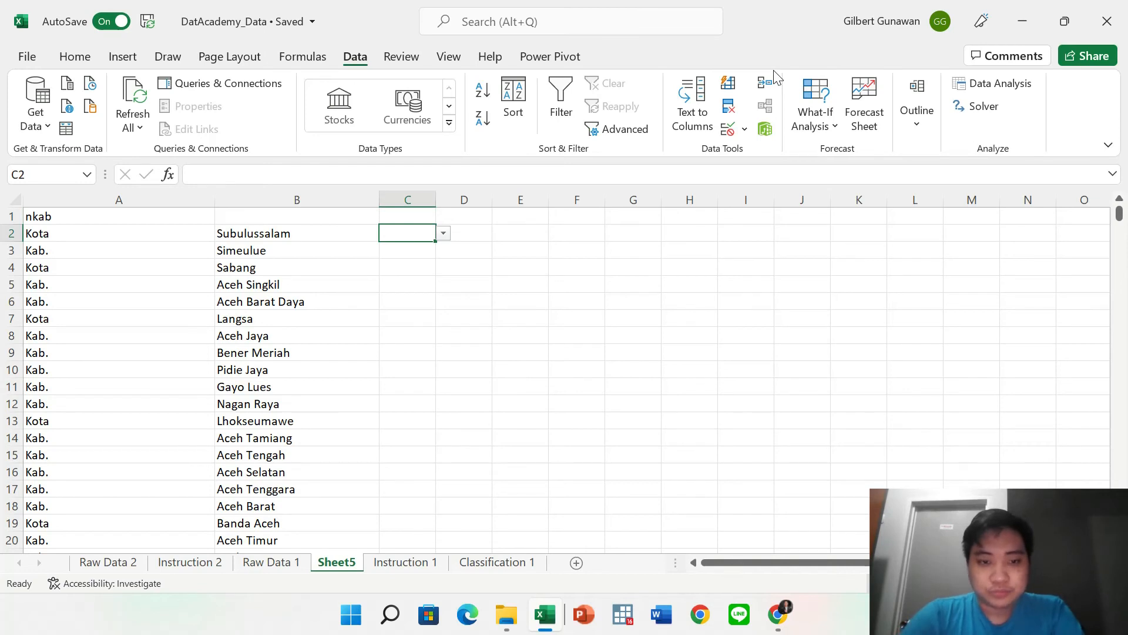
Delete column C from Sheet5.
left_click(424, 200)
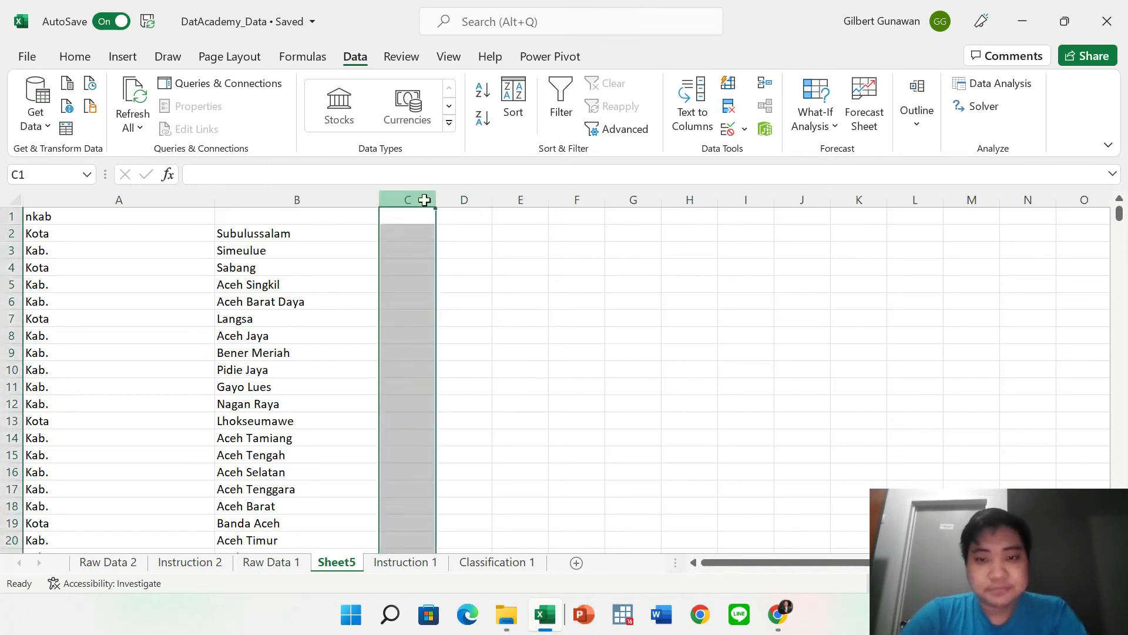
right_click(401, 199)
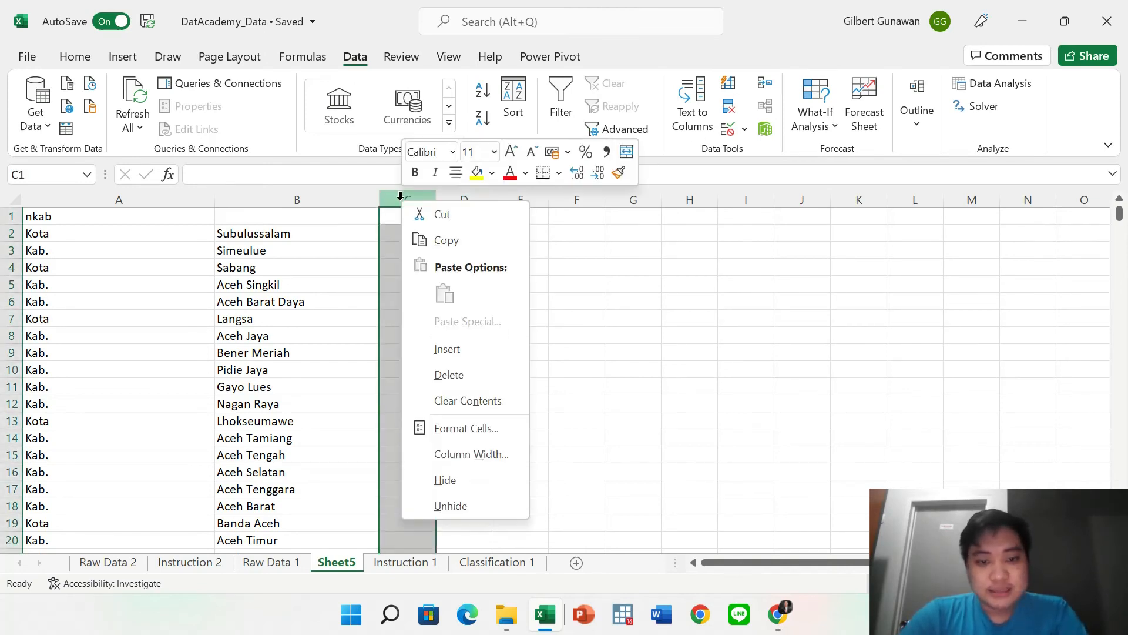
left_click(428, 386)
left_click(539, 307)
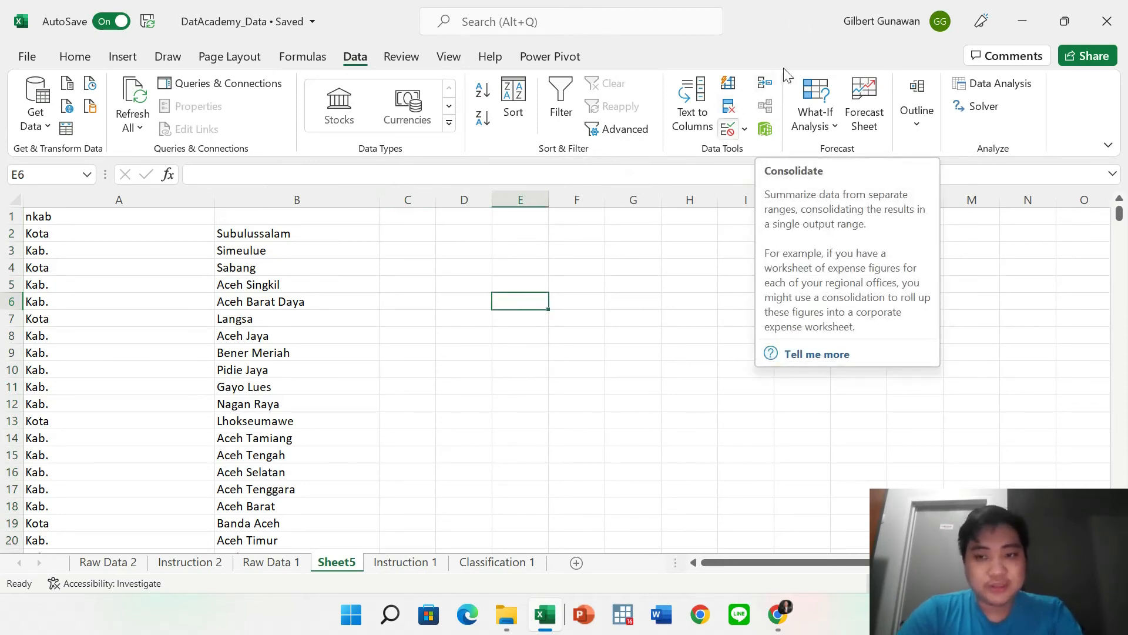
left_click(812, 128)
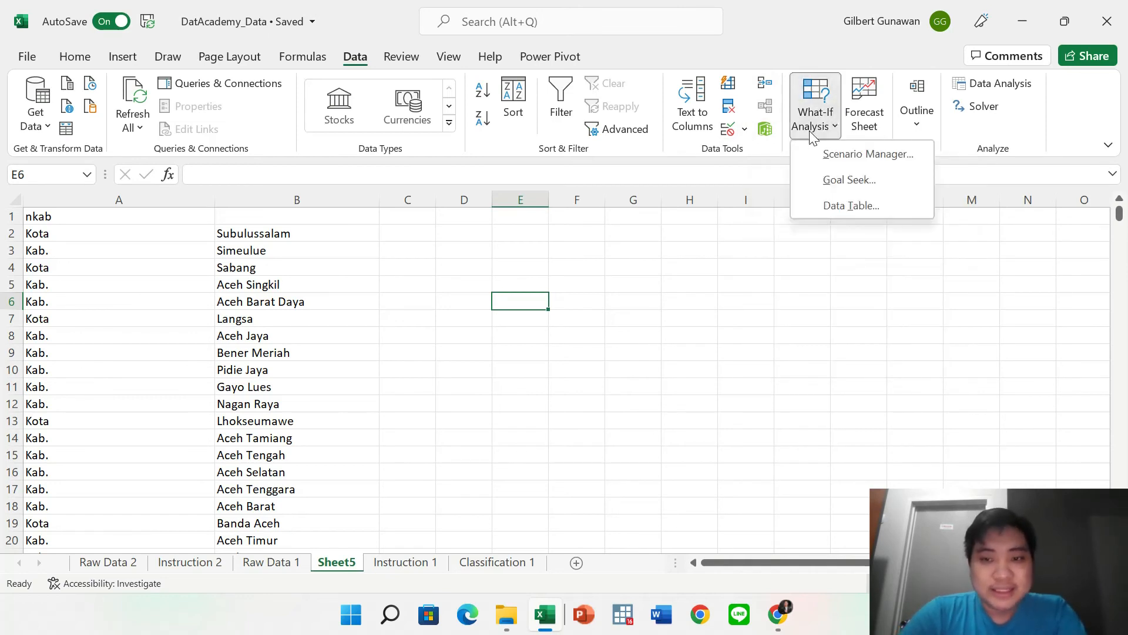
left_click(922, 131)
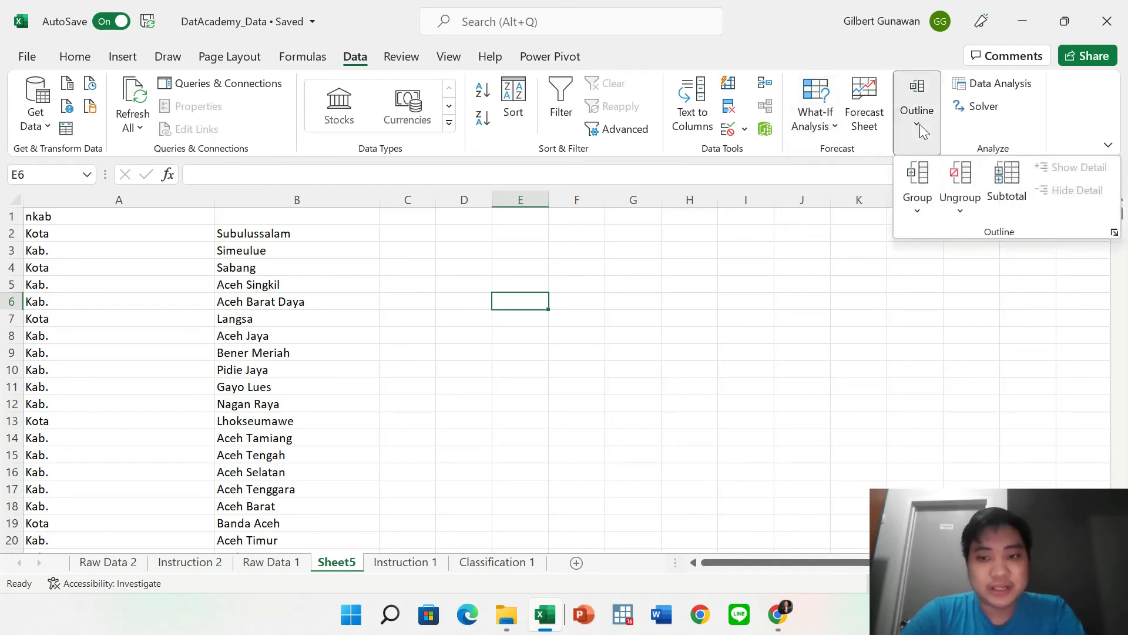
left_click(1009, 139)
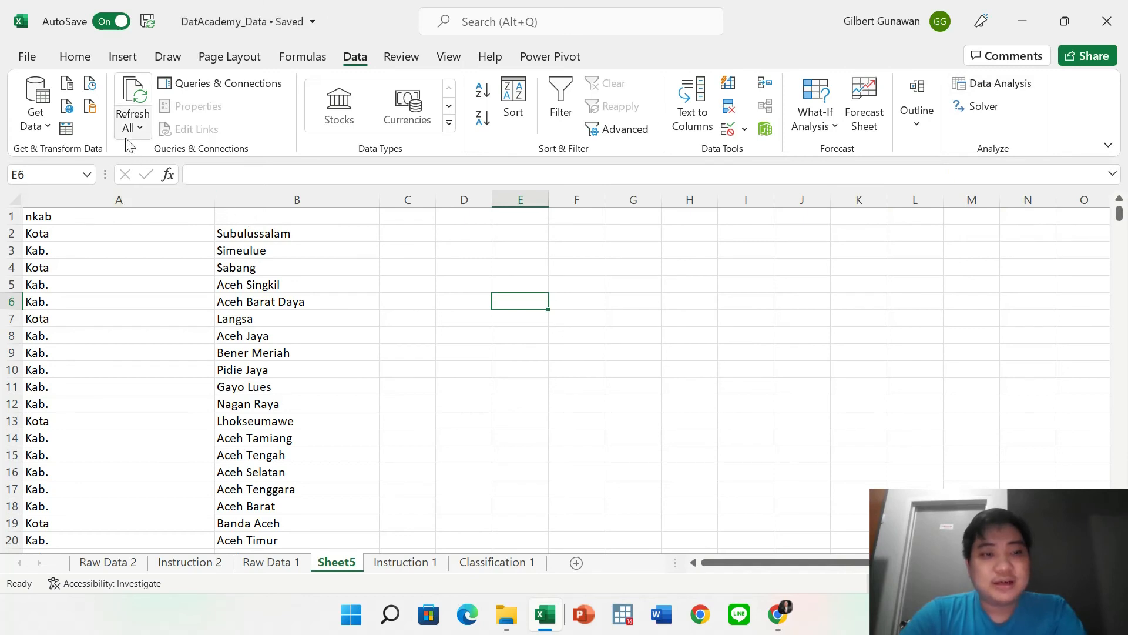
left_click(47, 124)
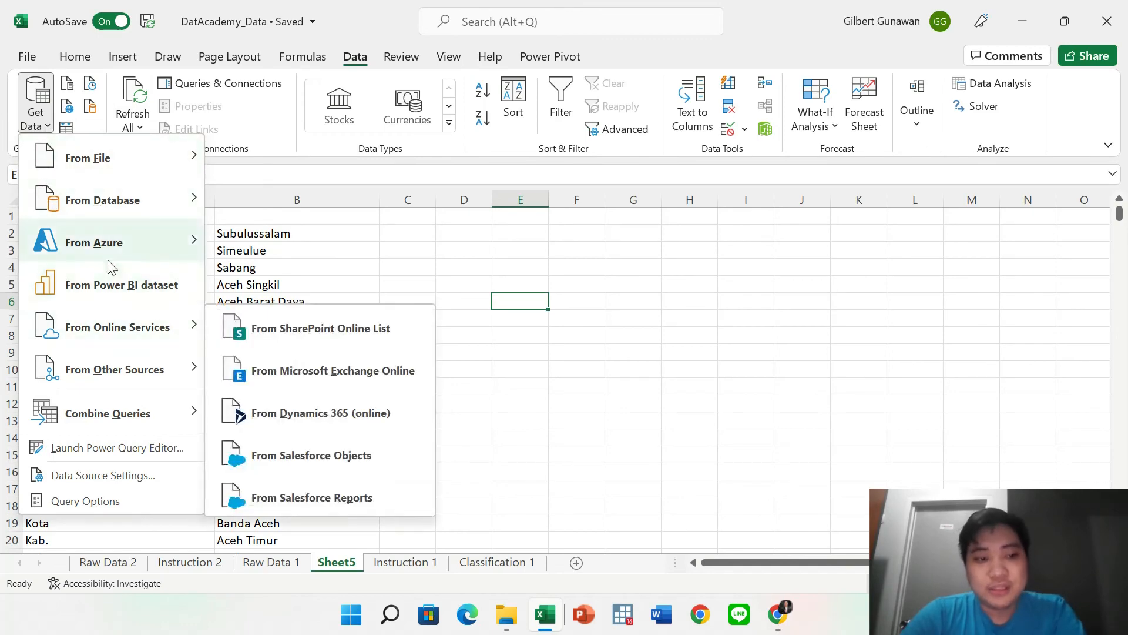
mouse_move(125, 203)
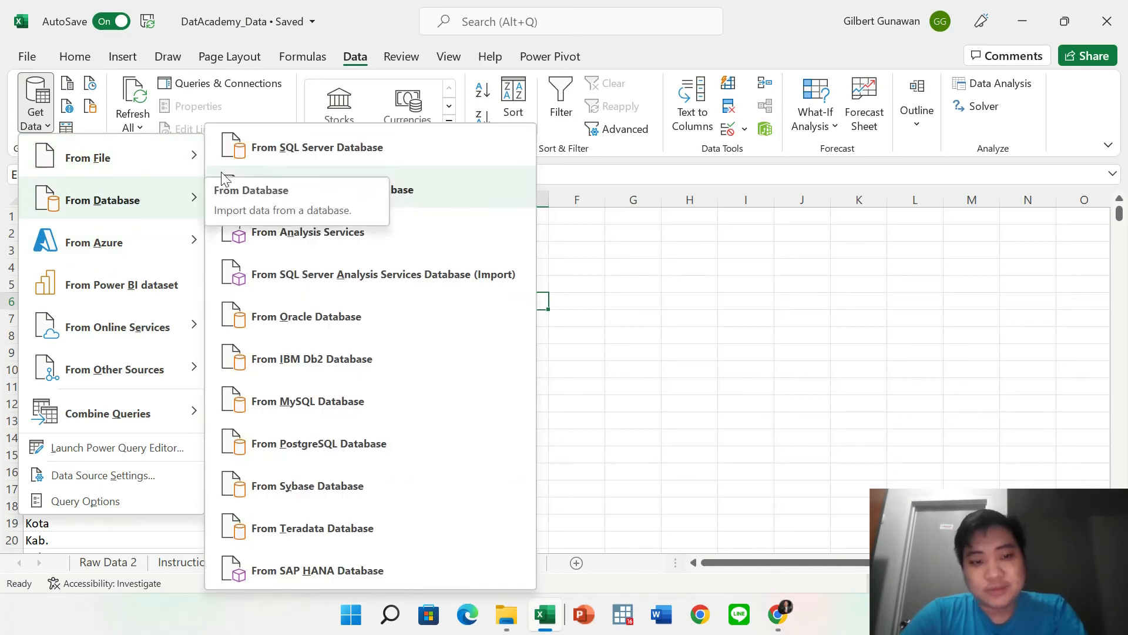
left_click(658, 347)
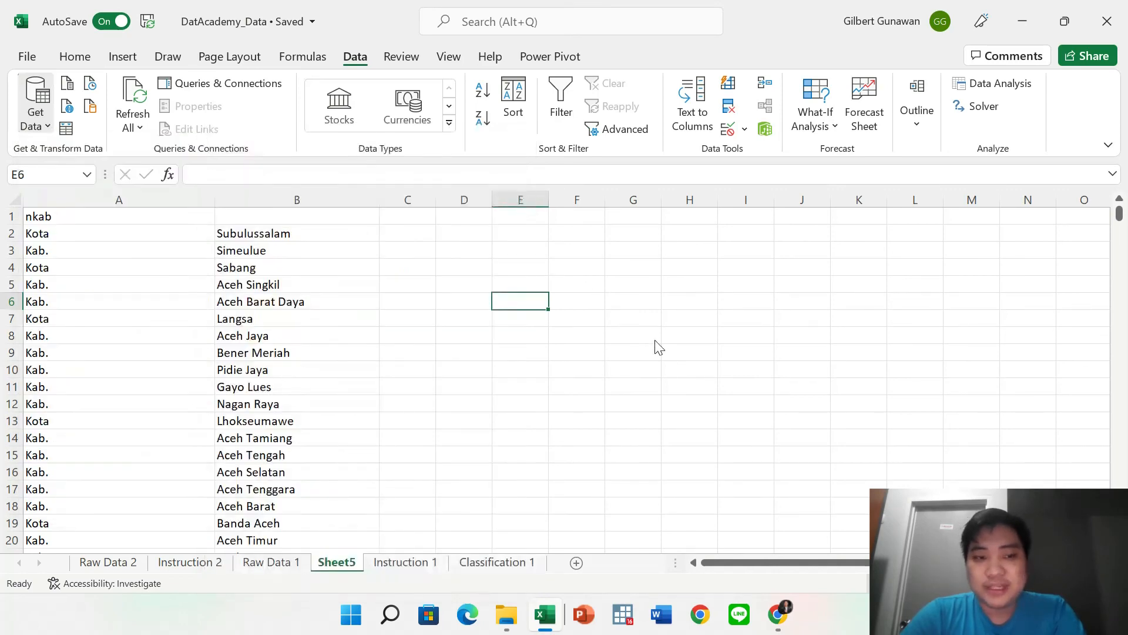
Browse the More Functions, AutoSum and Recently Used menus on the Formulas ribbon.
left_click(322, 62)
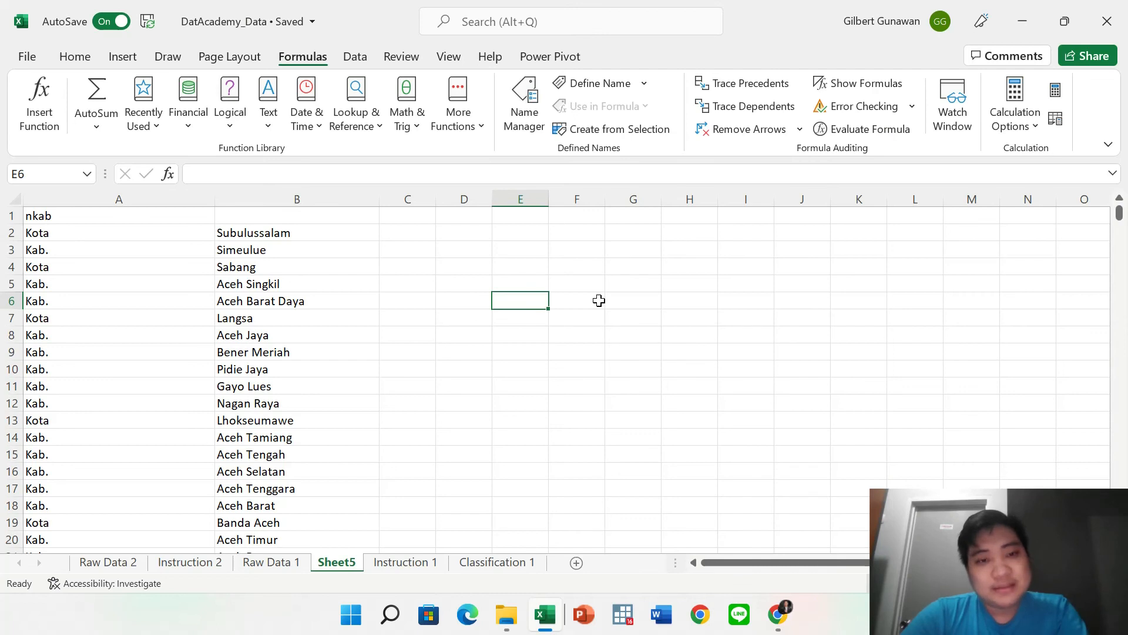
left_click(476, 135)
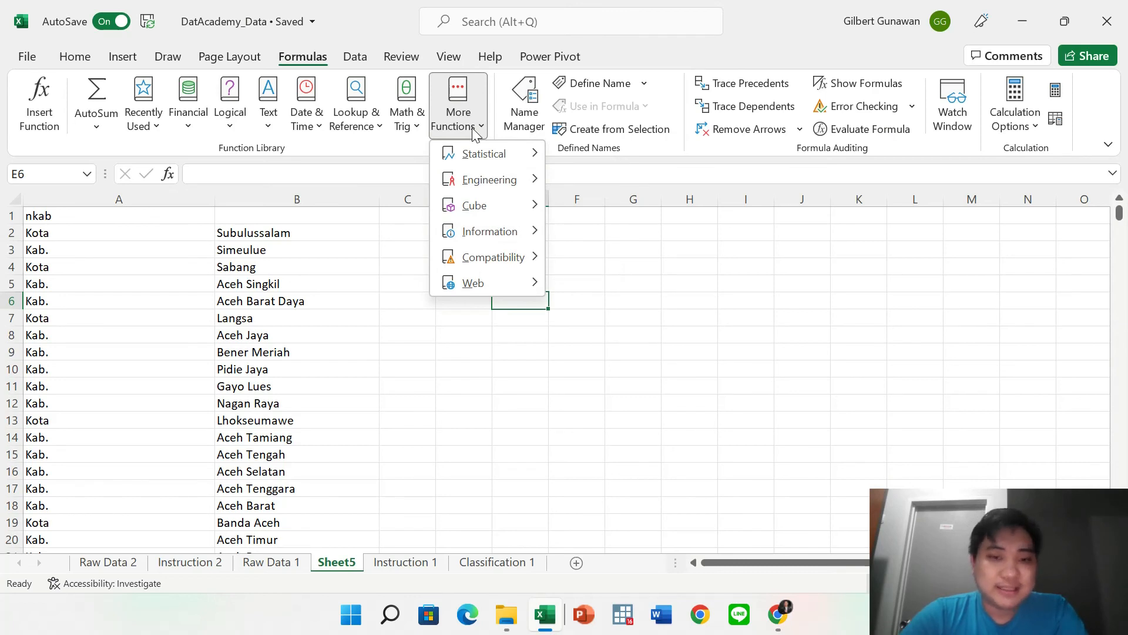
left_click(109, 121)
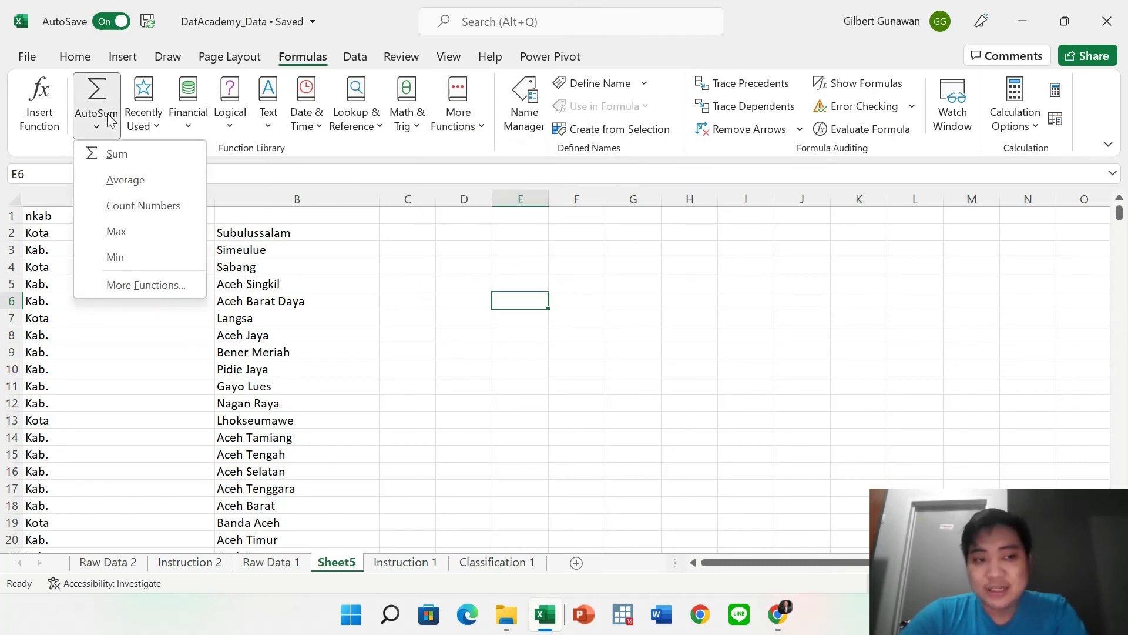
left_click(141, 120)
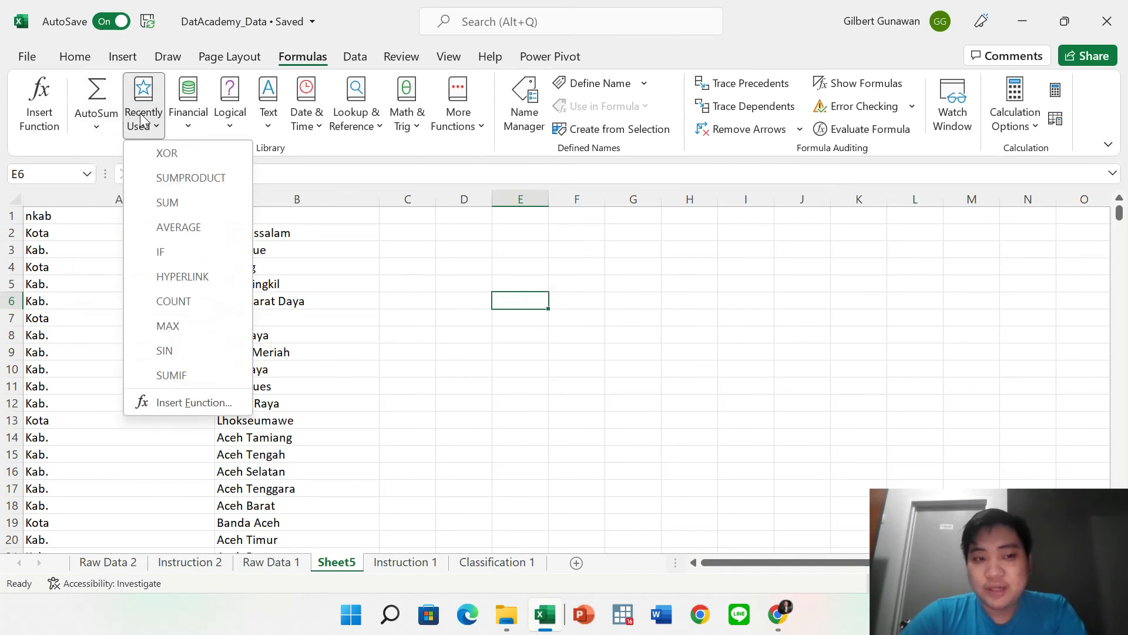
Scroll through the Financial functions list.
mouse_move(136, 250)
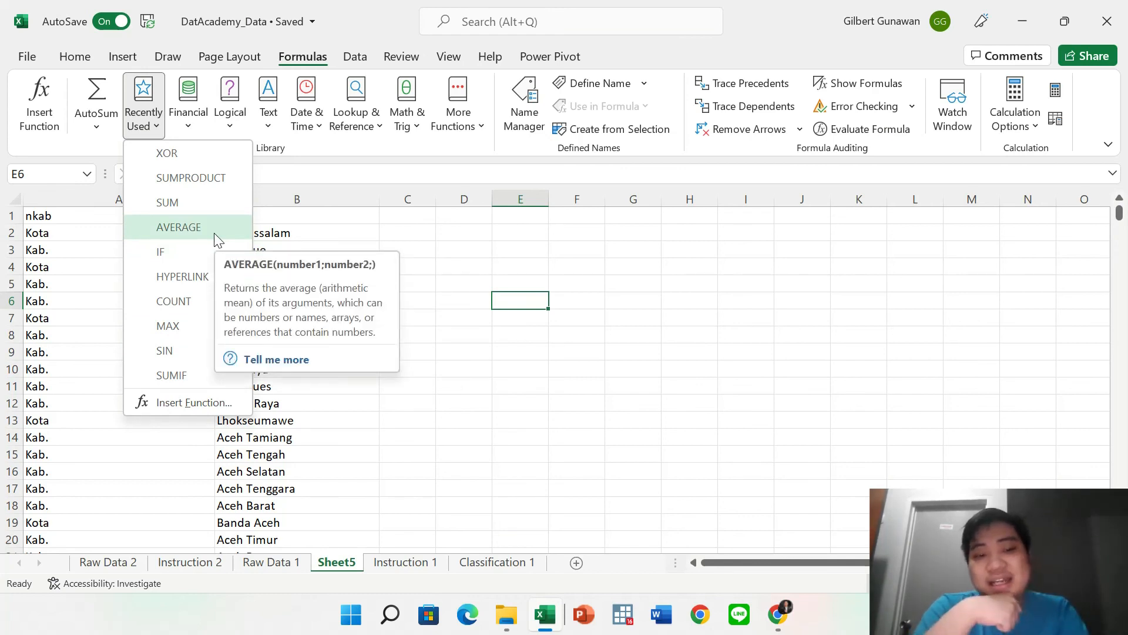
left_click(202, 108)
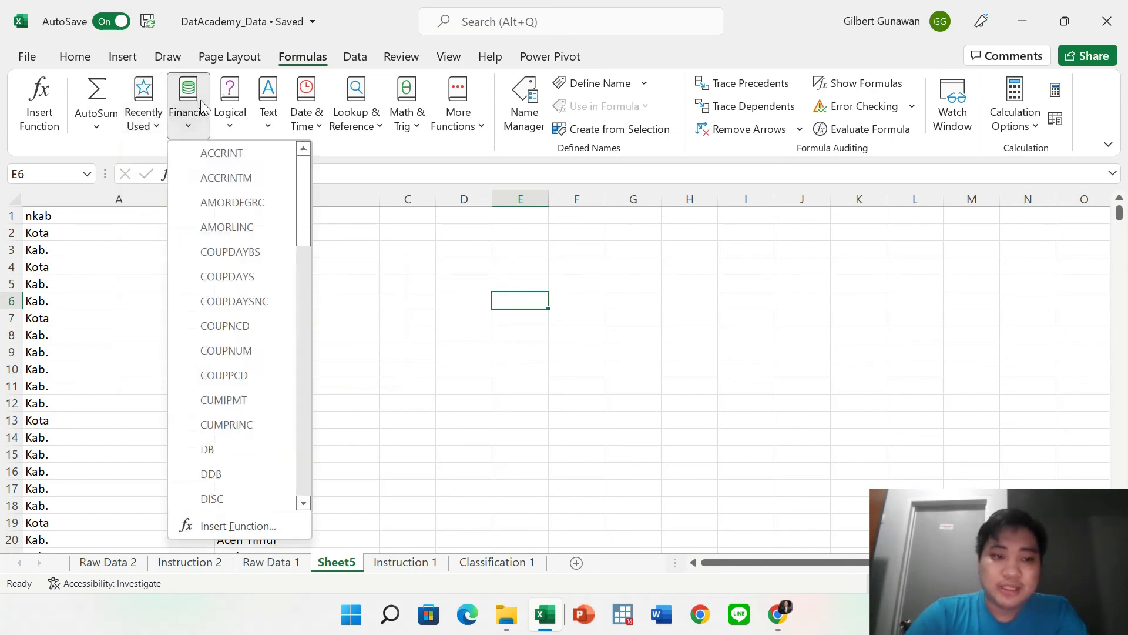
scroll(240, 302, "down", 10)
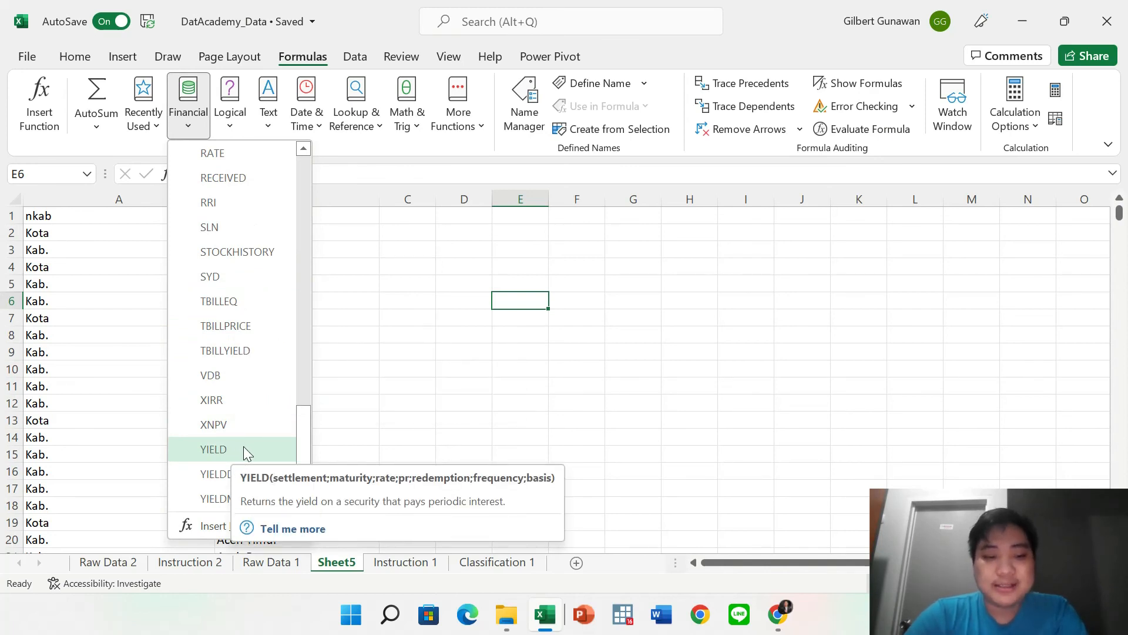
scroll(243, 446, "up", 3)
scroll(244, 378, "up", 10)
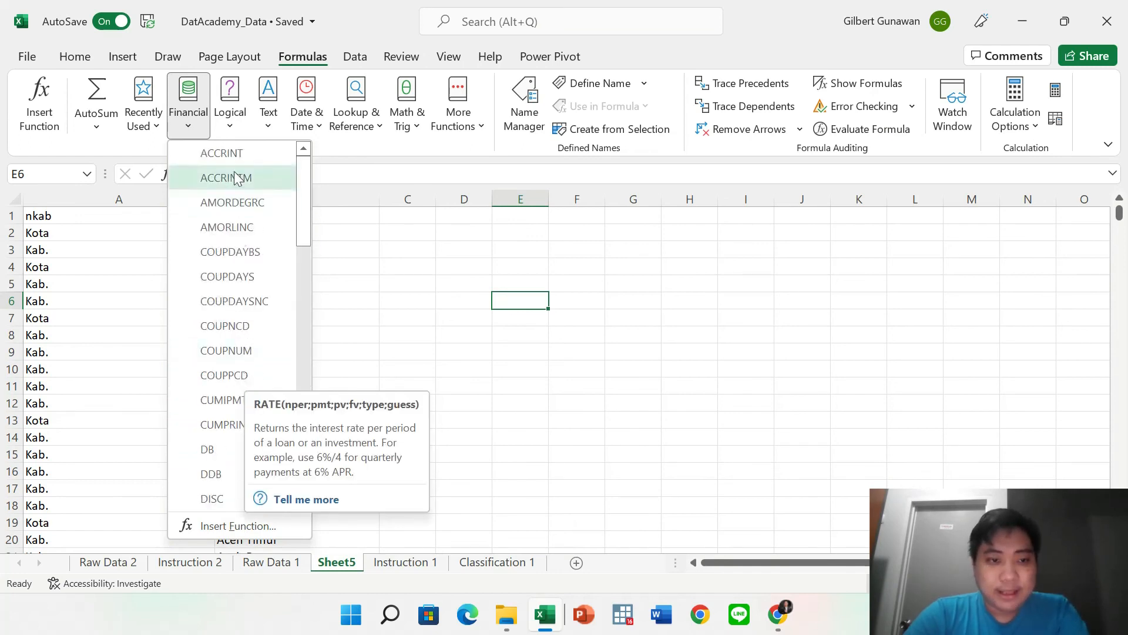
Browse the Logical, Text, Date & Time, Lookup & Reference and Math & Trig function lists.
left_click(227, 123)
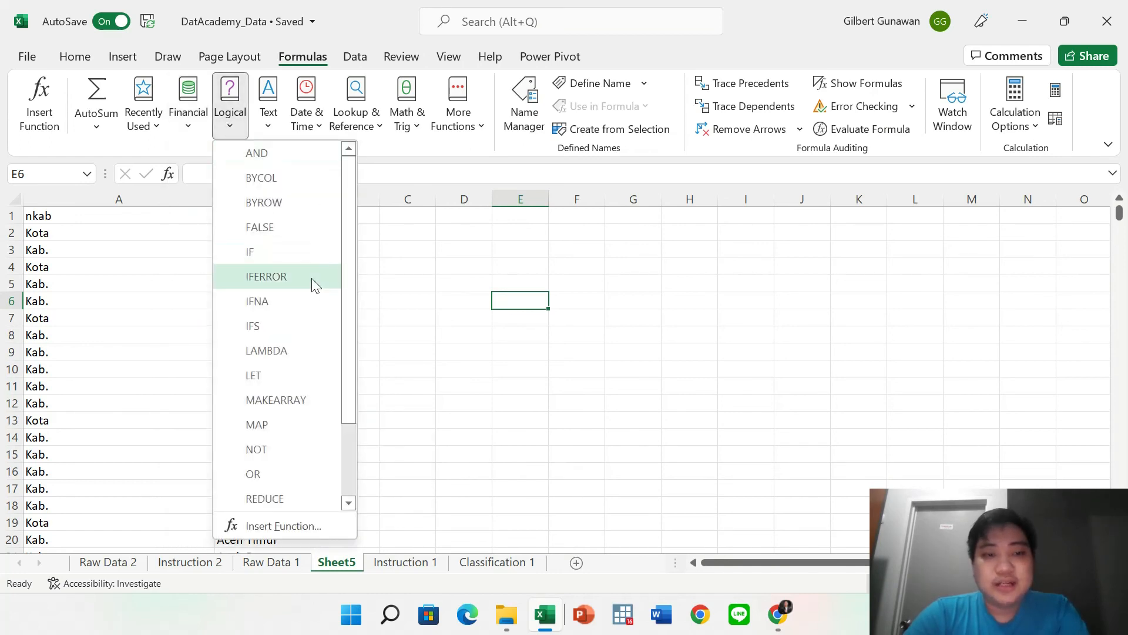
left_click(269, 119)
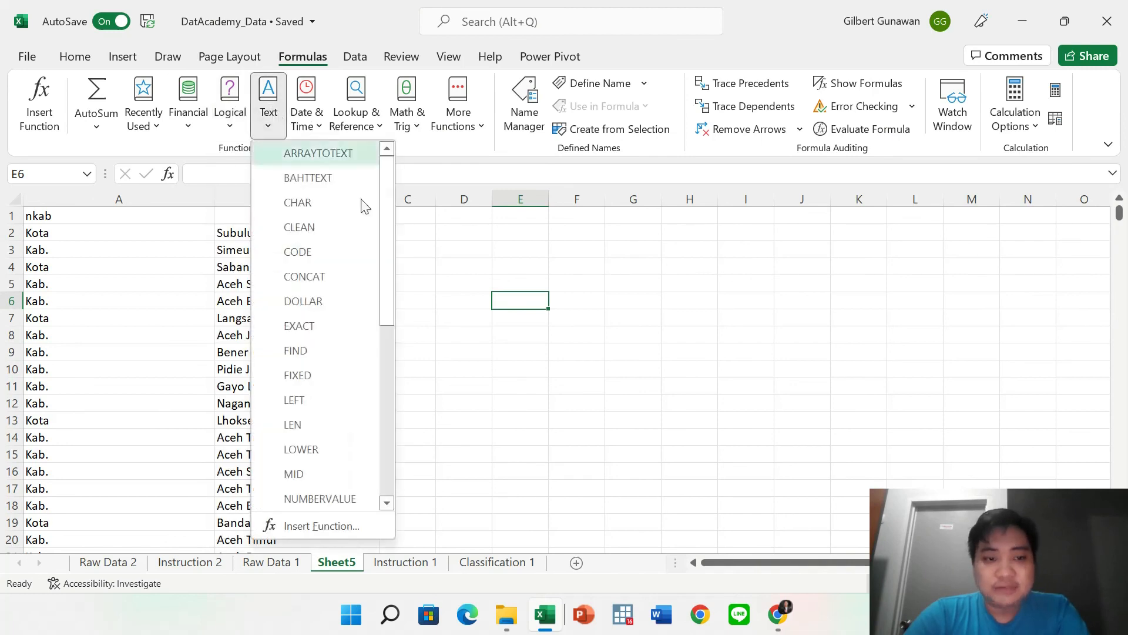
left_click(302, 106)
left_click(350, 120)
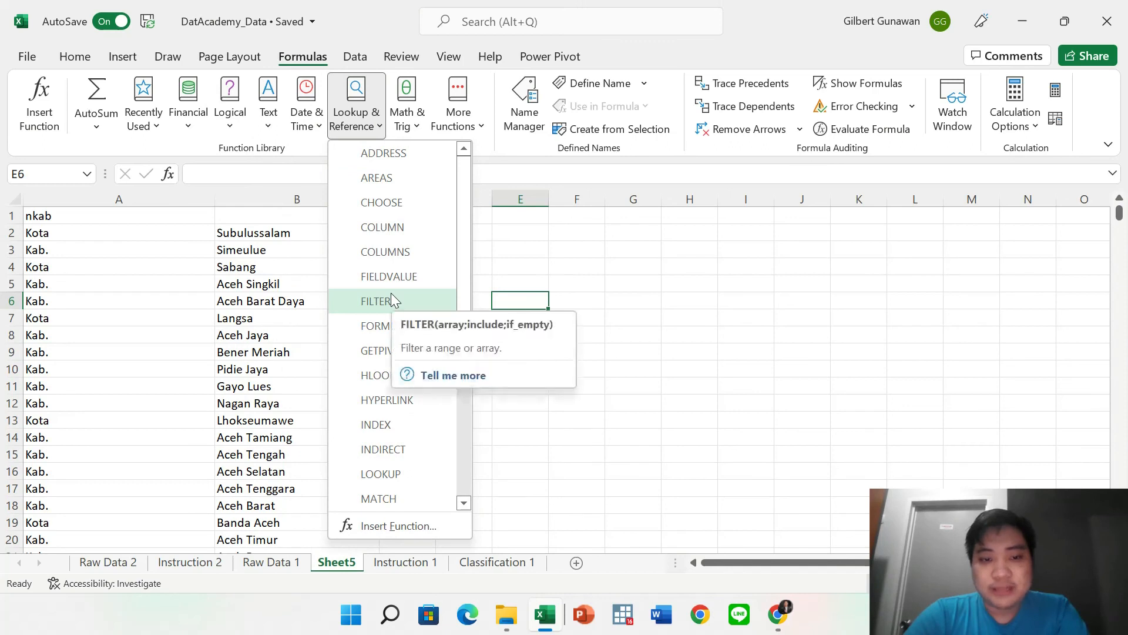
scroll(390, 292, "down", 4)
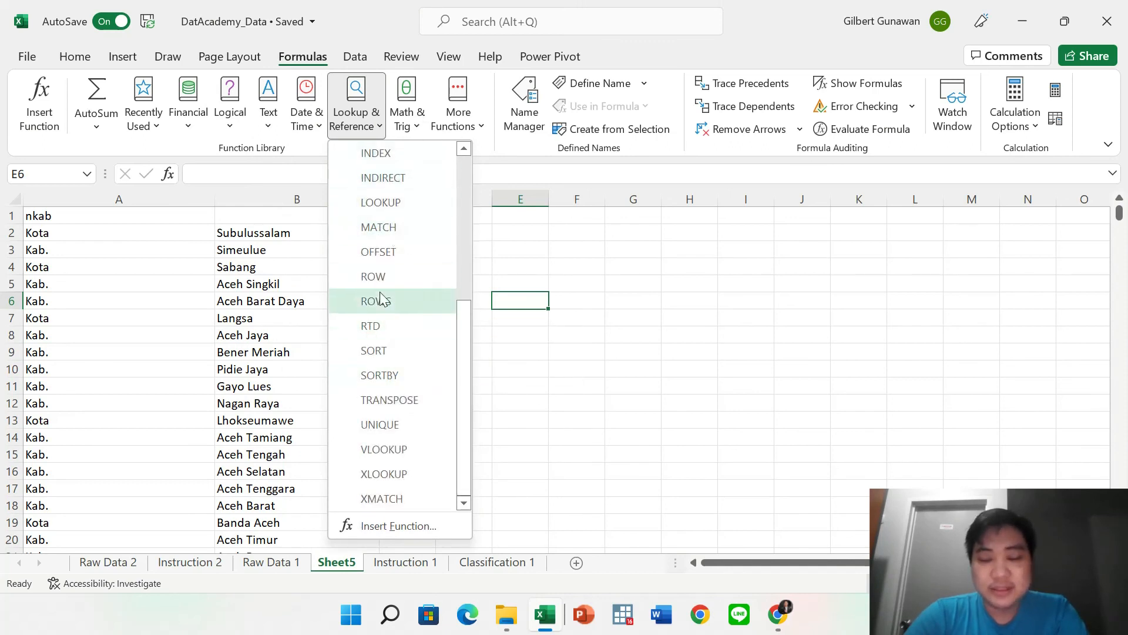
left_click(414, 107)
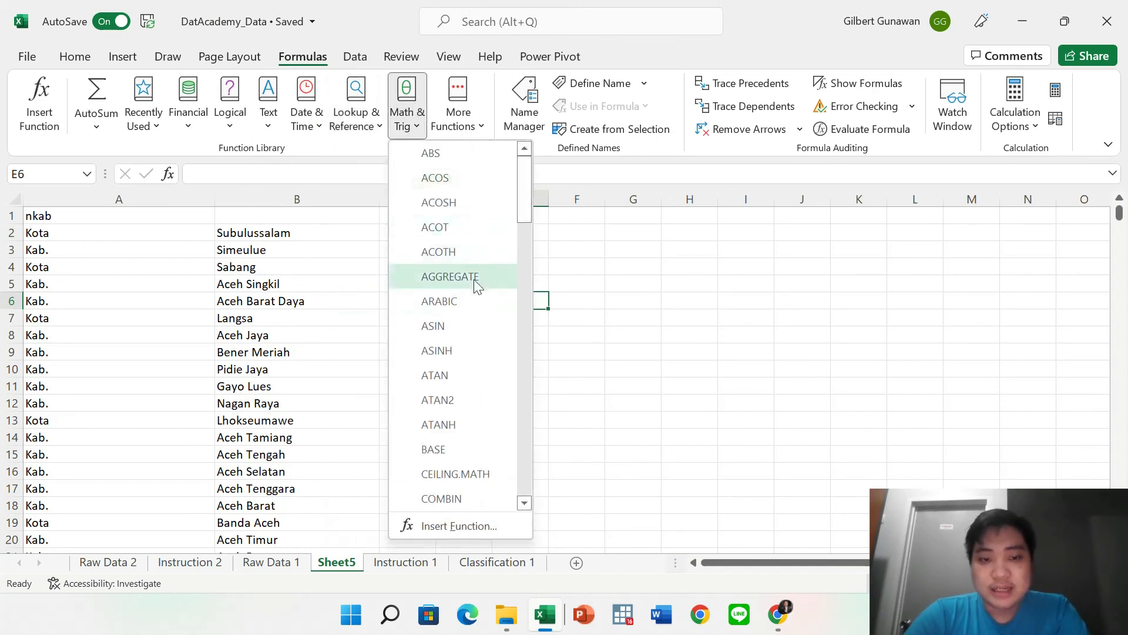
scroll(475, 283, "down", 20)
scroll(477, 287, "up", 20)
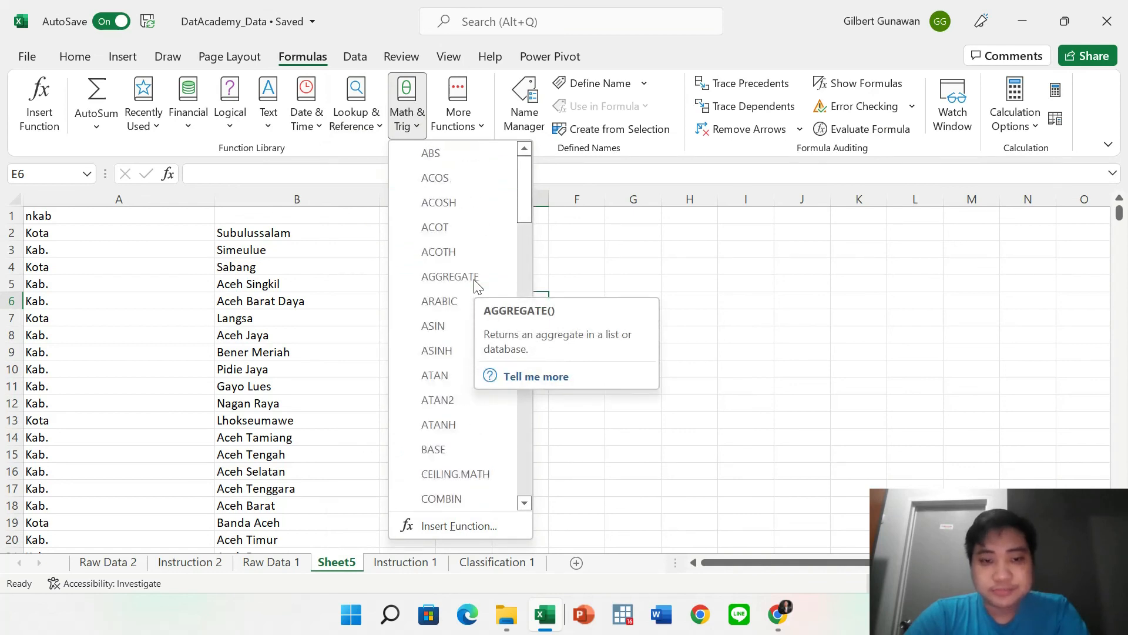
Look through the More Functions categories, then close that menu.
left_click(464, 89)
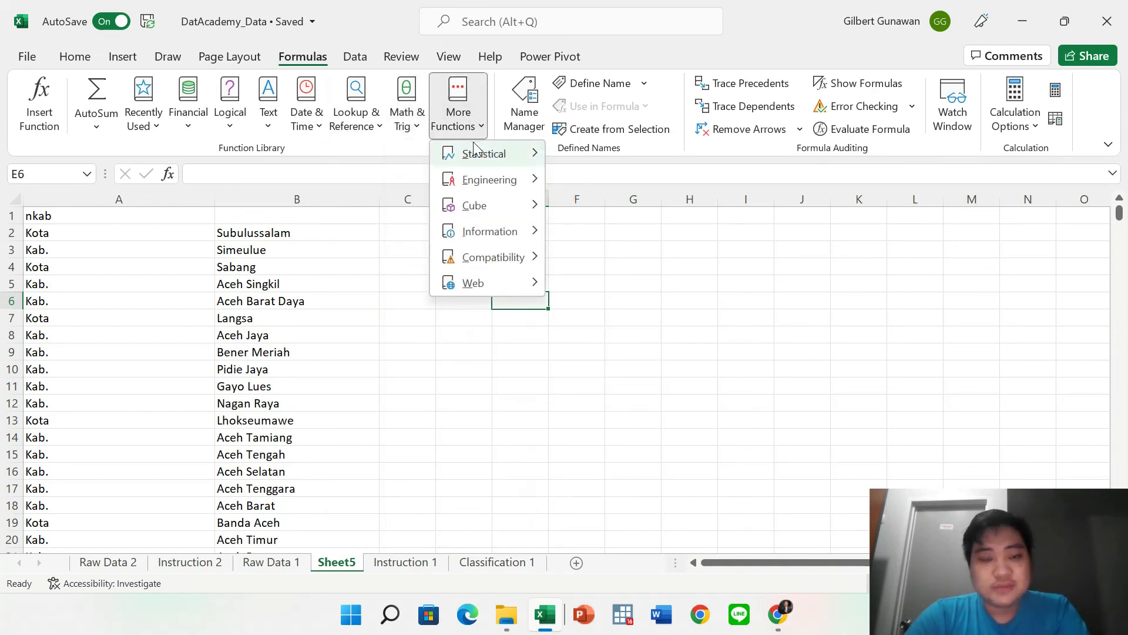
mouse_move(479, 187)
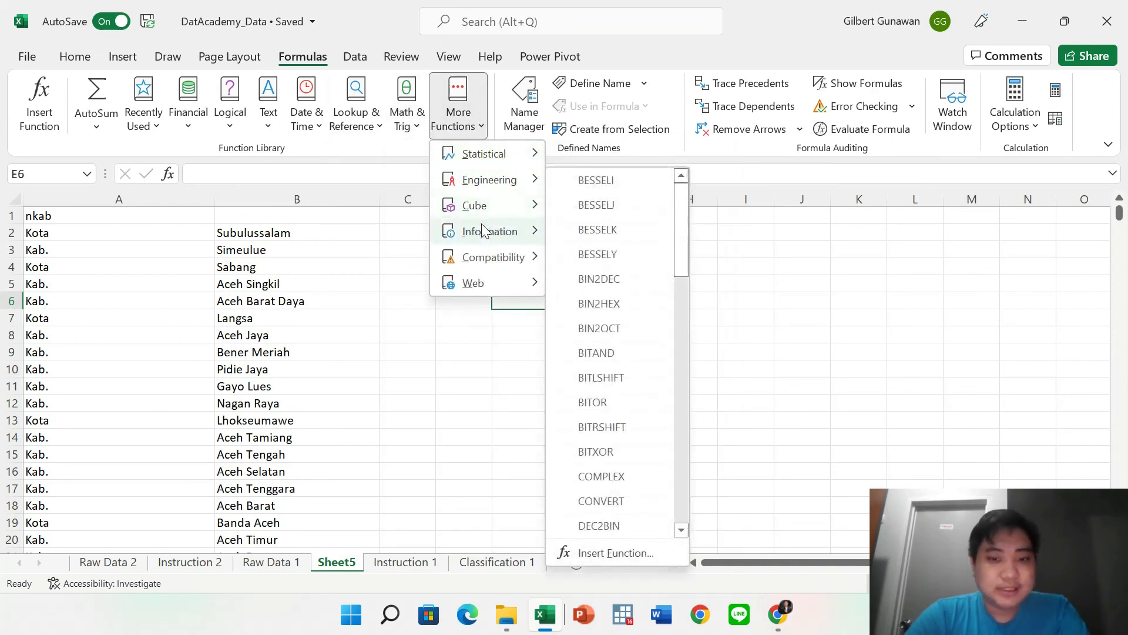
mouse_move(484, 268)
mouse_move(486, 290)
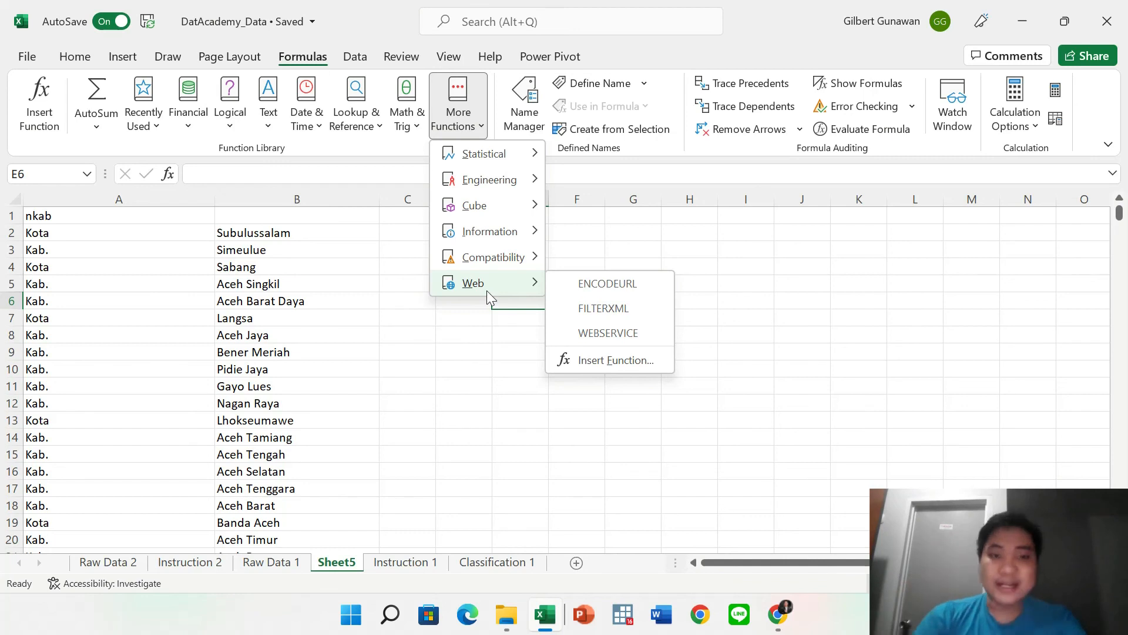
left_click(407, 255)
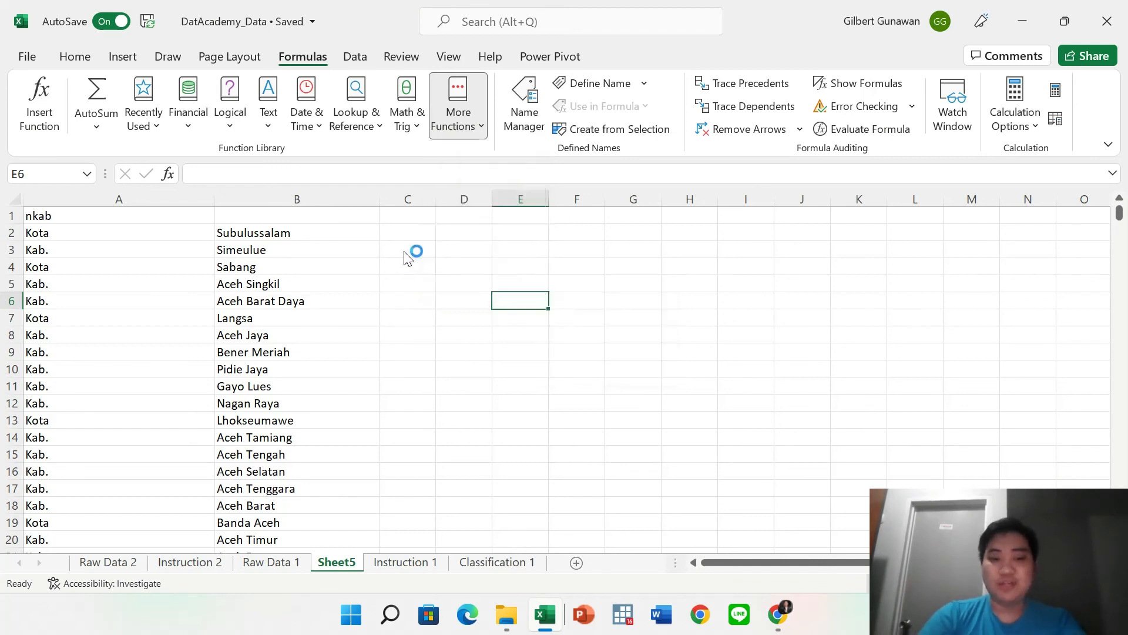
Make C2 the active cell, recheck the Text functions, and show the Page Layout ribbon.
left_click(404, 251)
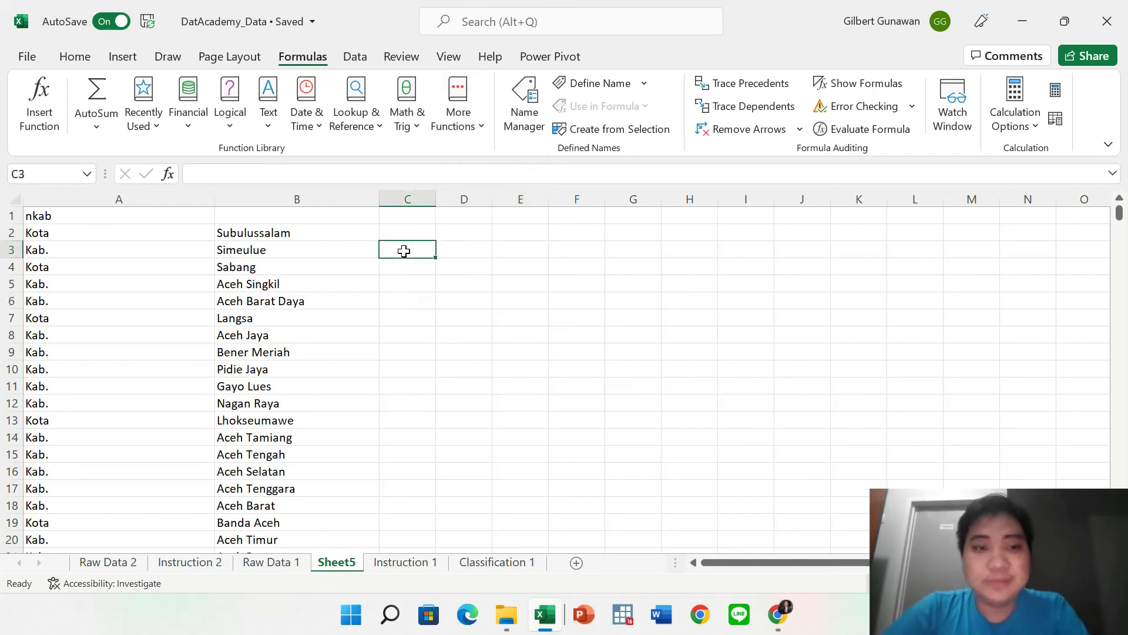
key("Up")
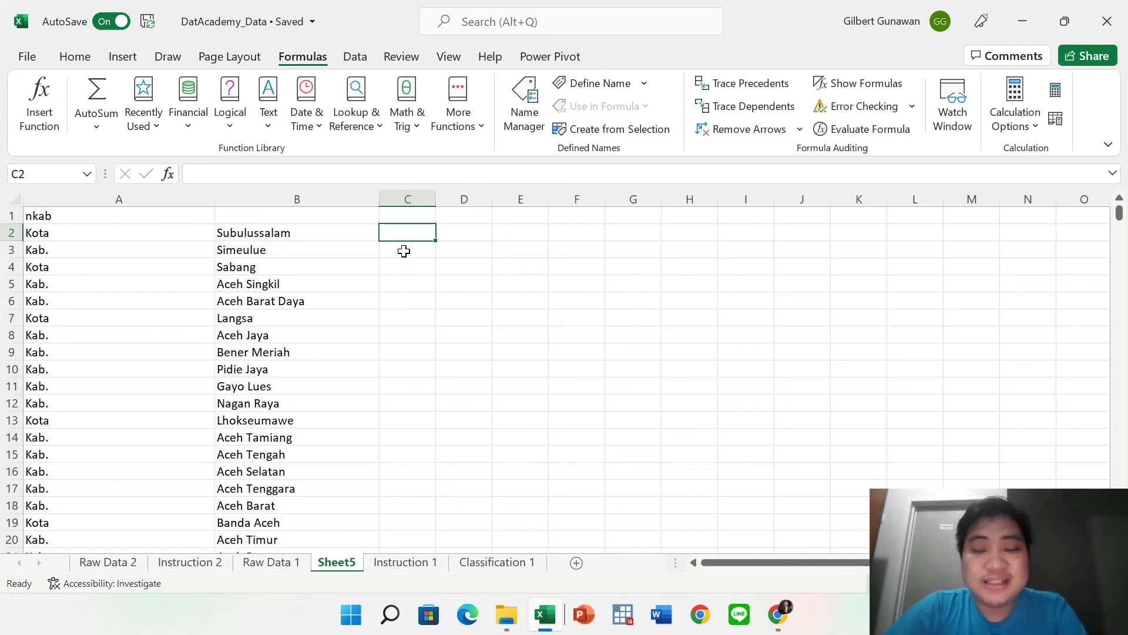
left_click(281, 101)
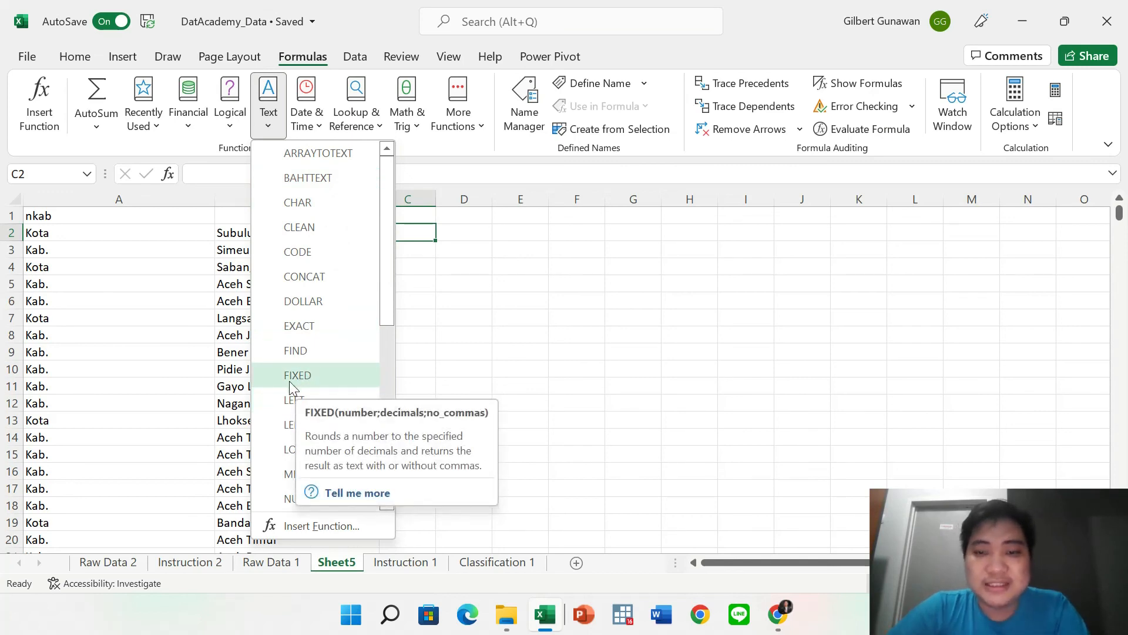
left_click(506, 279)
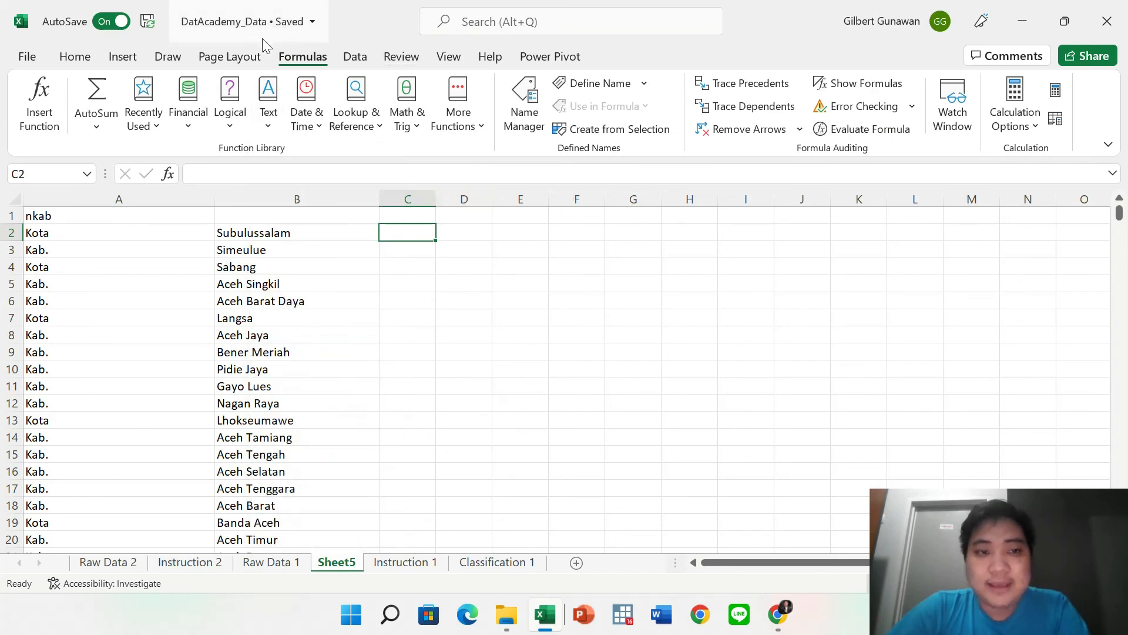
left_click(255, 62)
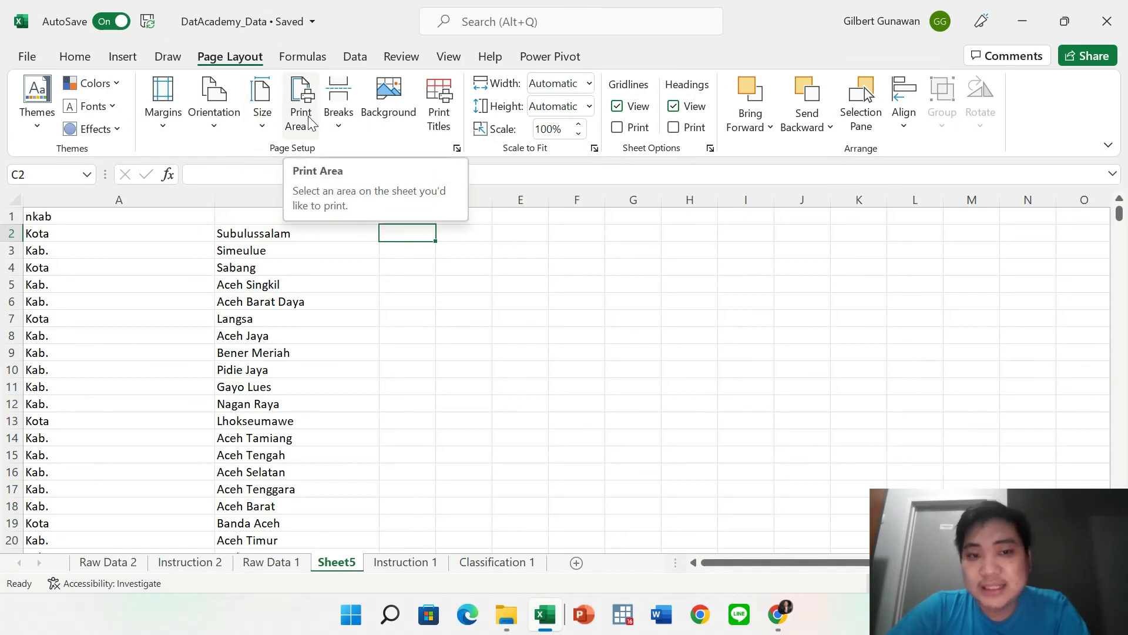
Pass through the Draw ribbon to the Insert ribbon and expand the Illustrations gallery.
left_click(184, 61)
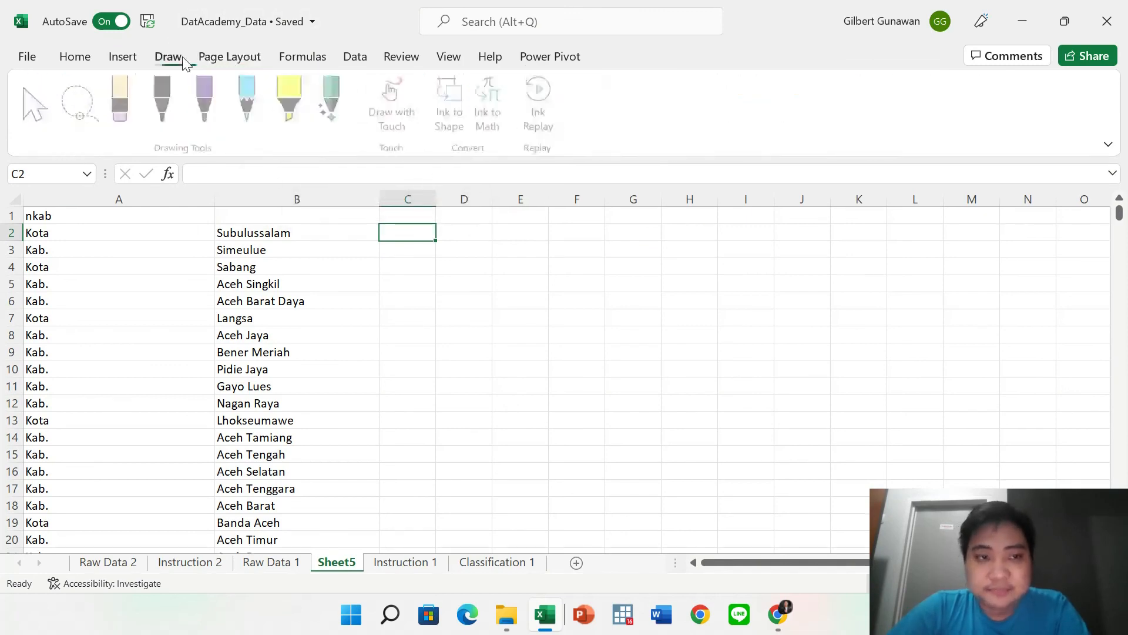
left_click(120, 64)
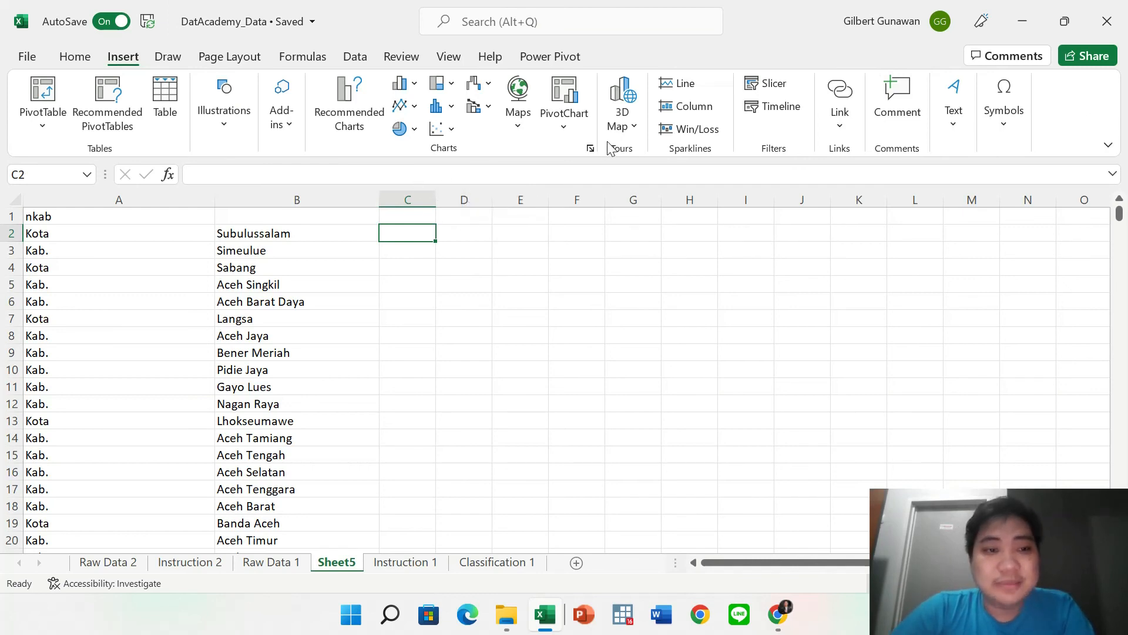
left_click(249, 121)
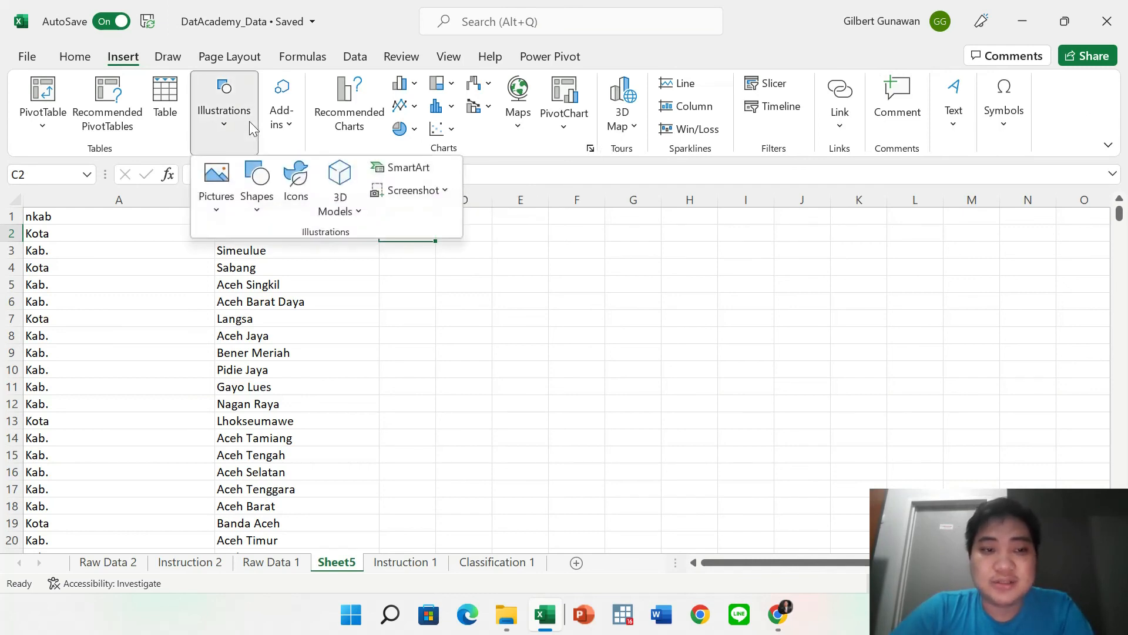